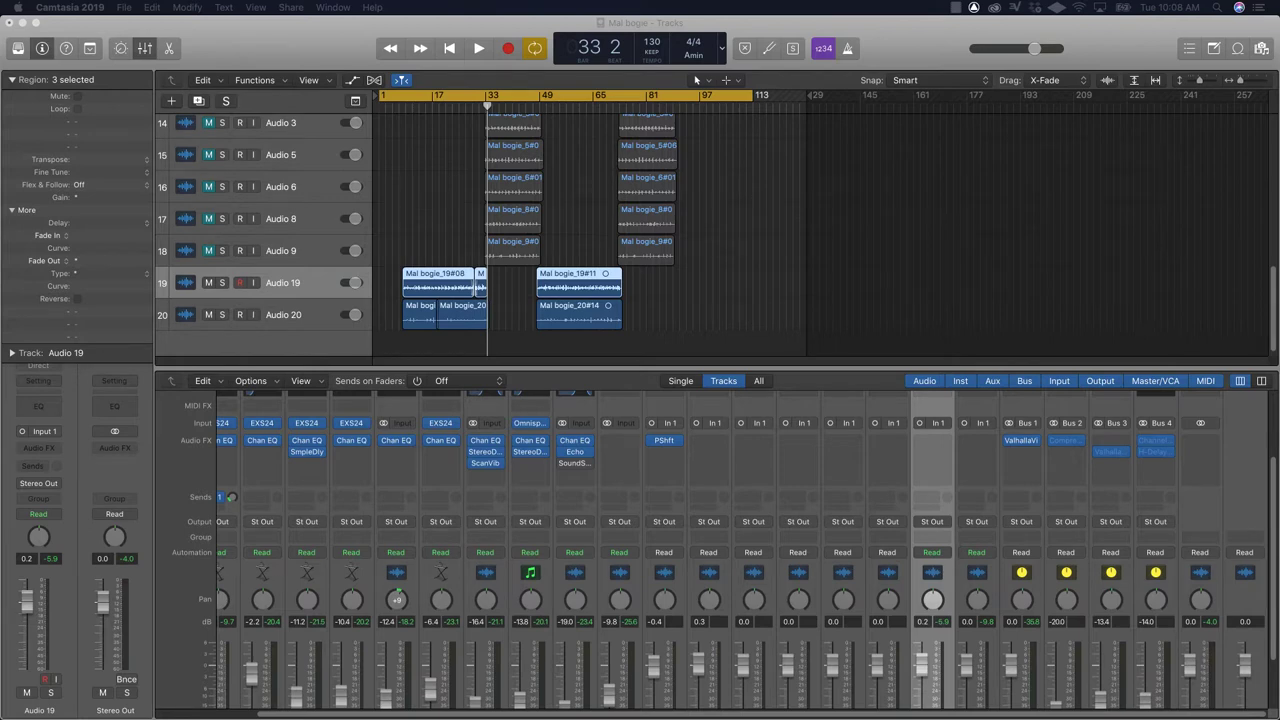
# Step: Play the song from the beginning and rename the Audio 19 channel VERSE 1 & 2 LEAD
pyautogui.press('Return')
pyautogui.press('space')
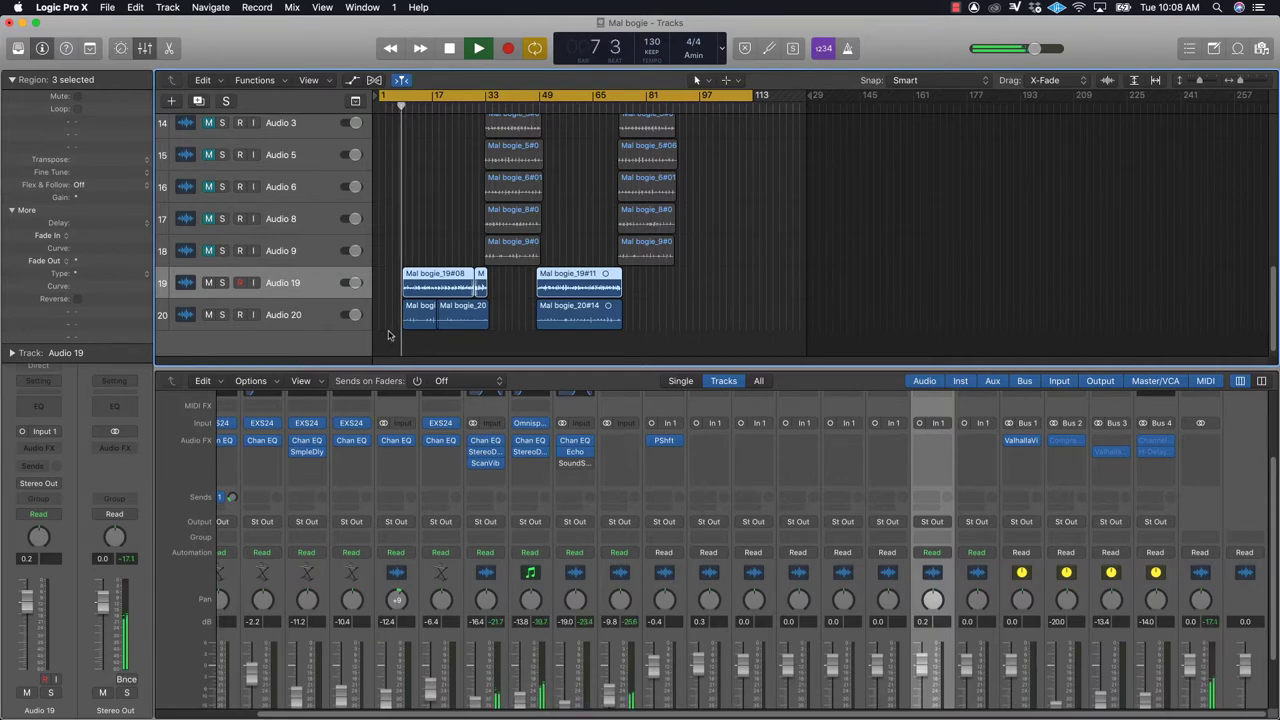
pyautogui.scroll(-1, 990, 615)
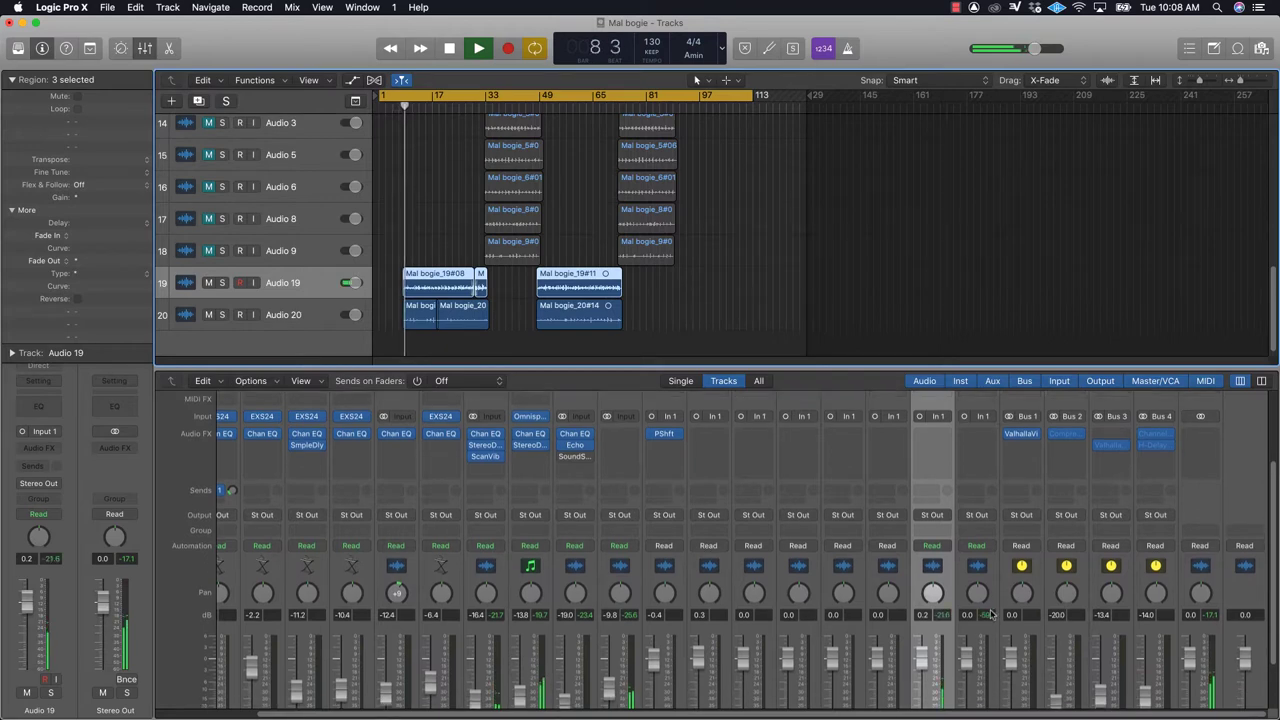
pyautogui.scroll(-5, 990, 615)
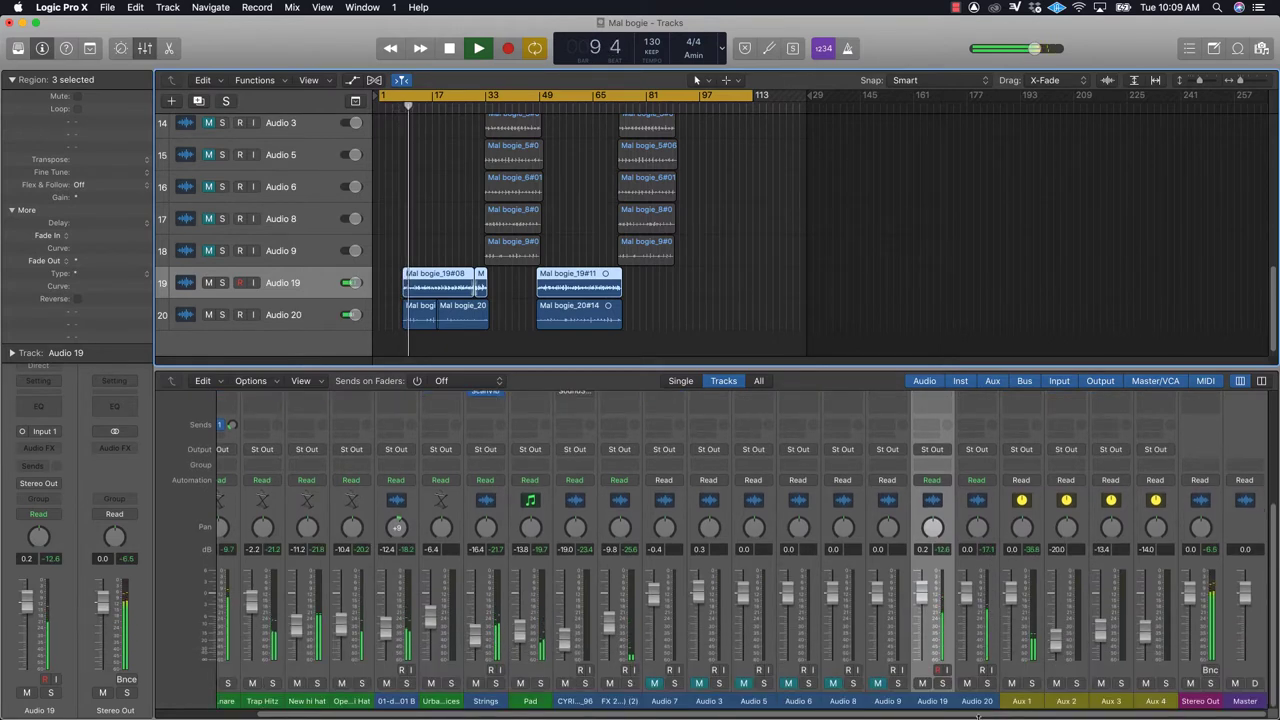
pyautogui.doubleClick(932, 700)
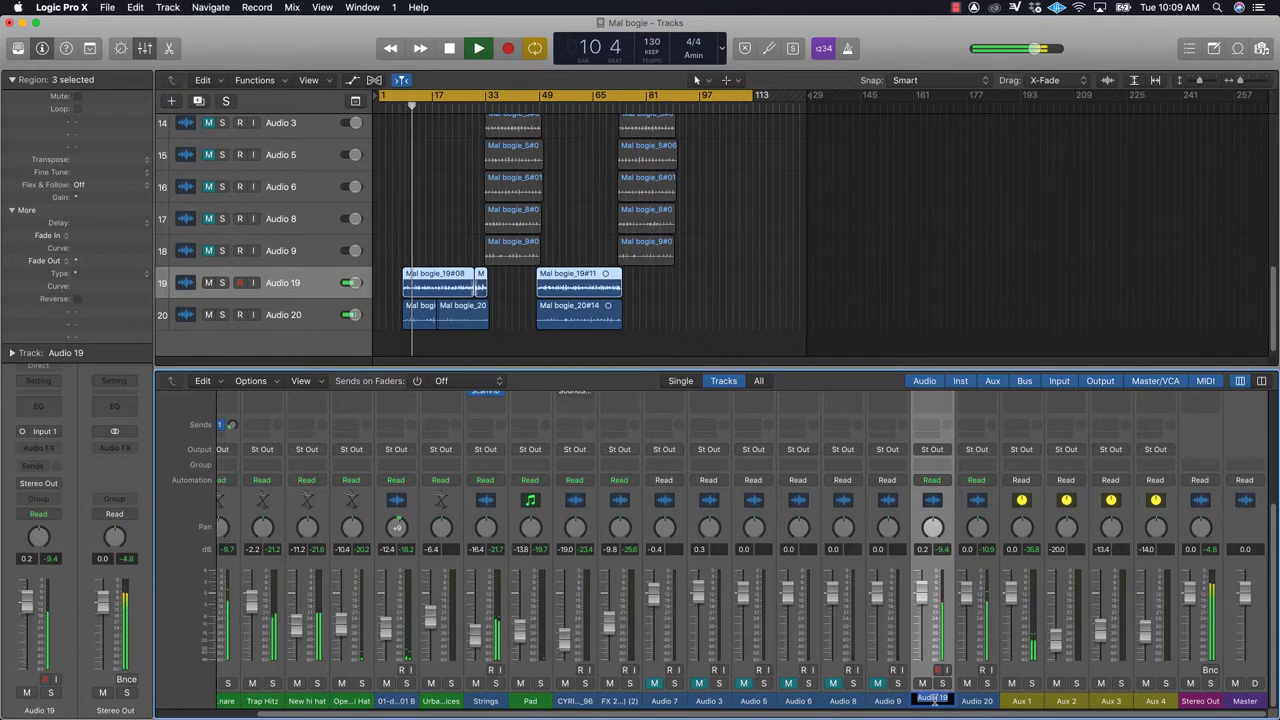
pyautogui.press('BackSpace')
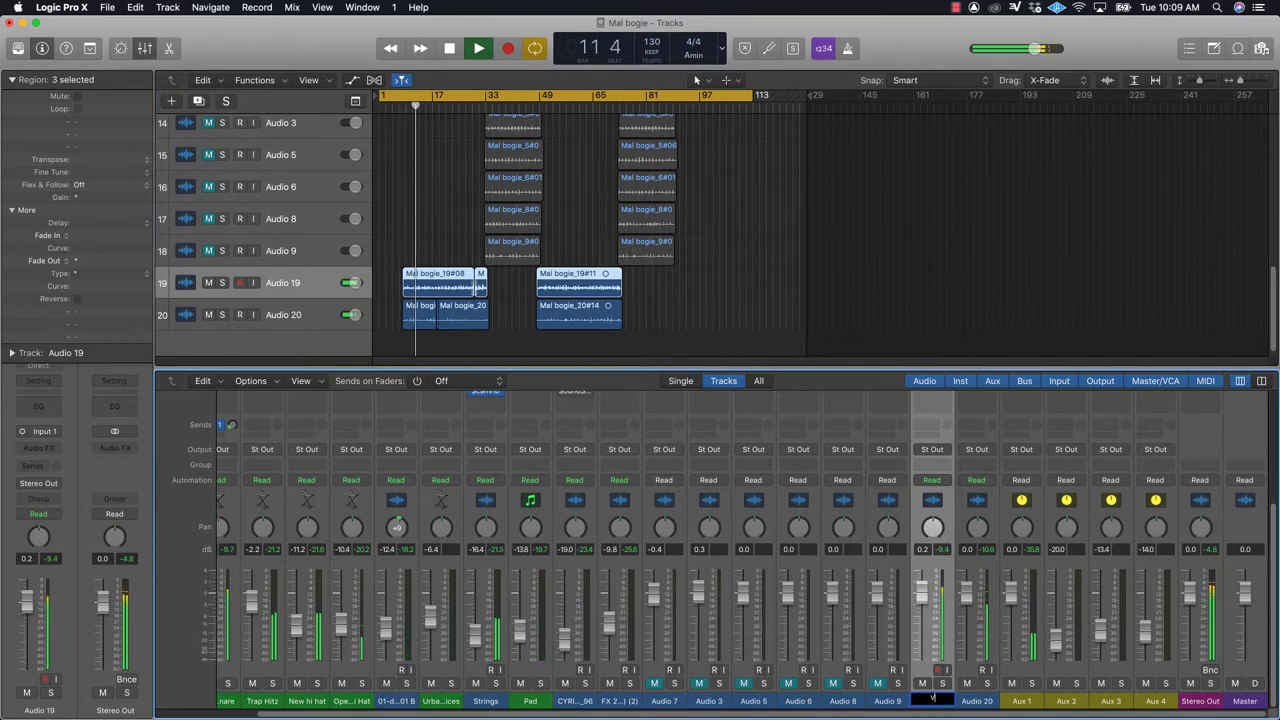
pyautogui.write('VERSE')
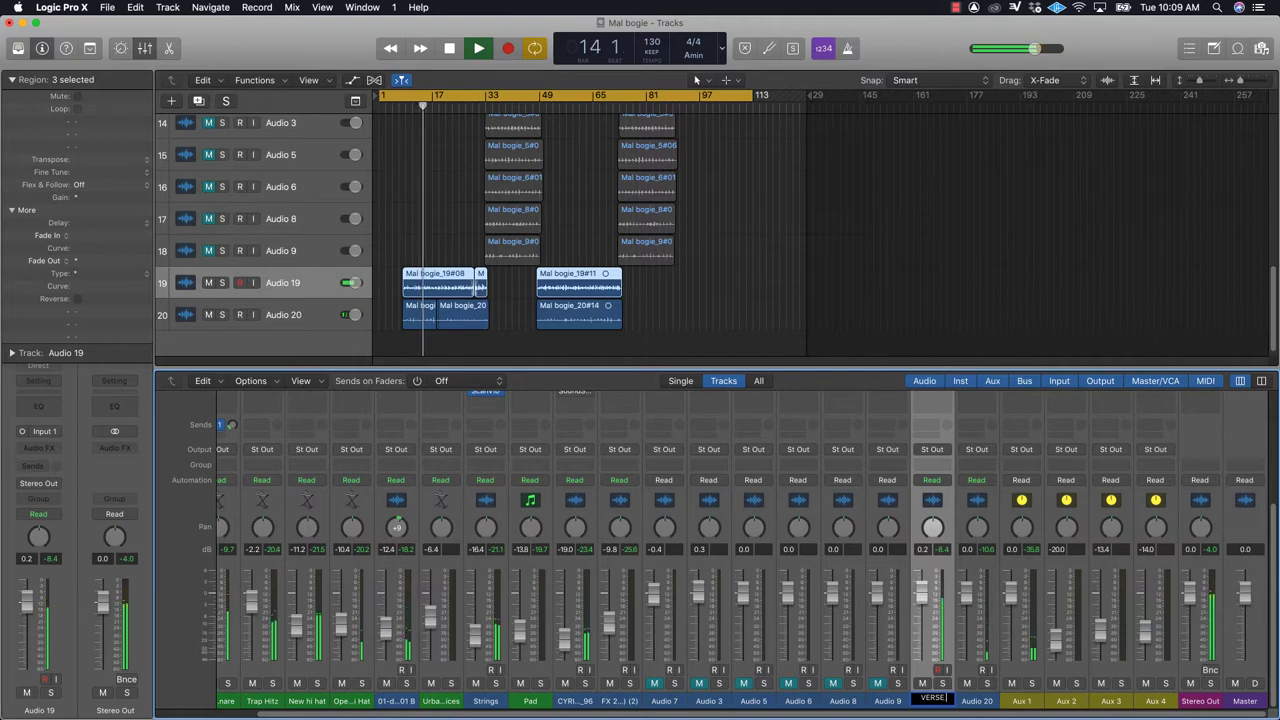
pyautogui.write(' 1')
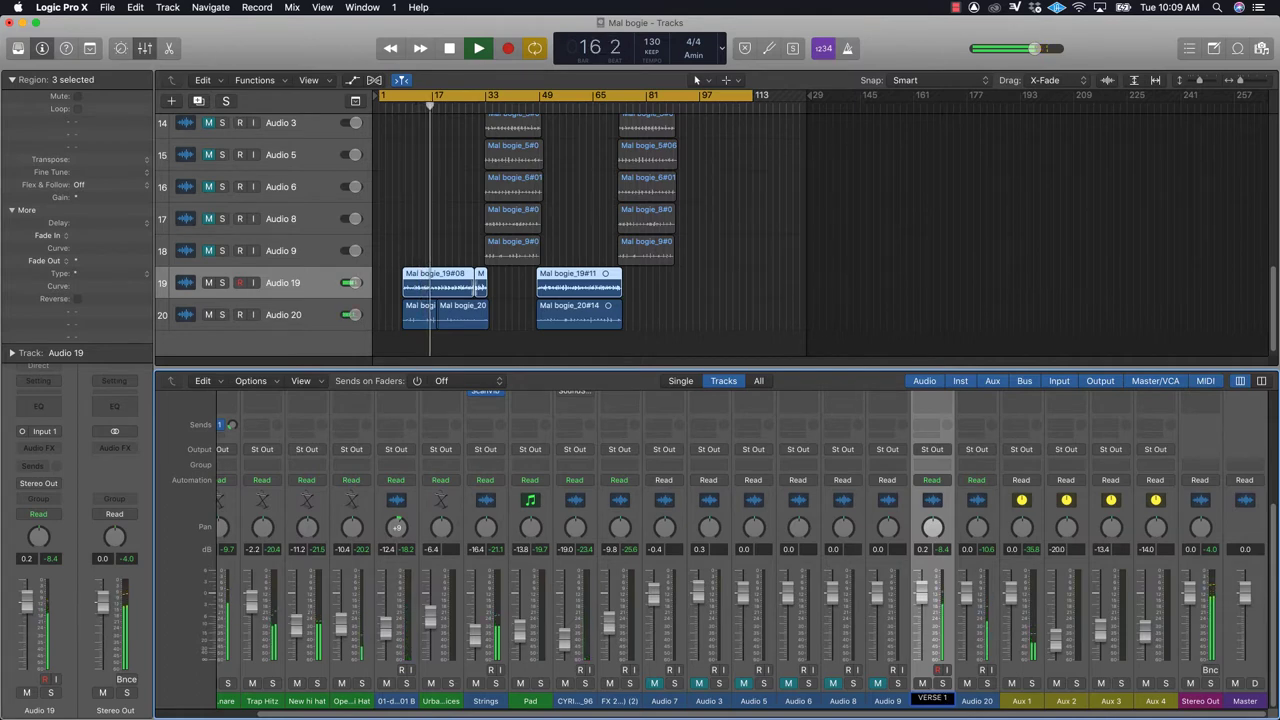
pyautogui.write(' &')
pyautogui.write(' 2')
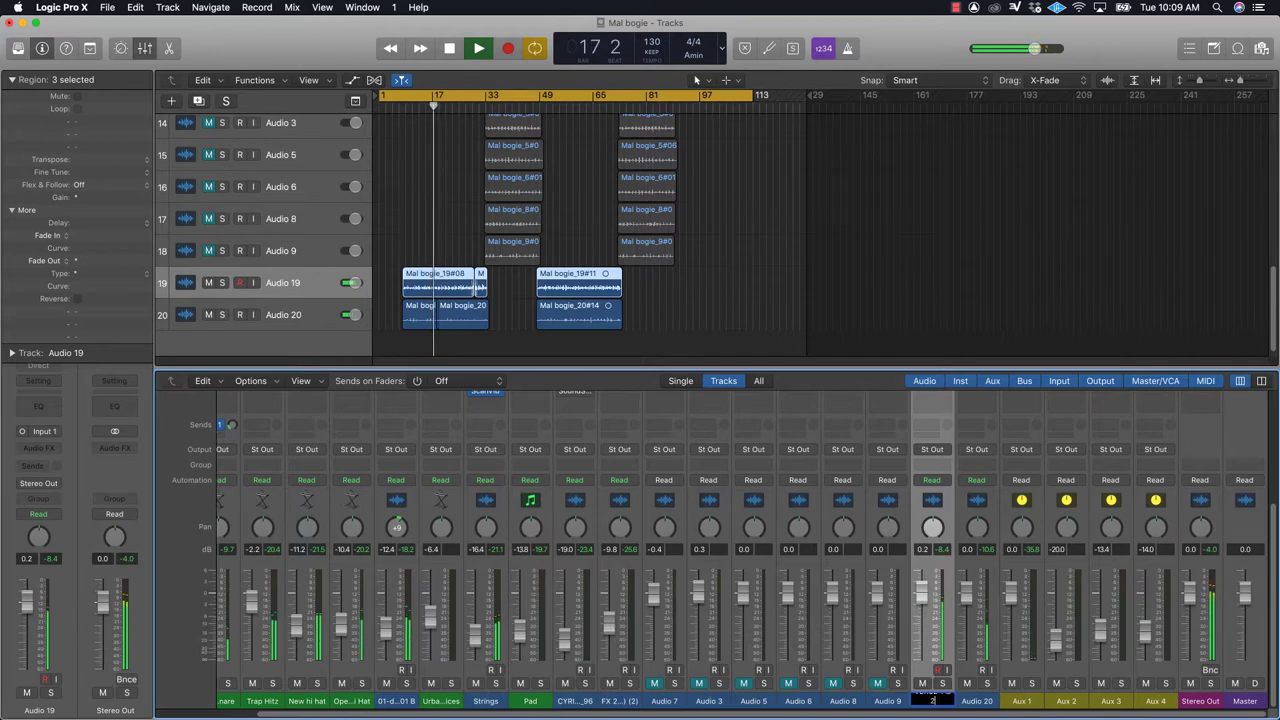
pyautogui.write(' LEAD')
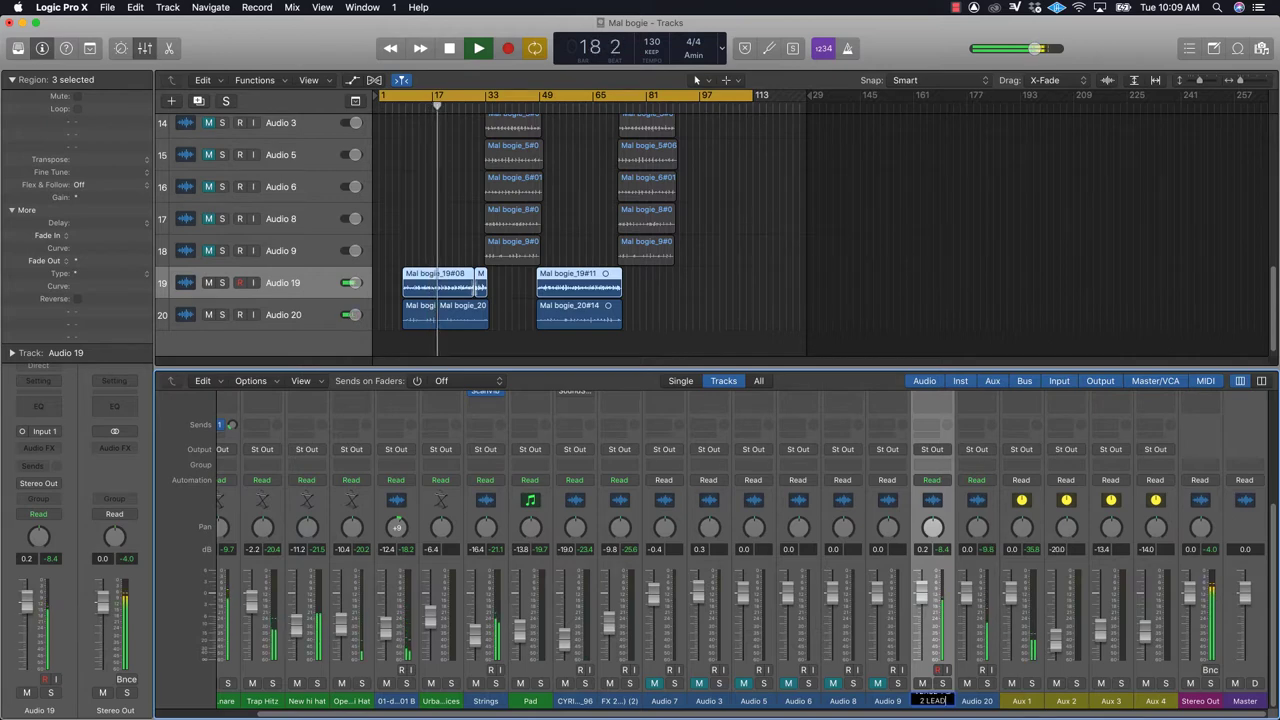
pyautogui.press('Return')
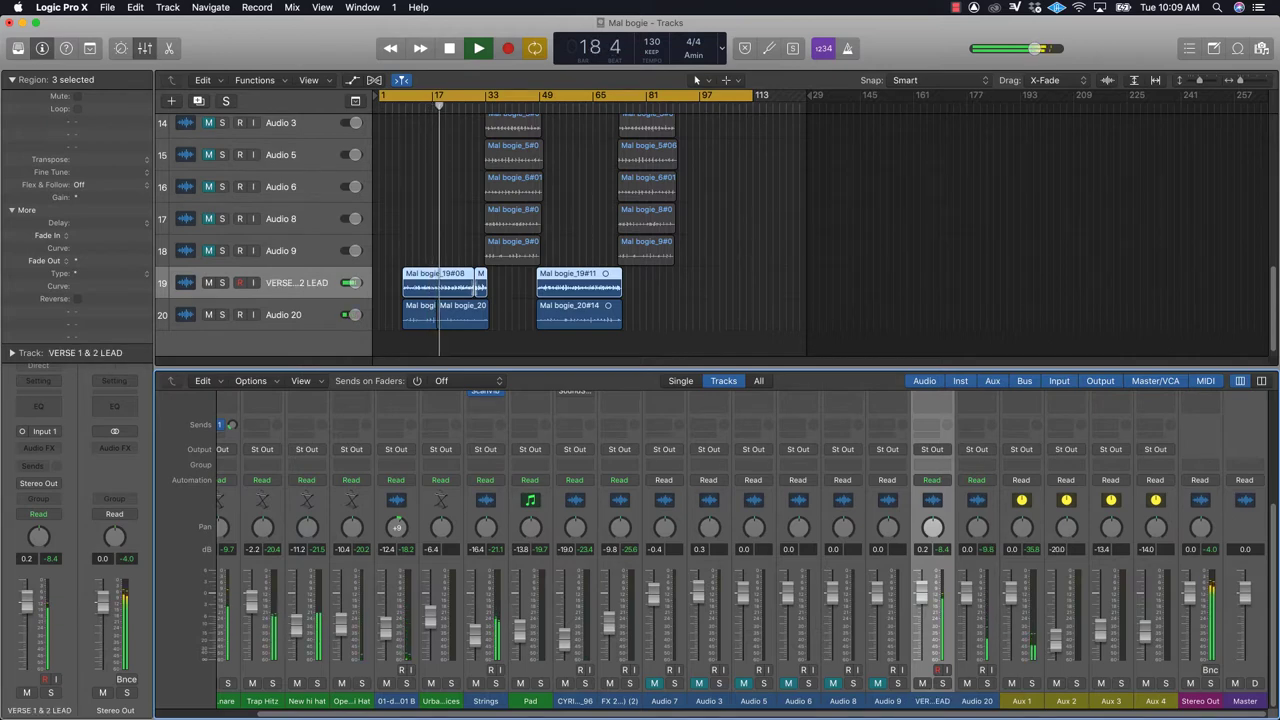
# Step: Rename the Audio 20 channel ADLIB and stop playback
pyautogui.doubleClick(973, 703)
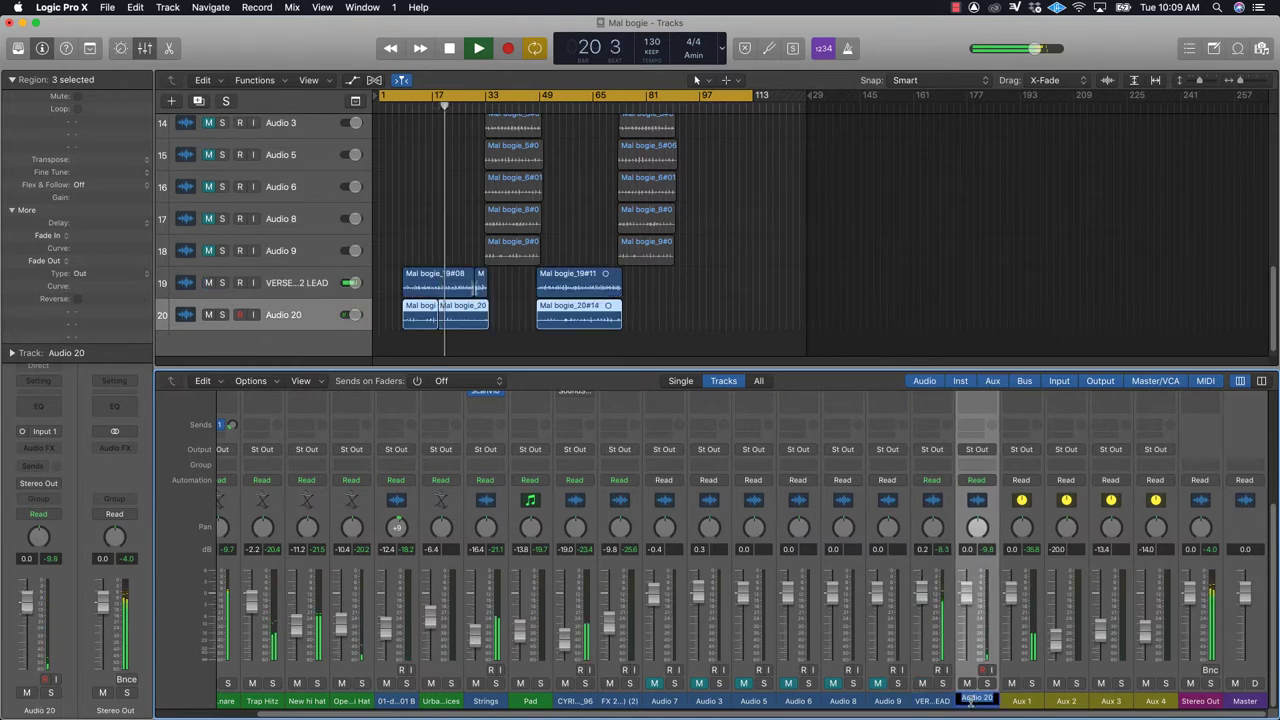
pyautogui.write('ADLIB')
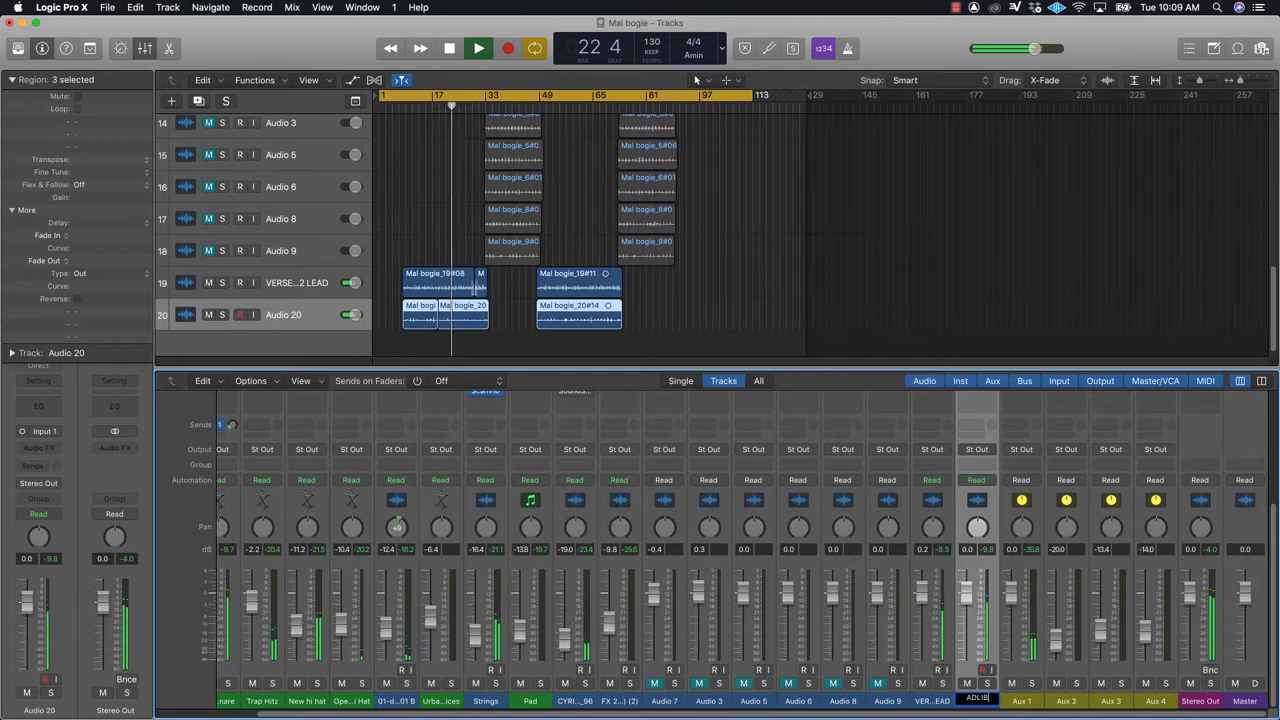
pyautogui.press('Return')
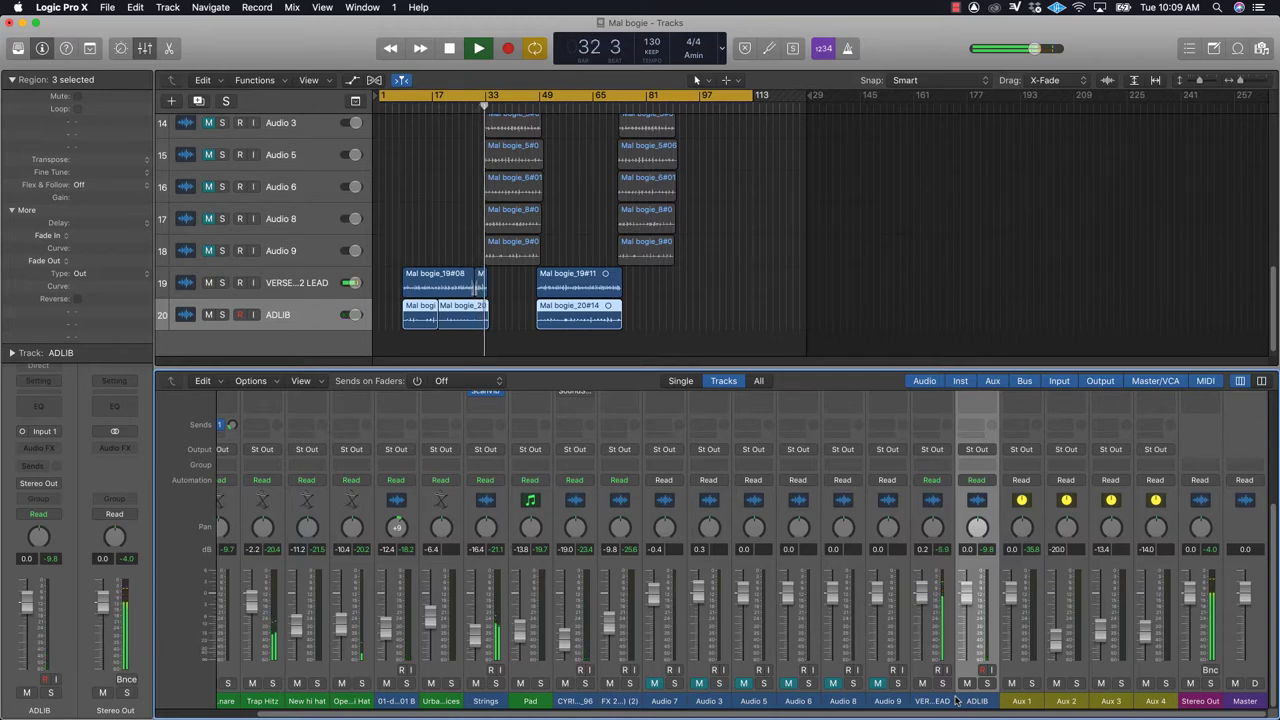
pyautogui.press('space')
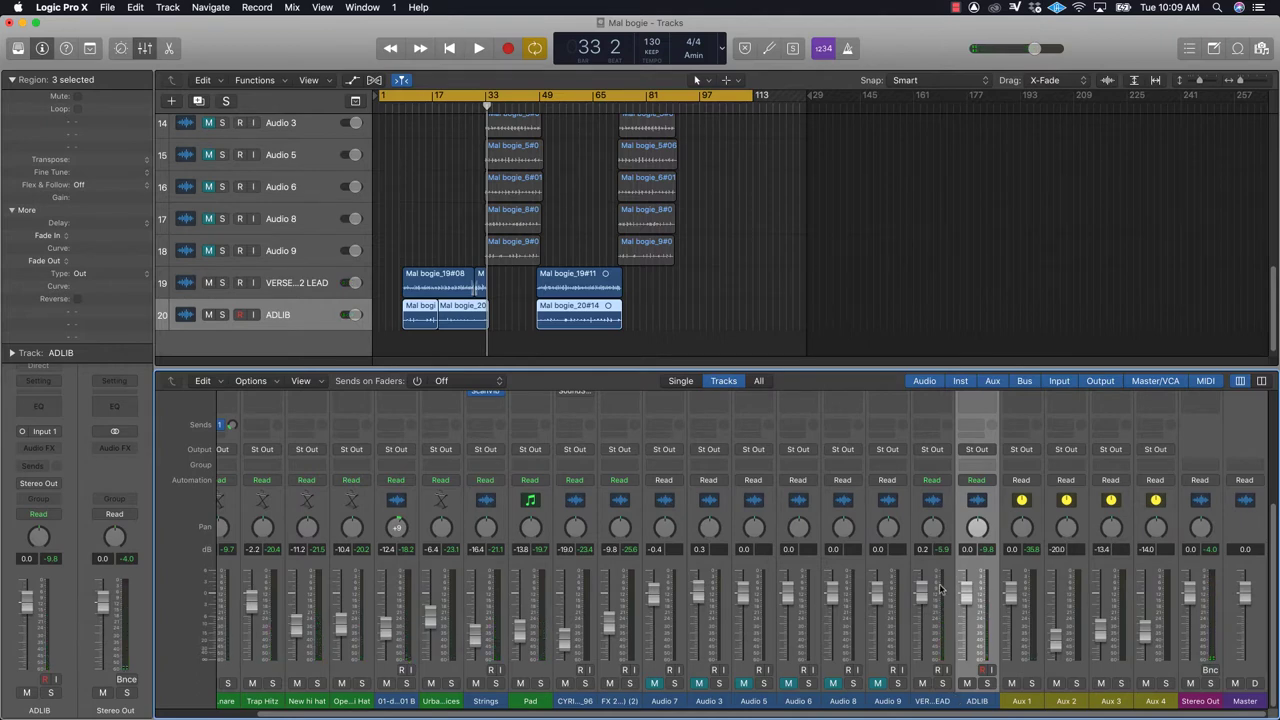
# Step: Insert the mono Waves AudioTrack plug-in on the VERSE 1 & 2 LEAD channel and move its window clear of the track list
pyautogui.scroll(5, 940, 590)
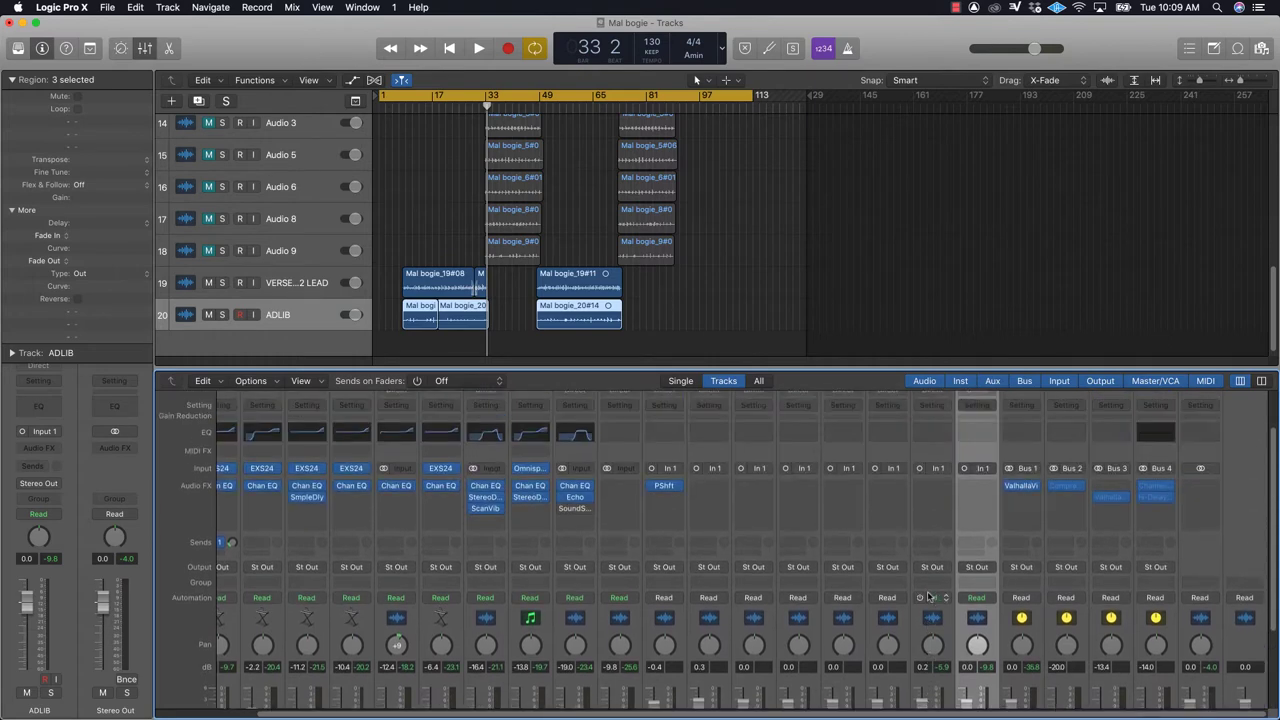
pyautogui.scroll(1, 928, 597)
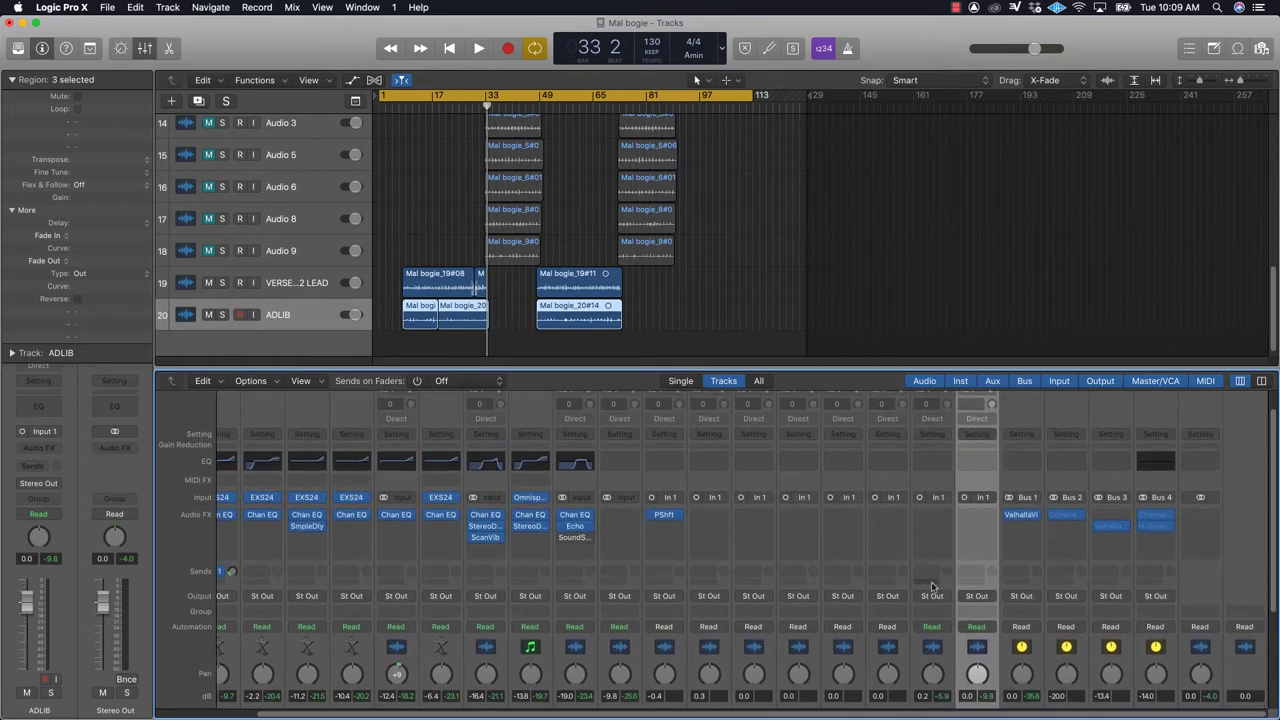
pyautogui.click(946, 516)
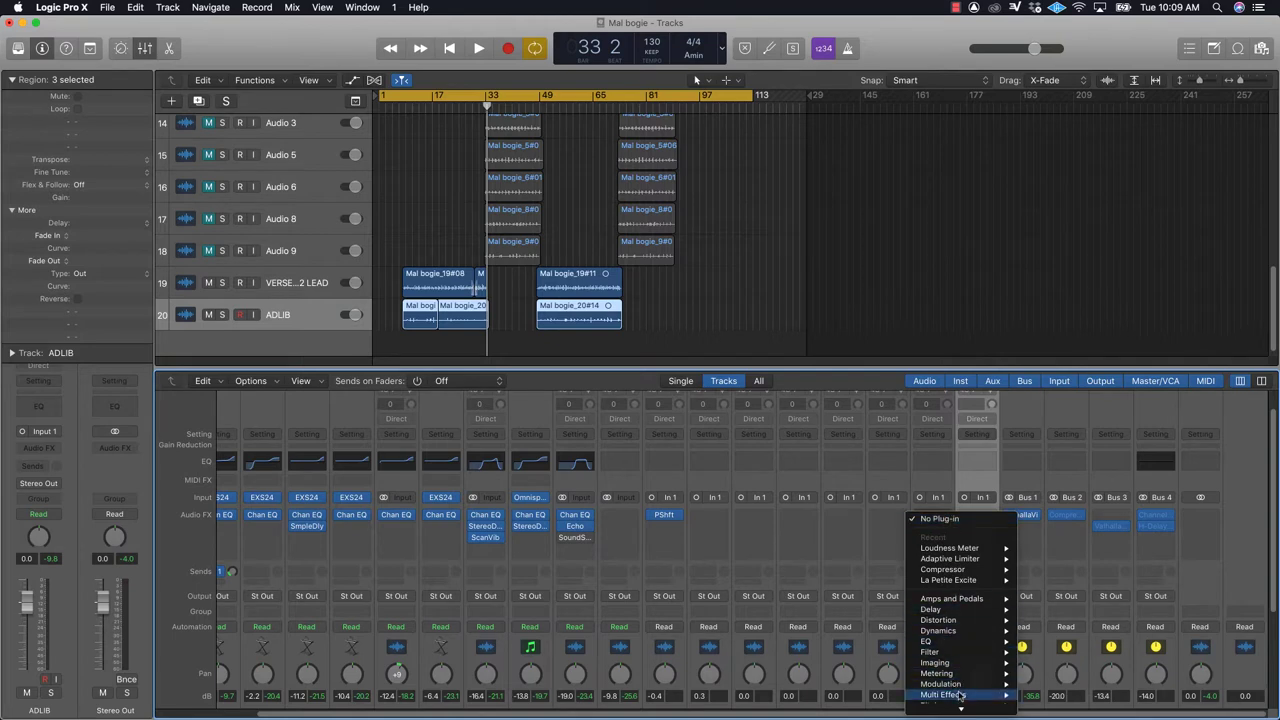
pyautogui.moveTo(958, 708)
pyautogui.moveTo(1052, 708)
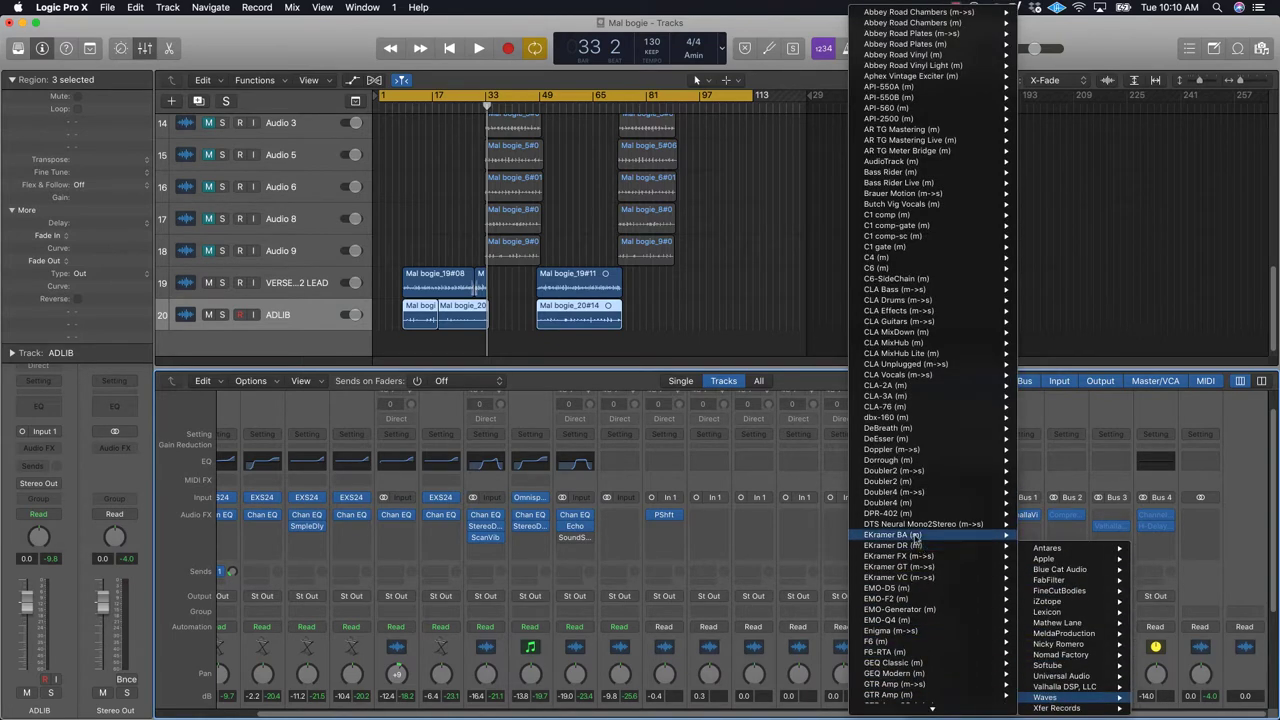
pyautogui.moveTo(933, 78)
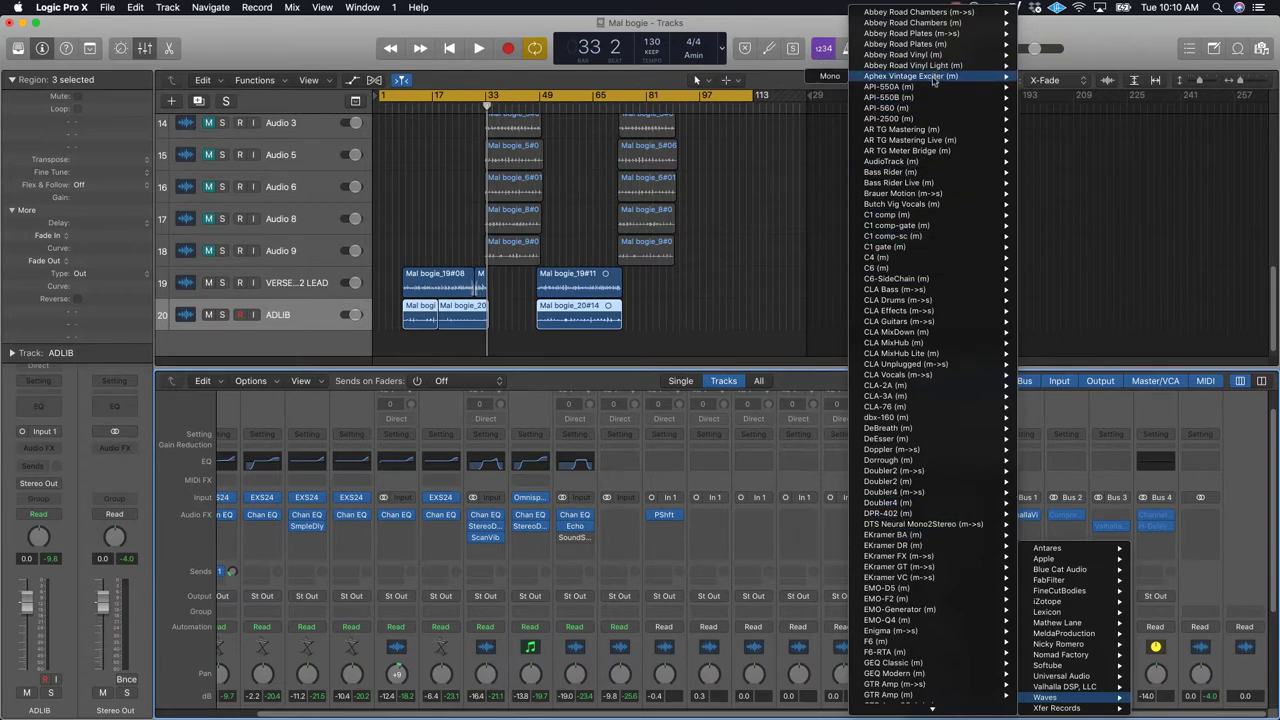
pyautogui.click(933, 163)
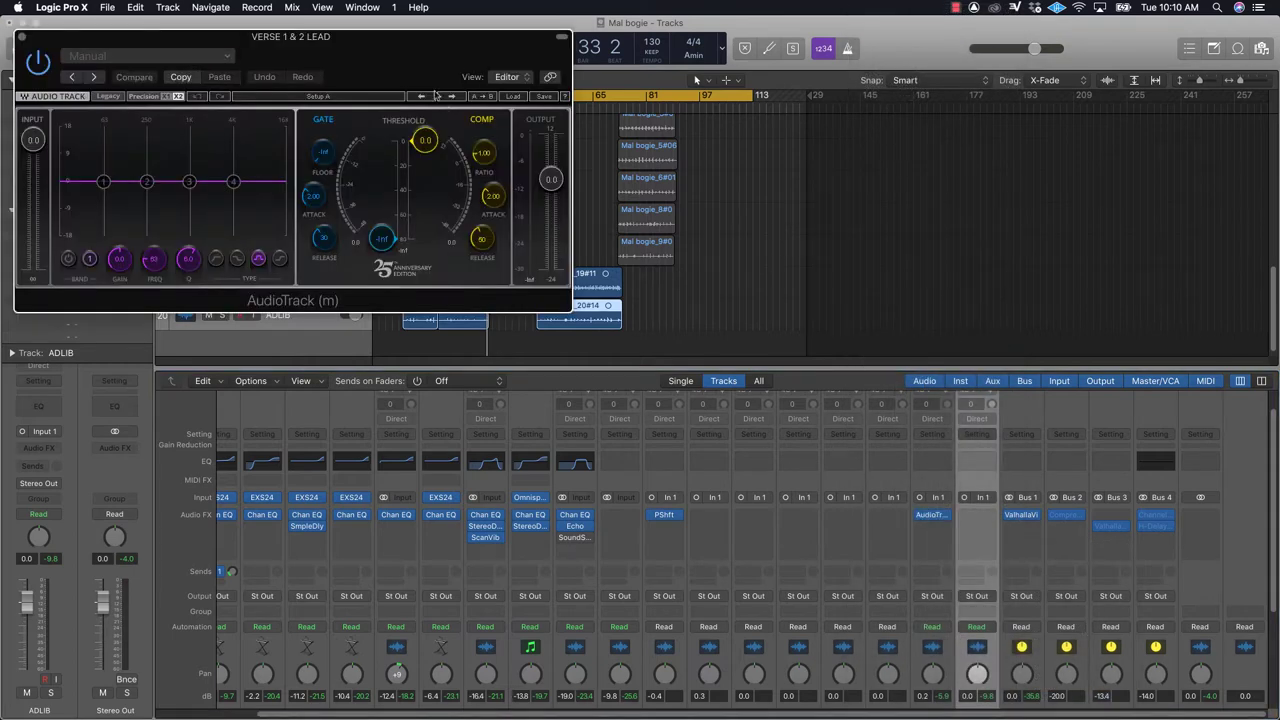
pyautogui.moveTo(423, 85); pyautogui.dragTo(686, 305)
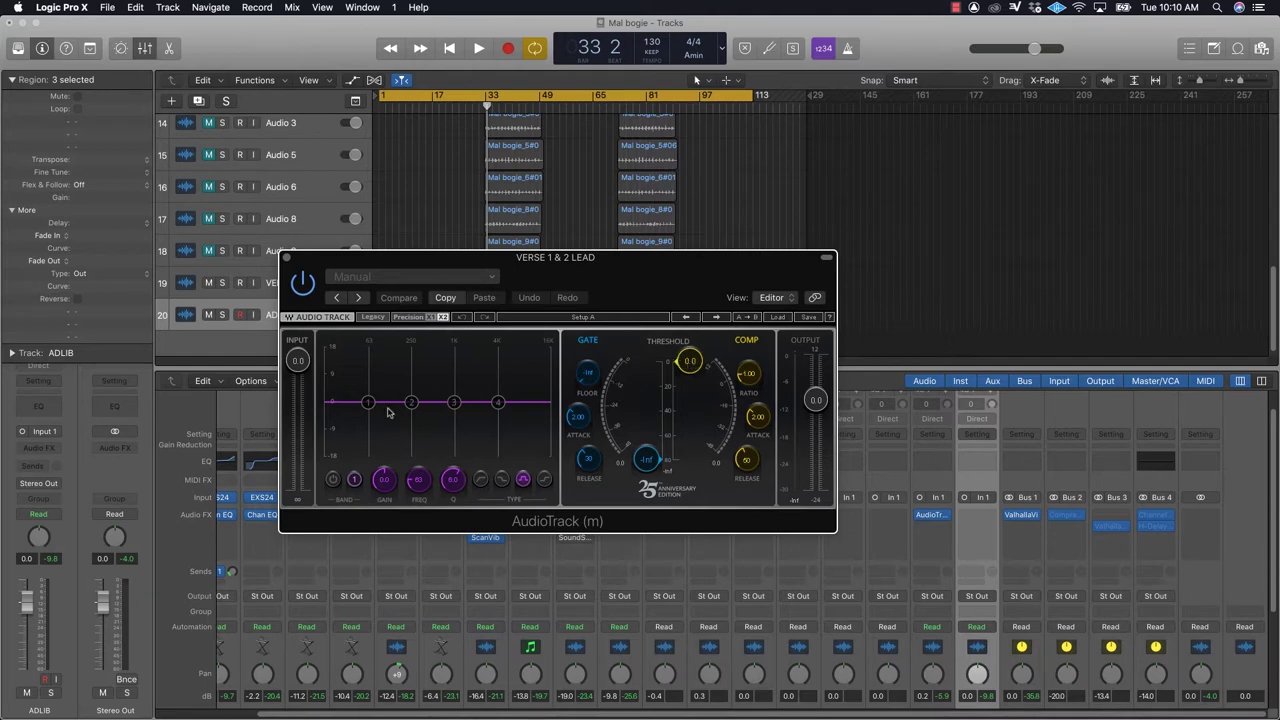
pyautogui.moveTo(555, 268); pyautogui.dragTo(676, 298)
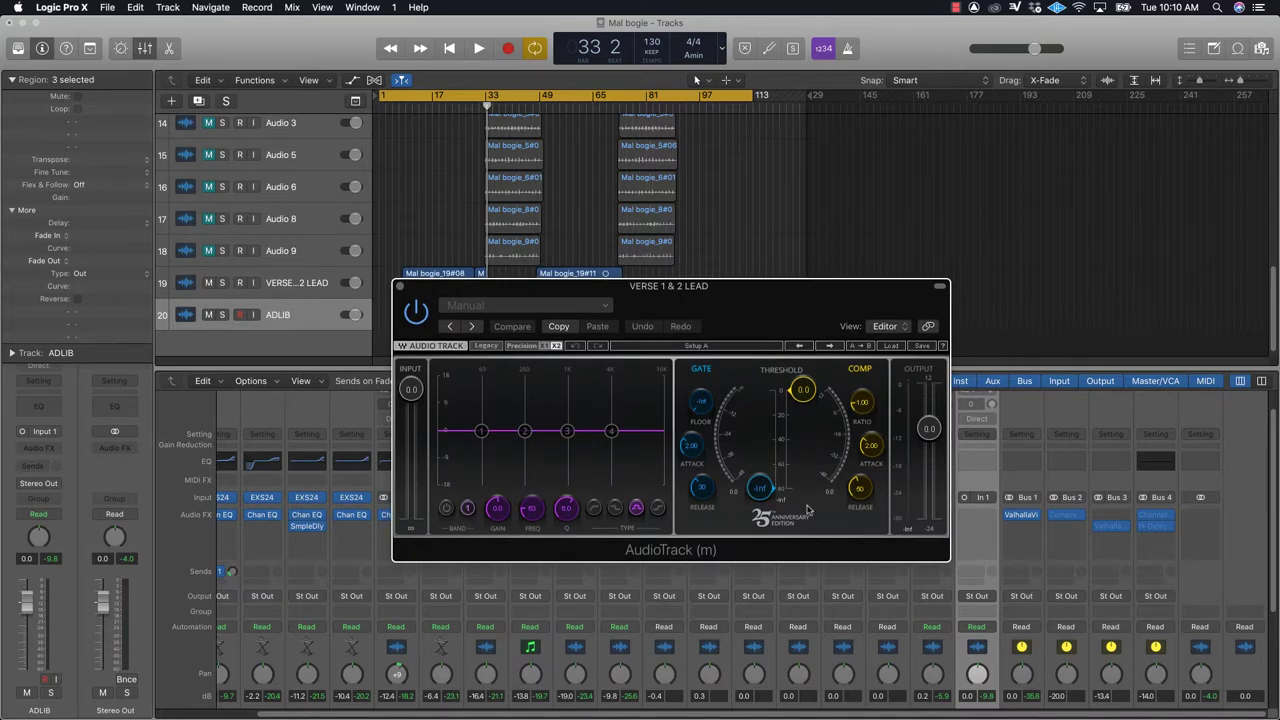
# Step: Solo the VERSE 1 & 2 LEAD channel and set the cycle range from bar 8 to the end of the first verse regions
pyautogui.scroll(-5, 952, 553)
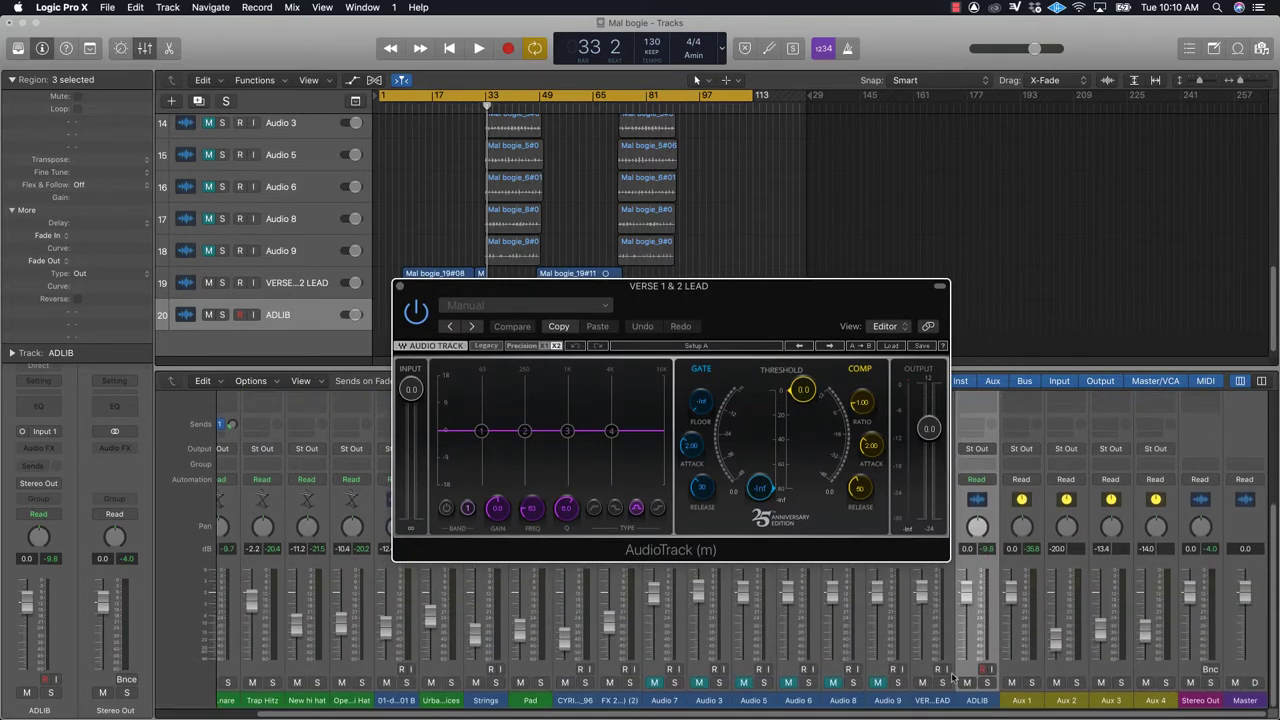
pyautogui.click(942, 683)
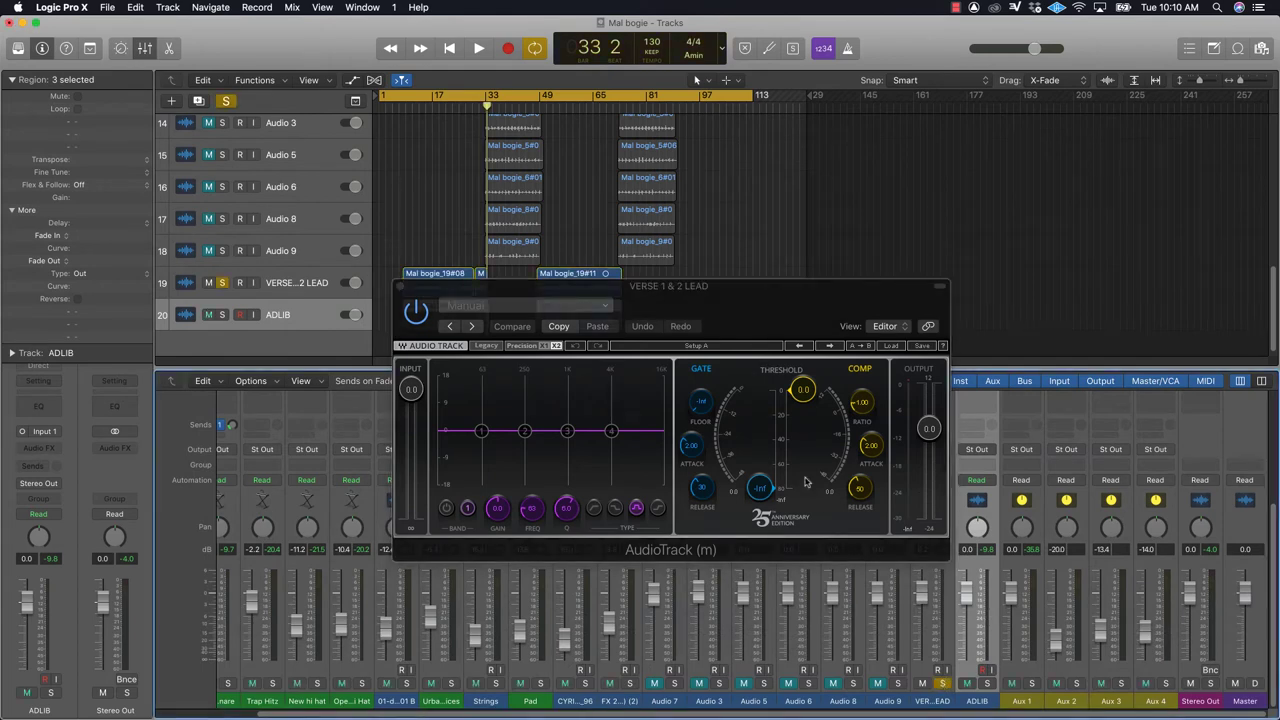
pyautogui.moveTo(533, 298); pyautogui.dragTo(447, 515)
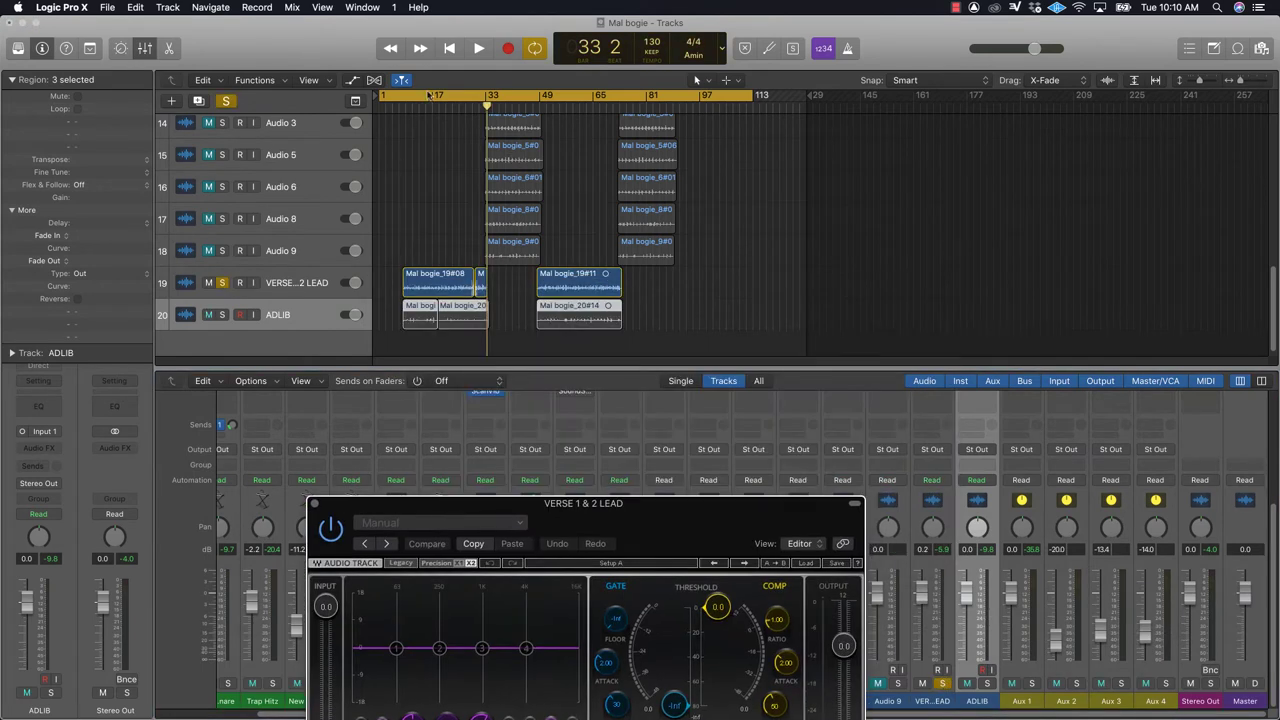
pyautogui.moveTo(383, 99); pyautogui.dragTo(403, 106)
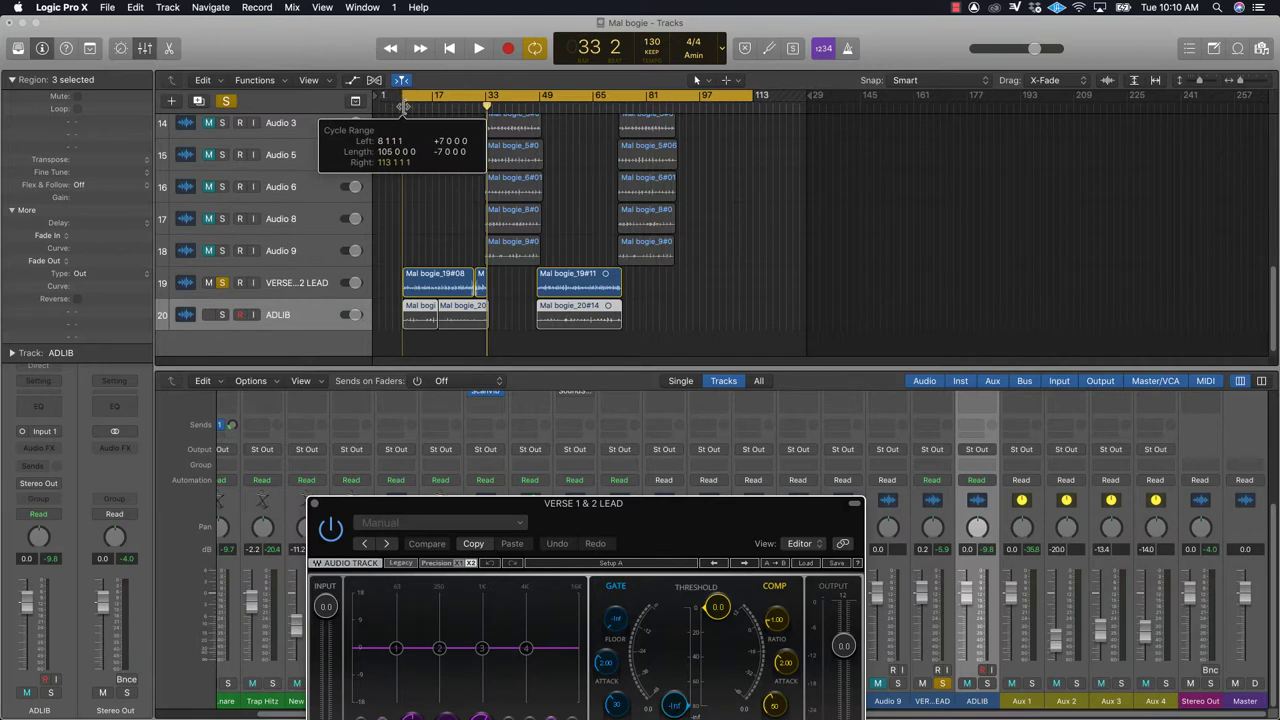
pyautogui.moveTo(748, 95); pyautogui.dragTo(486, 108)
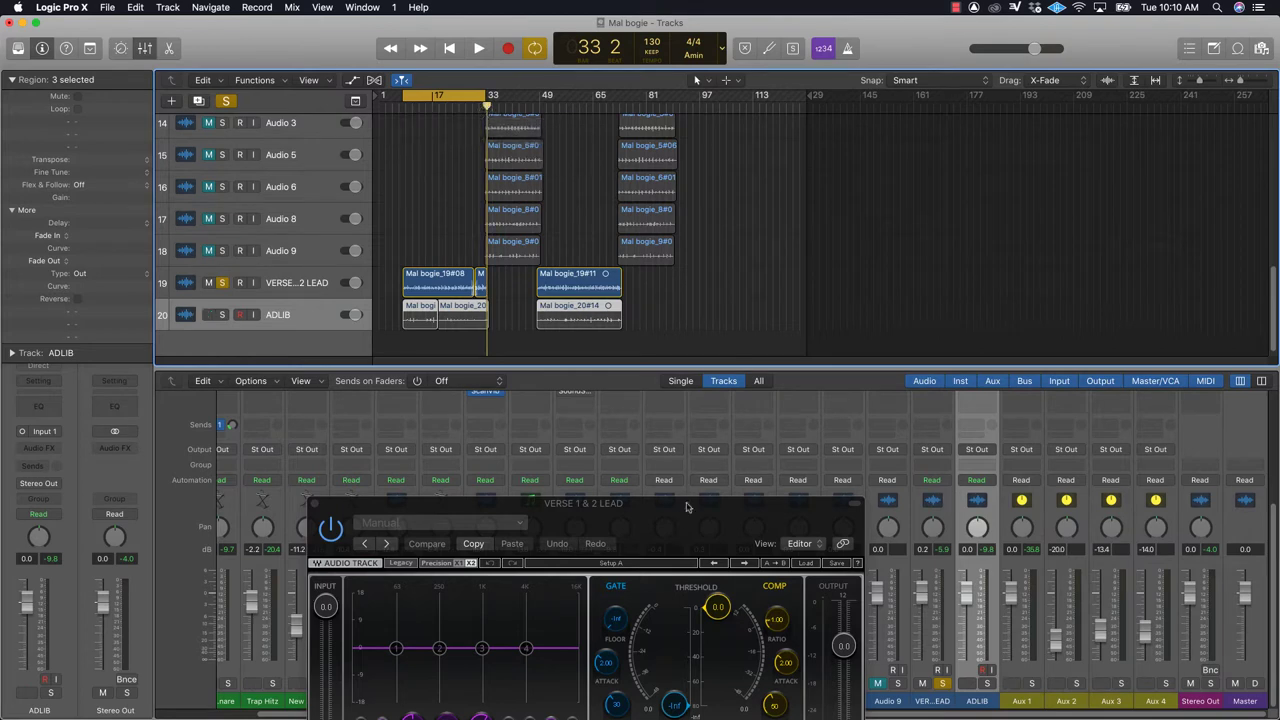
# Step: Enable AudioTrack's EQ band 1 as a high-pass filter with gain 0 and frequency 100 Hz
pyautogui.moveTo(676, 523); pyautogui.dragTo(880, 289)
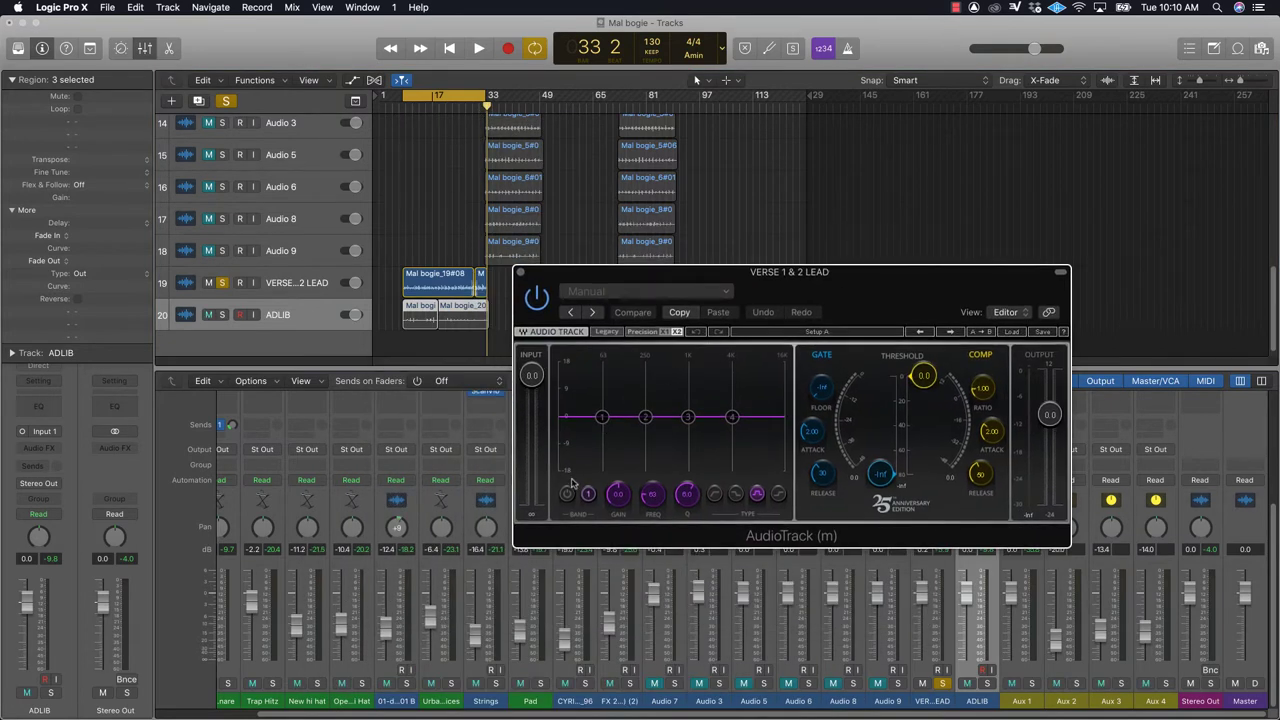
pyautogui.click(567, 493)
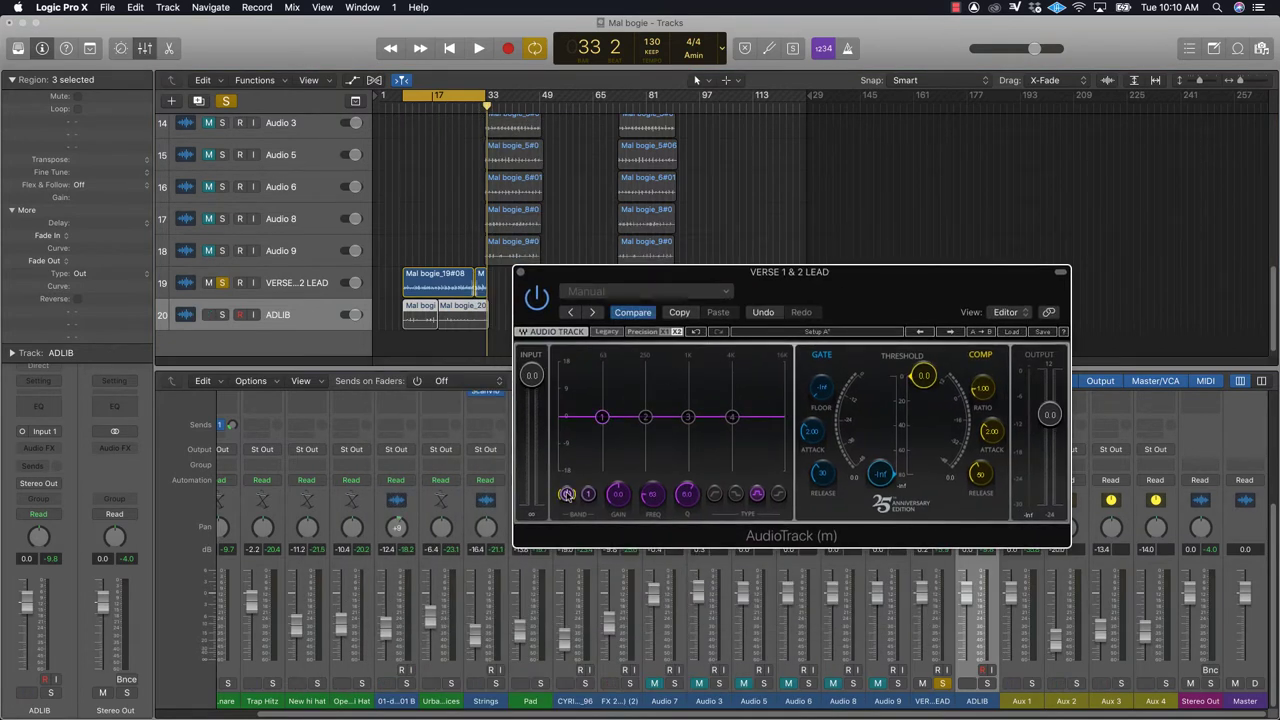
pyautogui.click(714, 494)
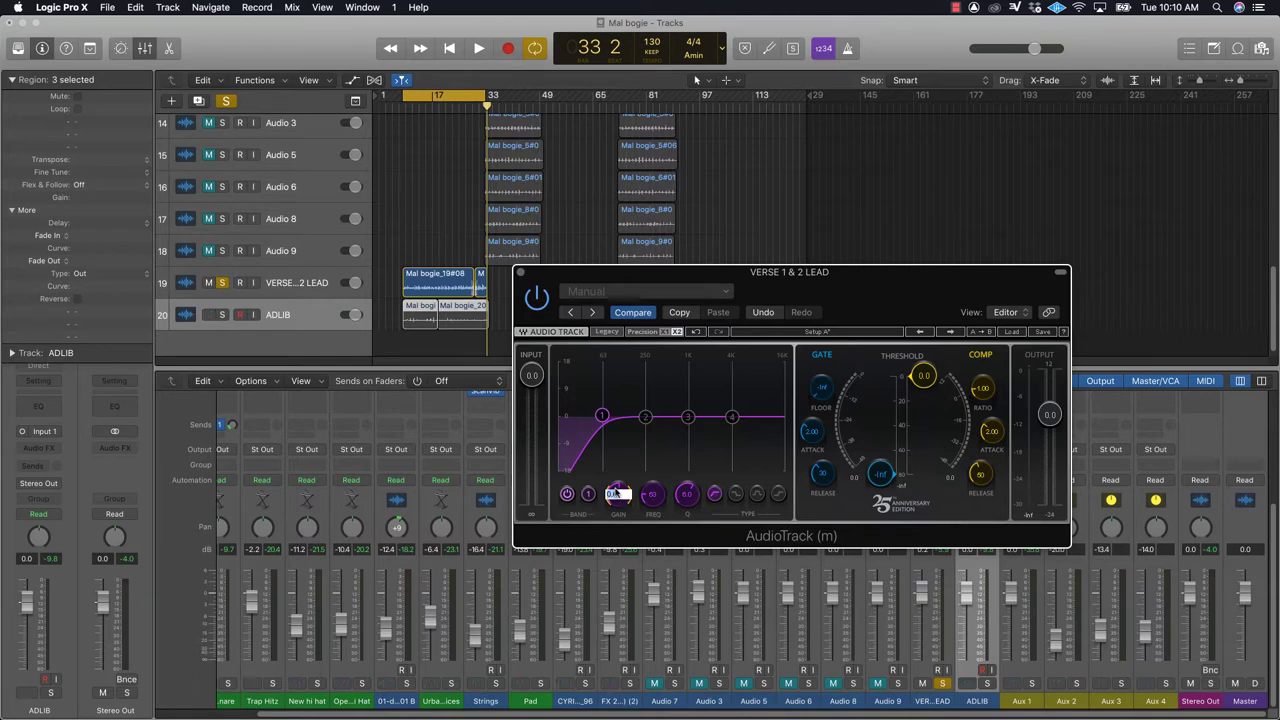
pyautogui.write('0')
pyautogui.press('Return')
pyautogui.moveTo(652, 495); pyautogui.dragTo(652, 473)
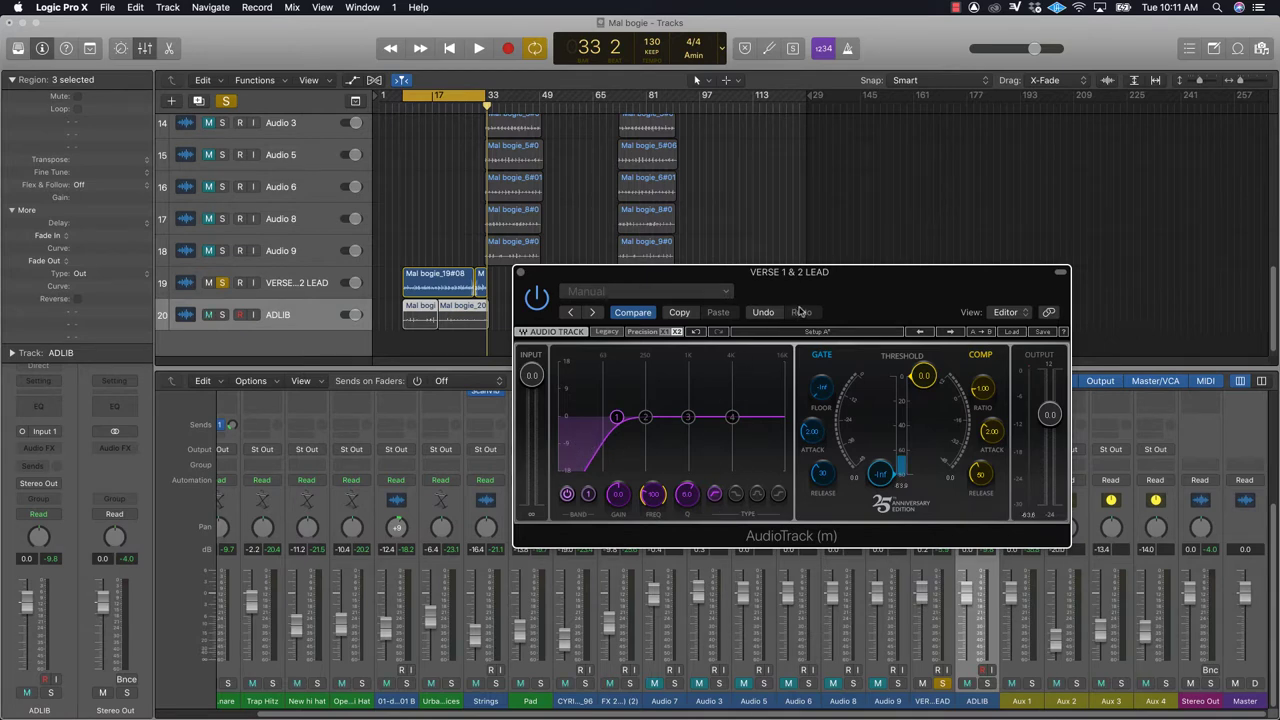
# Step: Play the soloed verse vocal and compare it with AudioTrack bypassed and active
pyautogui.press('space')
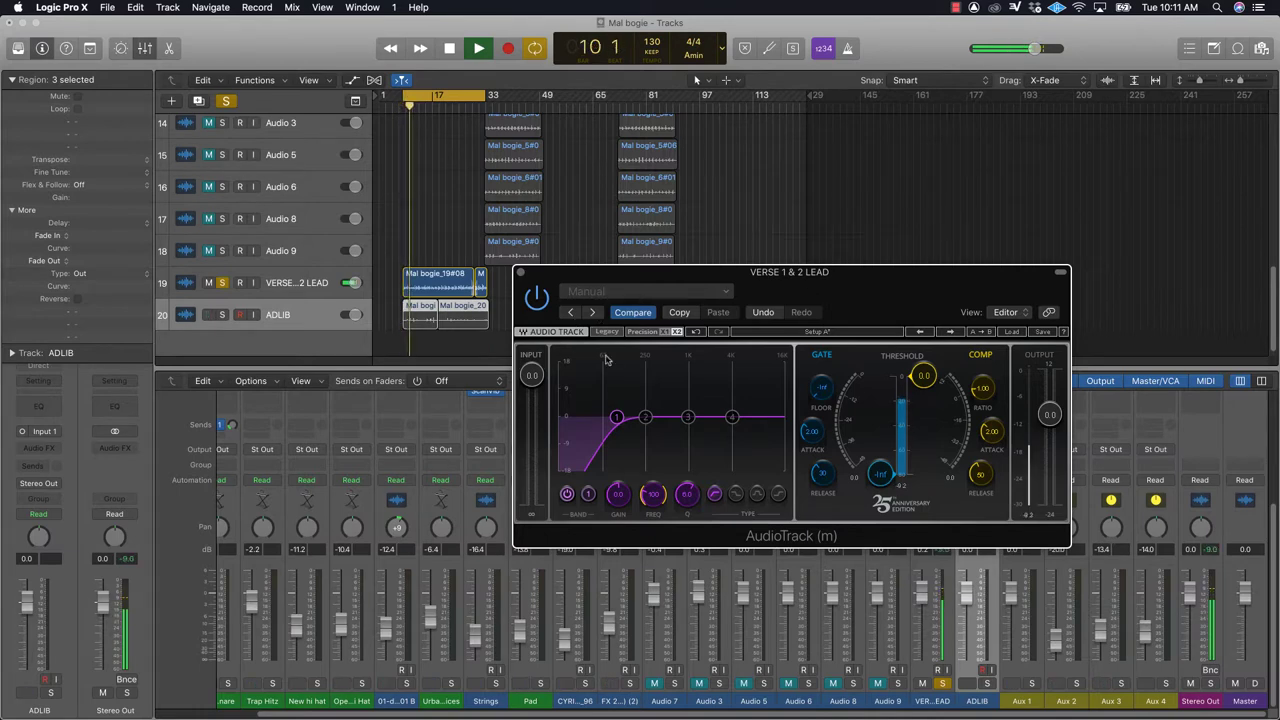
pyautogui.click(537, 305)
pyautogui.click(537, 305)
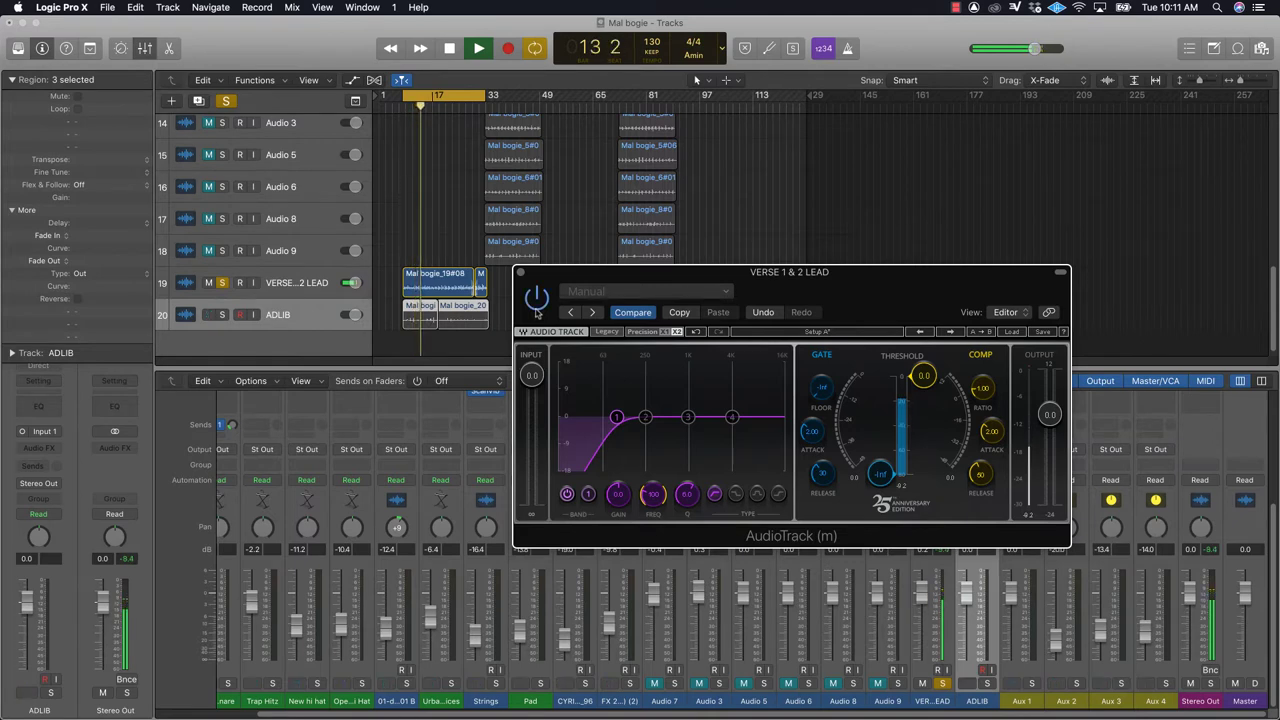
pyautogui.press('space')
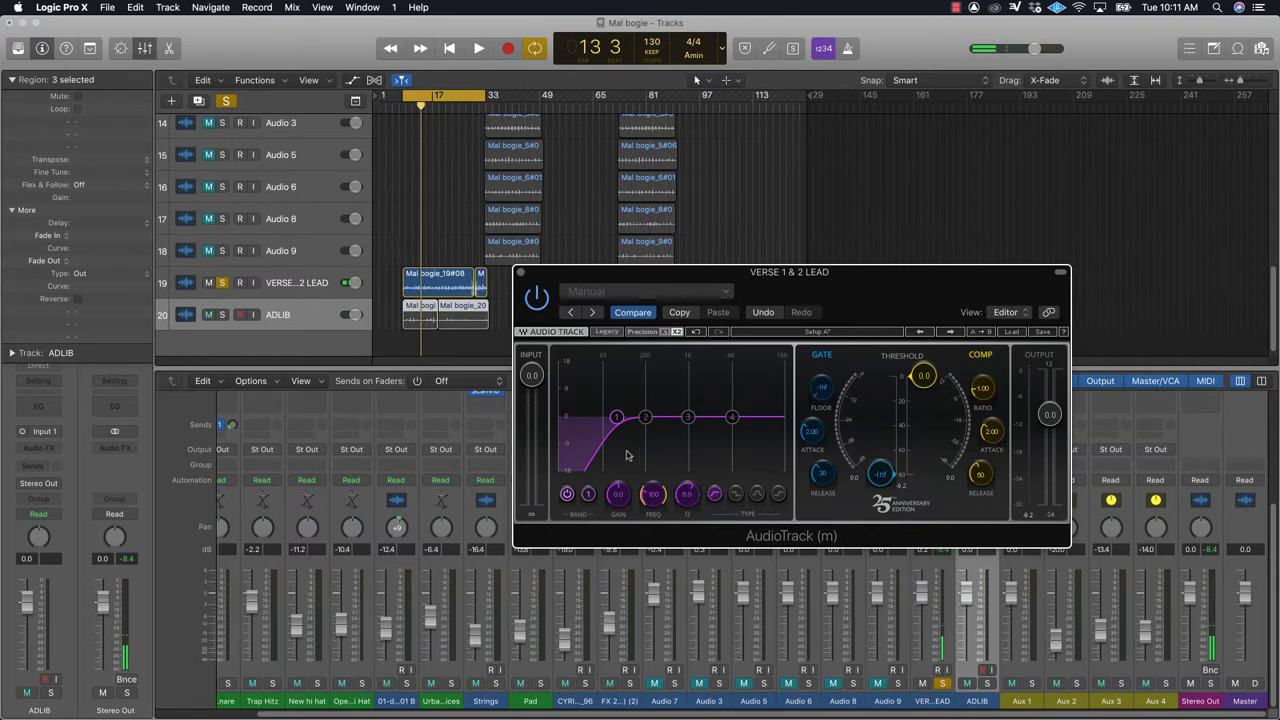
# Step: Enable AudioTrack's EQ band 2 as a bell cut at 200 Hz with Q 4.5 and gain -1.4
pyautogui.click(644, 418)
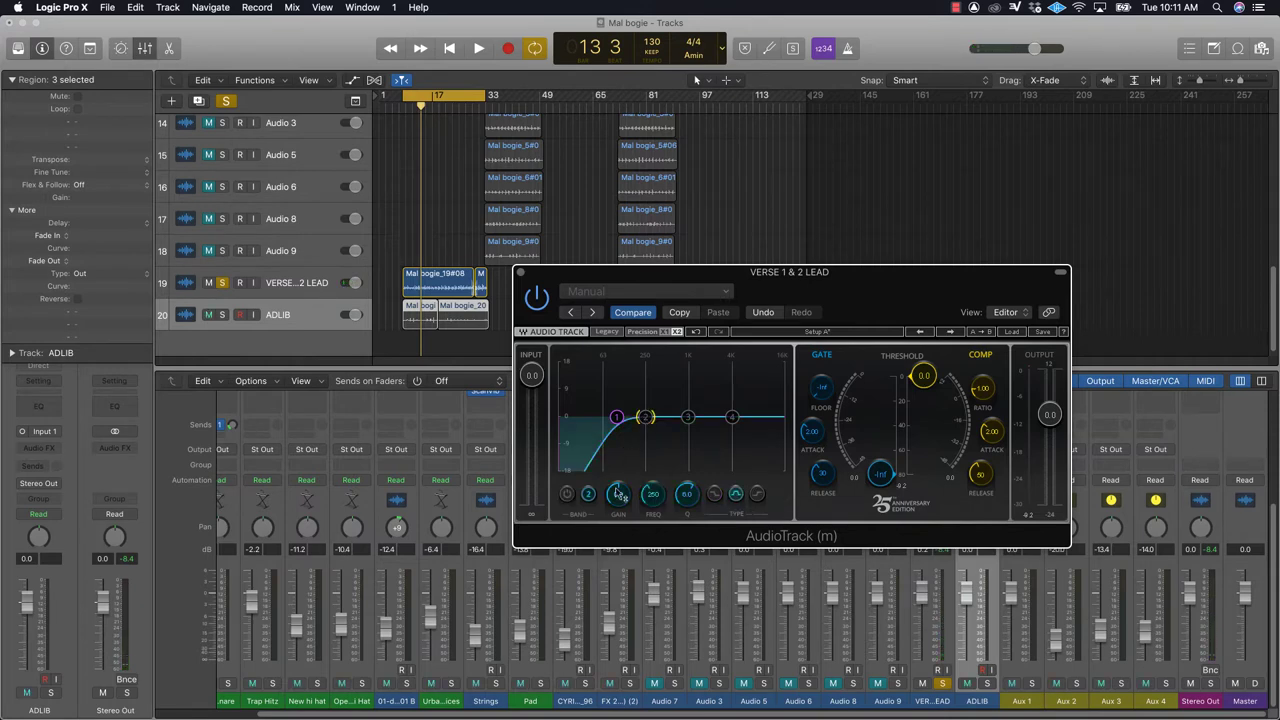
pyautogui.moveTo(653, 491); pyautogui.dragTo(654, 495)
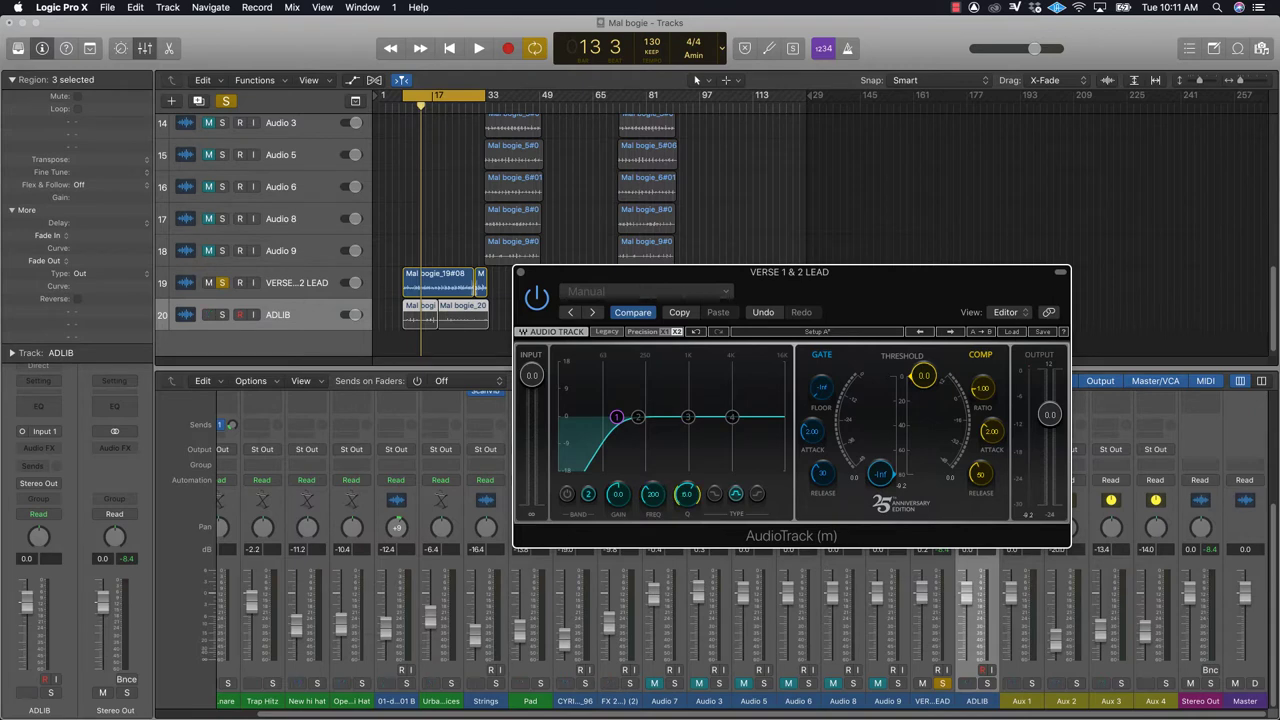
pyautogui.moveTo(686, 494); pyautogui.dragTo(686, 505)
pyautogui.click(567, 494)
pyautogui.moveTo(618, 494); pyautogui.dragTo(618, 505)
# Step: Play the verse vocal and compare the two-band EQ with AudioTrack bypassed and active
pyautogui.press('space')
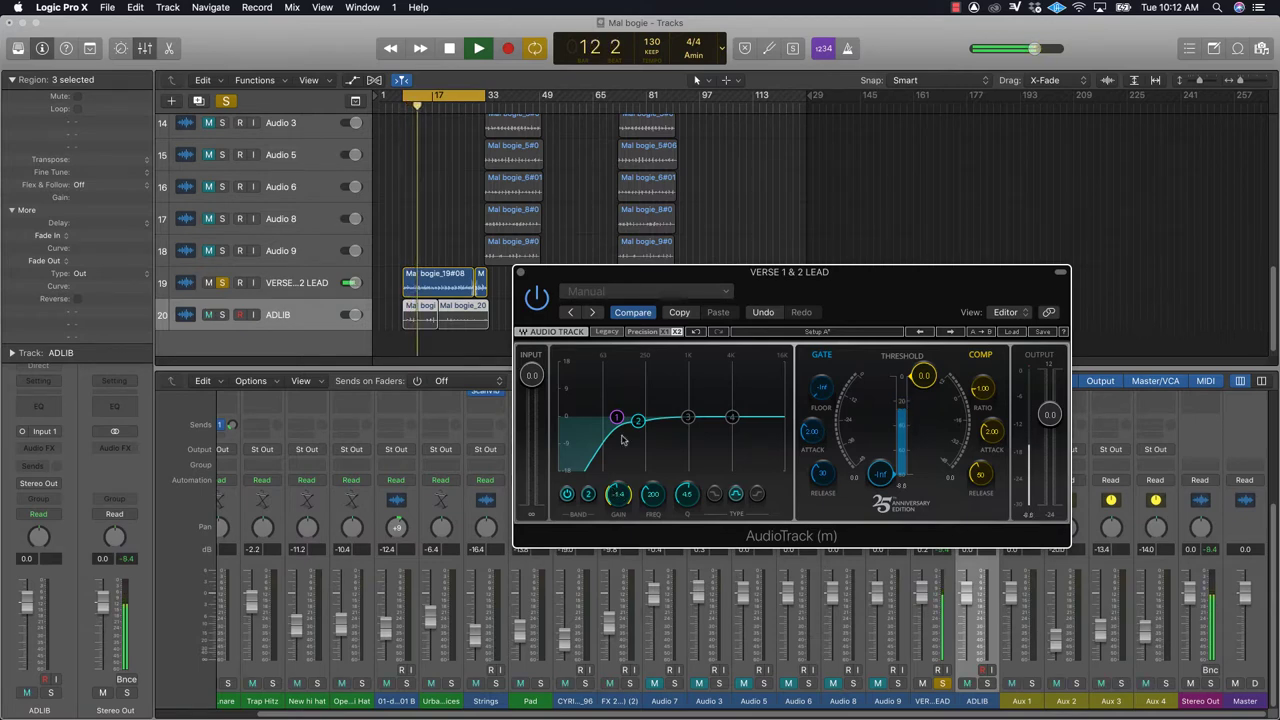
pyautogui.click(537, 300)
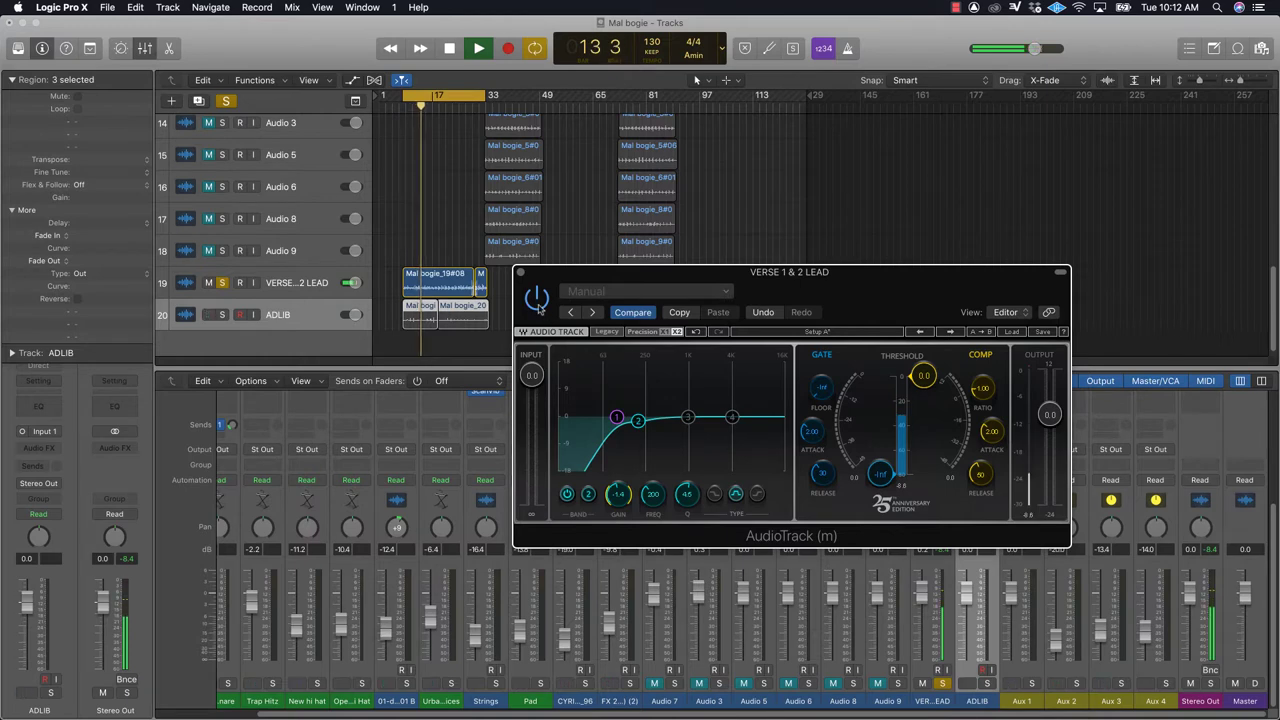
pyautogui.click(537, 300)
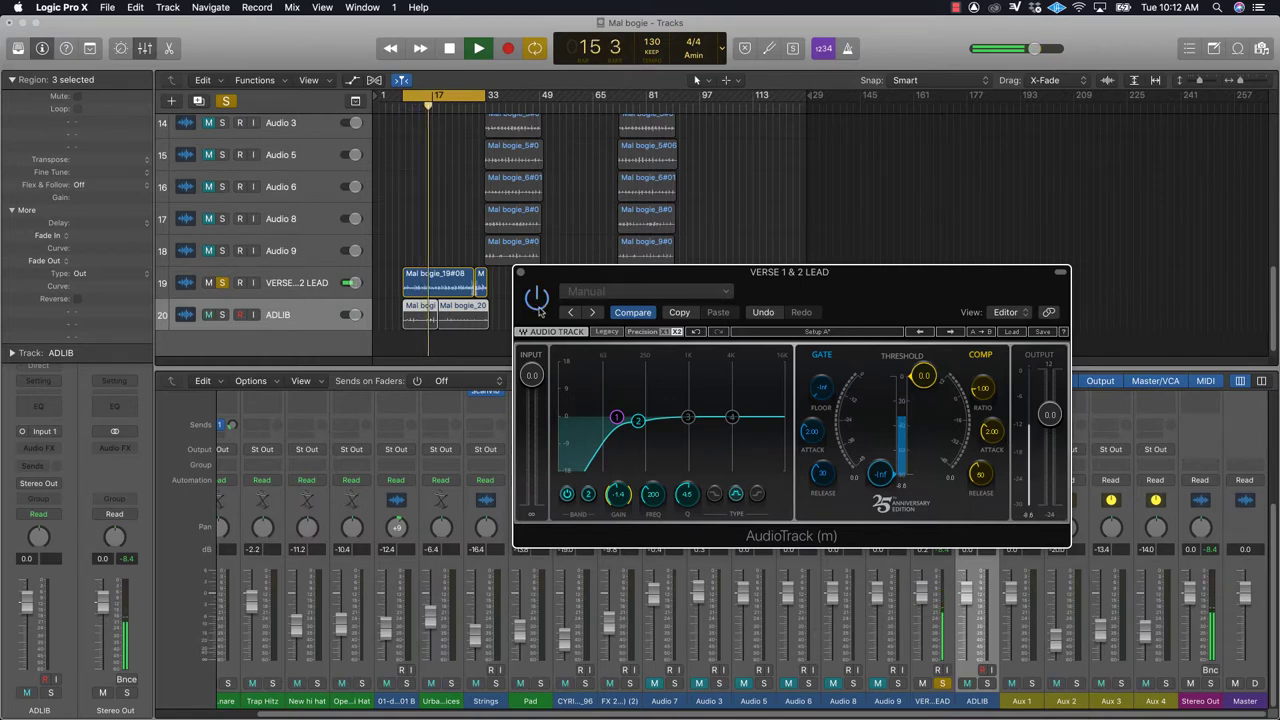
pyautogui.press('space')
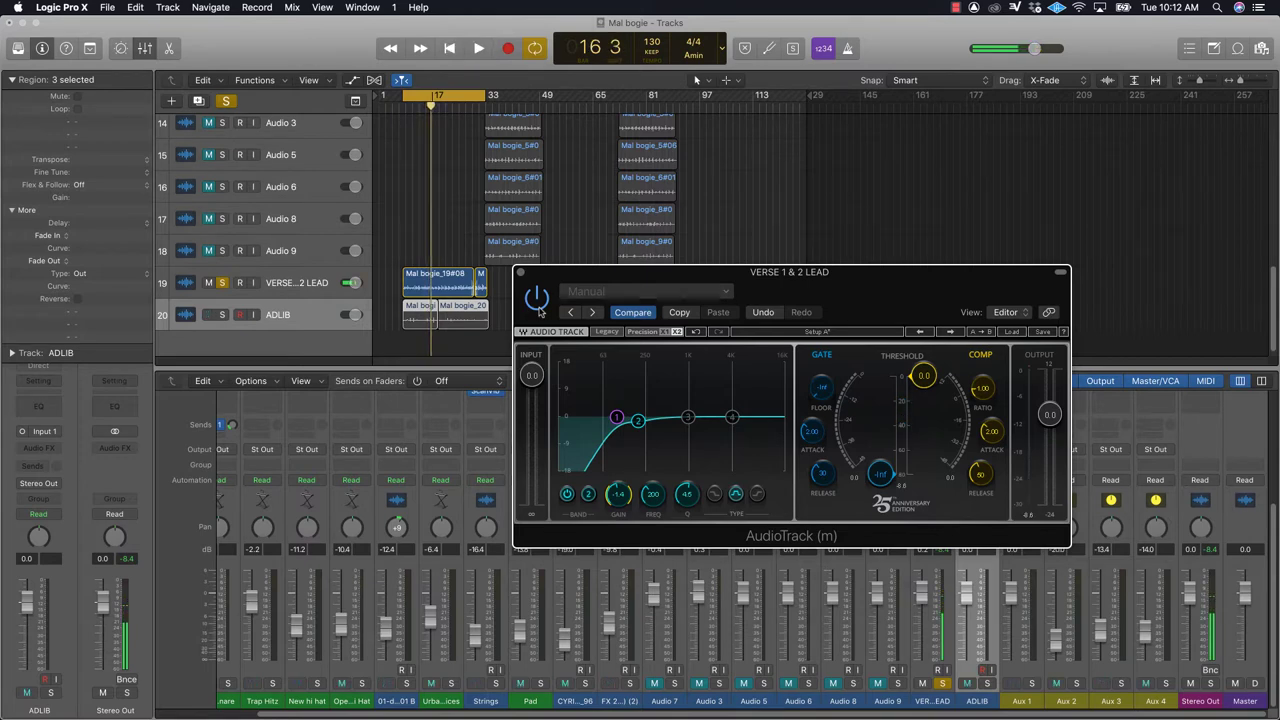
# Step: Enable EQ band 3, boost it fully with a narrow Q, and sweep its frequency during playback to 361 Hz
pyautogui.click(688, 417)
pyautogui.click(566, 494)
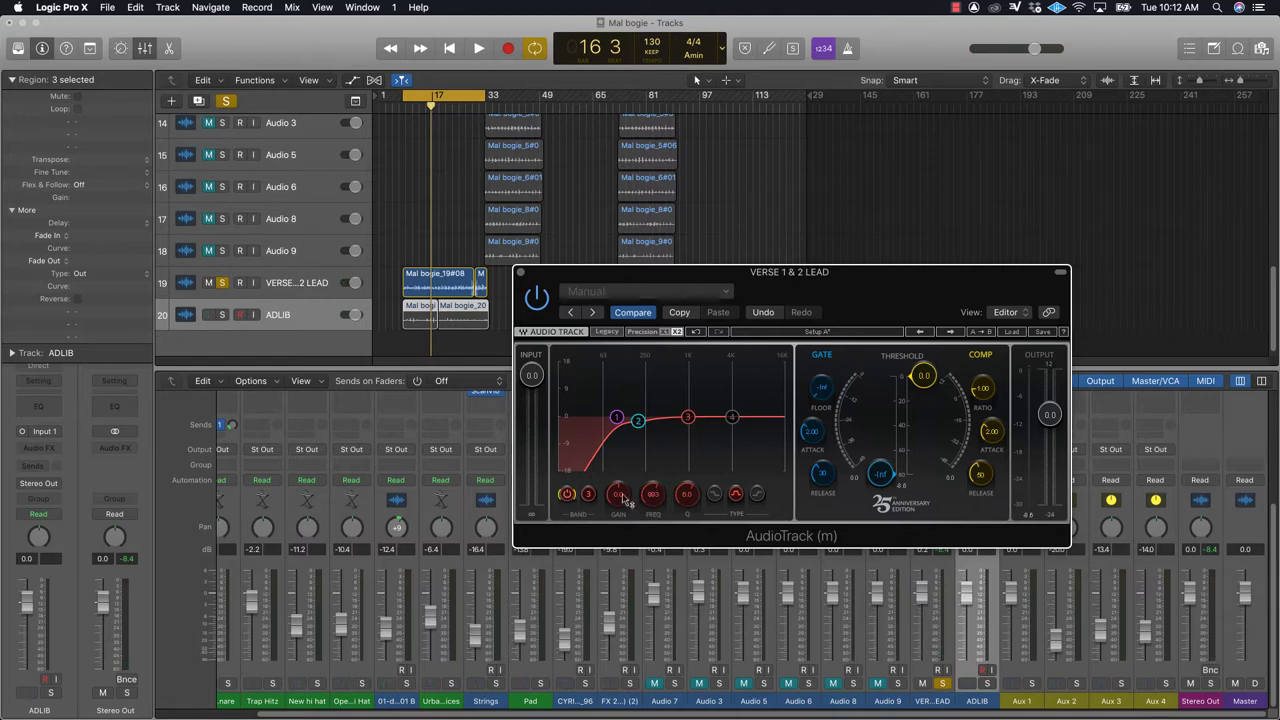
pyautogui.moveTo(618, 494); pyautogui.dragTo(618, 438)
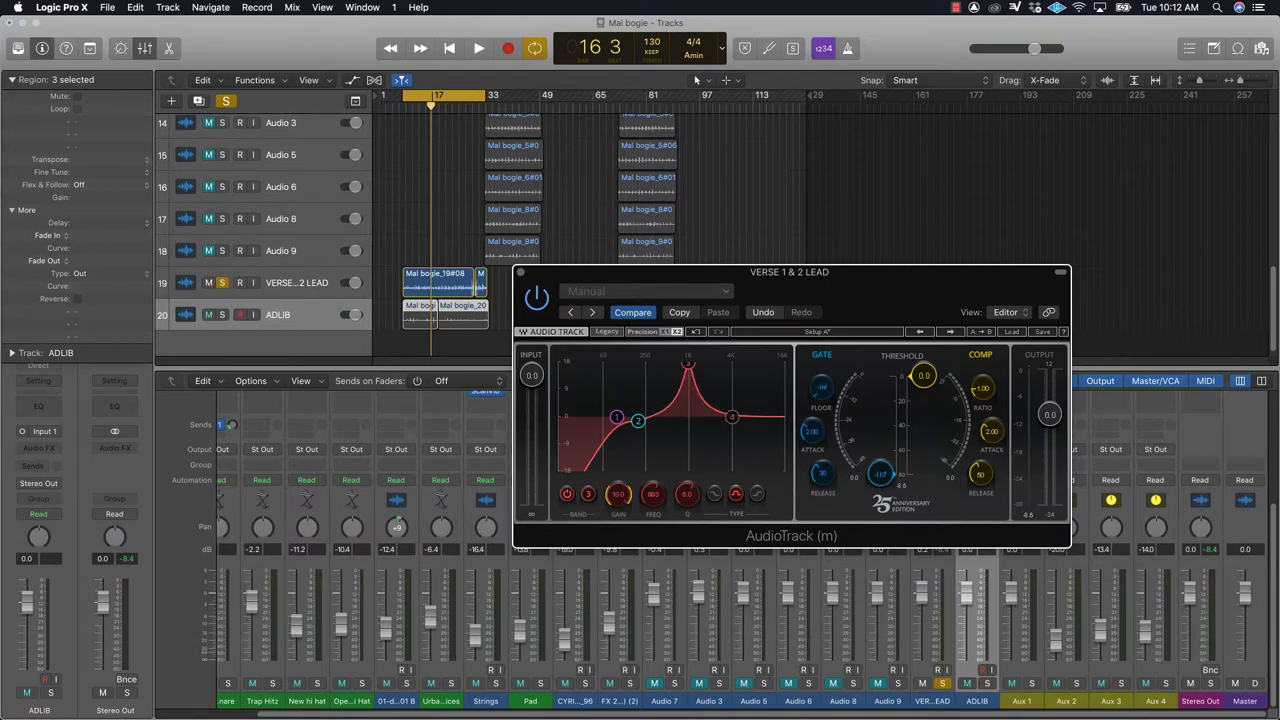
pyautogui.moveTo(686, 494); pyautogui.dragTo(686, 434)
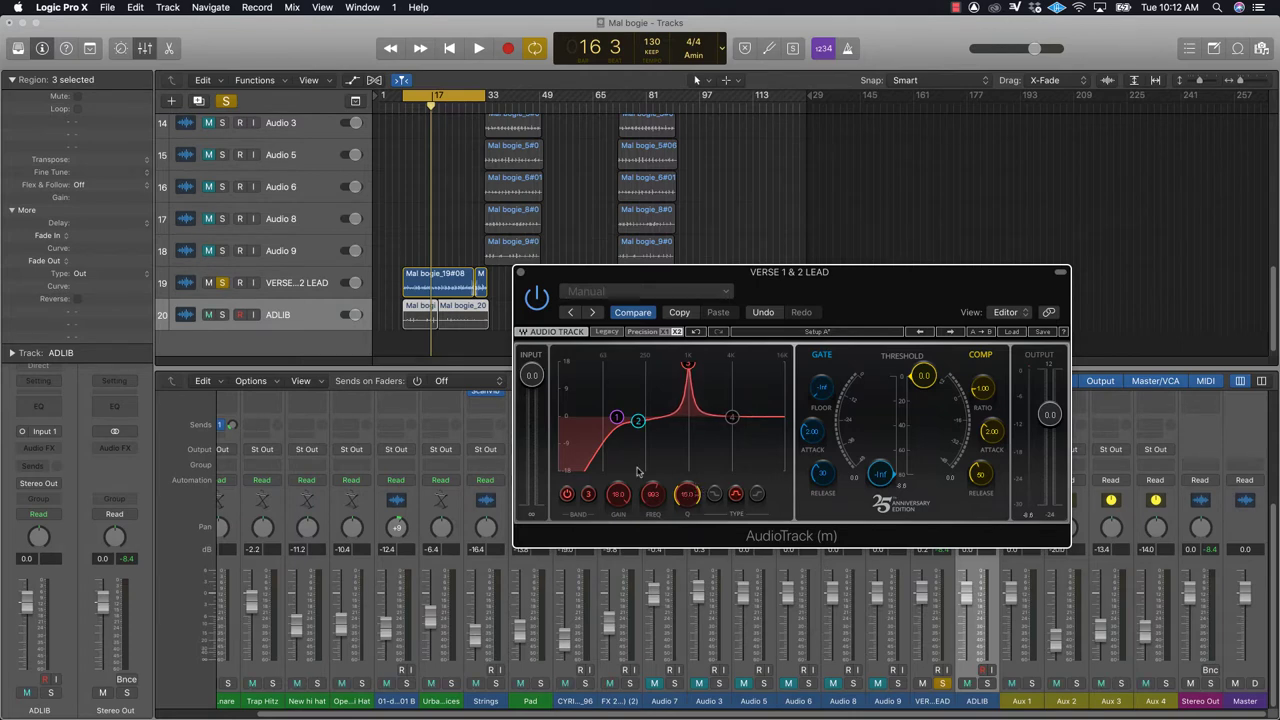
pyautogui.moveTo(653, 494); pyautogui.dragTo(653, 524)
pyautogui.press('space')
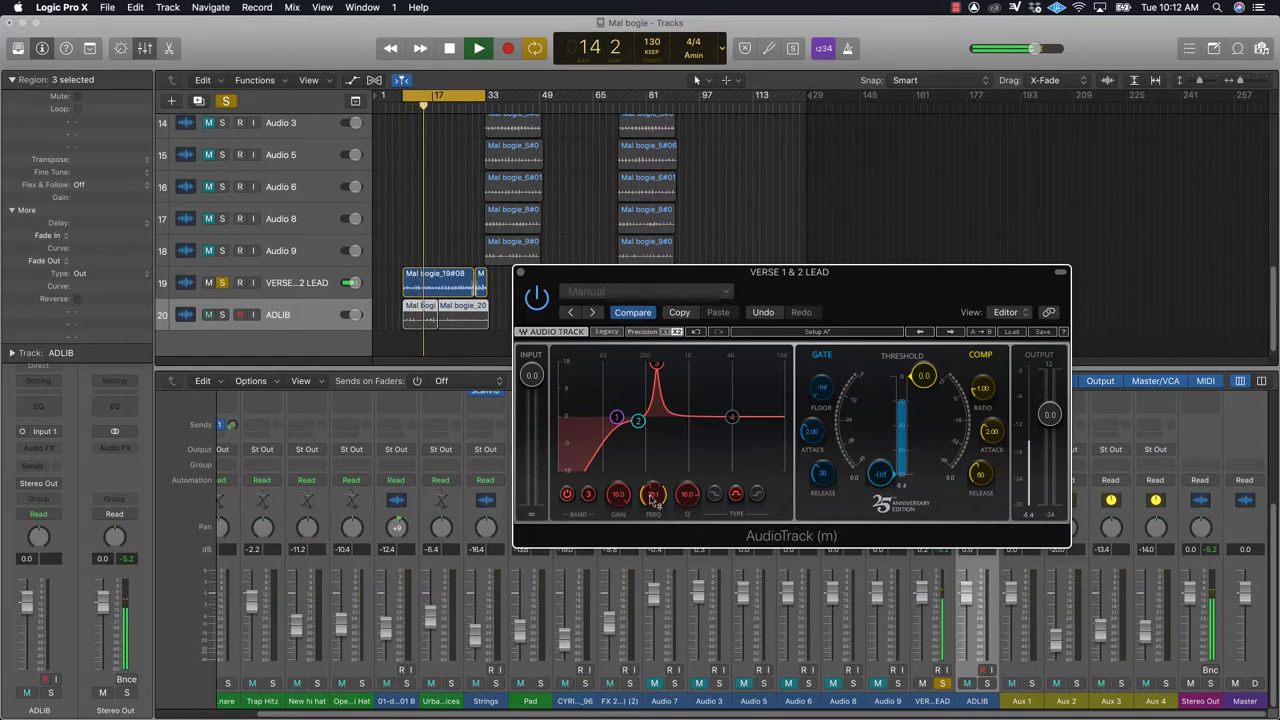
pyautogui.press('space')
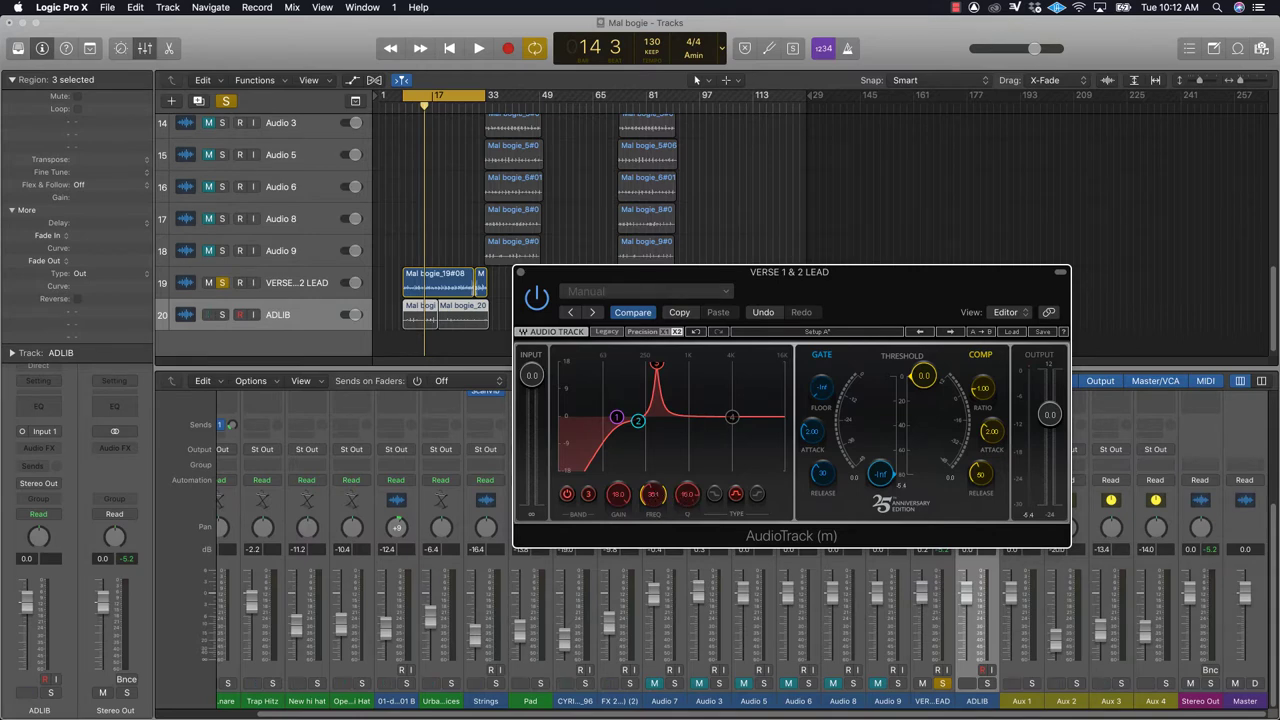
# Step: Turn EQ band 3 into a cut with gain -2 and Q 4.5
pyautogui.click(619, 494)
pyautogui.write('2')
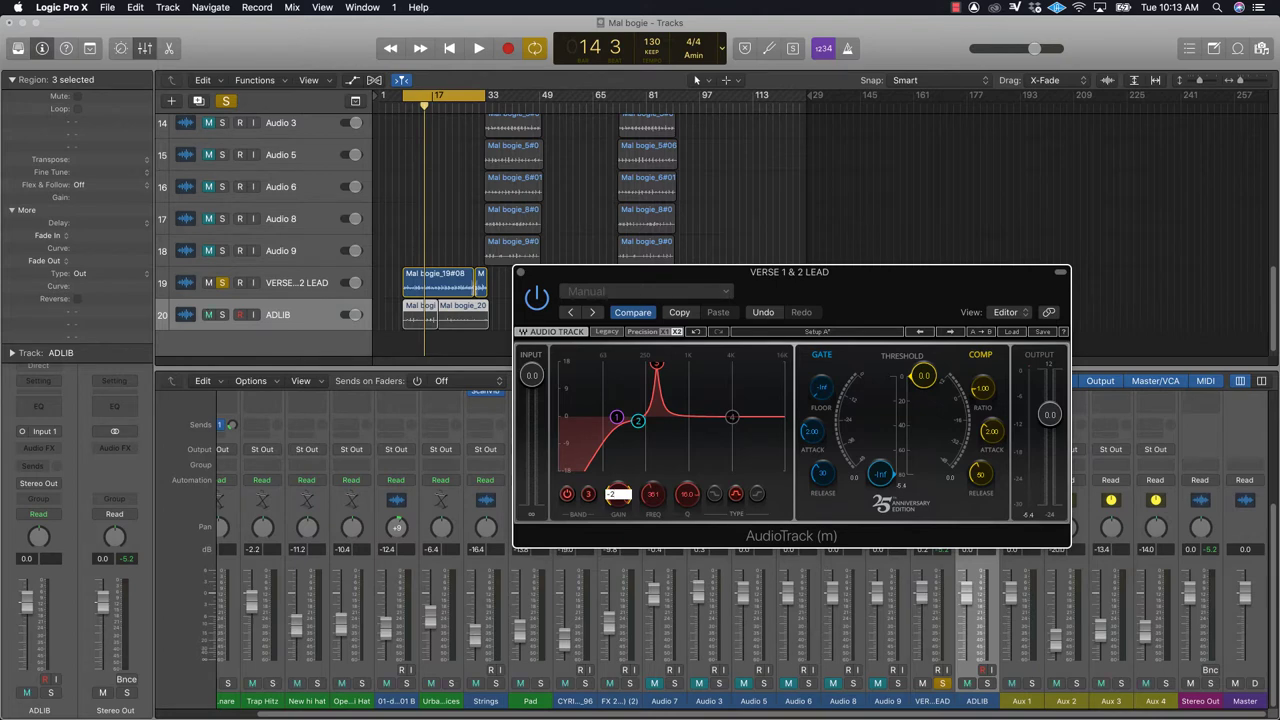
pyautogui.press('Return')
pyautogui.doubleClick(688, 494)
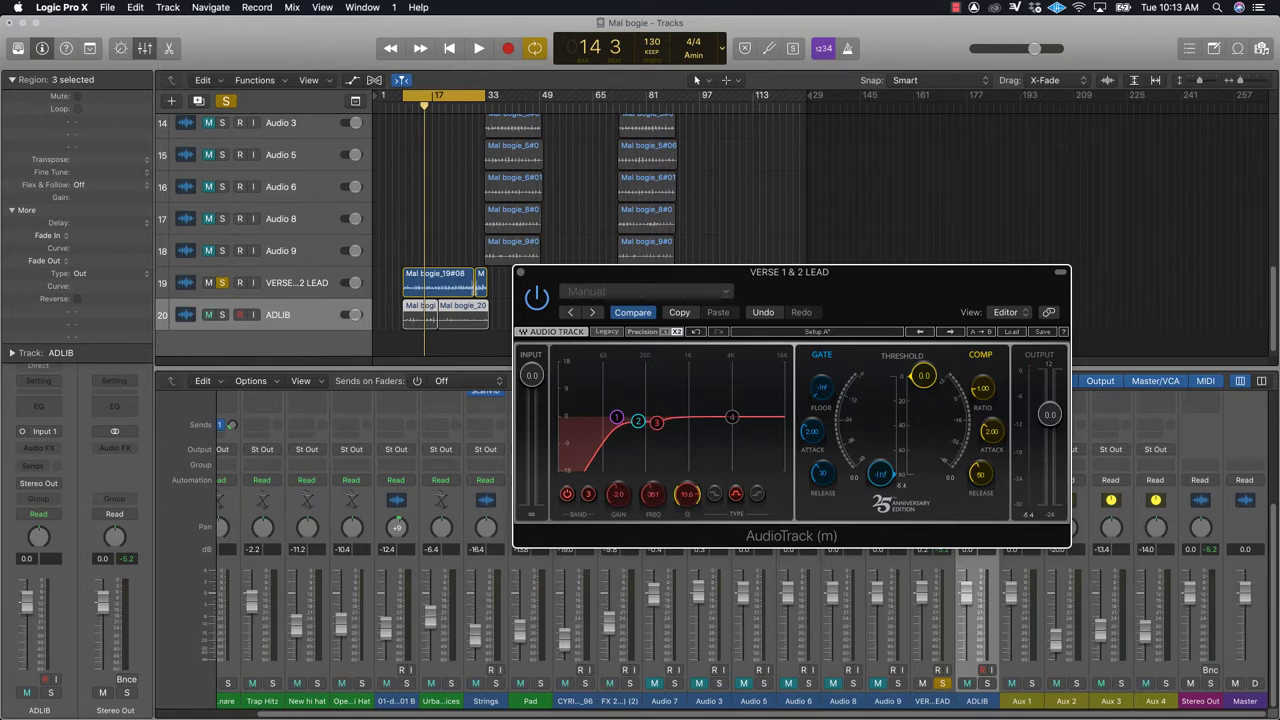
pyautogui.write('0.5')
pyautogui.press('Return')
# Step: Play the lead vocal unsoloed in the full mix, mute the ADLIB channel, and solo the lead vocal again
pyautogui.press('space')
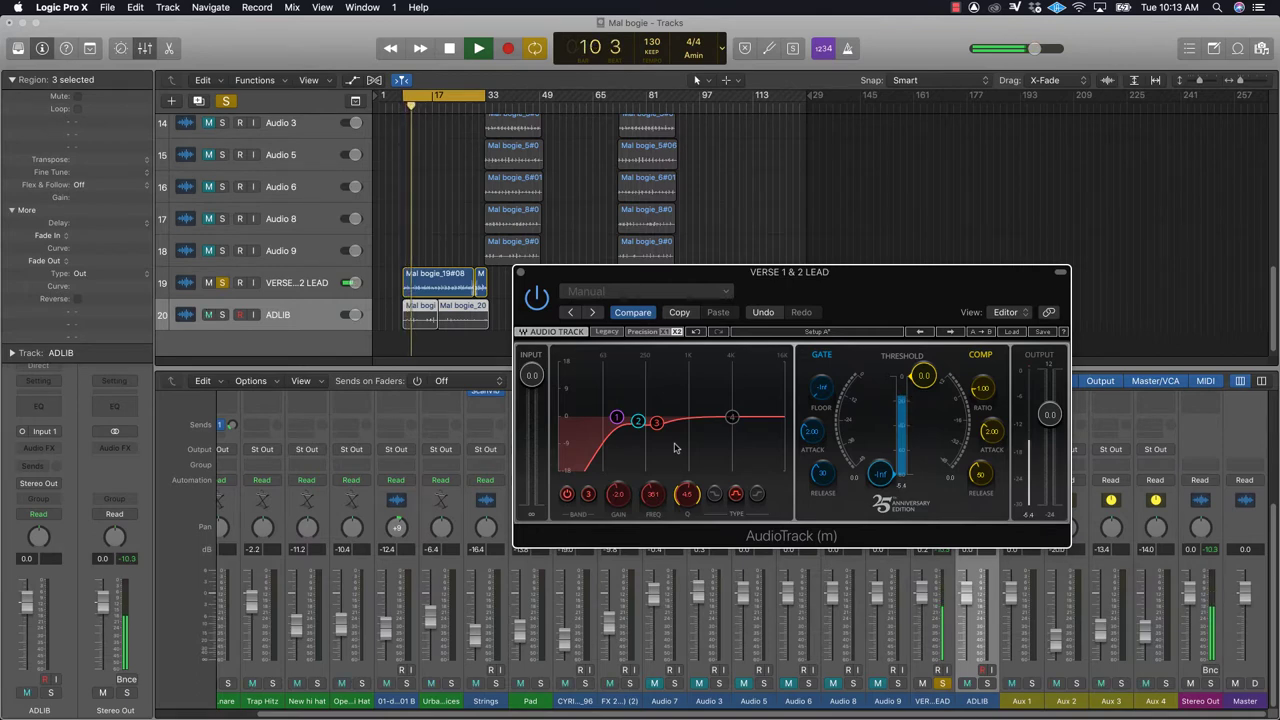
pyautogui.click(942, 684)
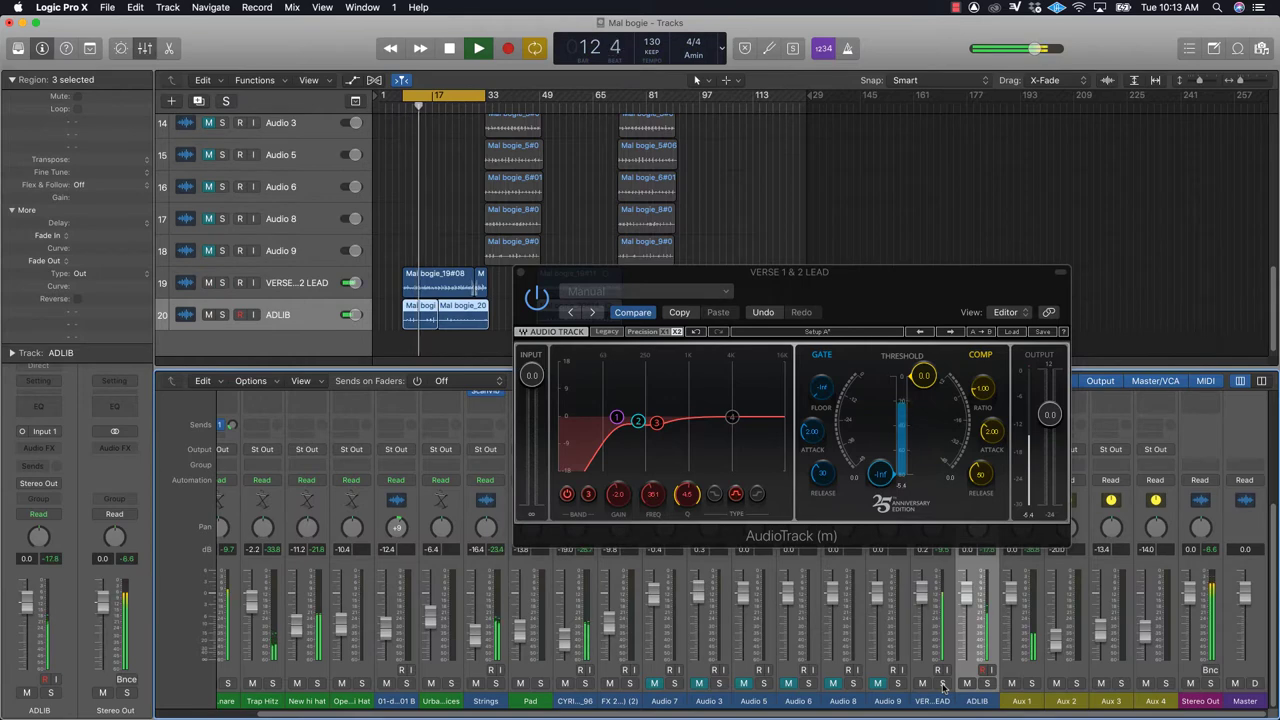
pyautogui.click(967, 683)
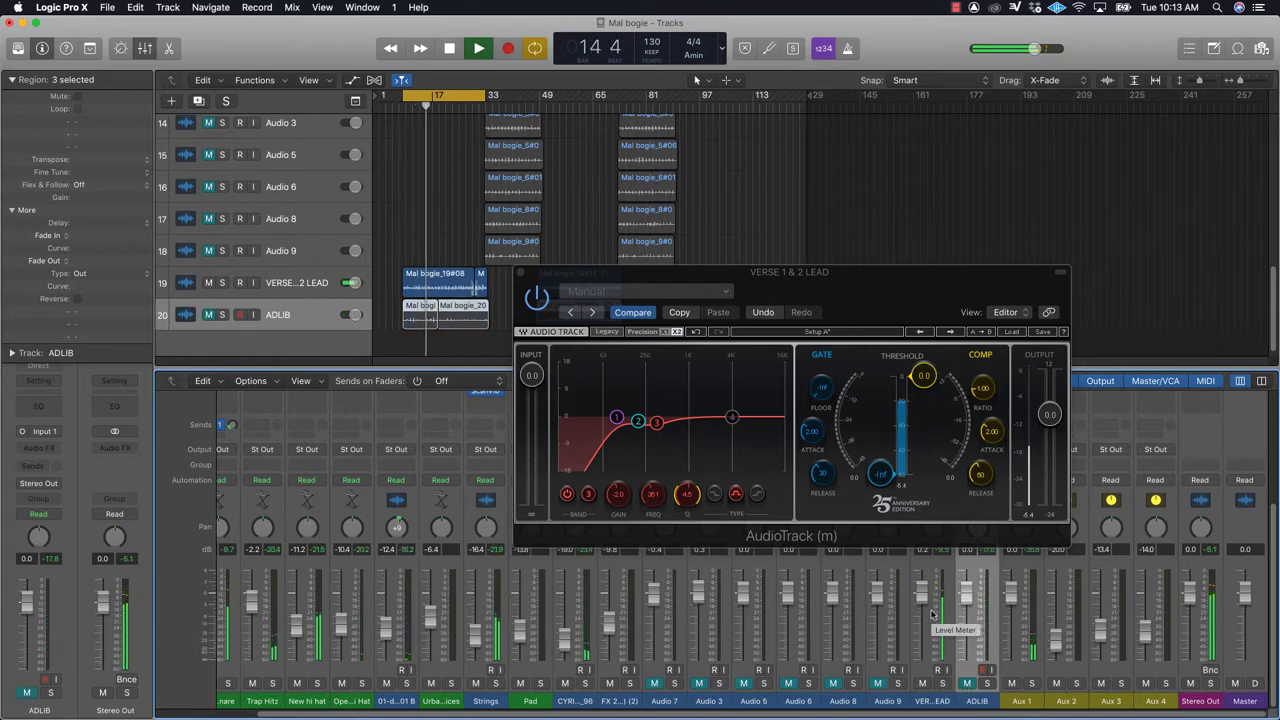
pyautogui.press('space')
pyautogui.click(941, 684)
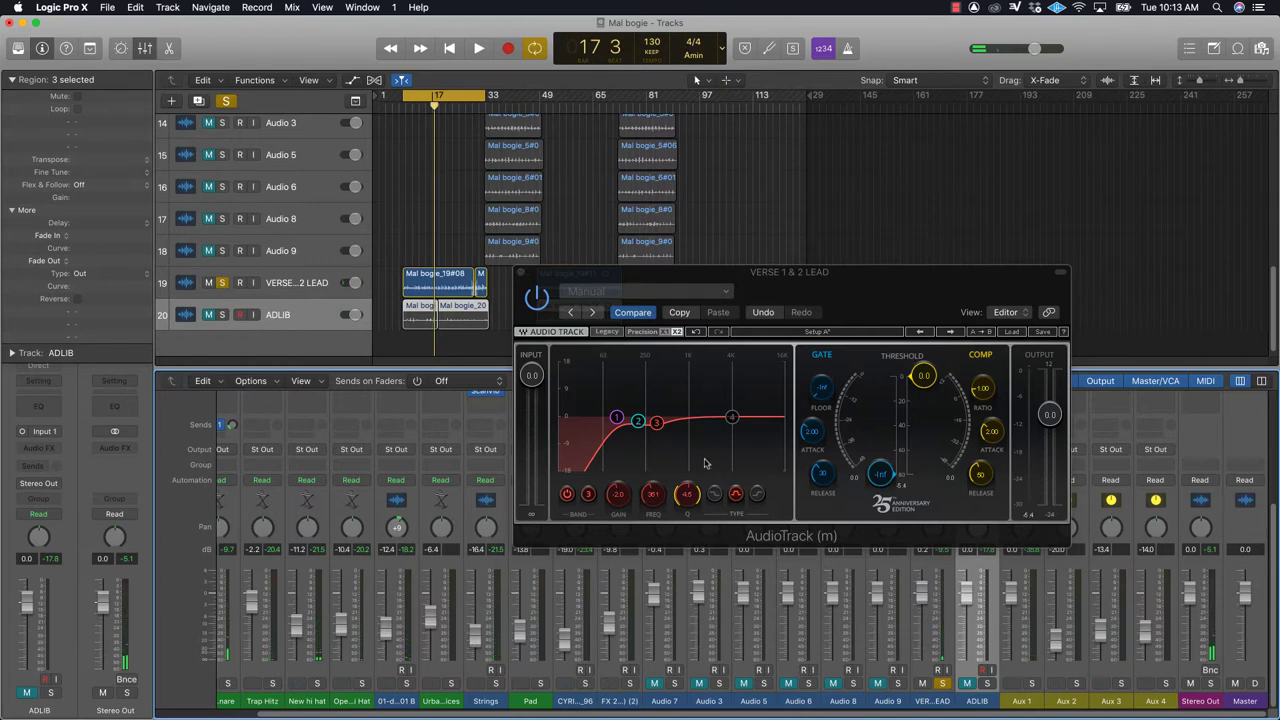
# Step: Enable AudioTrack's EQ band 4 and set its frequency to 500 Hz and gain to -2
pyautogui.click(732, 420)
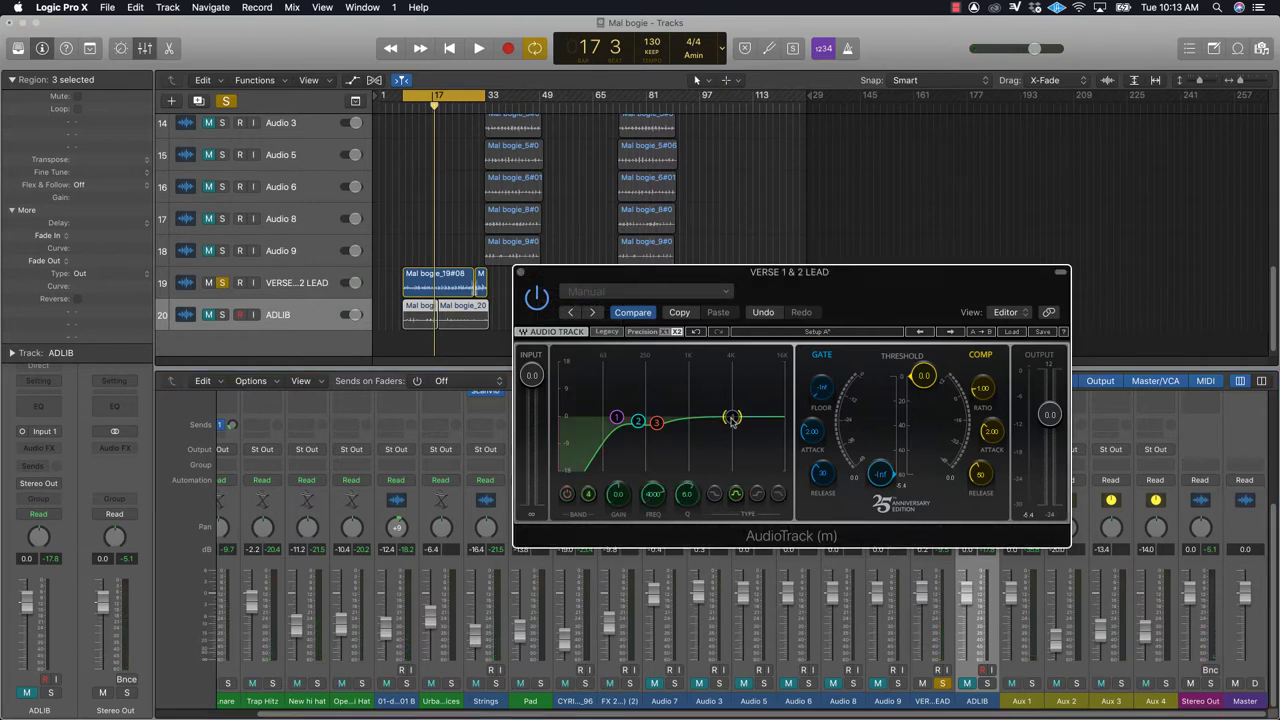
pyautogui.click(567, 494)
pyautogui.moveTo(652, 494); pyautogui.dragTo(652, 563)
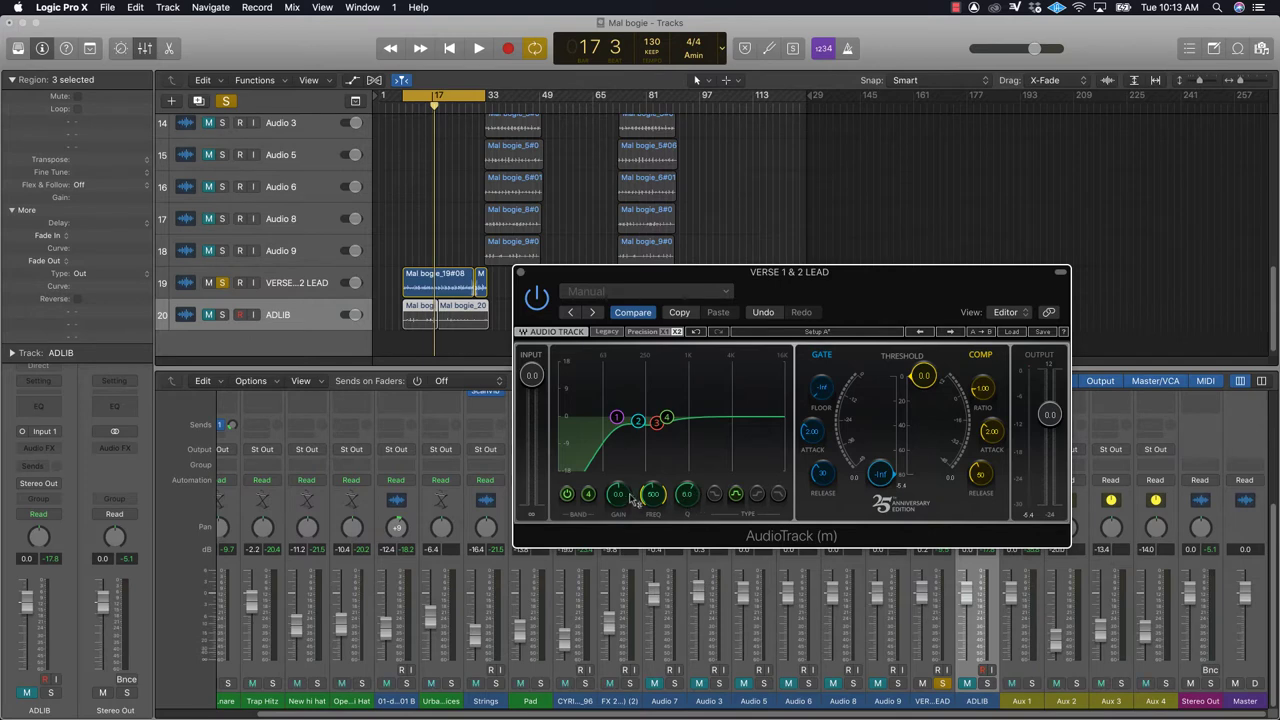
pyautogui.moveTo(618, 494); pyautogui.dragTo(618, 503)
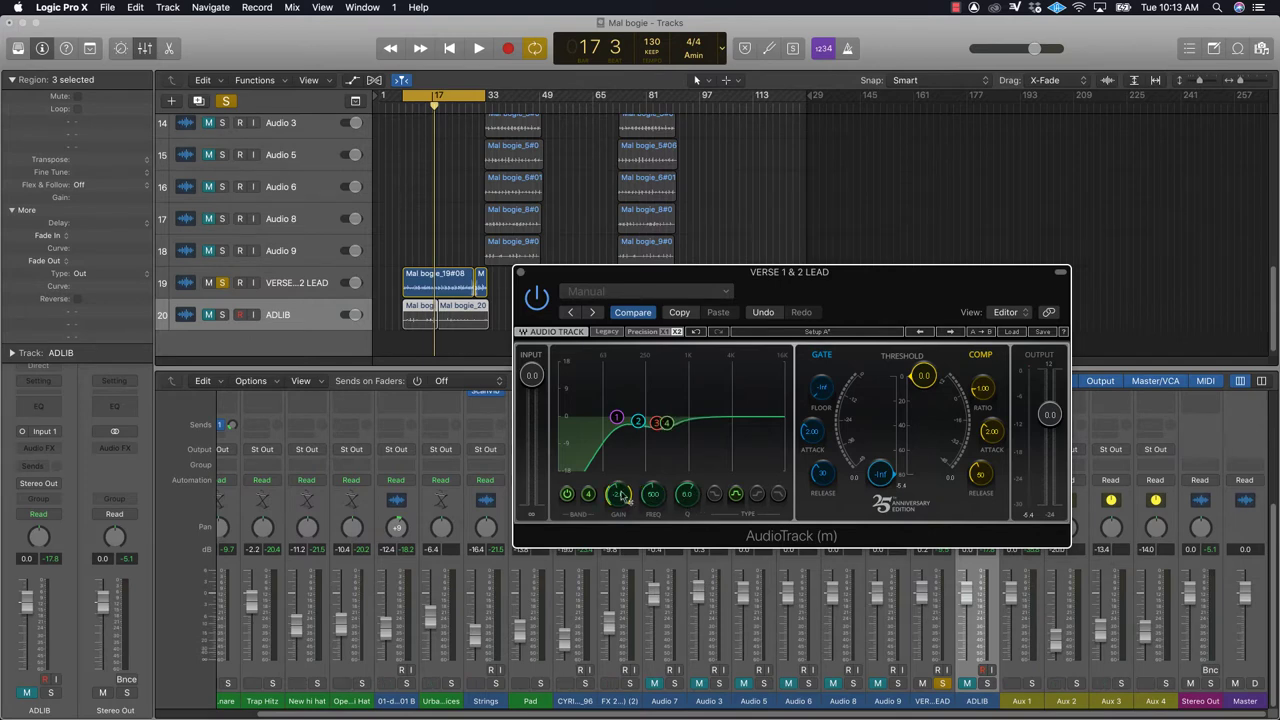
# Step: Play the soloed vocal from the cycle range through the four-band EQ and close the AudioTrack window
pyautogui.hotkey('shift', 'Return')
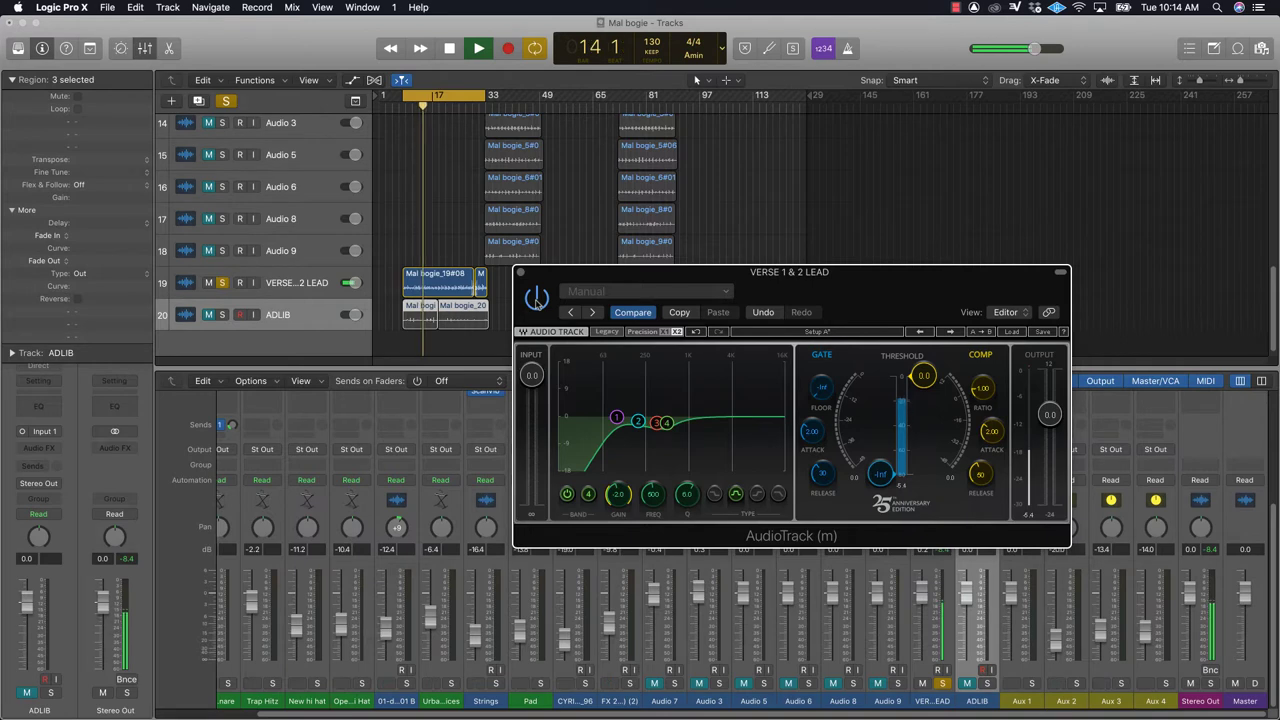
pyautogui.press('space')
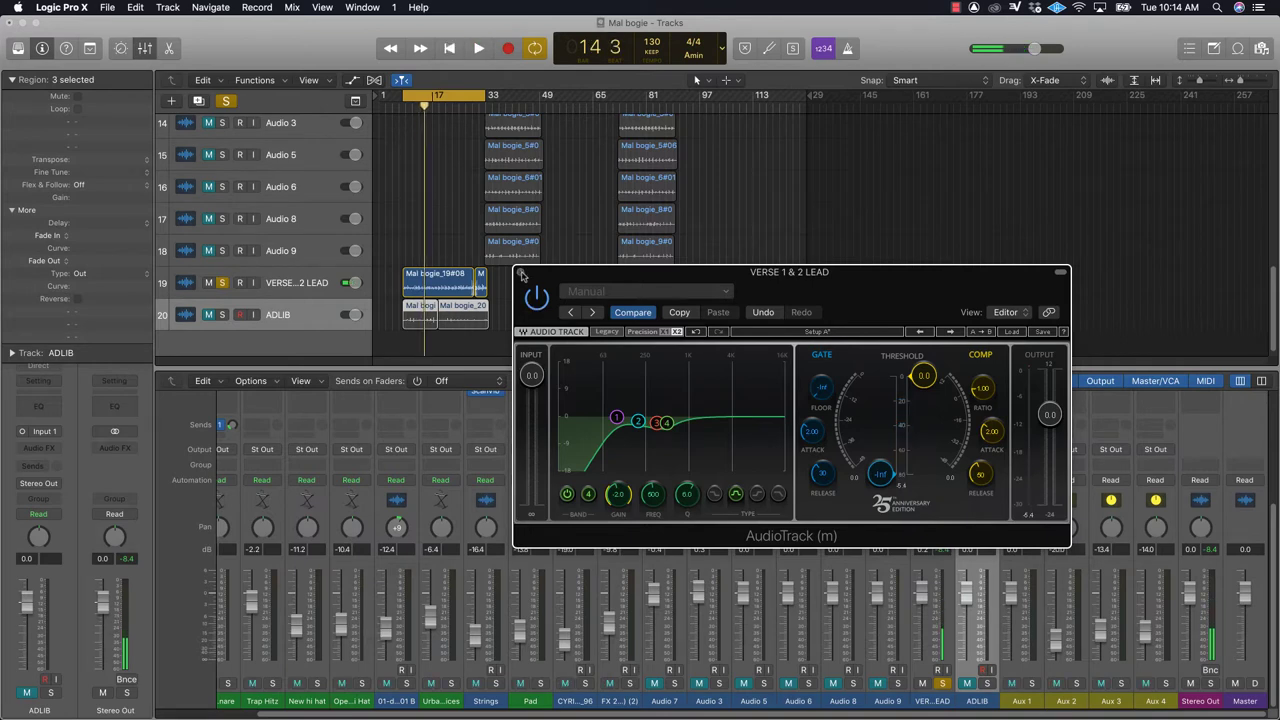
pyautogui.click(521, 272)
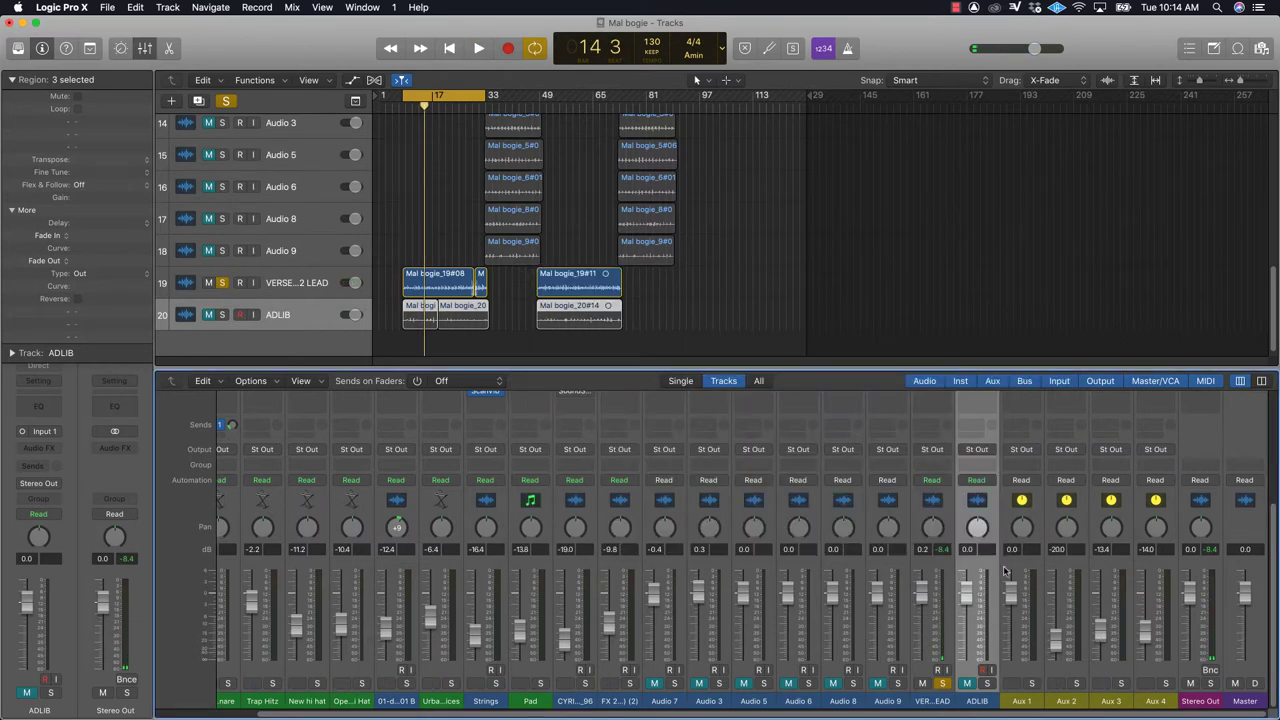
# Step: Insert the mono Waves SSLChannel plug-in below AudioTrack on the VERSE 1 & 2 LEAD channel and move its window over the arrangement
pyautogui.scroll(5, 920, 551)
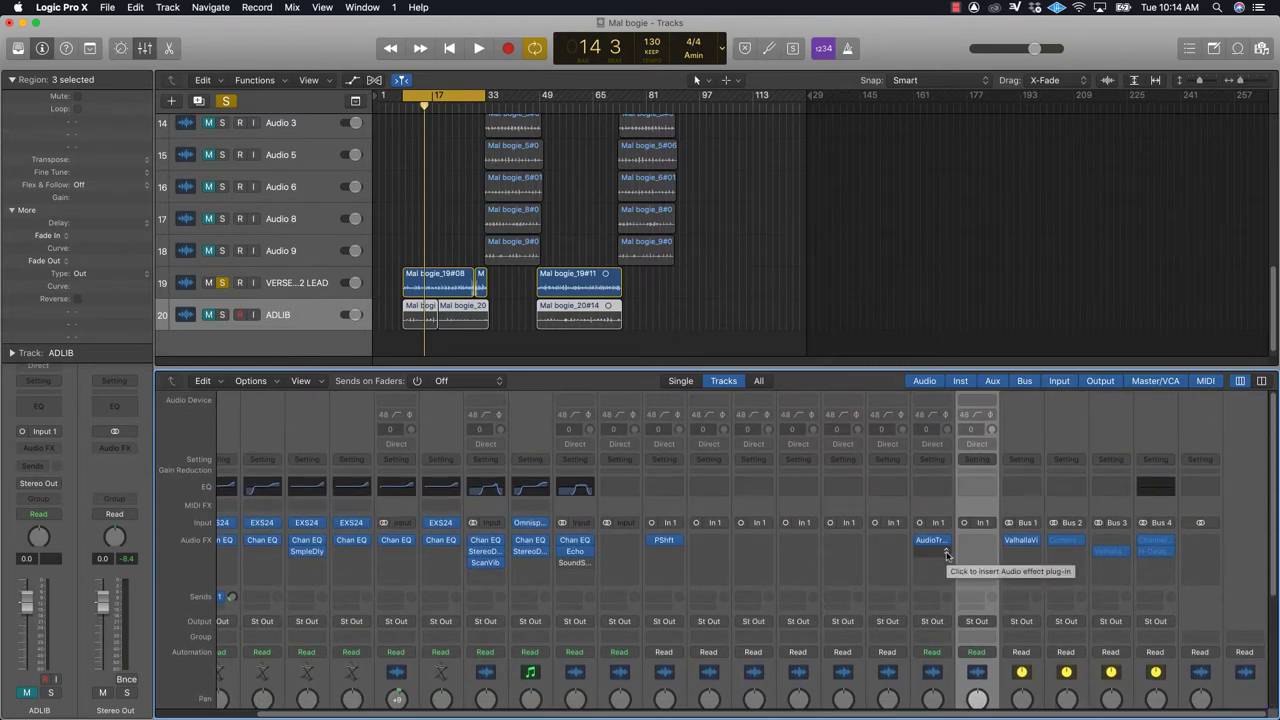
pyautogui.click(947, 556)
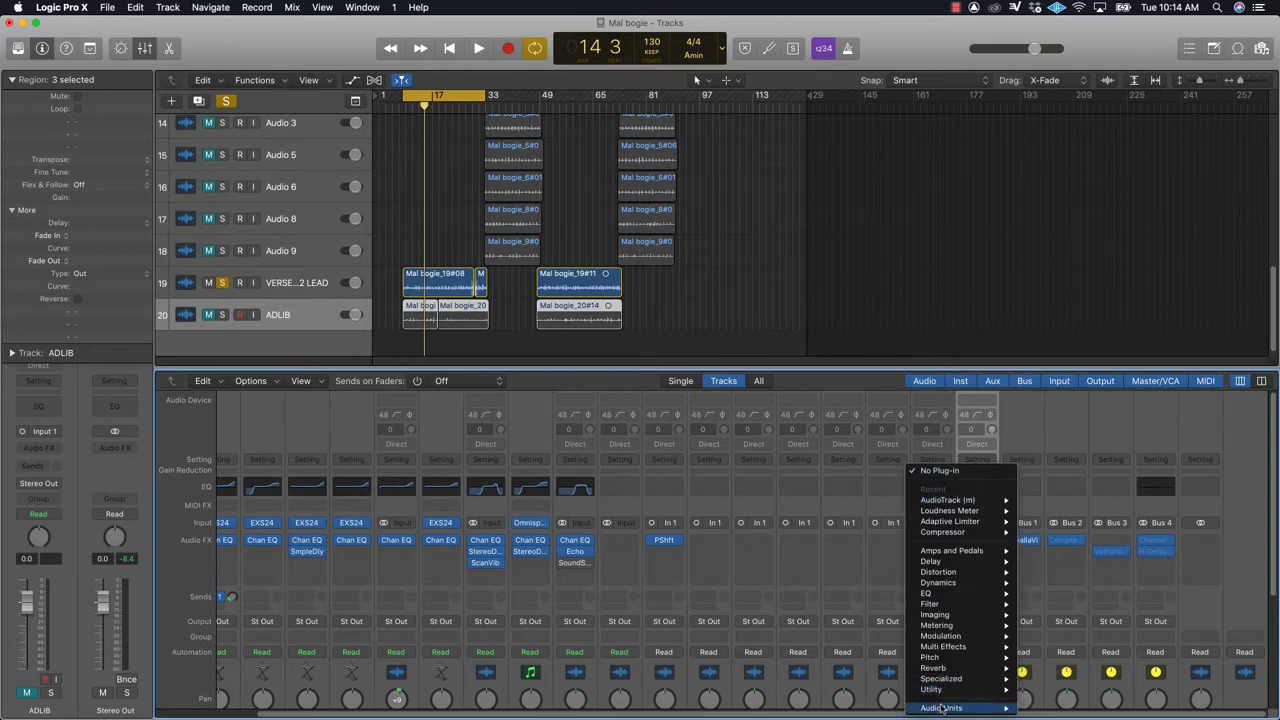
pyautogui.moveTo(945, 707)
pyautogui.moveTo(1052, 698)
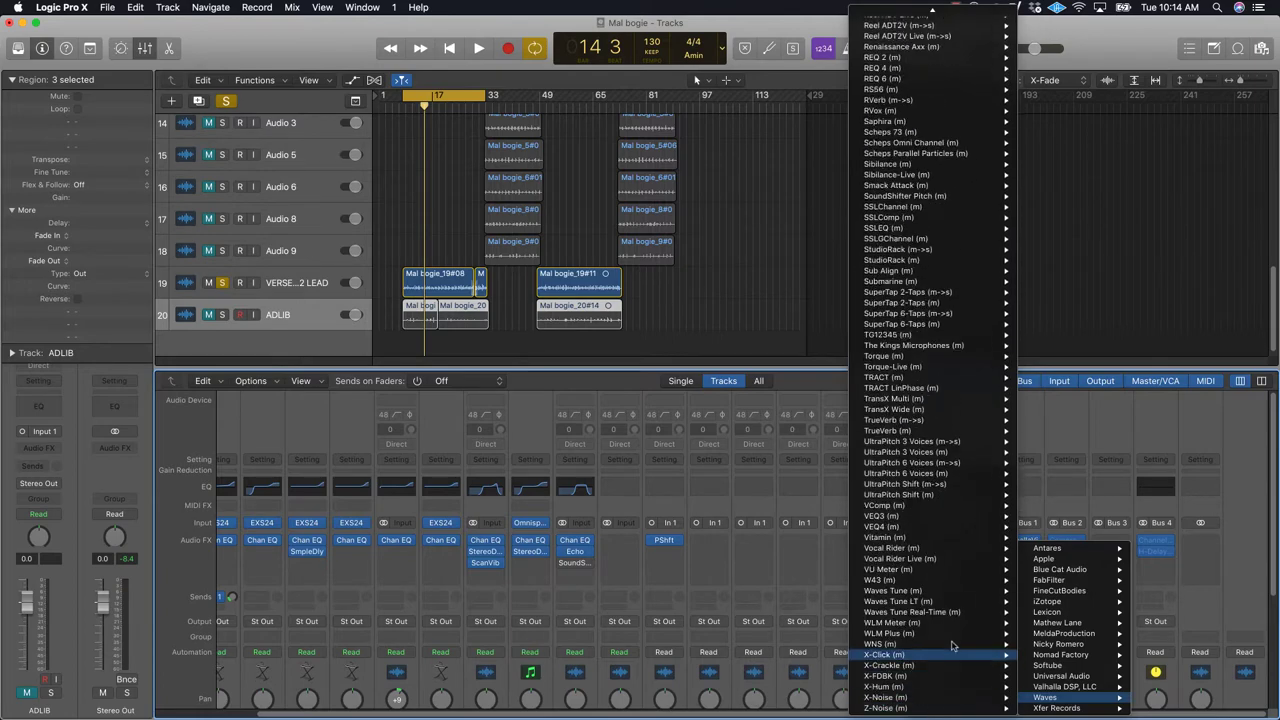
pyautogui.moveTo(968, 213)
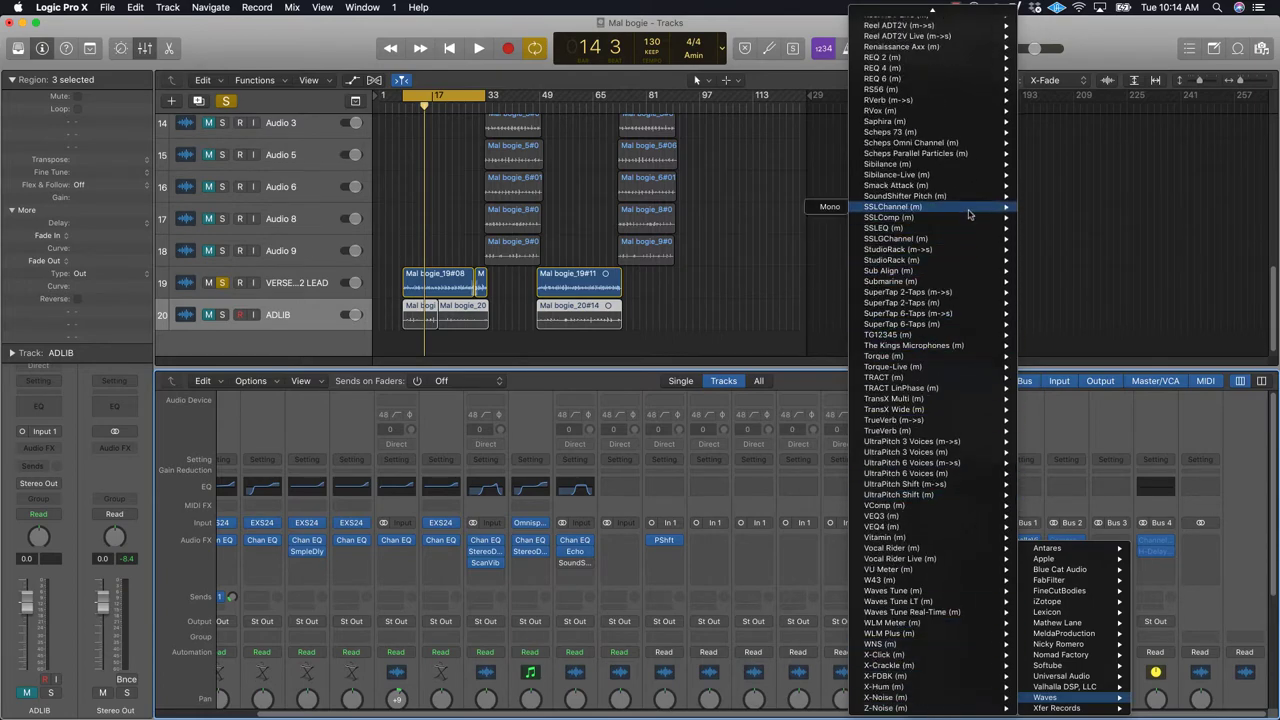
pyautogui.click(829, 206)
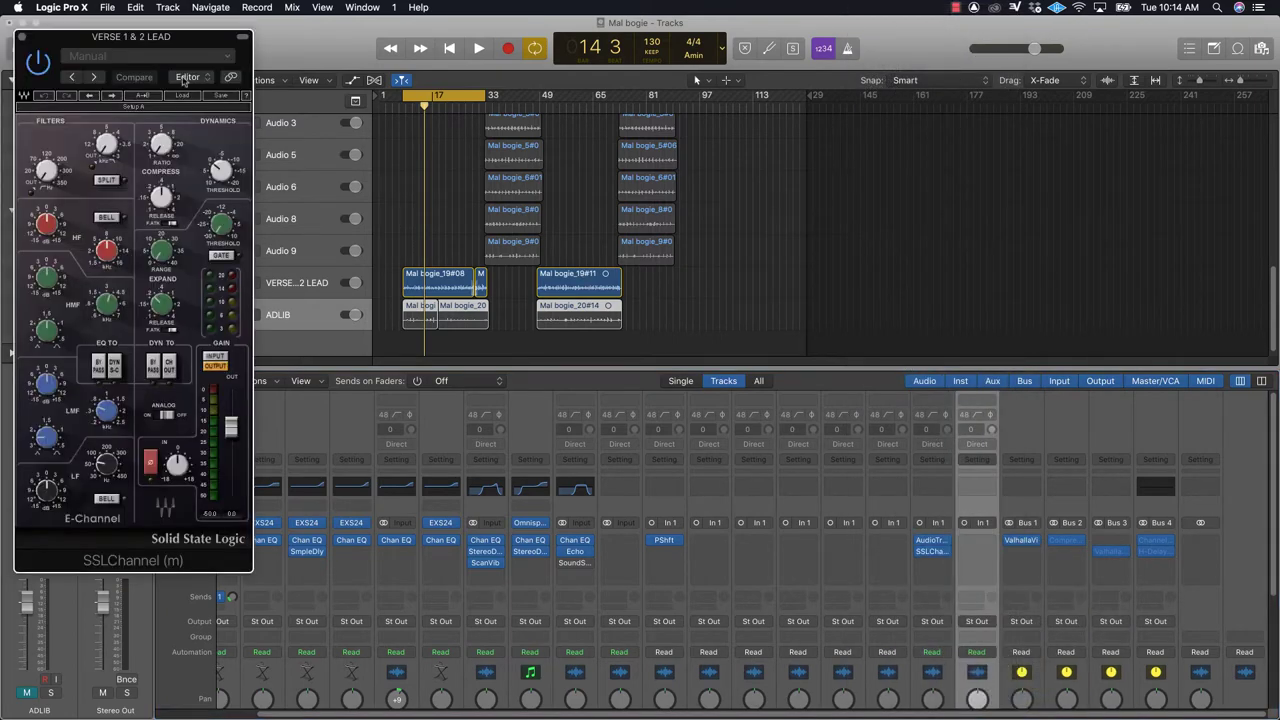
pyautogui.moveTo(179, 42); pyautogui.dragTo(733, 148)
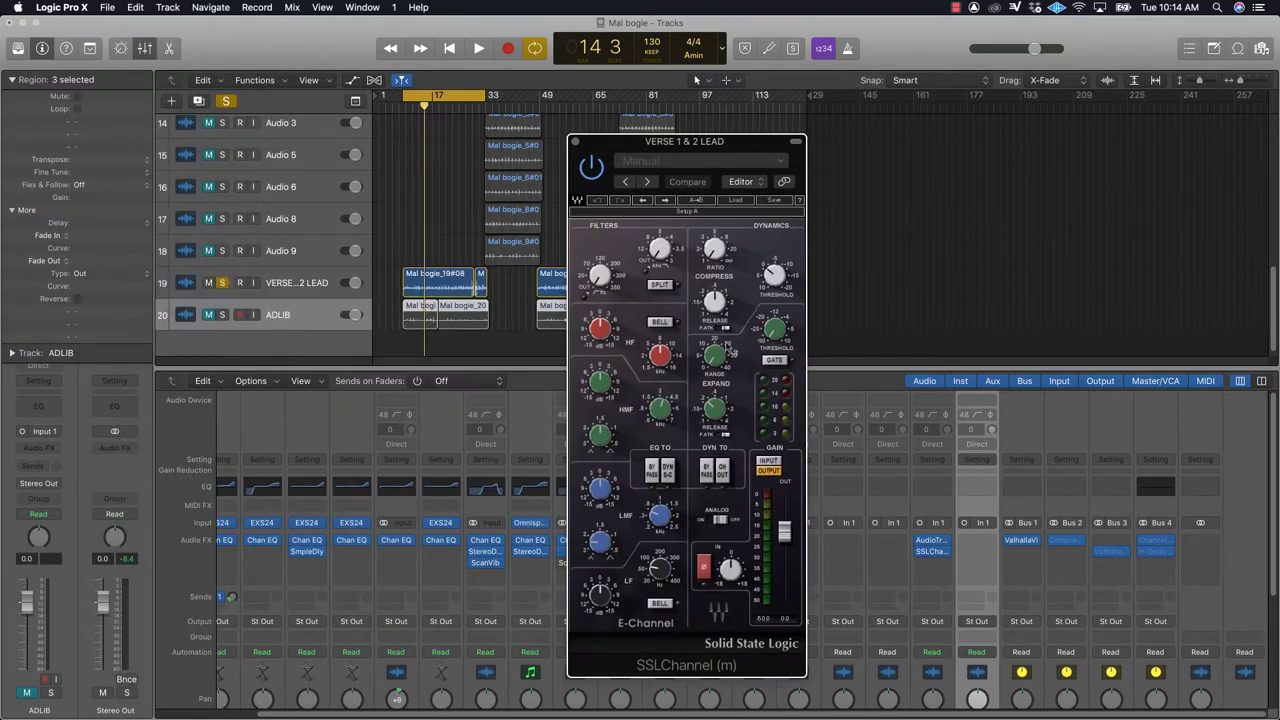
# Step: Adjust SSLChannel's gate/expander threshold and reposition the plug-in window clear of the lead channel's inserts
pyautogui.moveTo(717, 360); pyautogui.dragTo(774, 320)
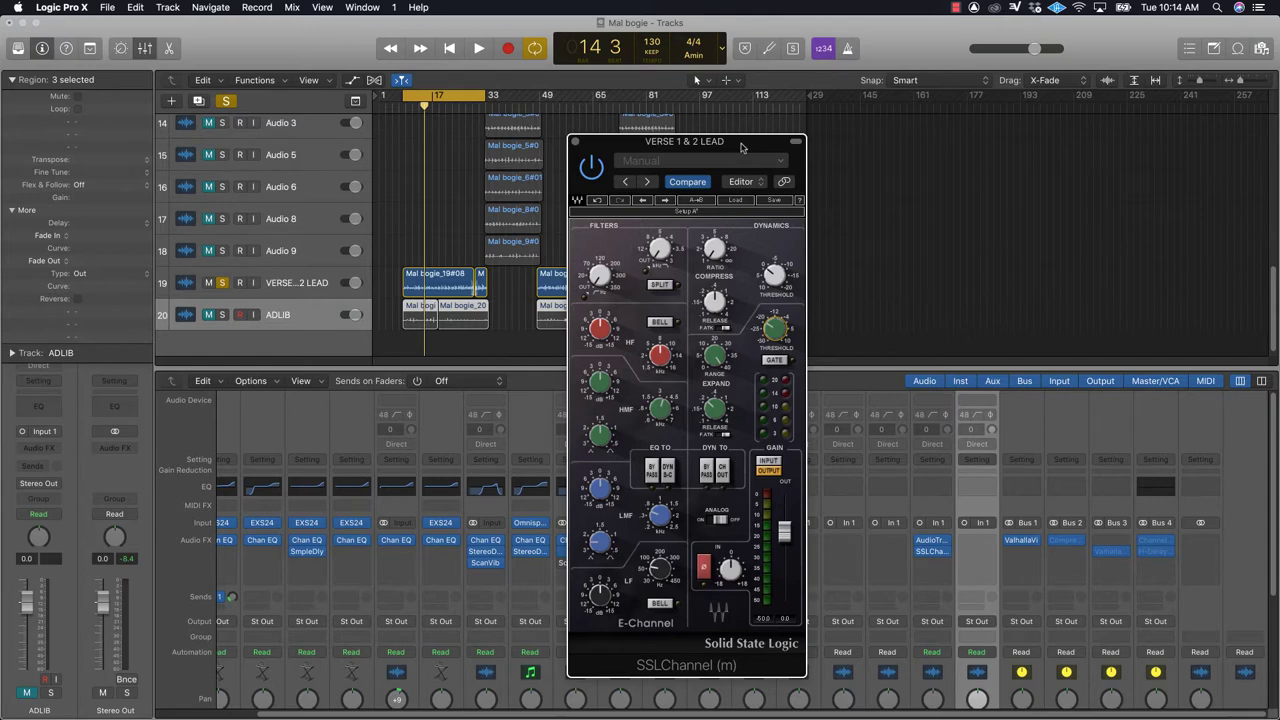
pyautogui.moveTo(741, 147)
pyautogui.mouseDown()
pyautogui.moveTo(711, 146)
pyautogui.moveTo(740, 175)
pyautogui.moveTo(752, 147)
pyautogui.mouseUp()
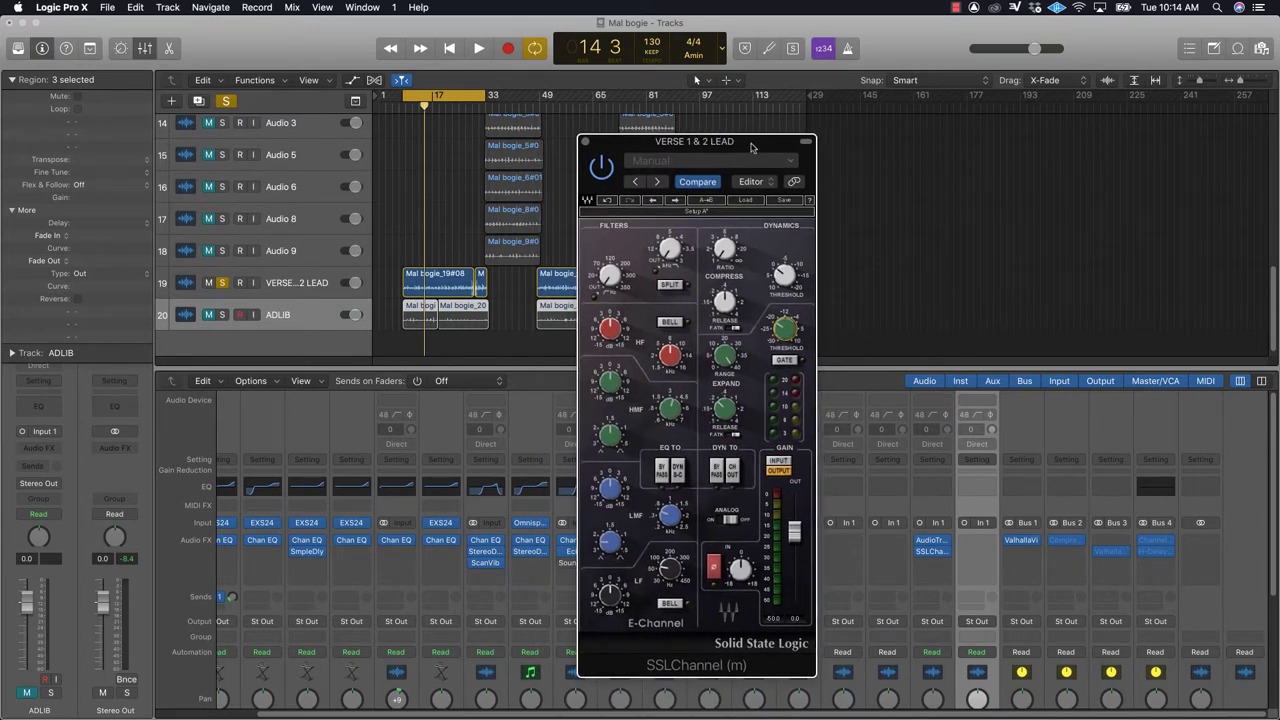
pyautogui.moveTo(752, 147); pyautogui.dragTo(689, 147)
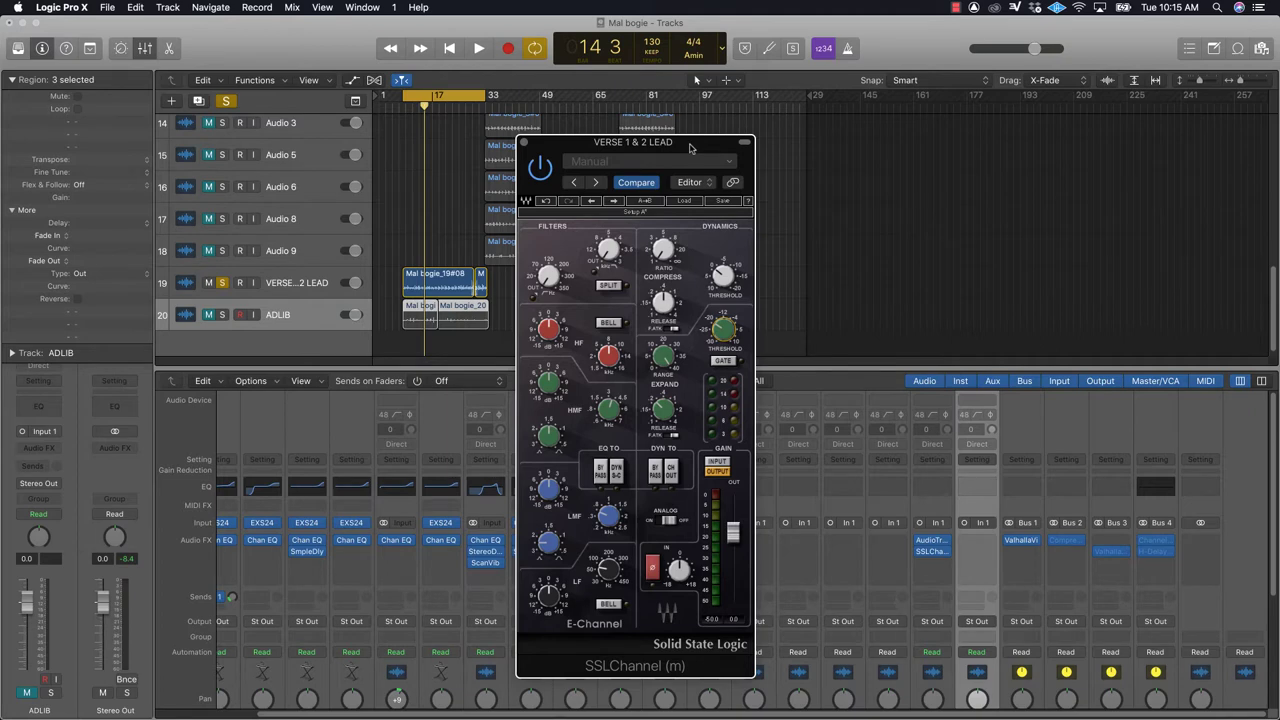
pyautogui.moveTo(689, 148); pyautogui.dragTo(710, 162)
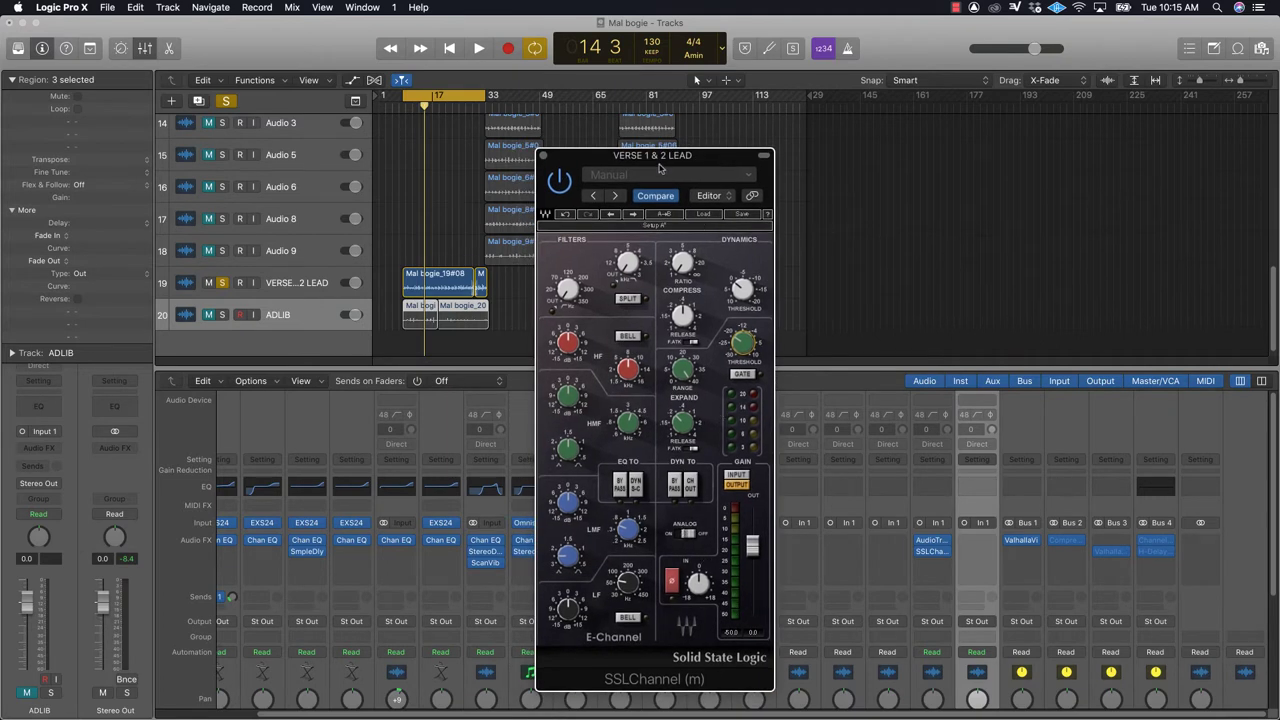
# Step: Play the soloed vocal, compare it with SSLChannel bypassed and active, and close the plug-in window after stopping playback
pyautogui.press('space')
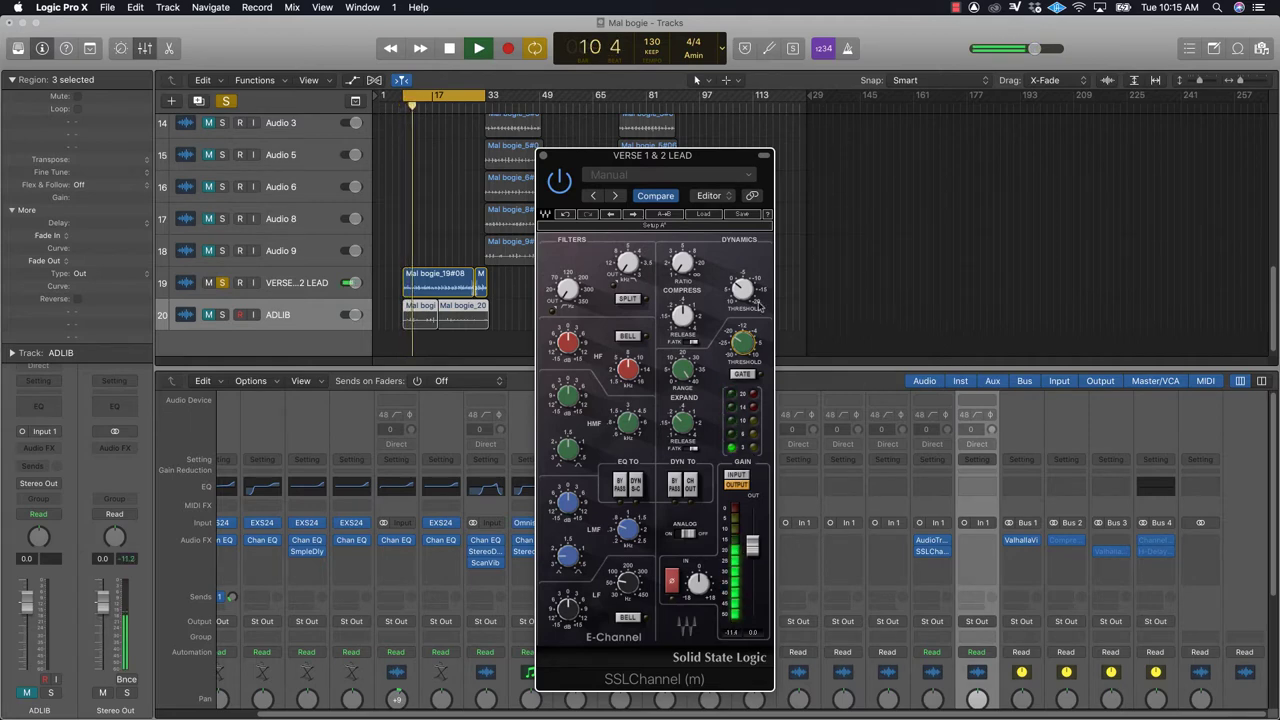
pyautogui.click(921, 553)
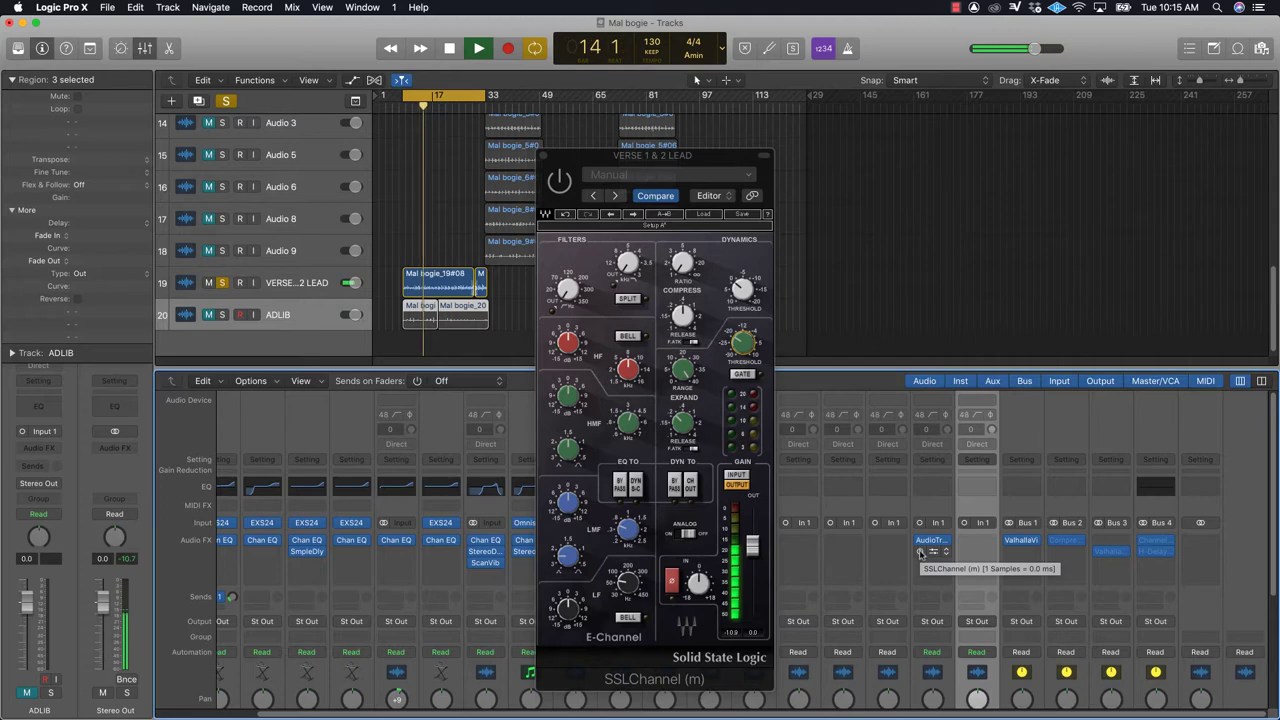
pyautogui.click(564, 184)
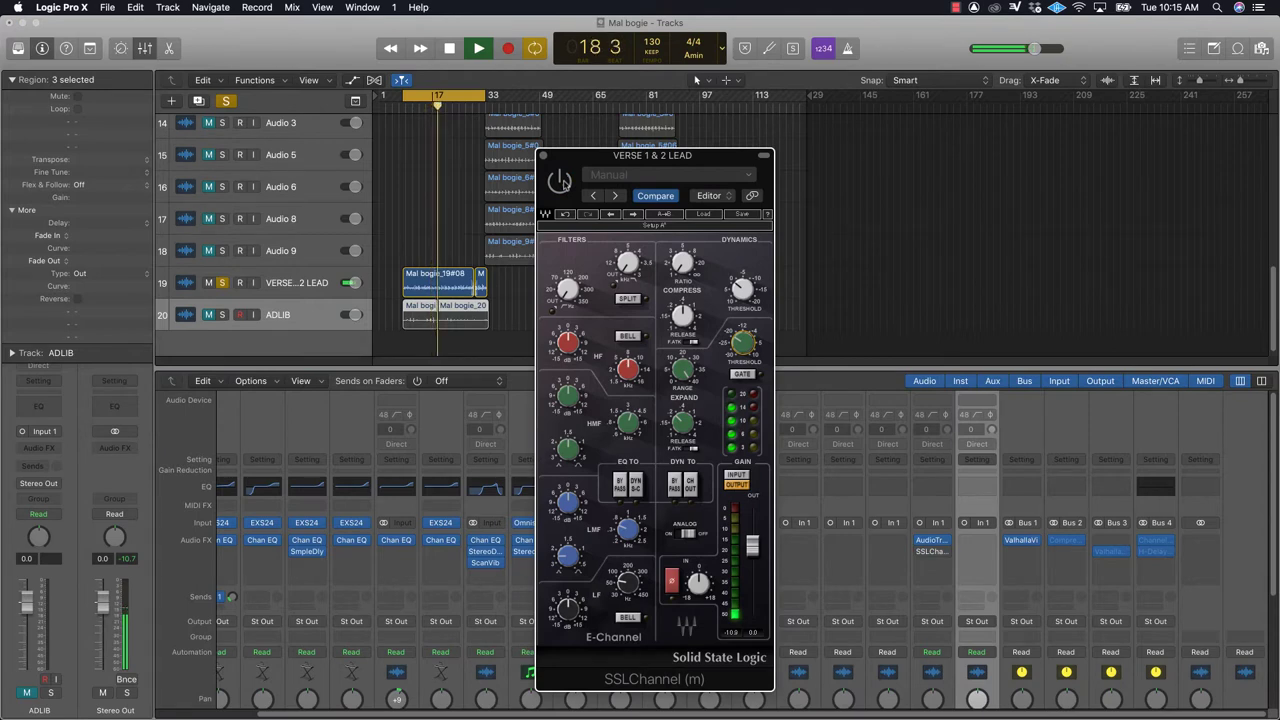
pyautogui.click(564, 184)
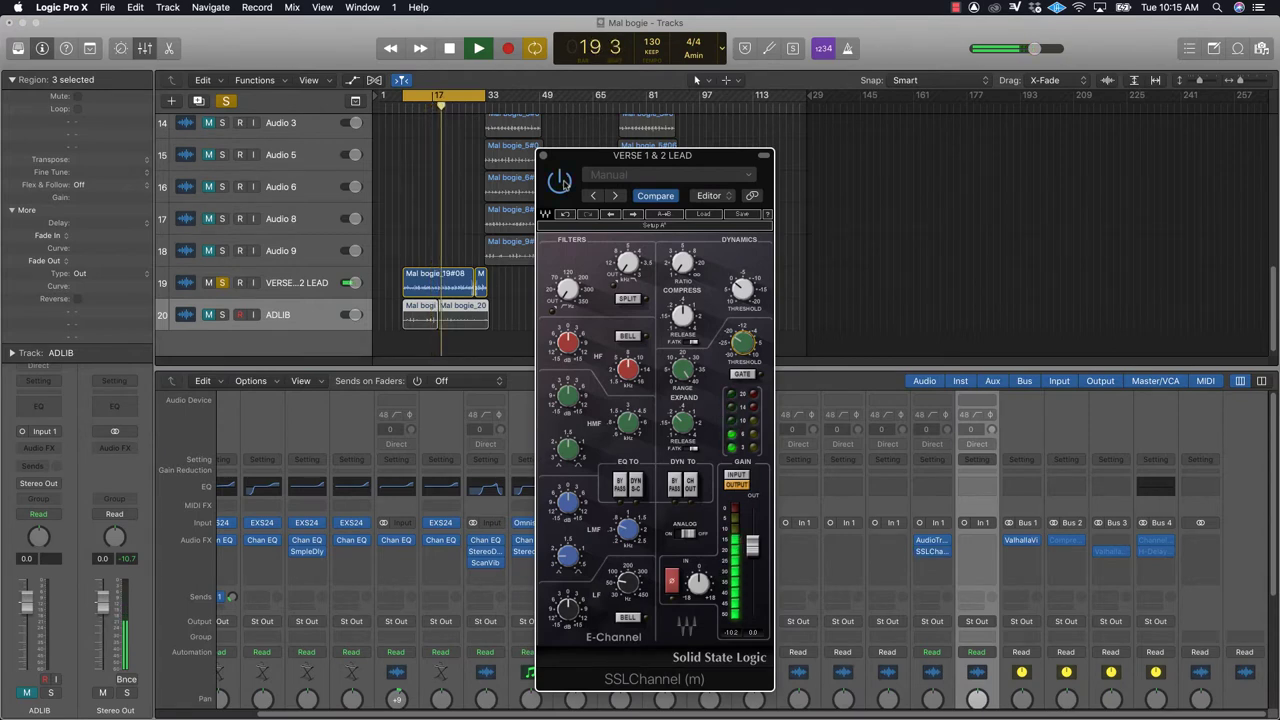
pyautogui.press('space')
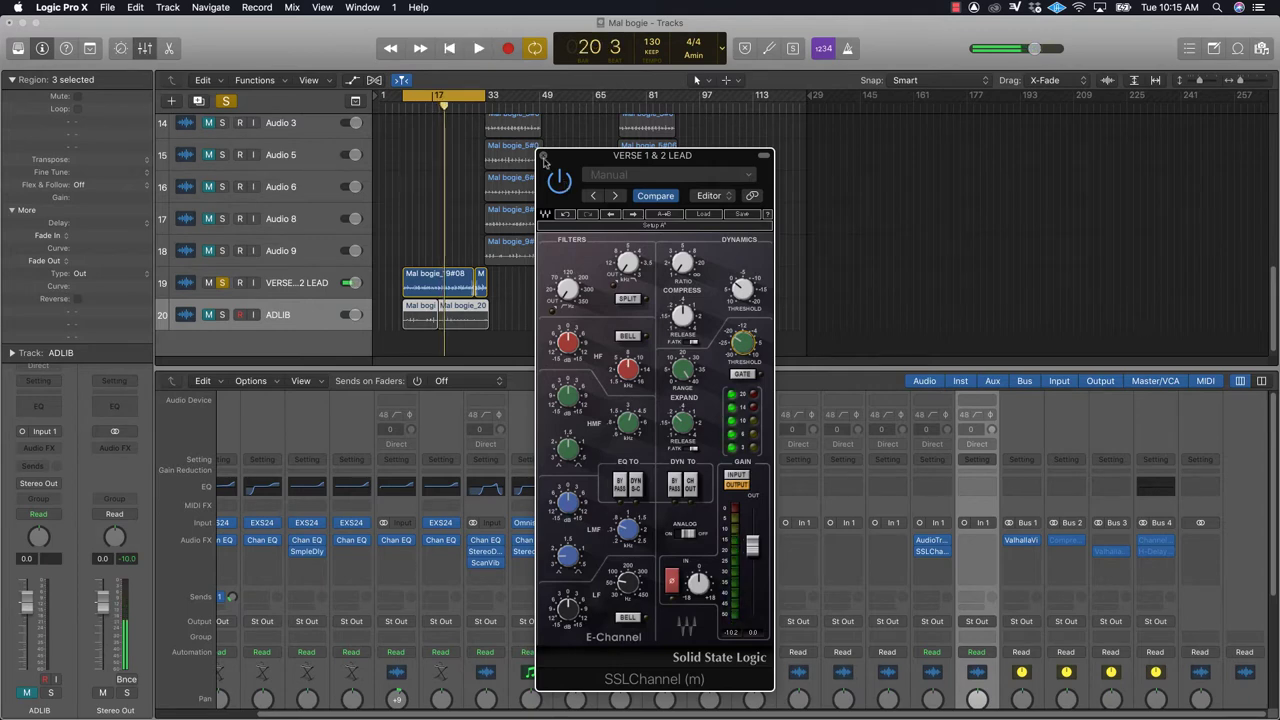
pyautogui.click(543, 156)
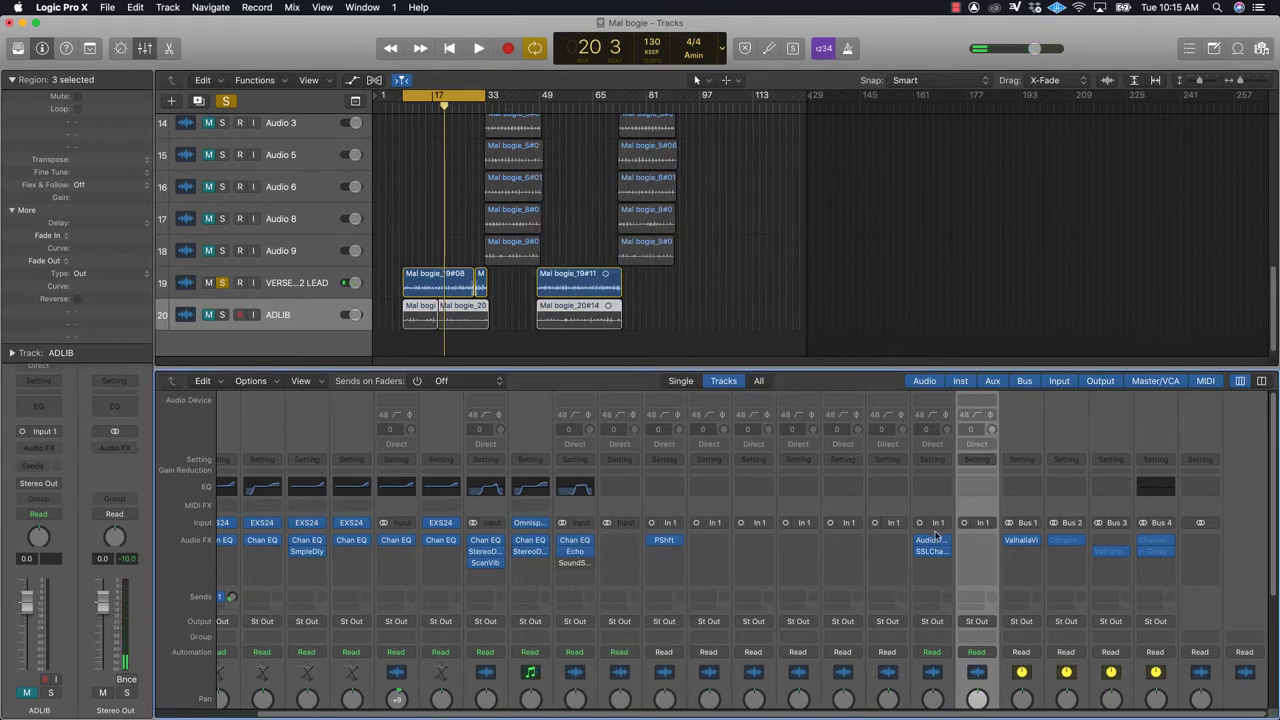
# Step: Unsolo the VERSE 1 & 2 LEAD channel and insert the mono Waves CLA-3A compressor below SSLChannel, with its window over the mixer
pyautogui.scroll(-5, 943, 572)
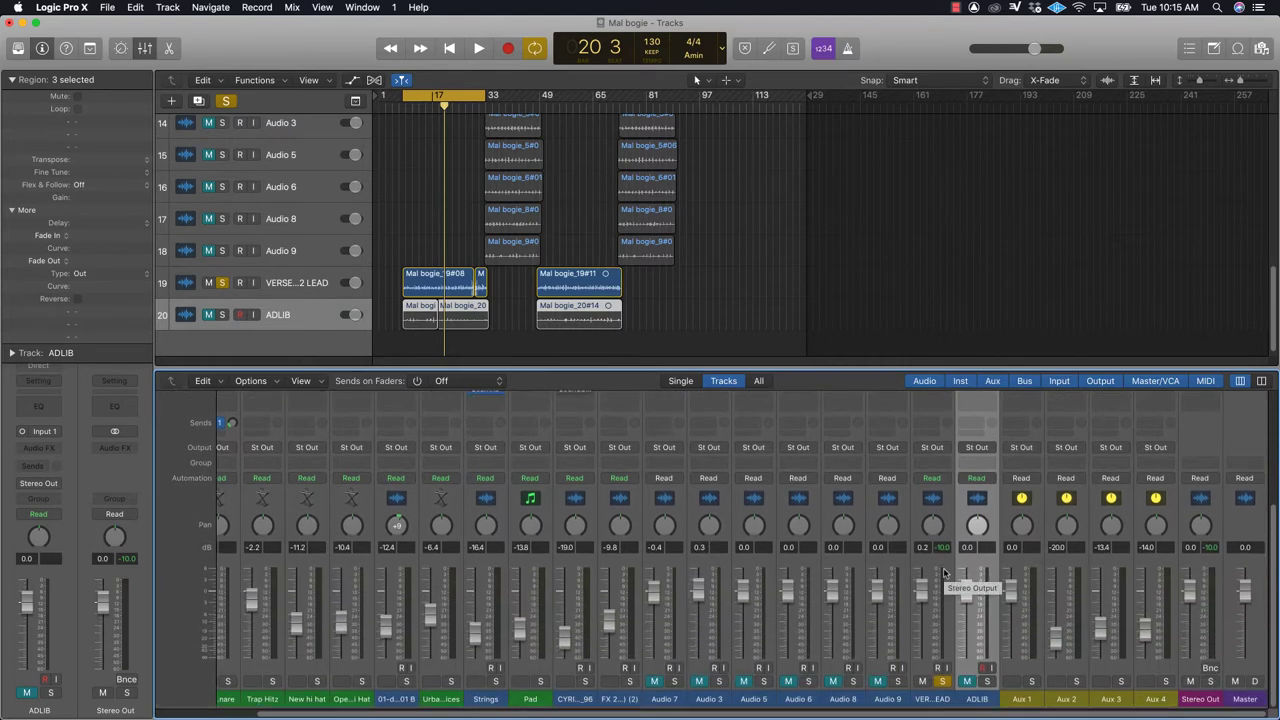
pyautogui.click(943, 683)
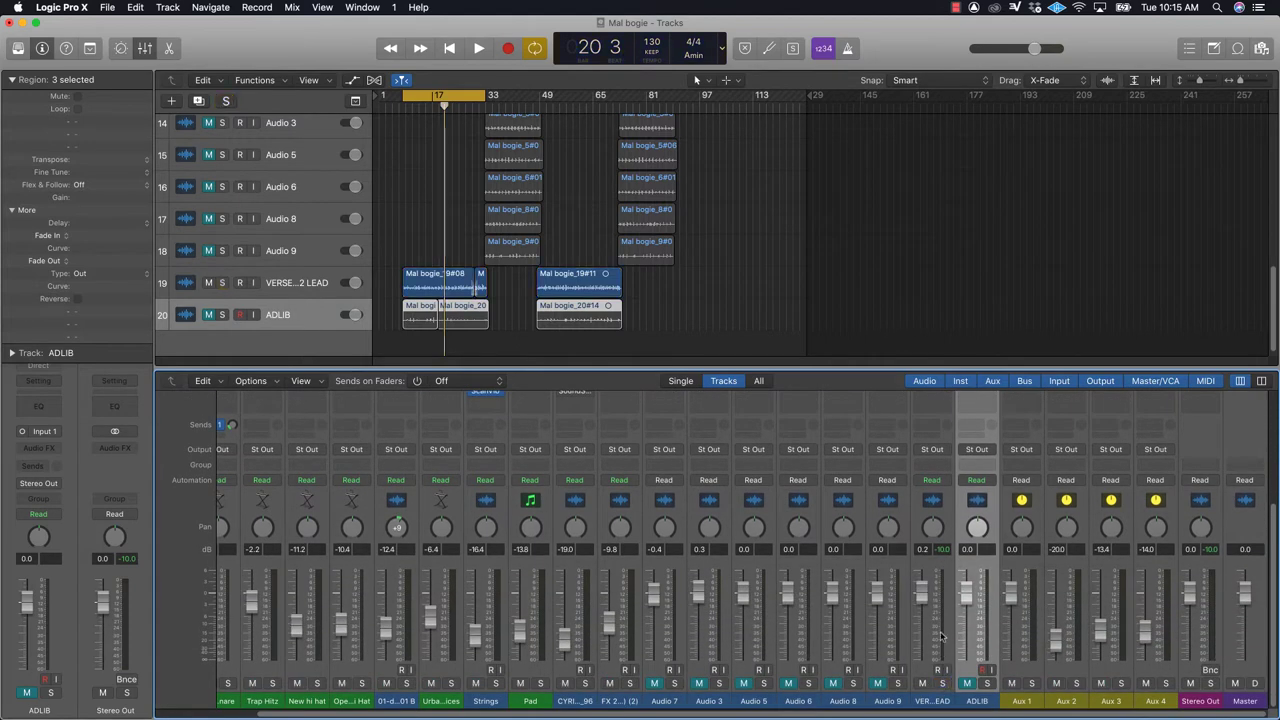
pyautogui.scroll(5, 940, 636)
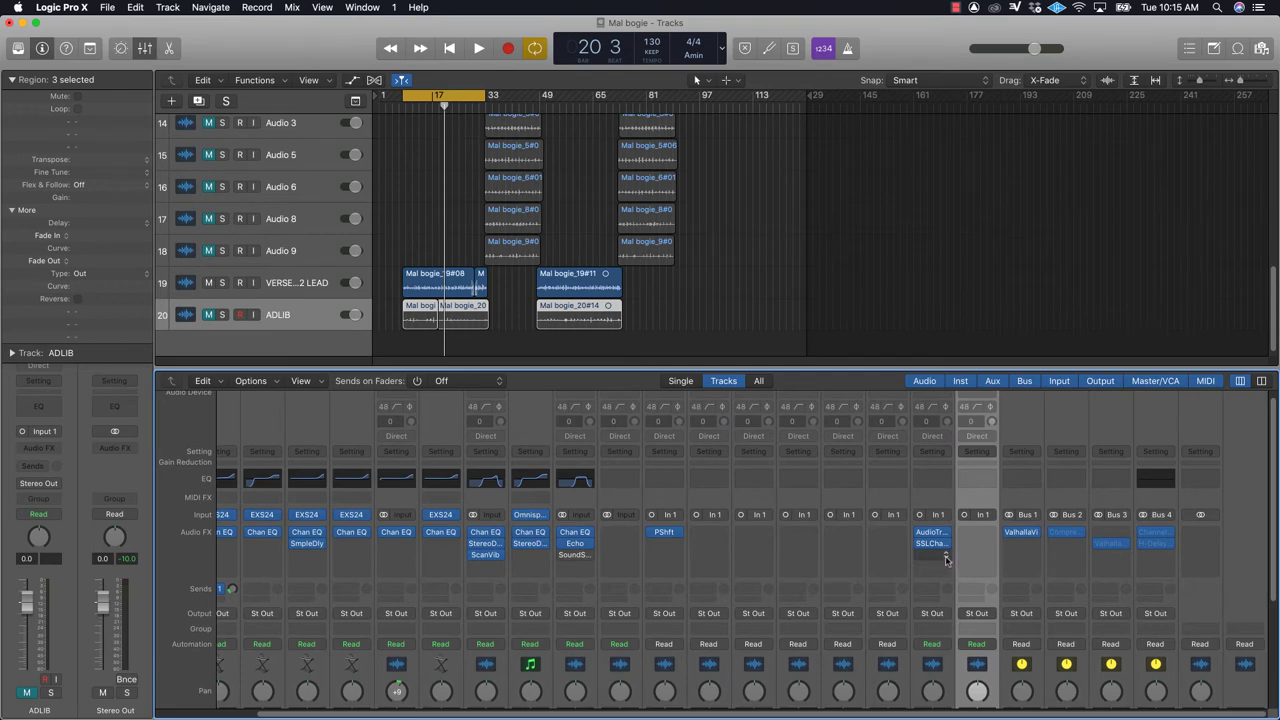
pyautogui.click(947, 558)
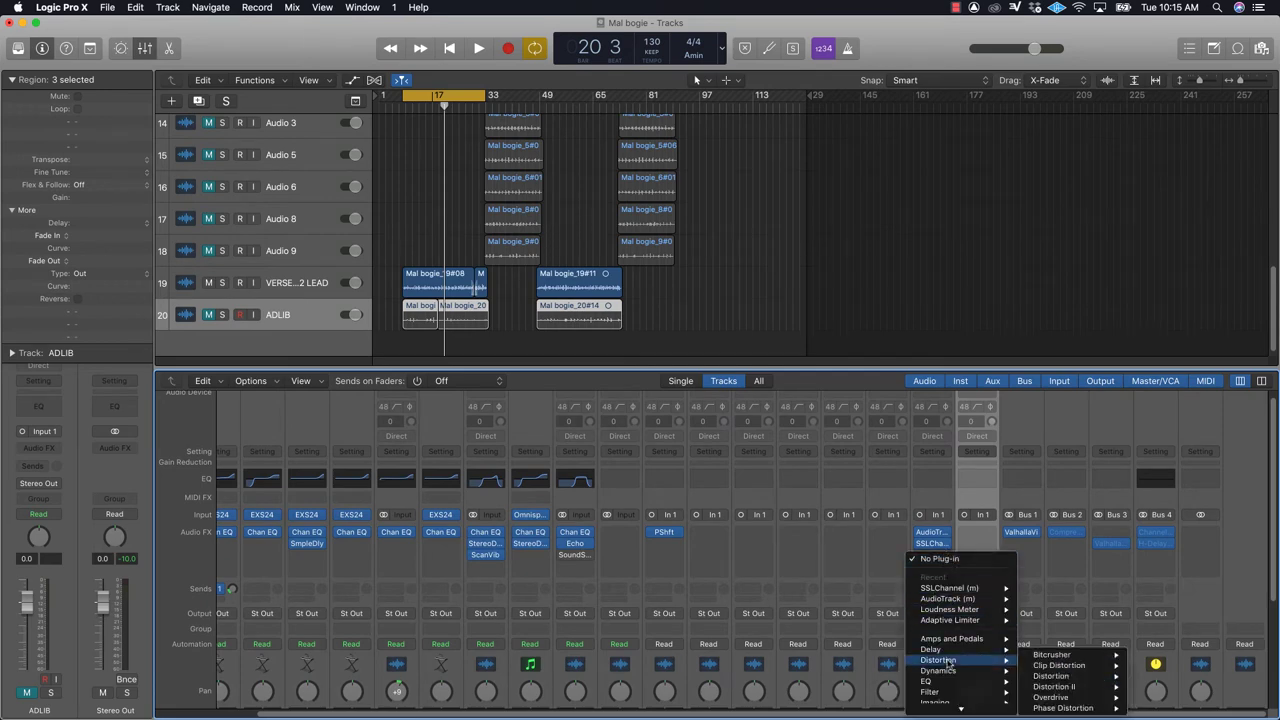
pyautogui.moveTo(962, 707)
pyautogui.moveTo(1045, 697)
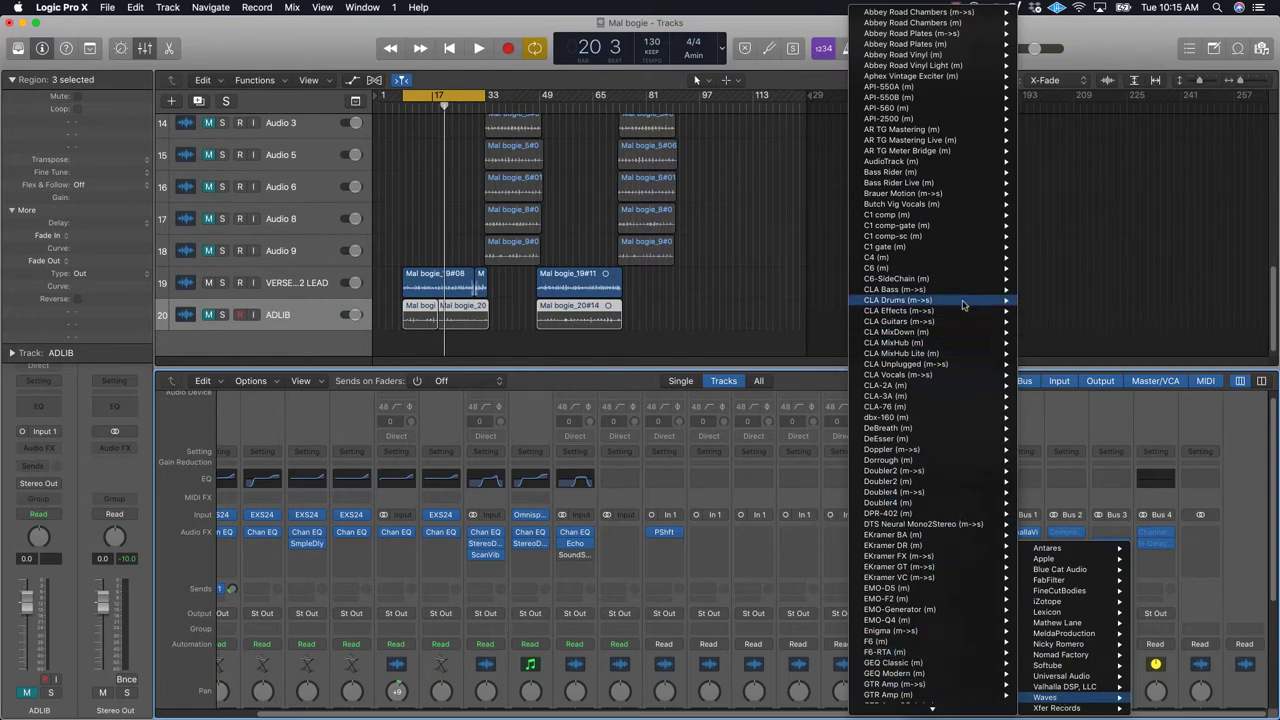
pyautogui.moveTo(961, 300)
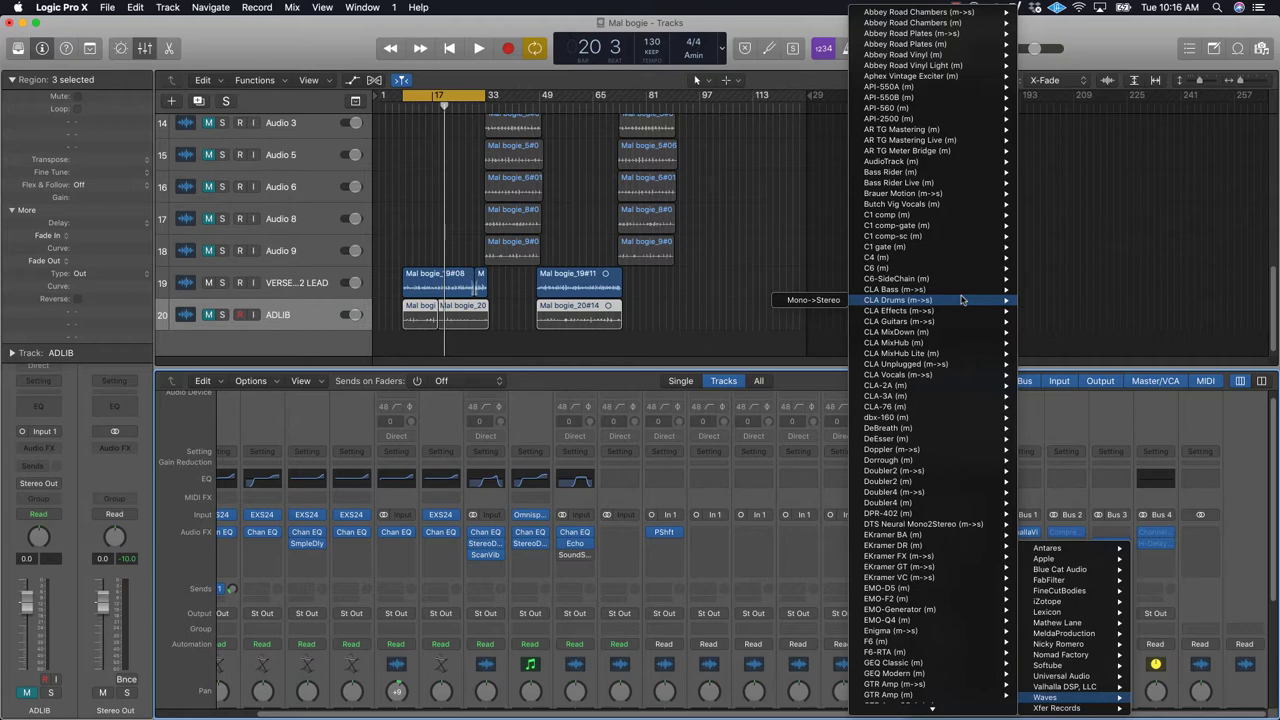
pyautogui.moveTo(949, 407)
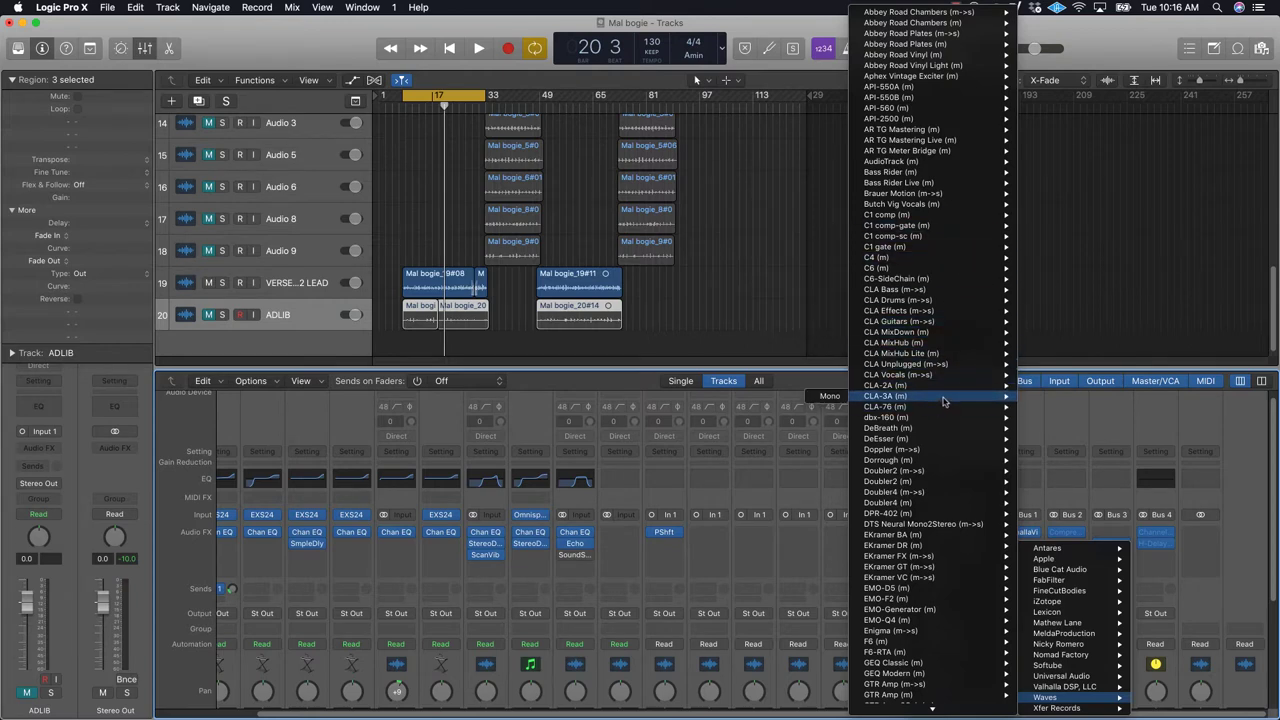
pyautogui.click(830, 396)
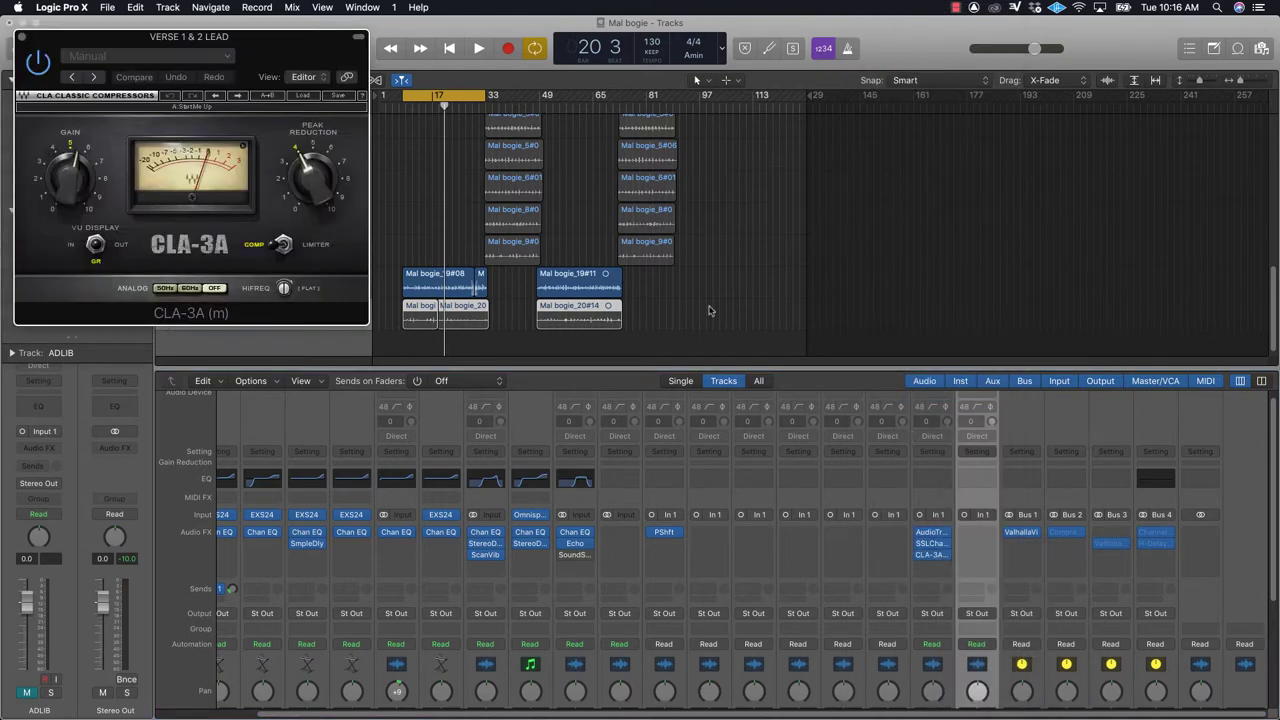
pyautogui.moveTo(285, 58); pyautogui.dragTo(795, 352)
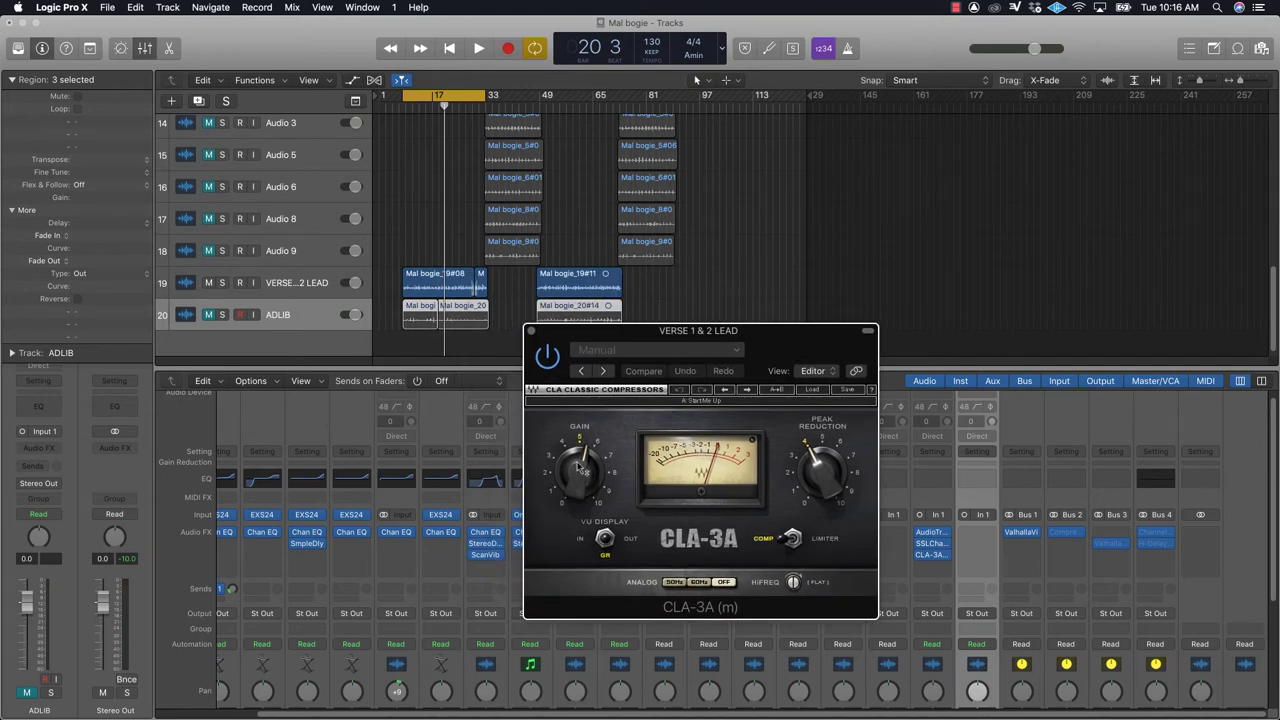
# Step: Set CLA-3A's gain to about 5 and its peak reduction to about 5.9 while playing the lead with the full mix
pyautogui.moveTo(577, 461); pyautogui.dragTo(577, 472)
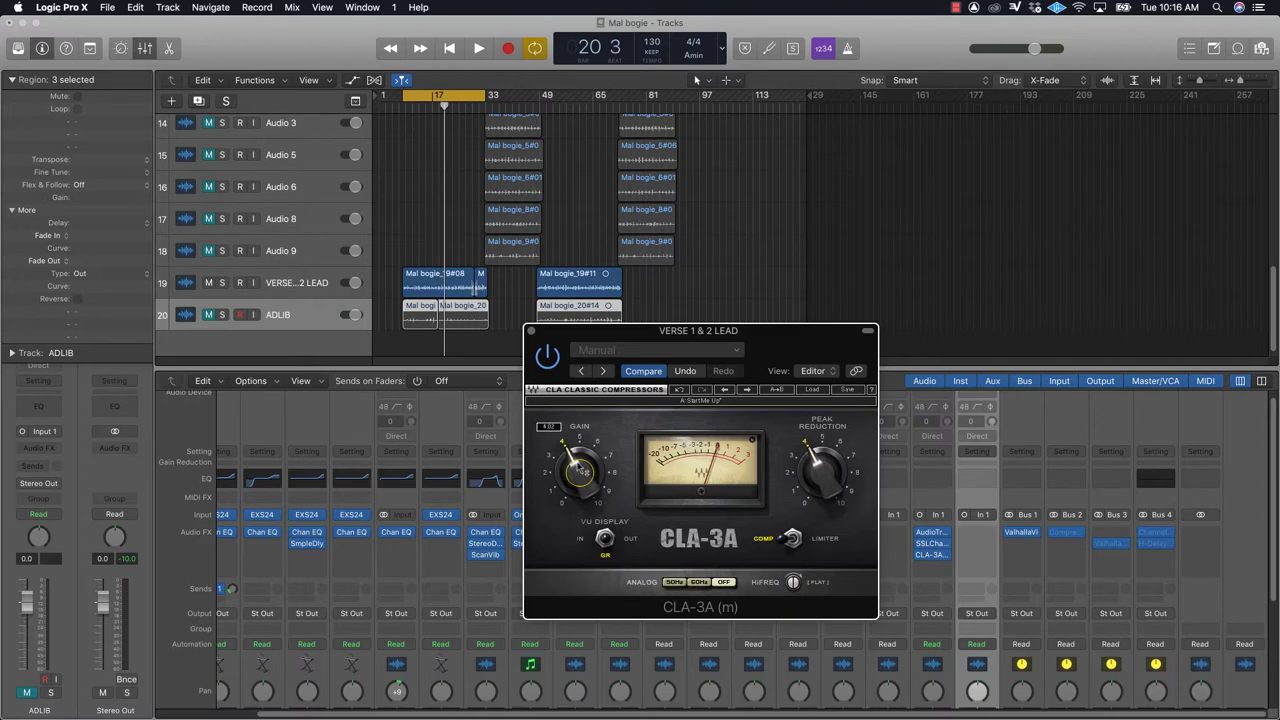
pyautogui.moveTo(790, 343); pyautogui.dragTo(802, 219)
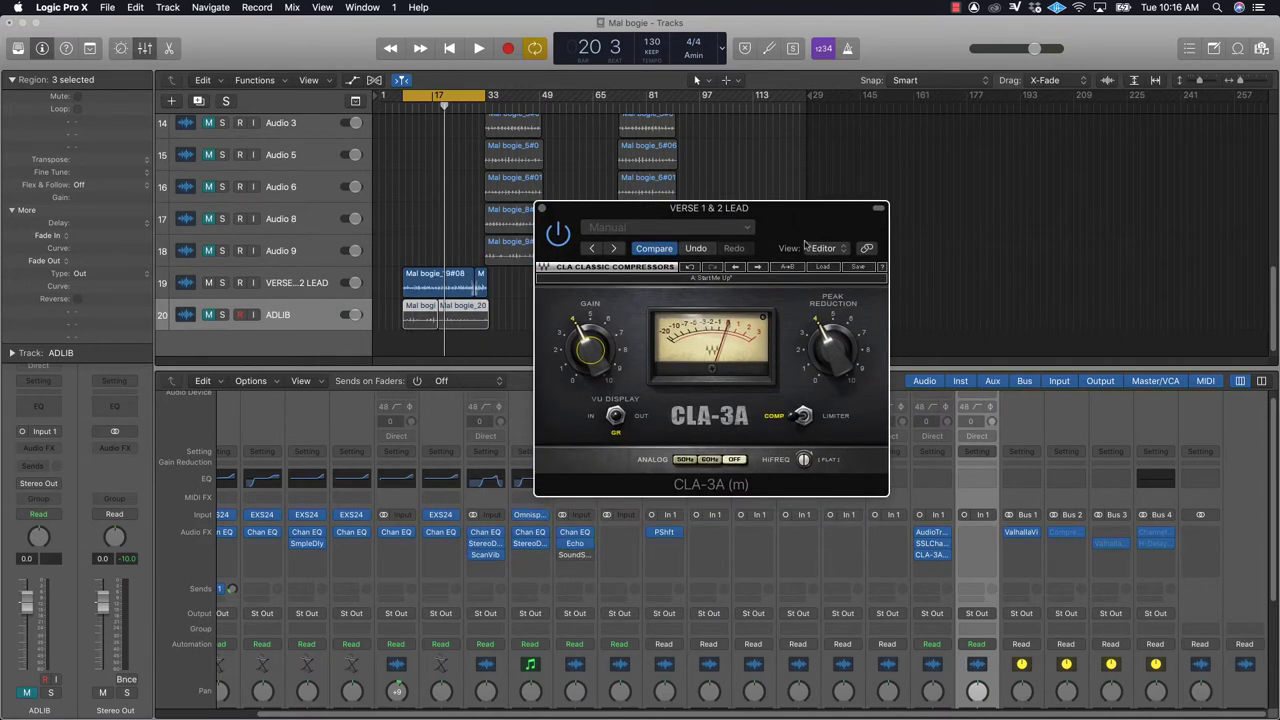
pyautogui.press('space')
pyautogui.moveTo(838, 347)
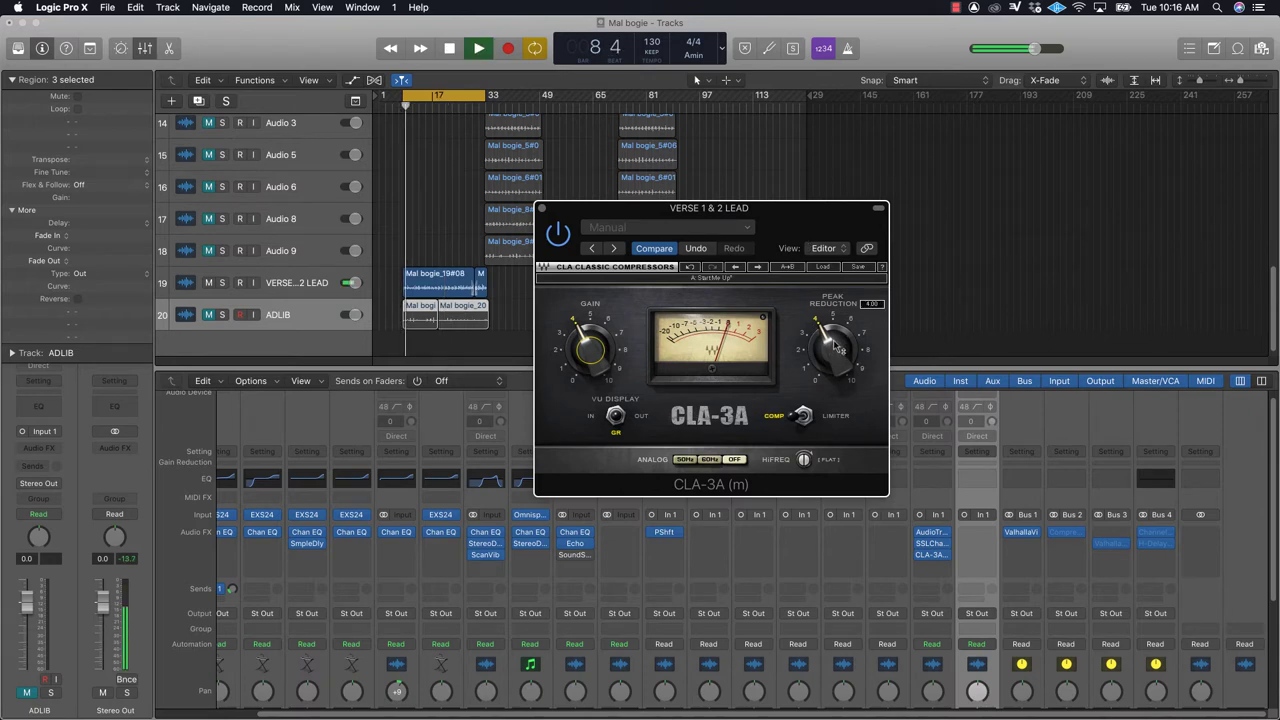
pyautogui.scroll(-5, 954, 528)
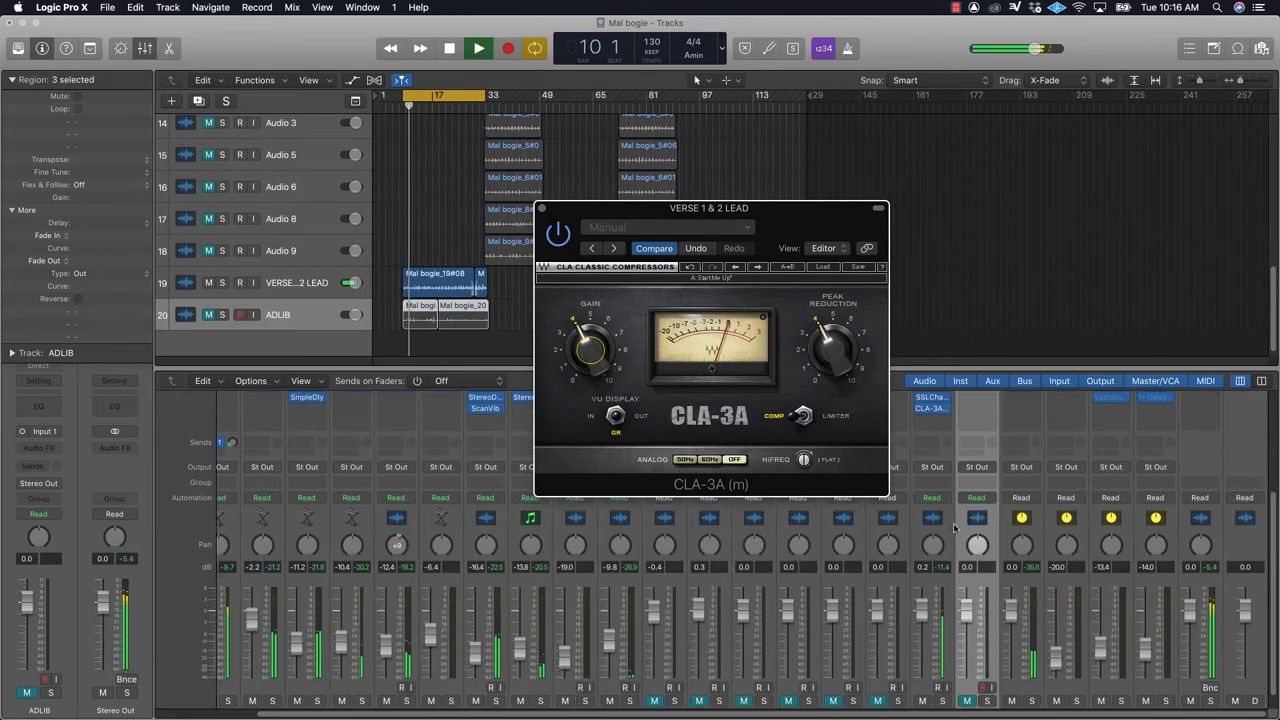
pyautogui.scroll(3, 954, 528)
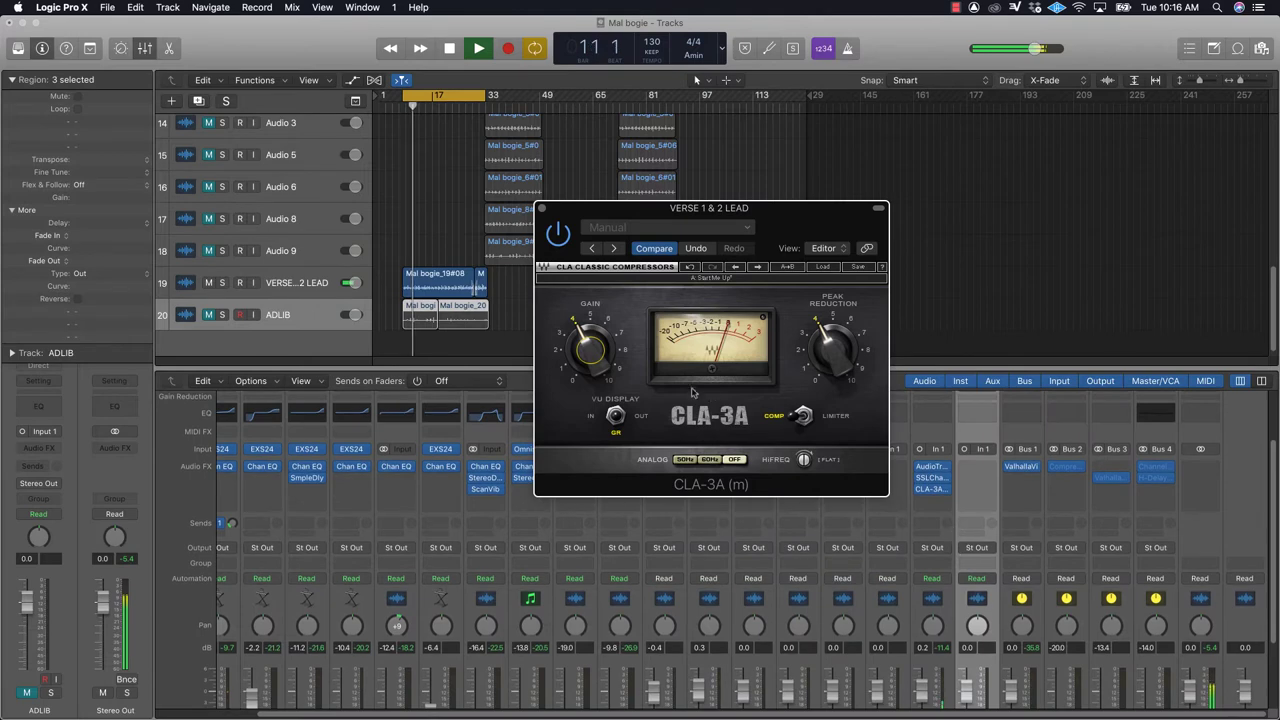
pyautogui.moveTo(584, 340)
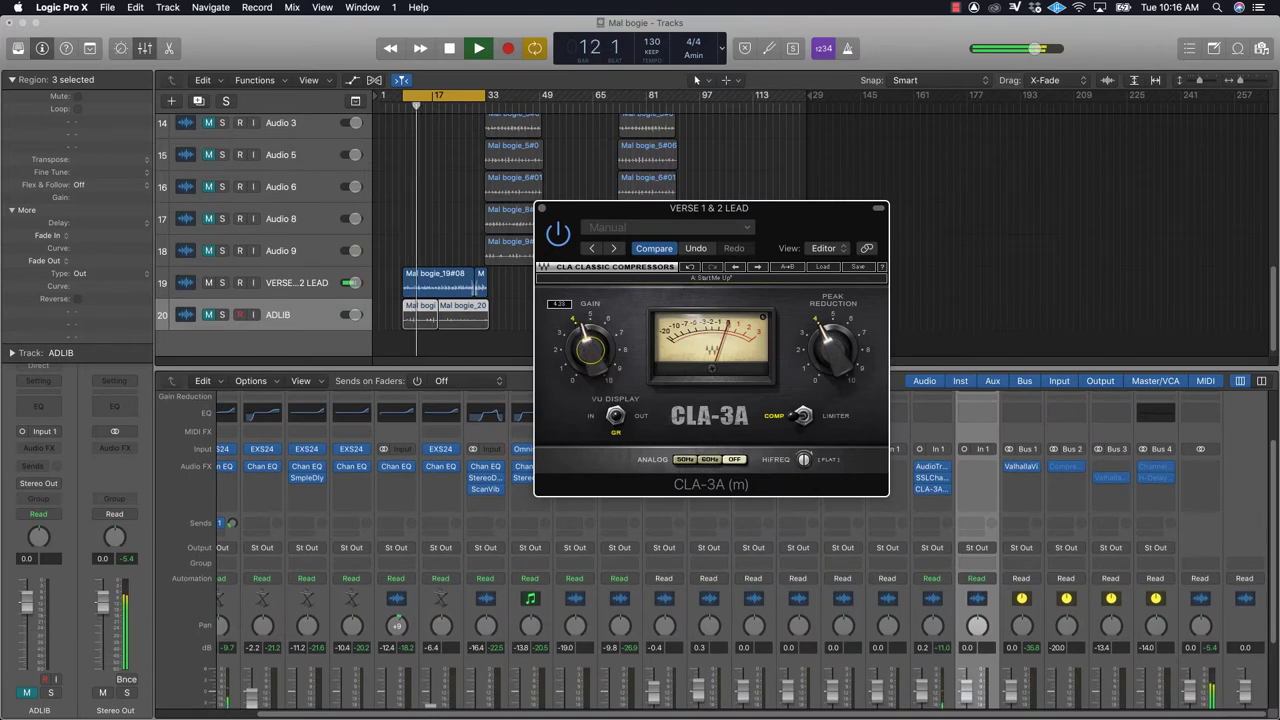
pyautogui.moveTo(590, 346); pyautogui.dragTo(590, 340)
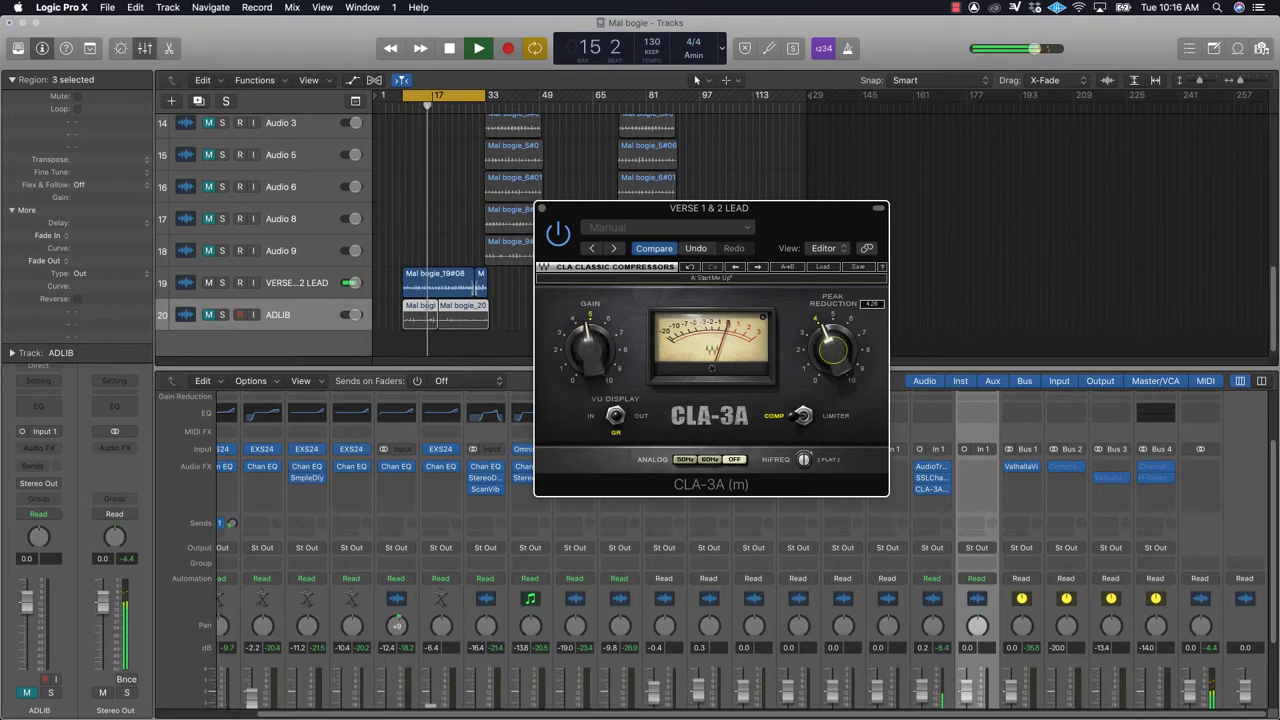
pyautogui.moveTo(832, 347); pyautogui.dragTo(841, 266)
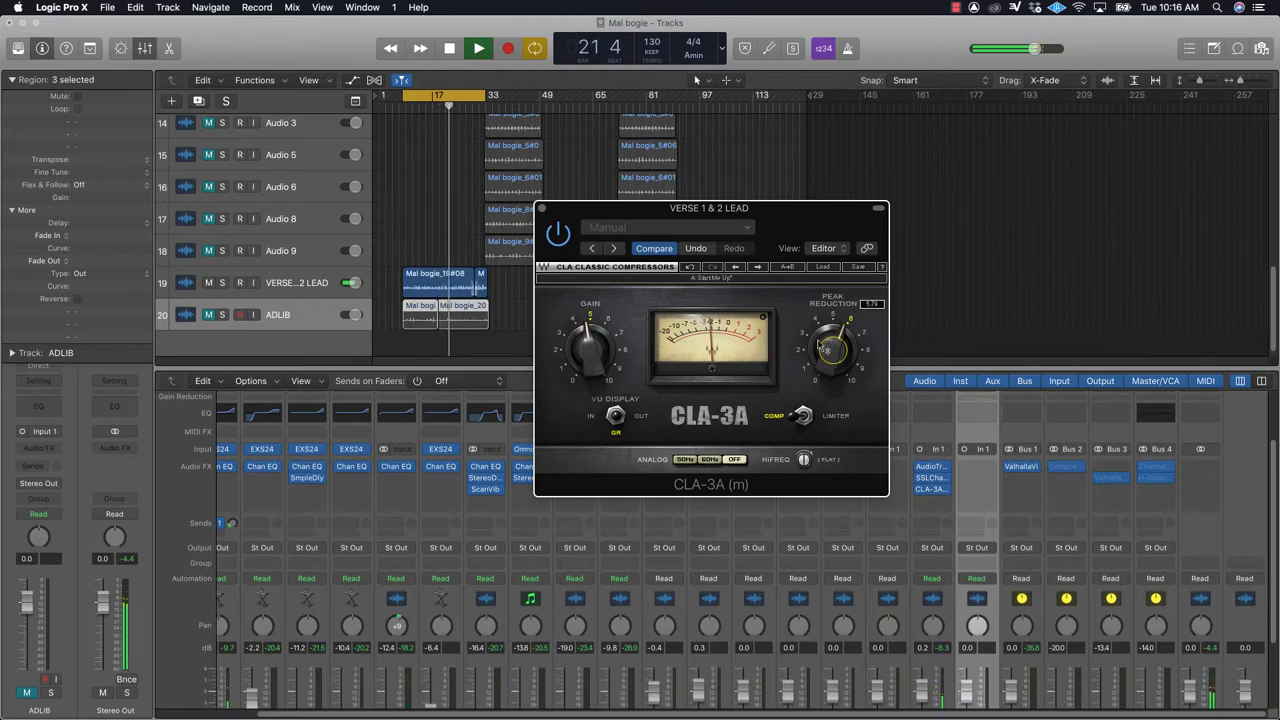
pyautogui.moveTo(838, 344); pyautogui.dragTo(838, 338)
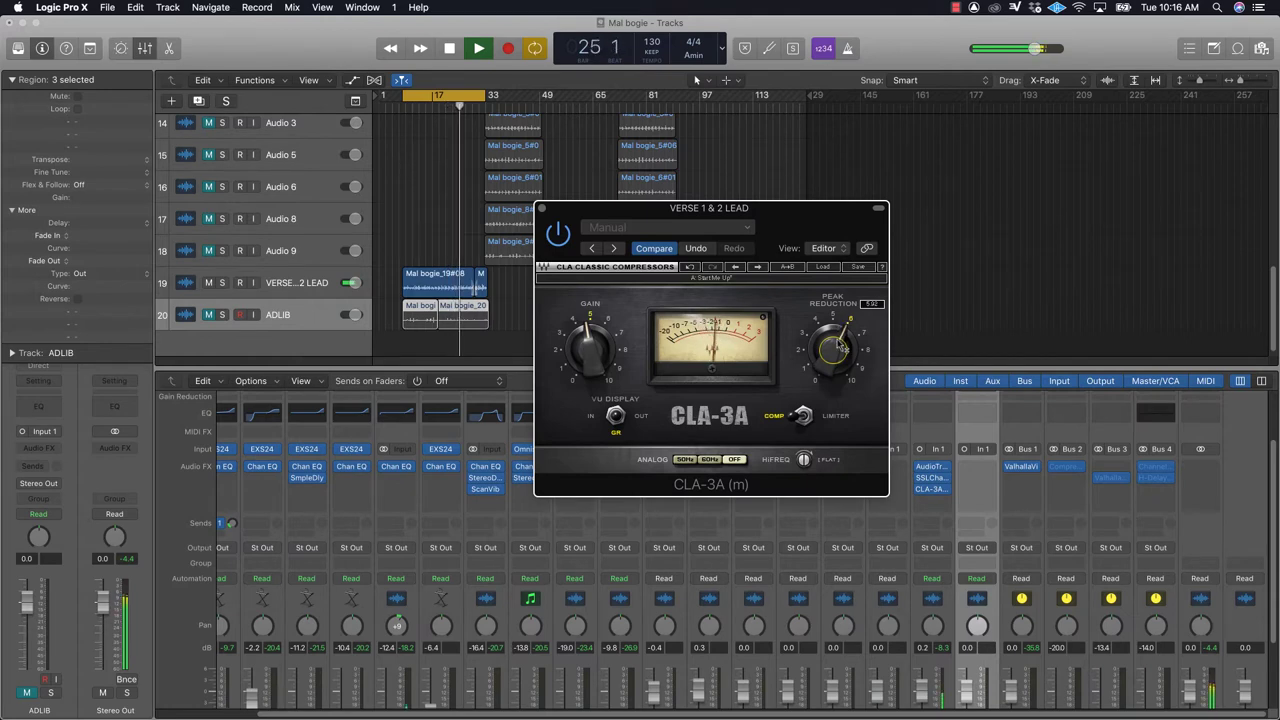
# Step: Lower the VERSE 1 & 2 LEAD channel fader to 0.1 dB and stop playback
pyautogui.scroll(-3, 918, 583)
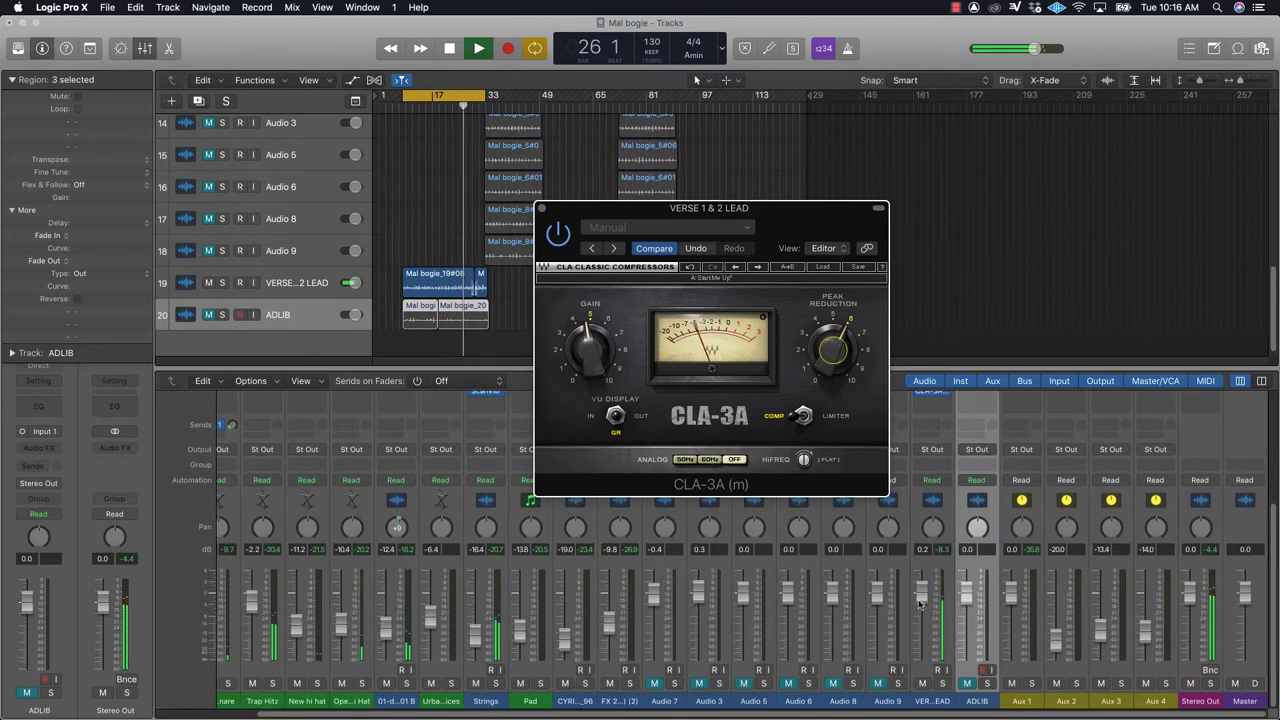
pyautogui.moveTo(920, 601); pyautogui.dragTo(921, 603)
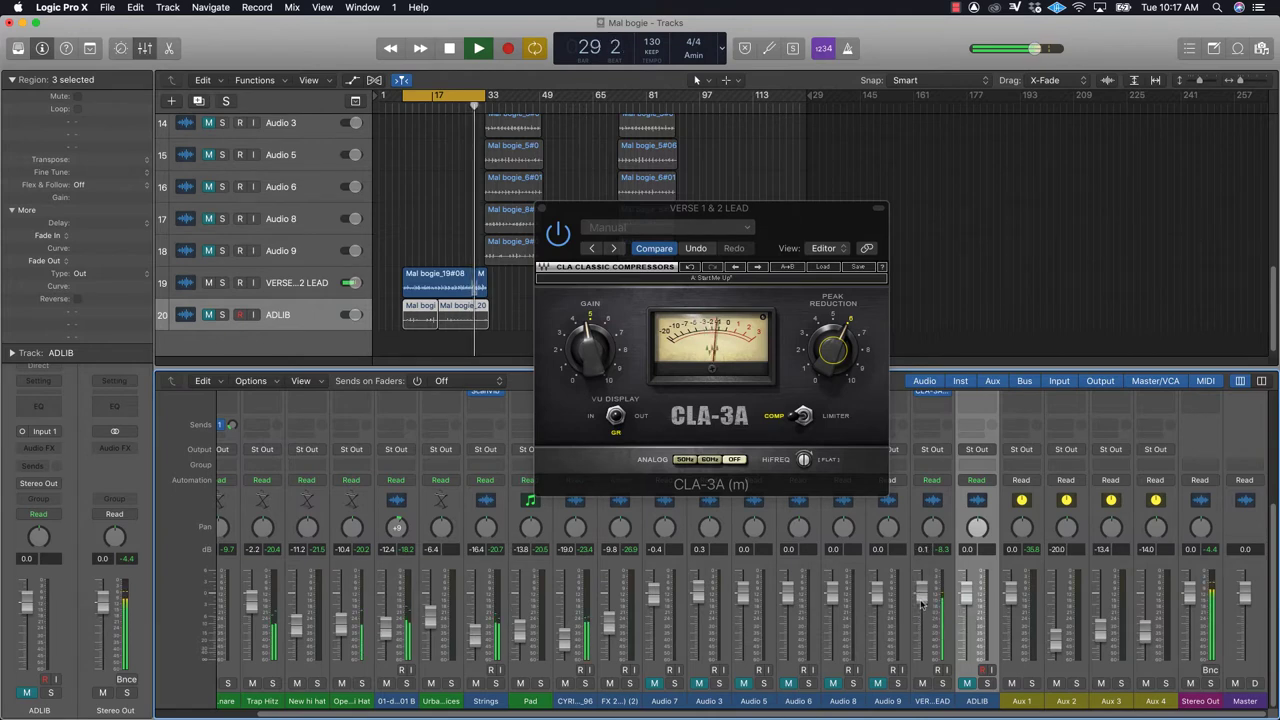
pyautogui.press('space')
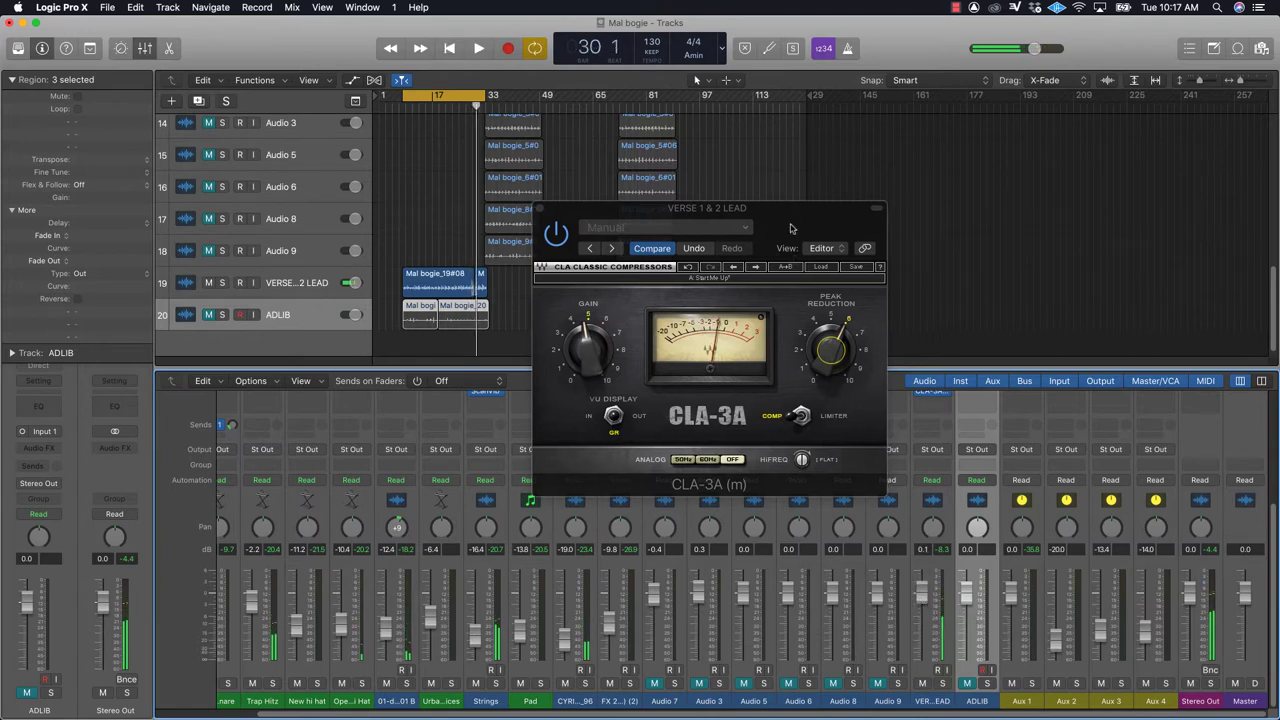
pyautogui.moveTo(793, 227); pyautogui.dragTo(744, 314)
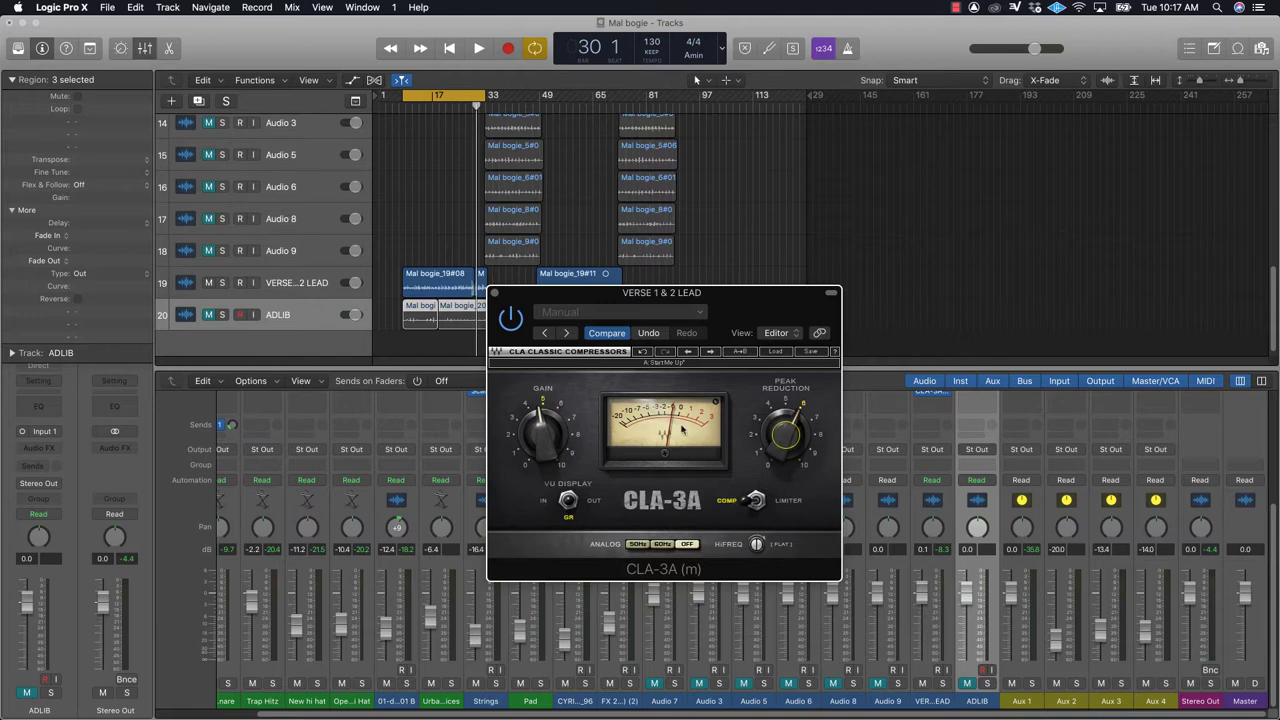
pyautogui.moveTo(744, 309); pyautogui.dragTo(764, 266)
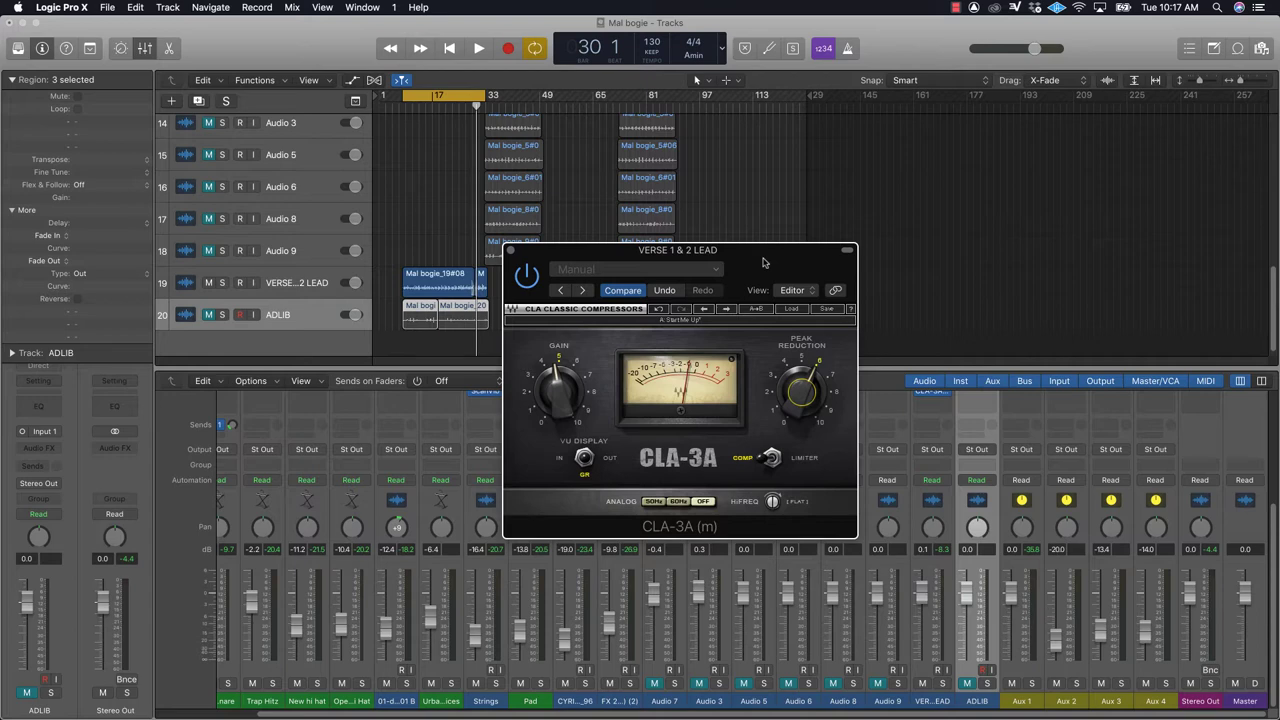
pyautogui.moveTo(763, 275); pyautogui.dragTo(855, 296)
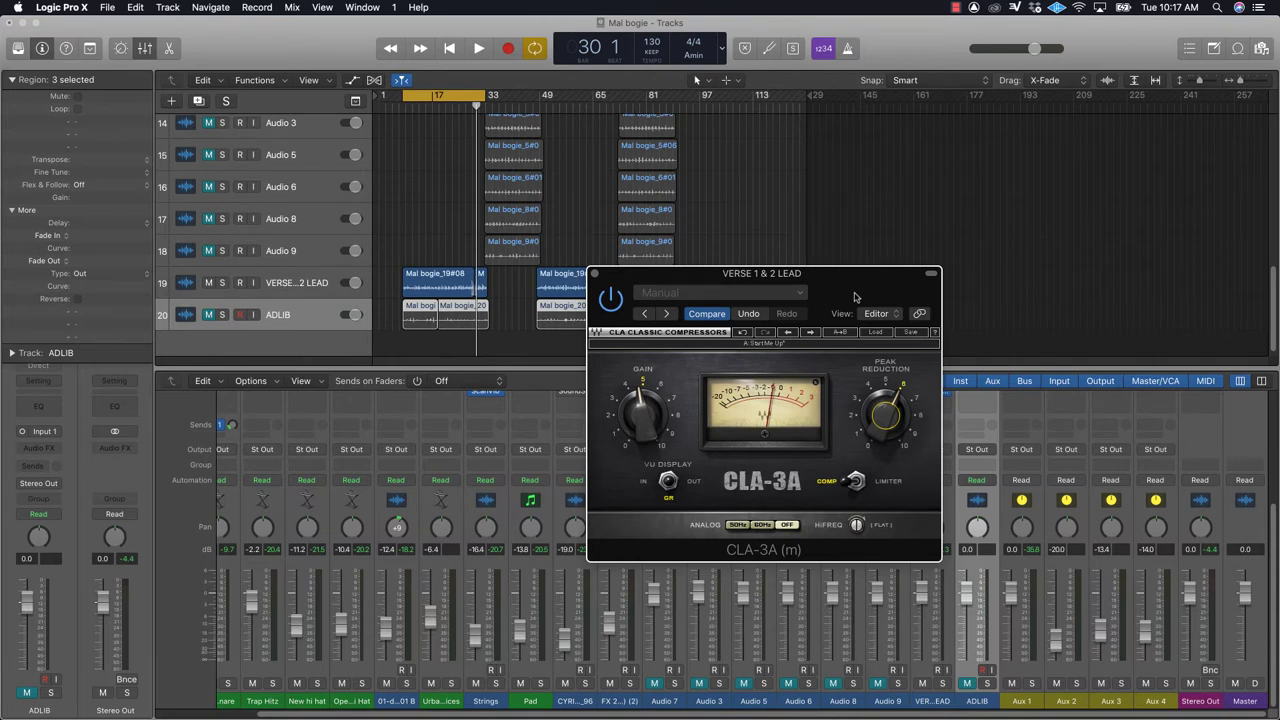
pyautogui.moveTo(738, 275); pyautogui.dragTo(594, 308)
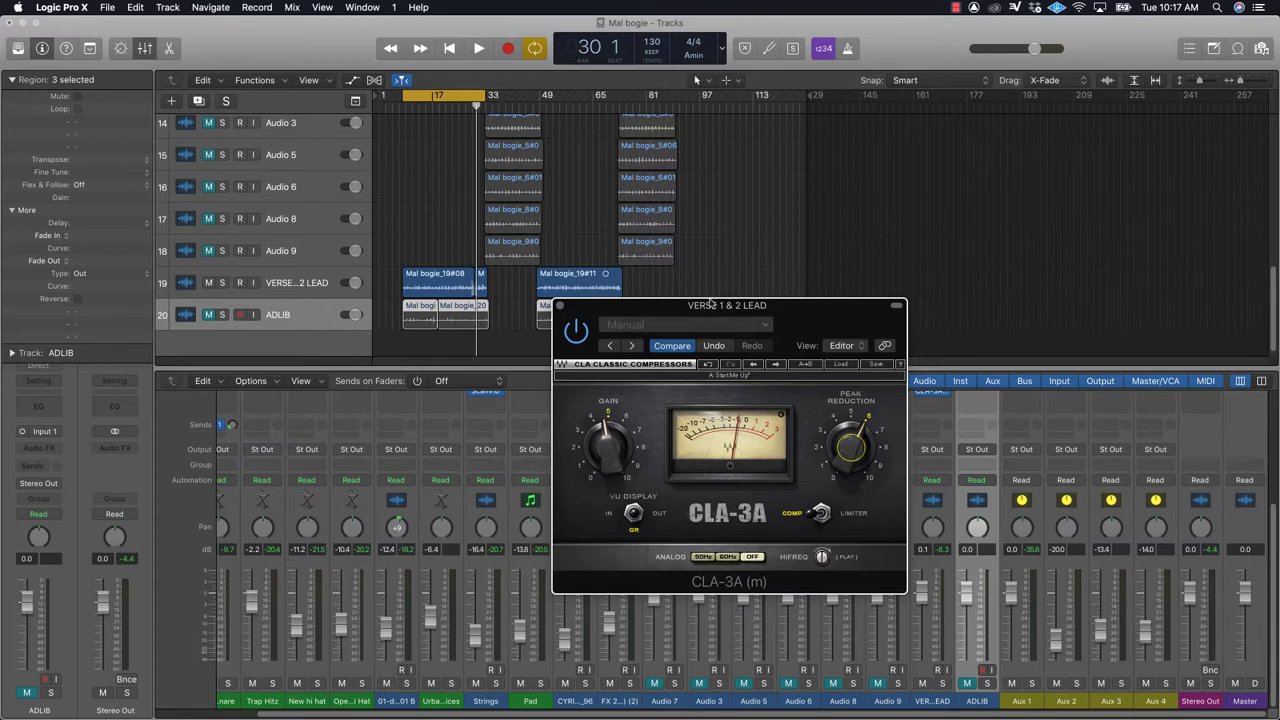
pyautogui.moveTo(748, 306); pyautogui.dragTo(728, 306)
# Step: Play the mix again, fine-tune CLA-3A's gain to 4.95 and peak reduction to 6.00, and stop playback
pyautogui.press('space')
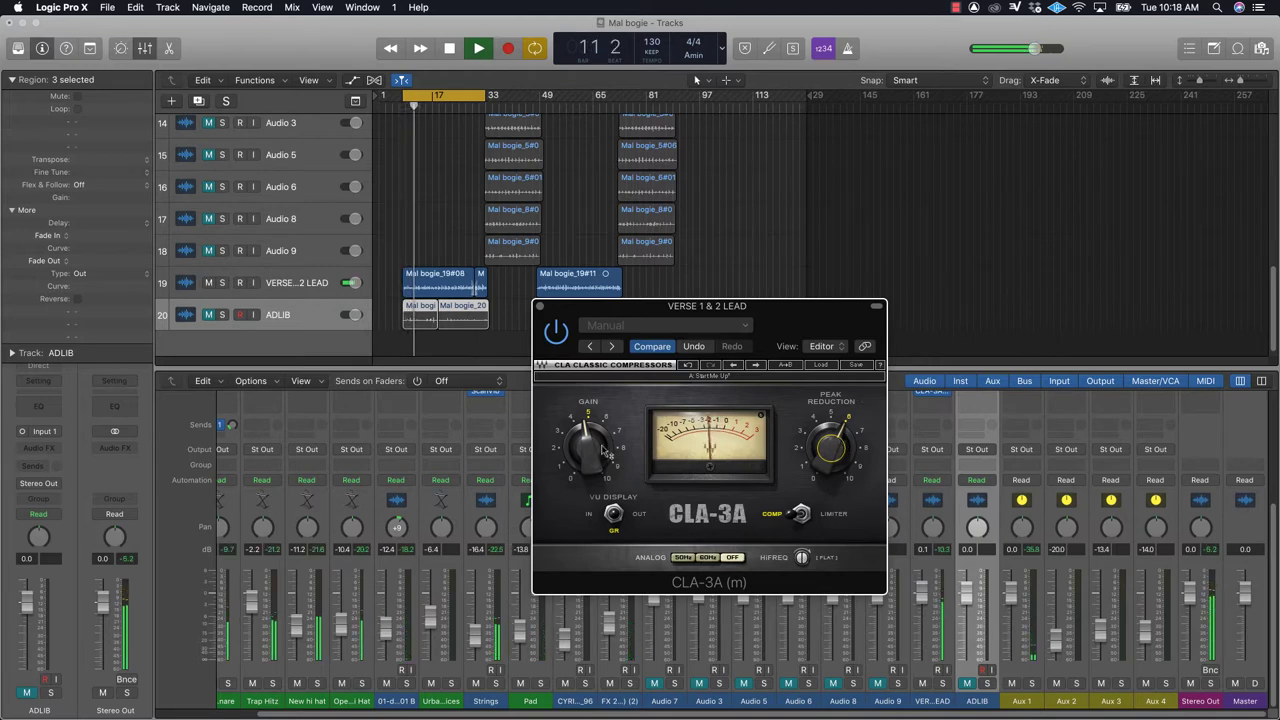
pyautogui.moveTo(588, 448); pyautogui.dragTo(588, 435)
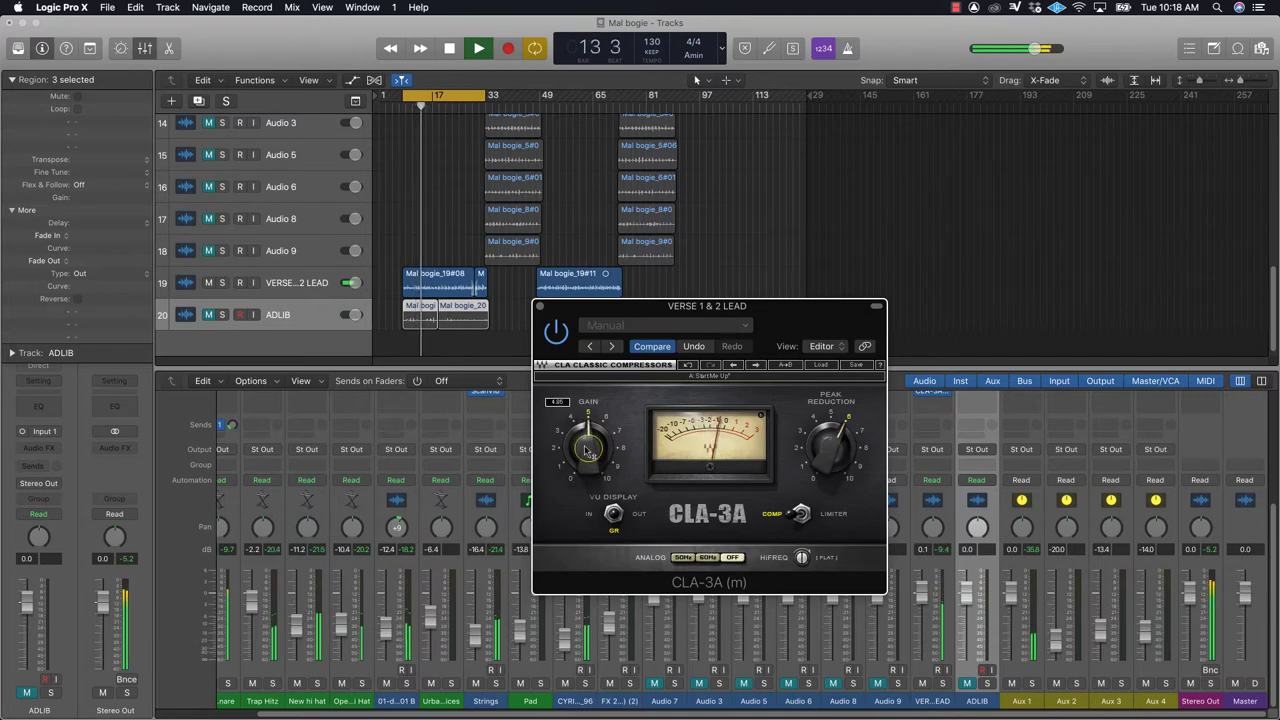
pyautogui.moveTo(831, 450); pyautogui.dragTo(831, 444)
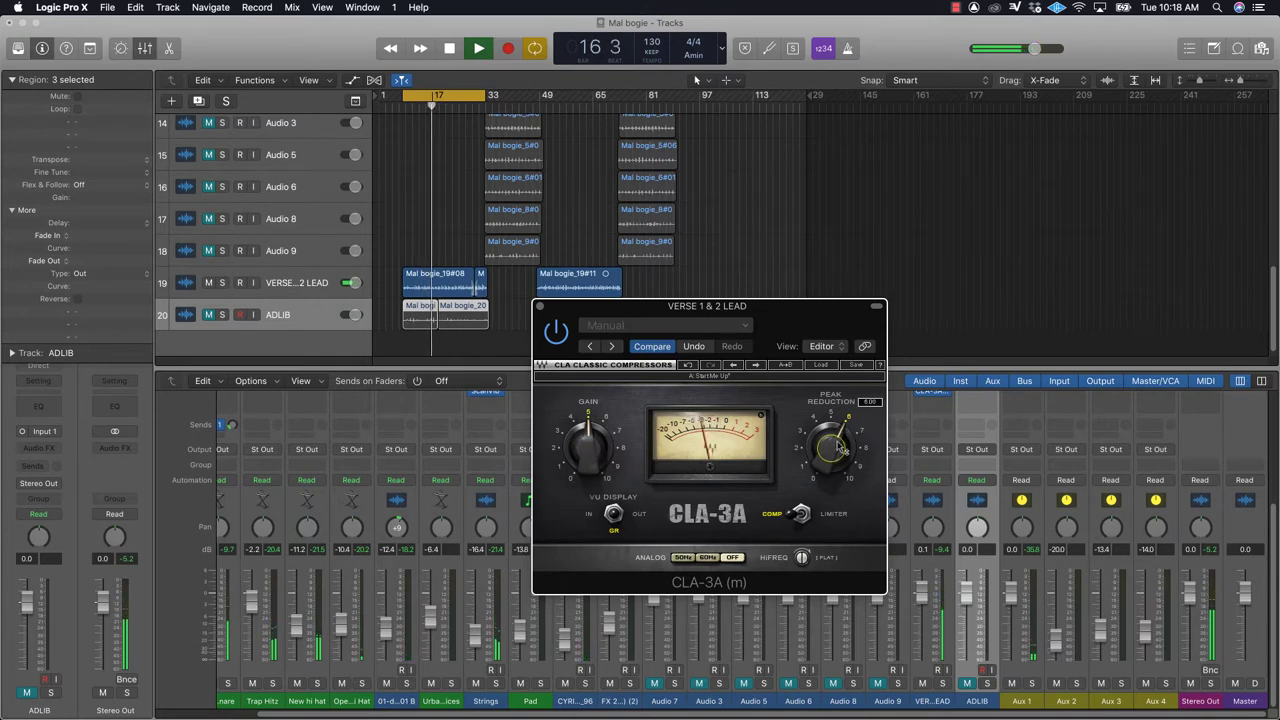
pyautogui.press('space')
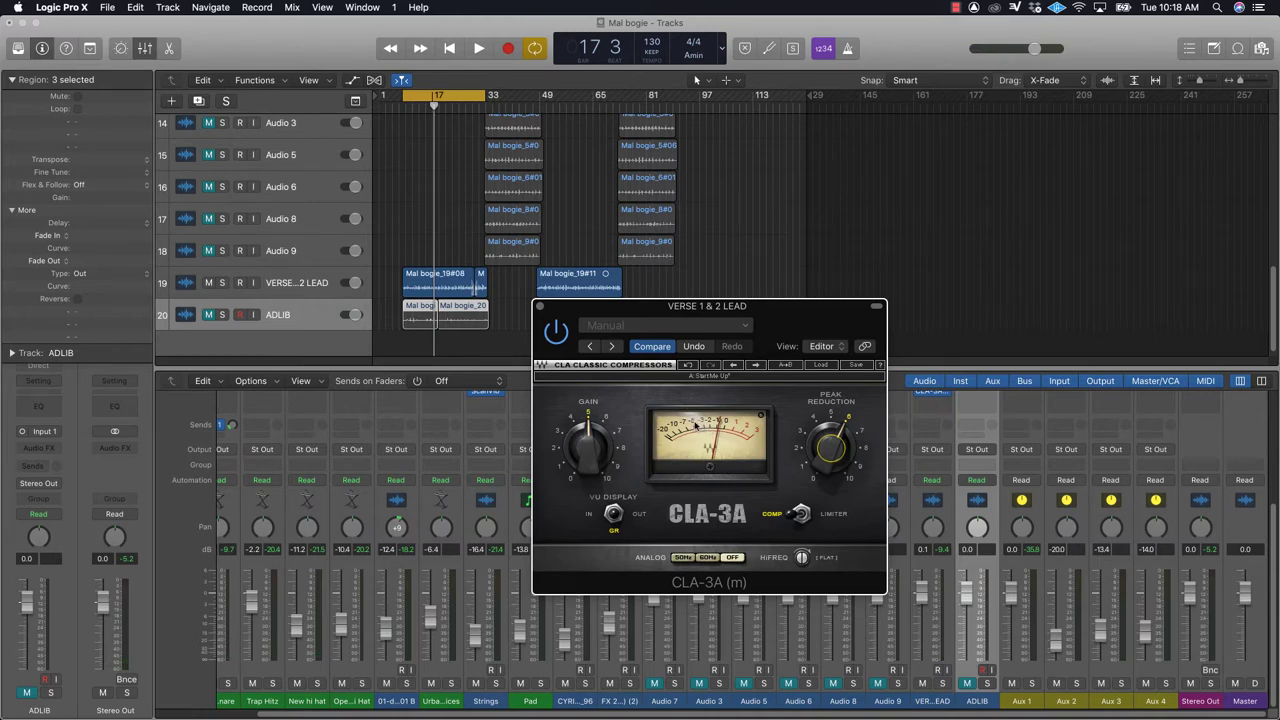
# Step: Close the CLA-3A compressor window of VERSE 1 & 2 LEAD
pyautogui.moveTo(656, 312); pyautogui.dragTo(684, 314)
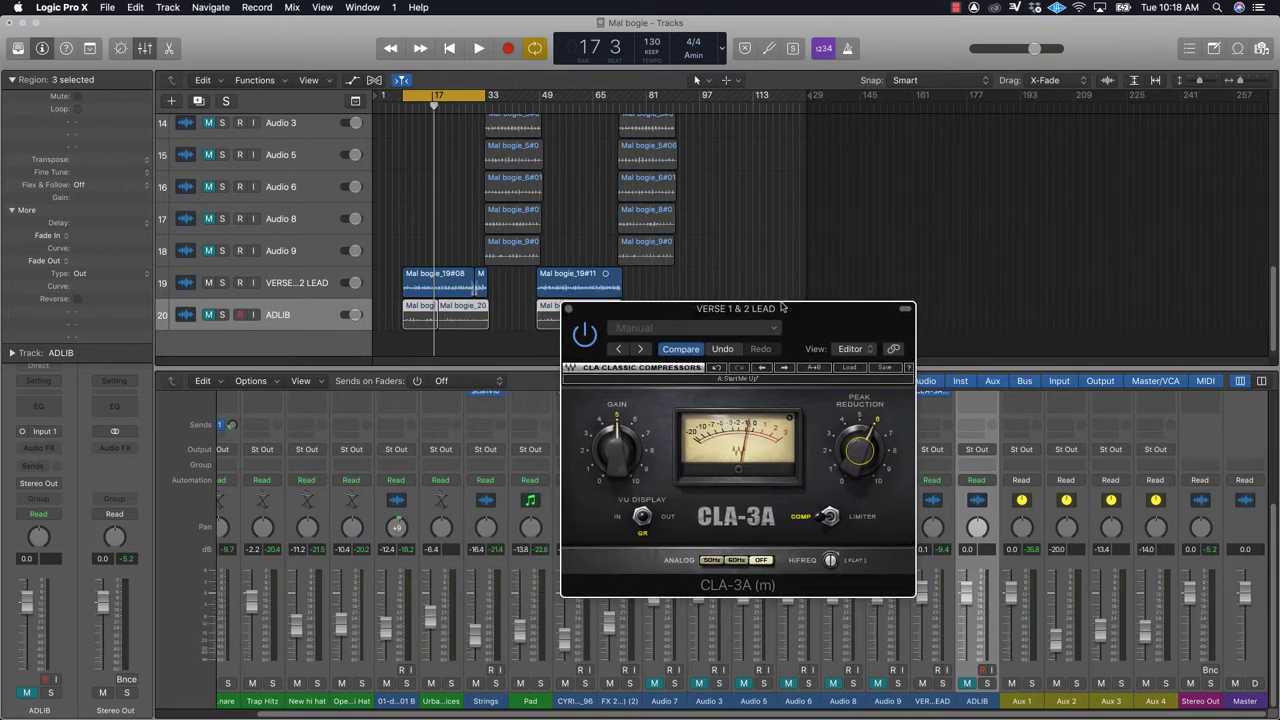
pyautogui.moveTo(785, 314); pyautogui.dragTo(677, 297)
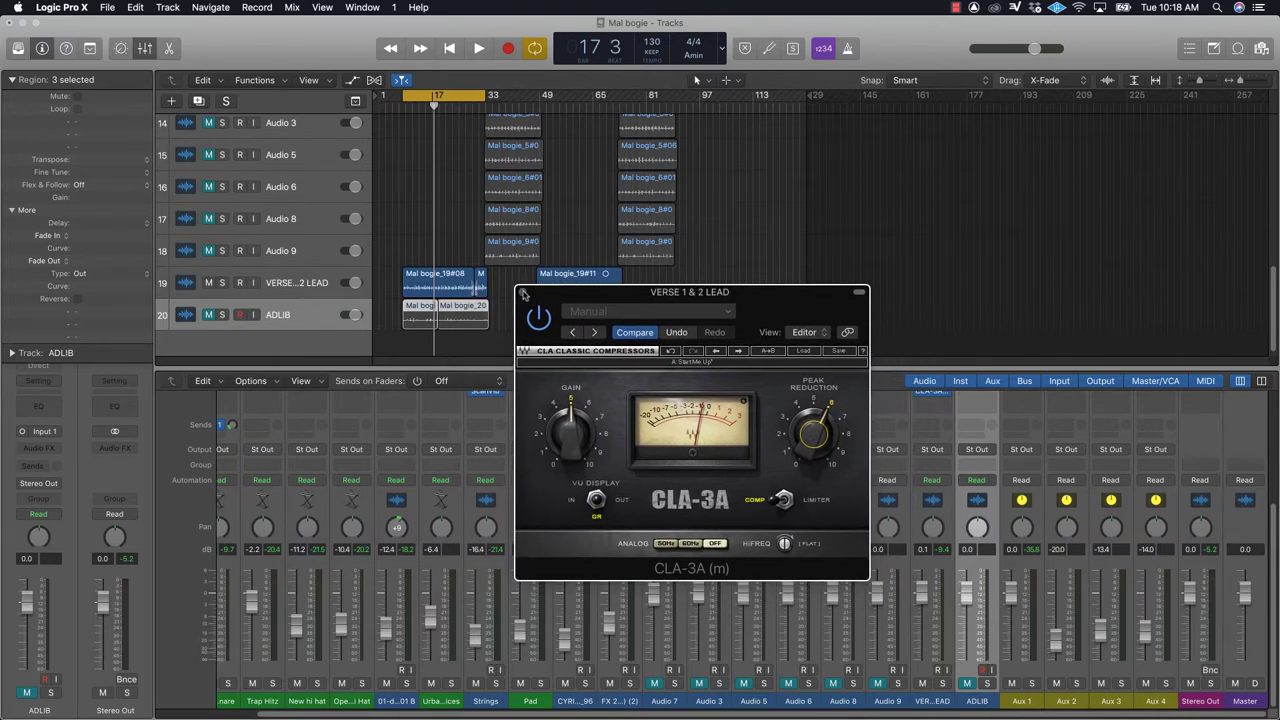
pyautogui.moveTo(522, 292); pyautogui.dragTo(559, 286)
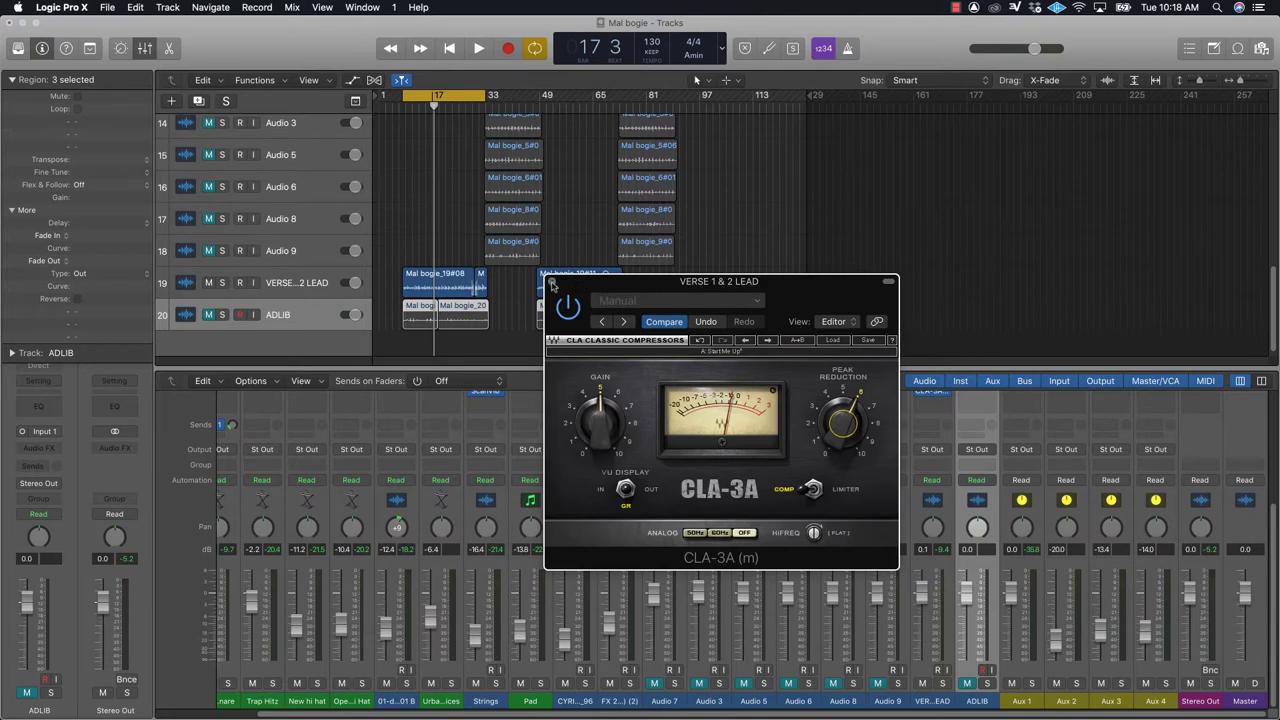
pyautogui.click(551, 283)
# Step: Insert the mono Waves API-550B equalizer below CLA-3A on VERSE 1 & 2 LEAD and place its window over the mixer
pyautogui.scroll(1, 970, 500)
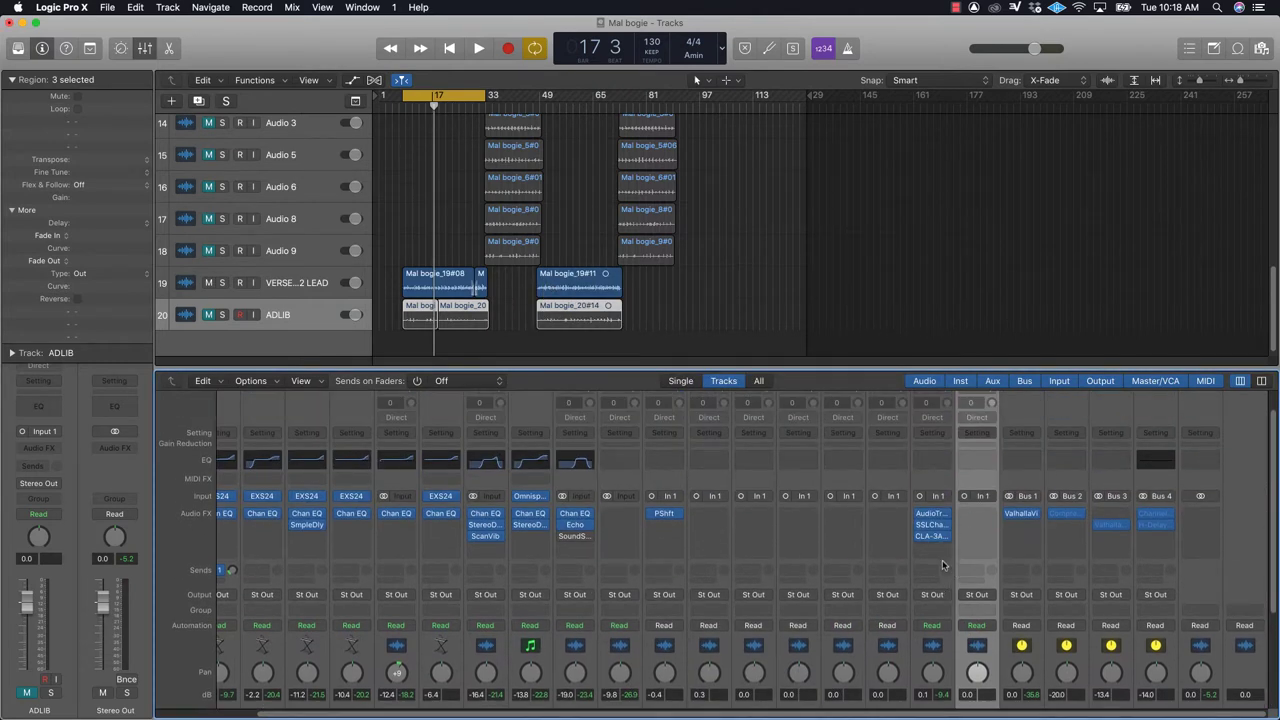
pyautogui.click(945, 550)
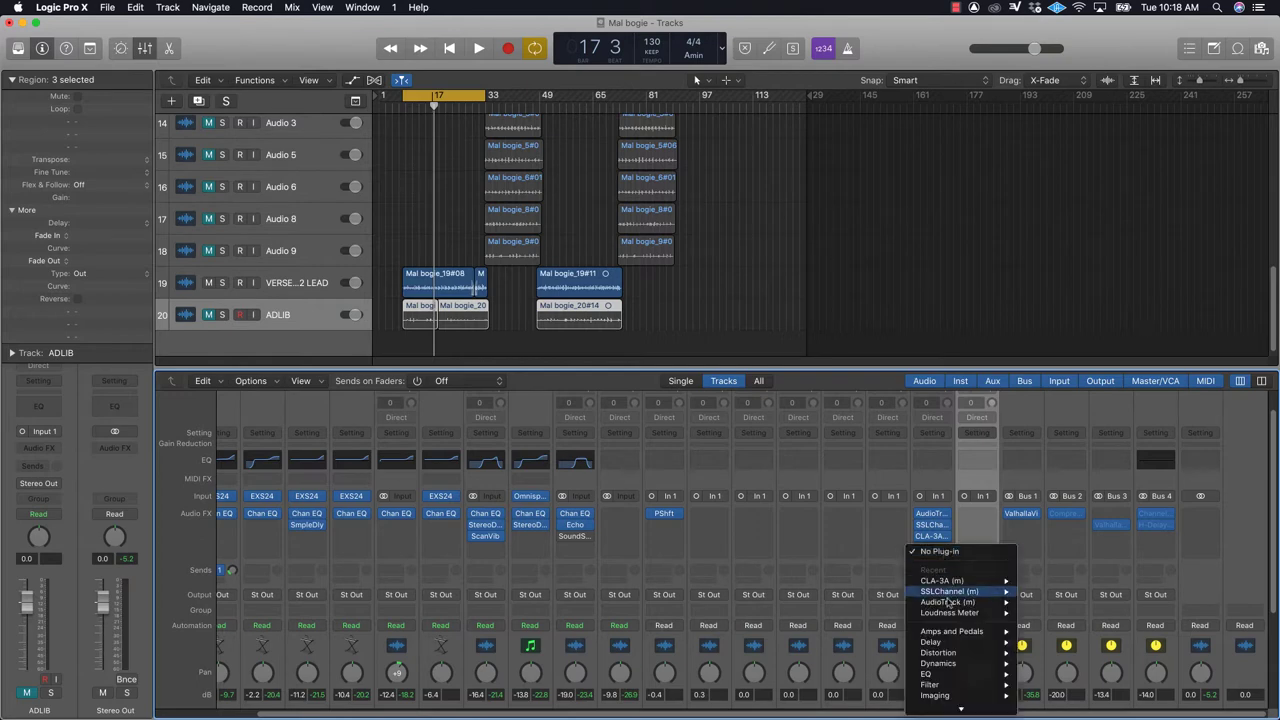
pyautogui.moveTo(966, 708)
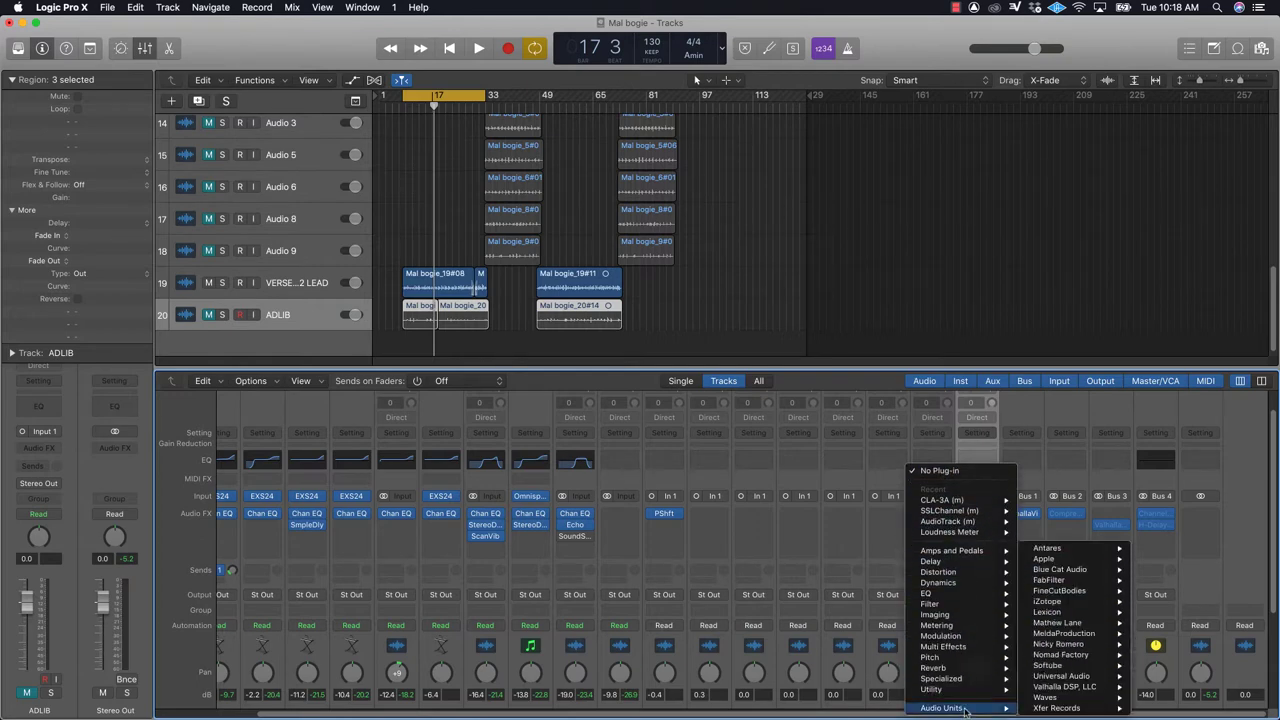
pyautogui.moveTo(1050, 697)
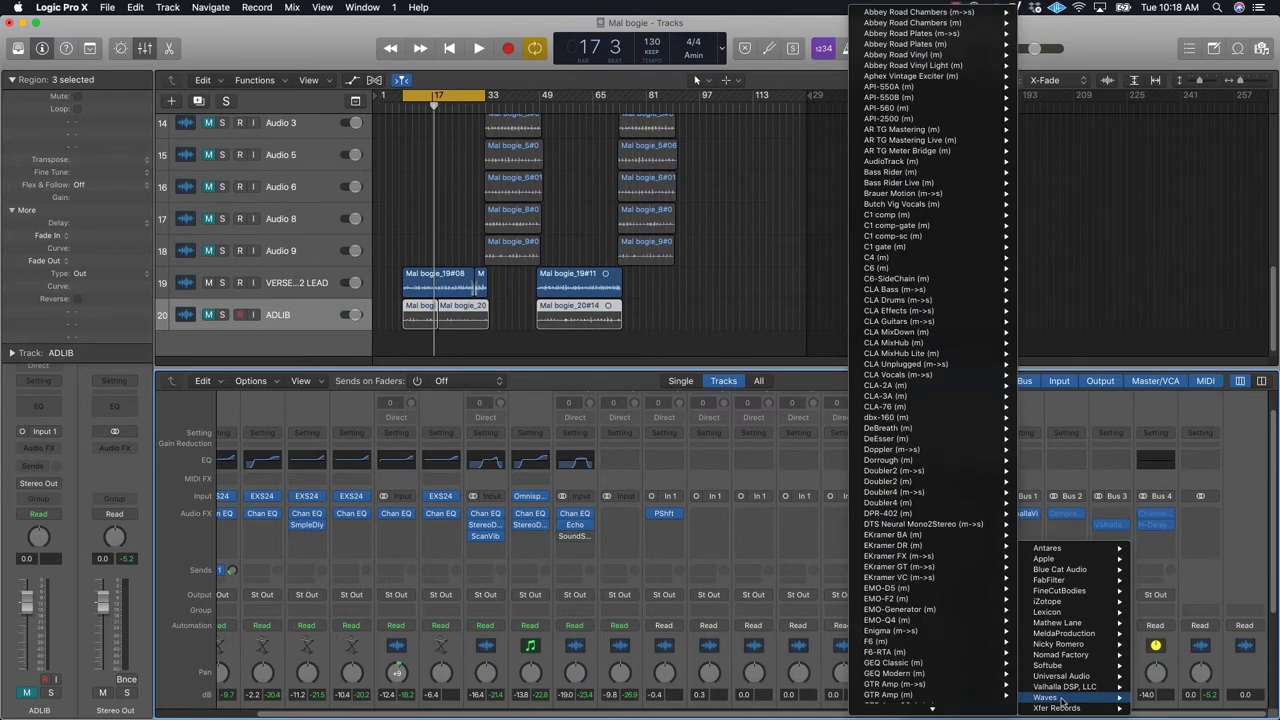
pyautogui.moveTo(928, 530)
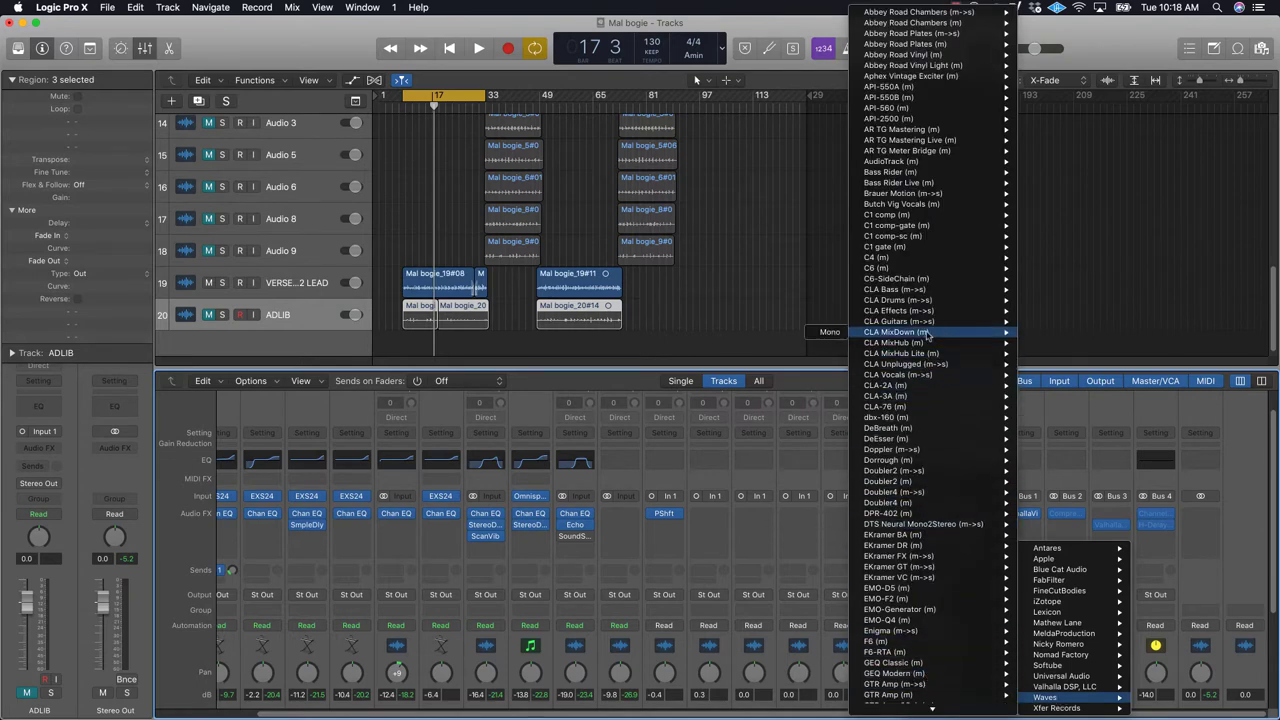
pyautogui.moveTo(932, 312)
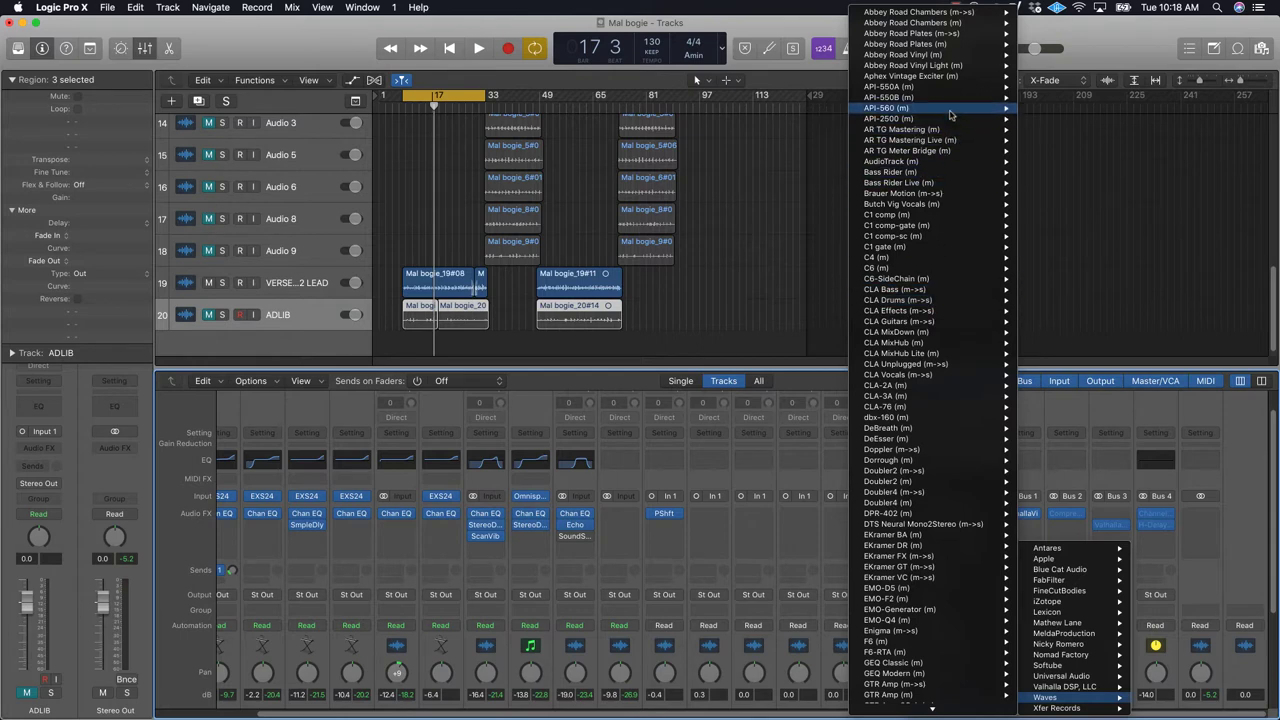
pyautogui.moveTo(952, 108)
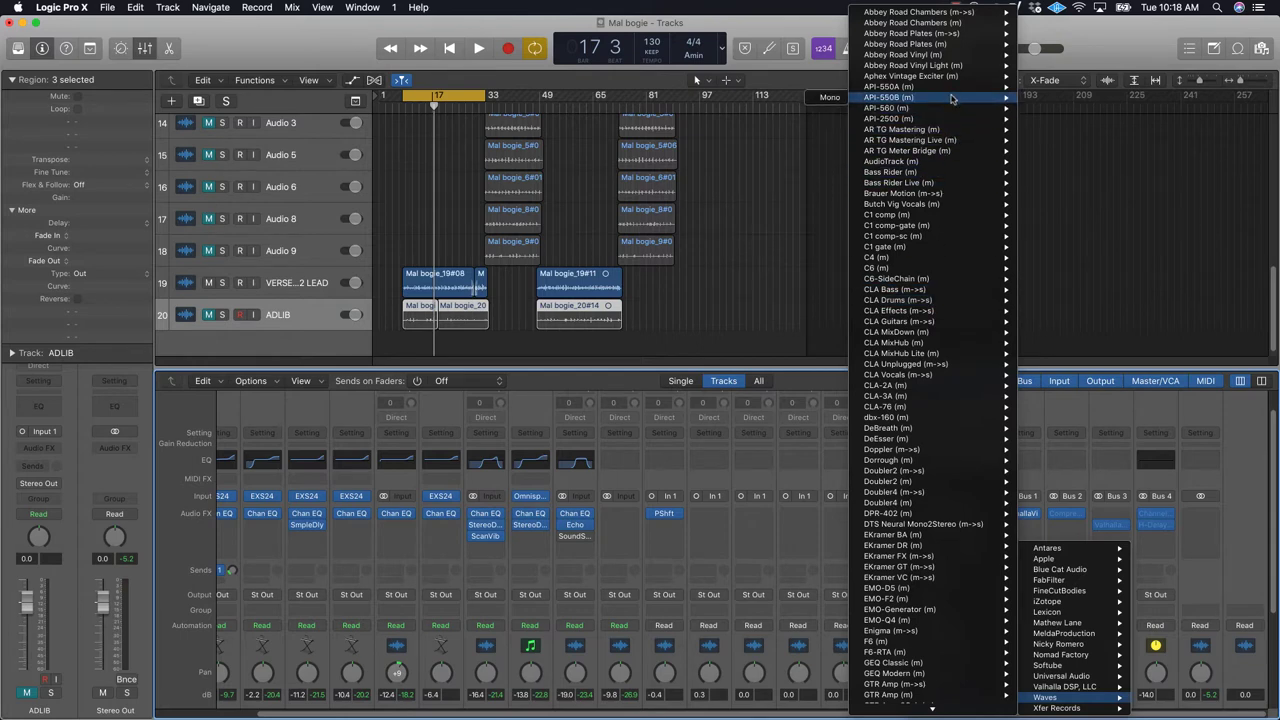
pyautogui.click(830, 97)
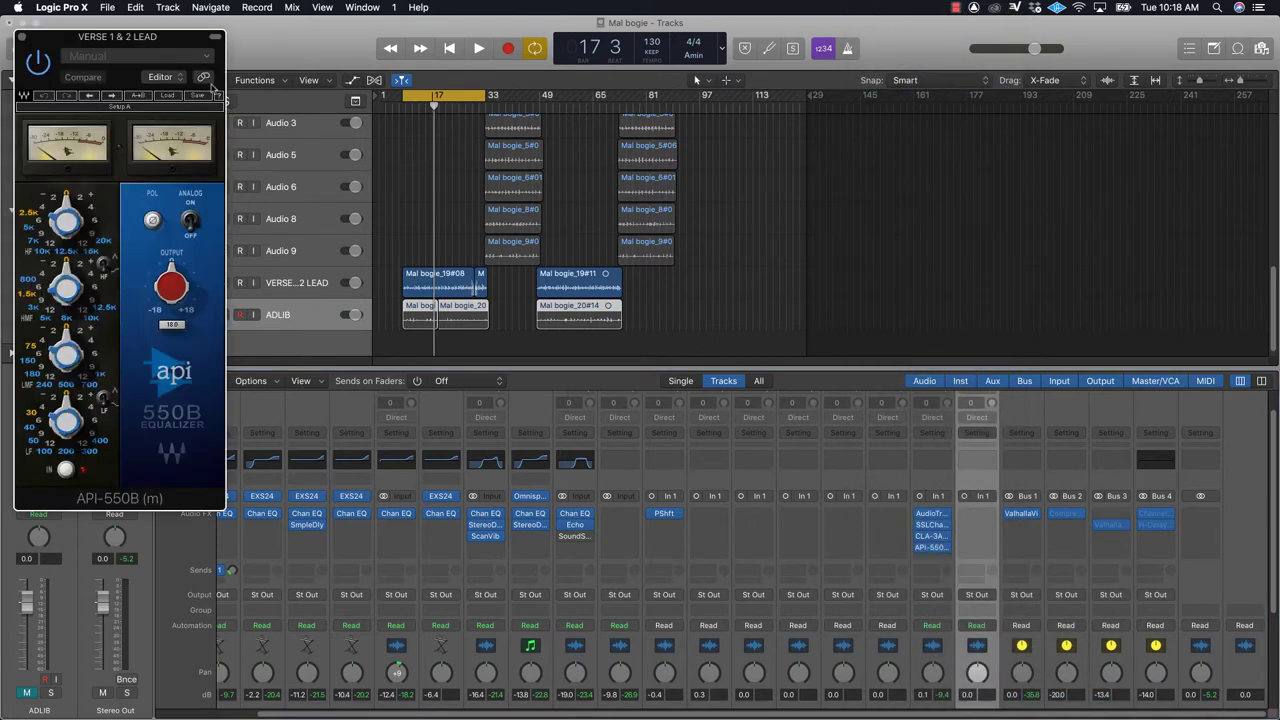
pyautogui.moveTo(181, 48); pyautogui.dragTo(771, 172)
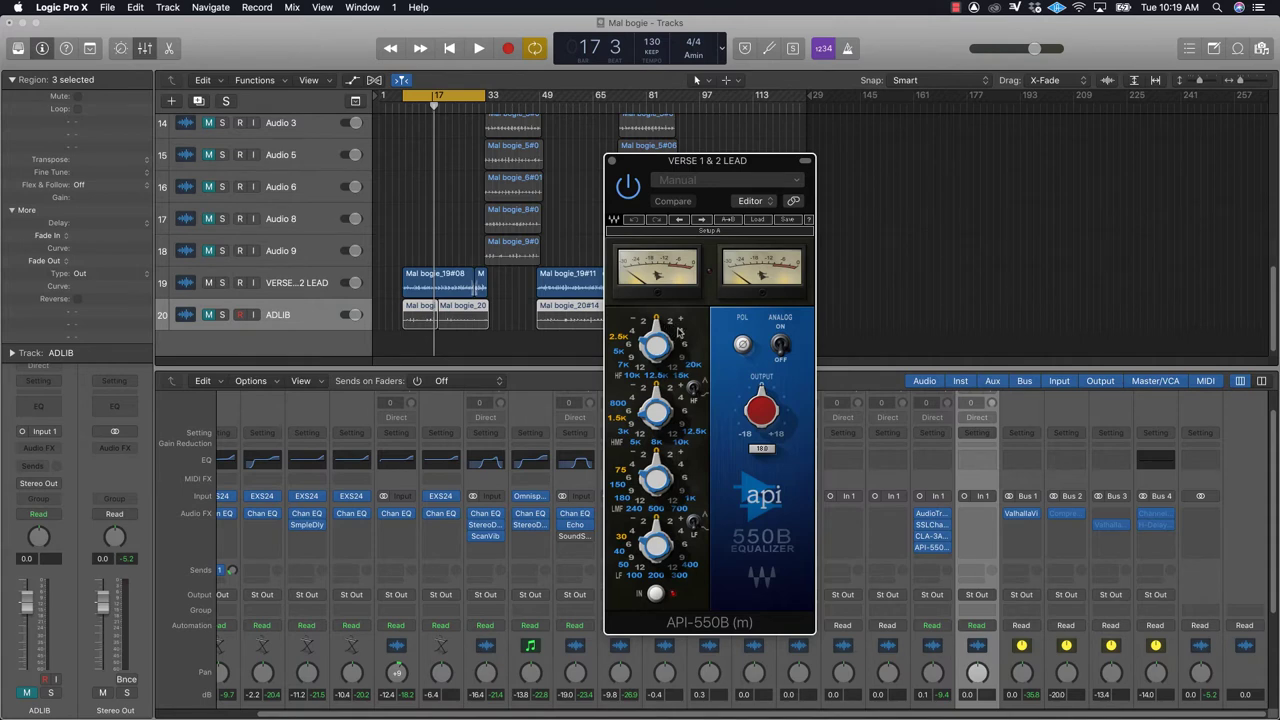
# Step: Boost API-550B's high-frequency band by about 4 dB while playing the mix, stop playback and close the equalizer window
pyautogui.press('space')
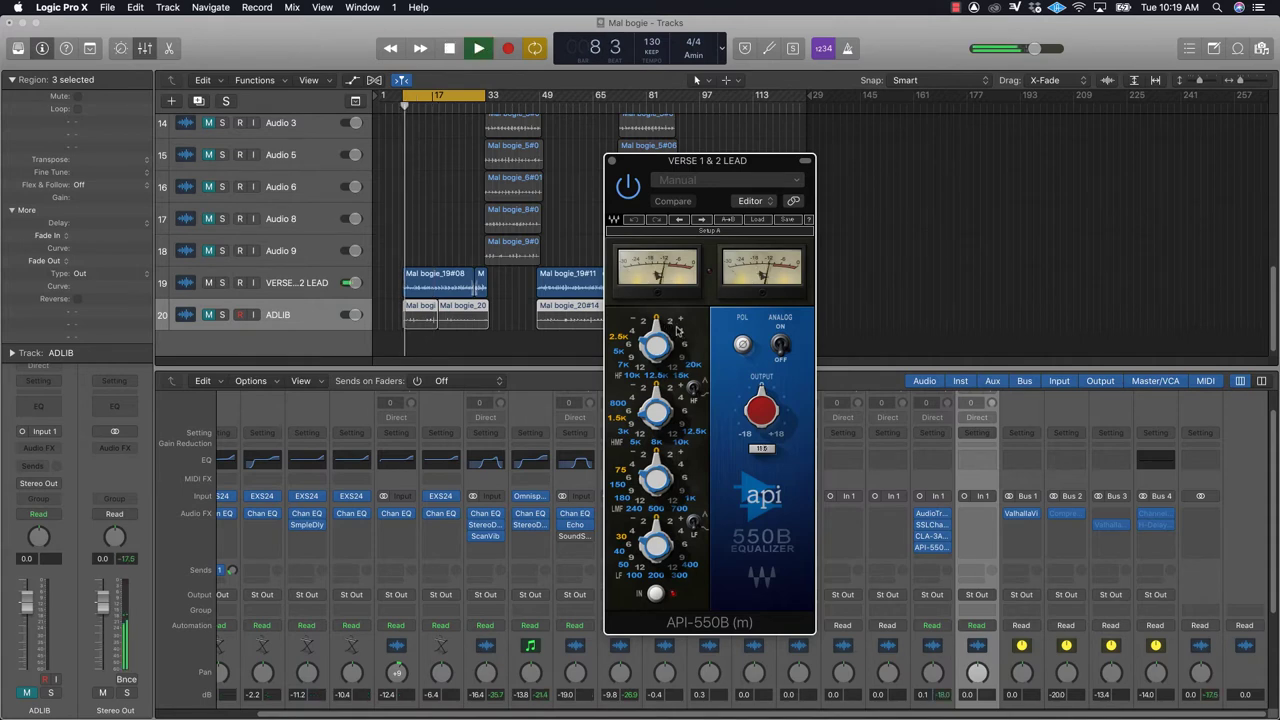
pyautogui.click(672, 322)
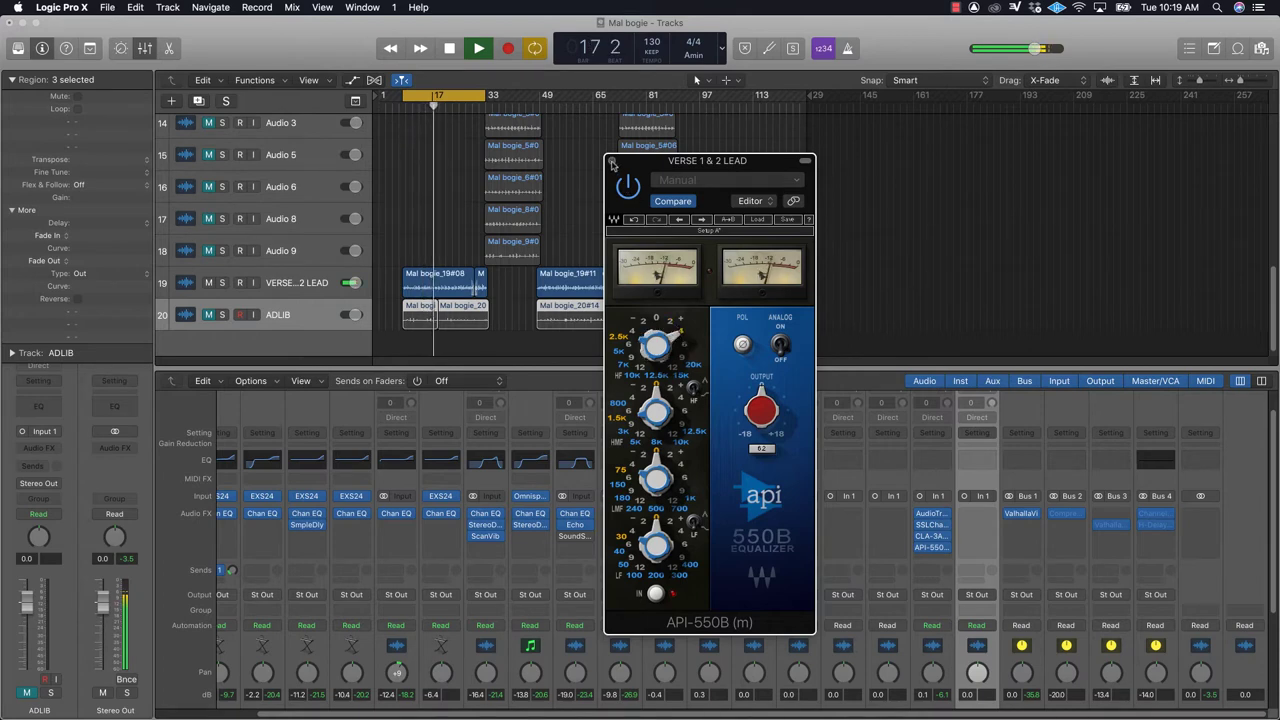
pyautogui.press('space')
pyautogui.click(612, 162)
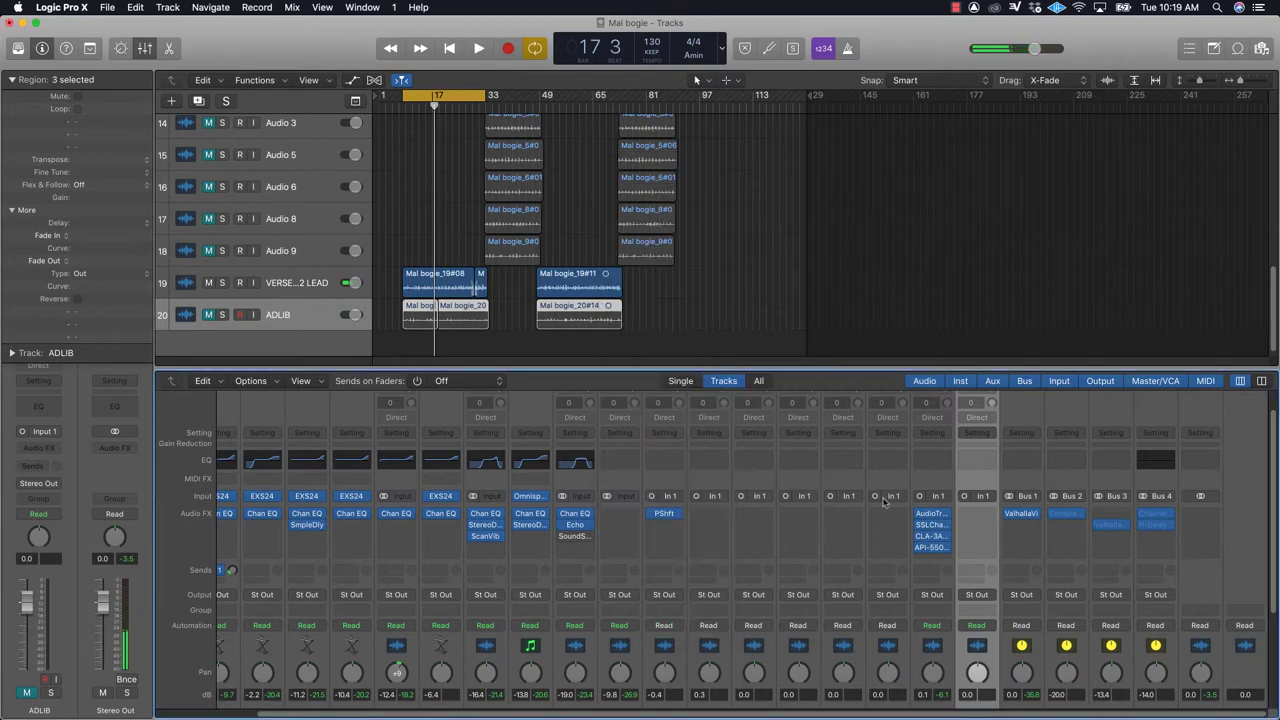
# Step: Insert the mono Waves DeEsser below API-550B on VERSE 1 & 2 LEAD and place its window over the mixer
pyautogui.click(944, 560)
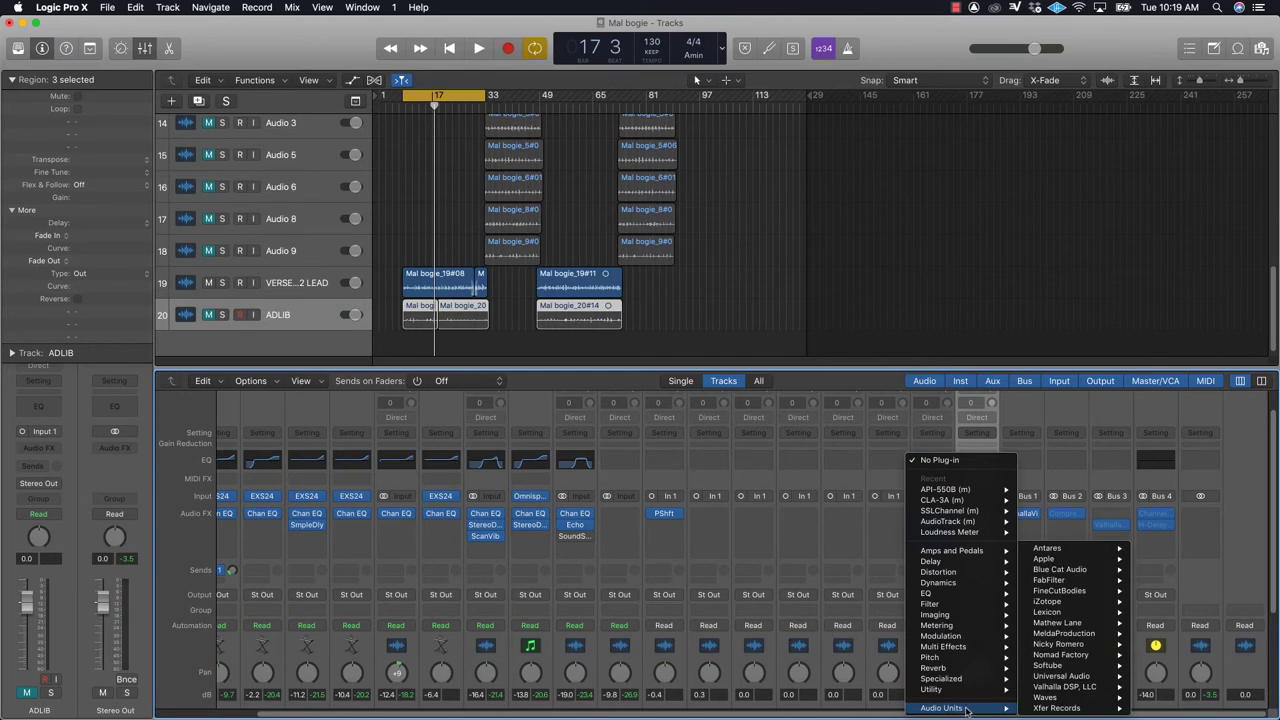
pyautogui.moveTo(1085, 668)
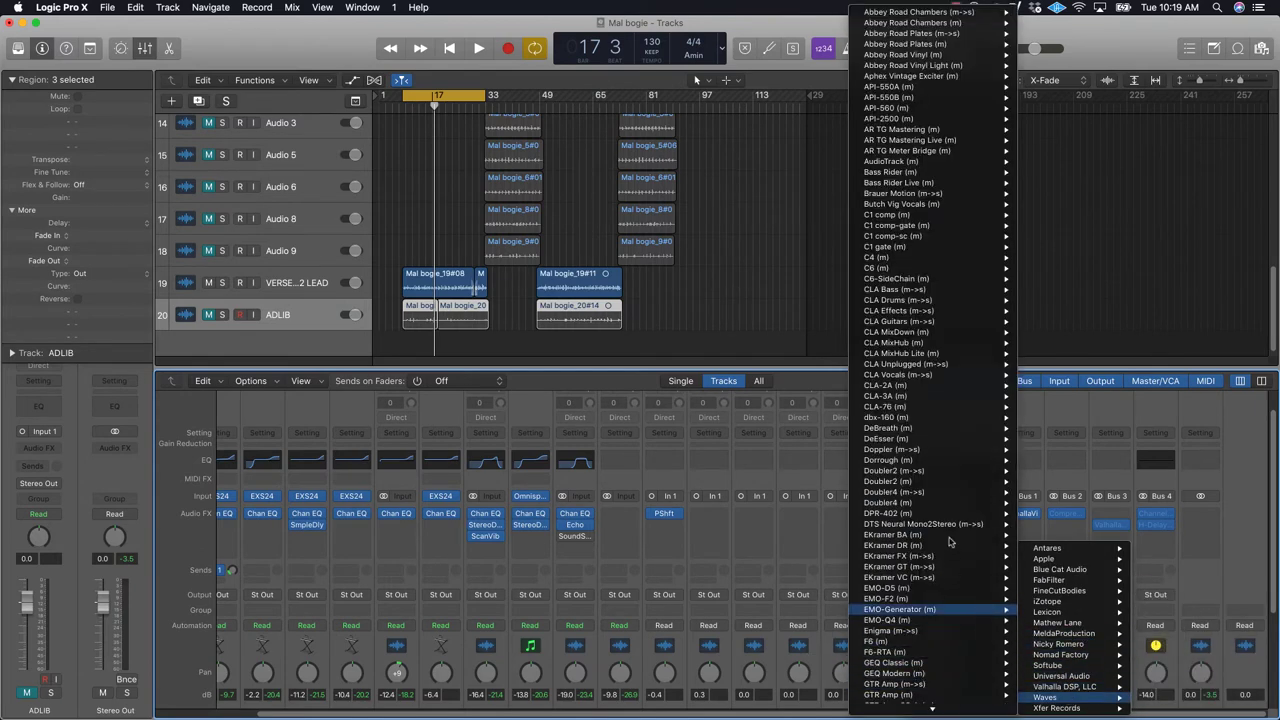
pyautogui.moveTo(950, 441)
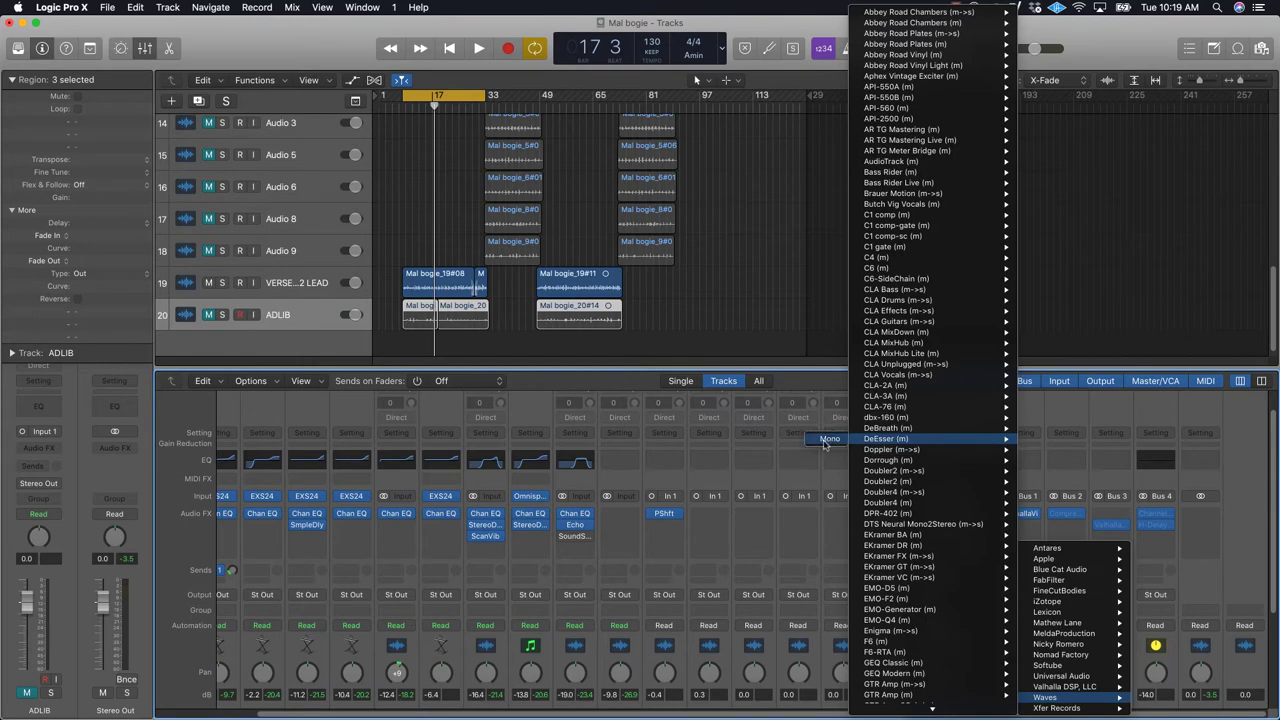
pyautogui.click(825, 445)
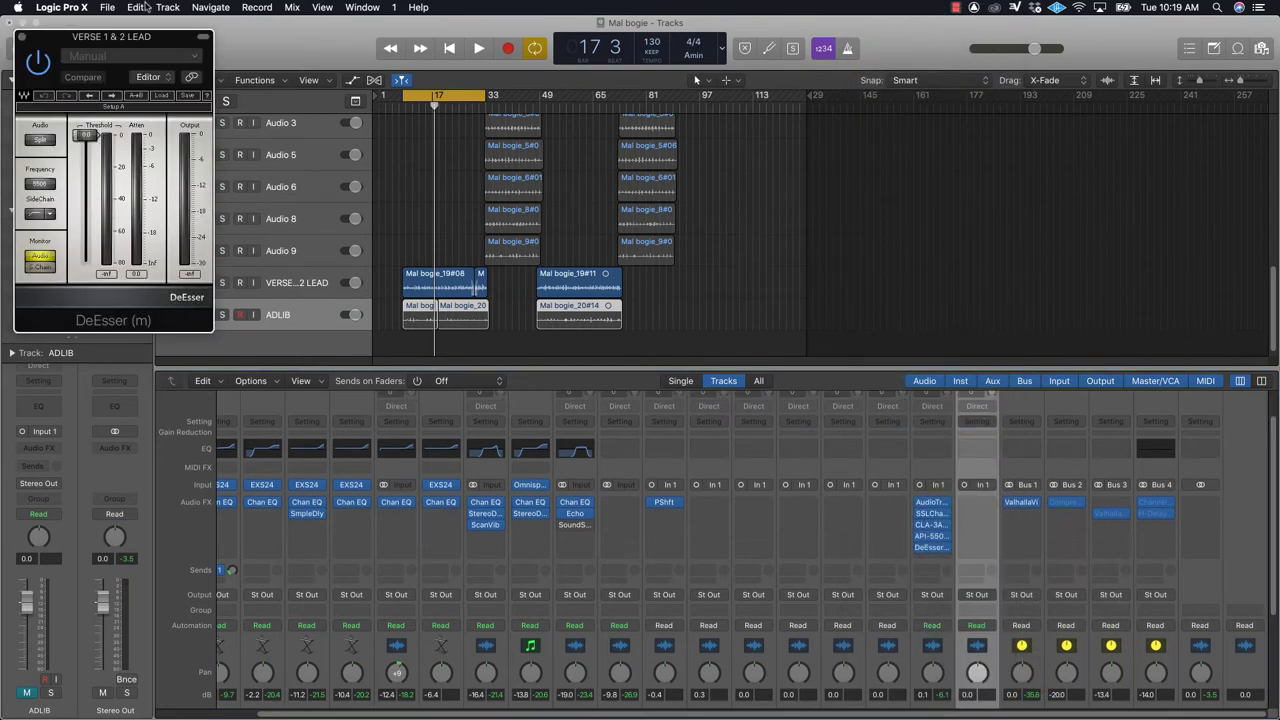
pyautogui.moveTo(158, 38); pyautogui.dragTo(598, 368)
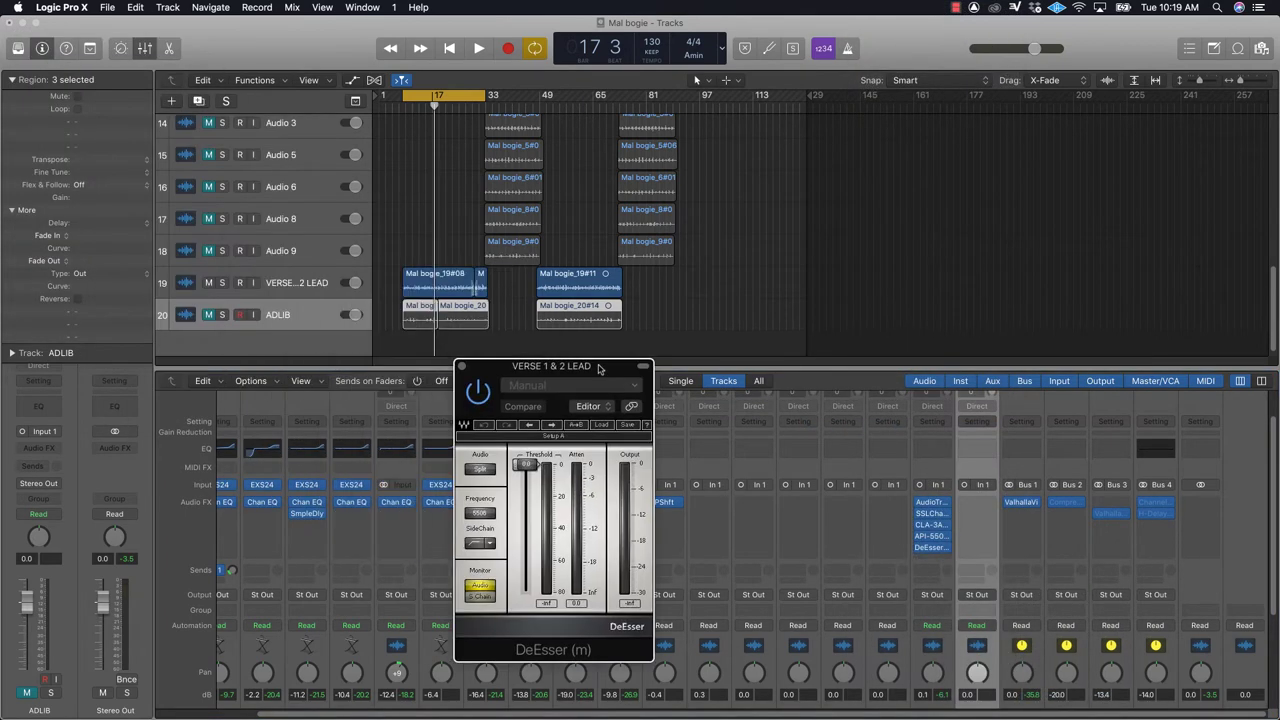
# Step: Solo VERSE 1 & 2 LEAD, set the DeEsser's frequency to 6173 while monitoring its side chain, and return monitoring to audio
pyautogui.click(485, 597)
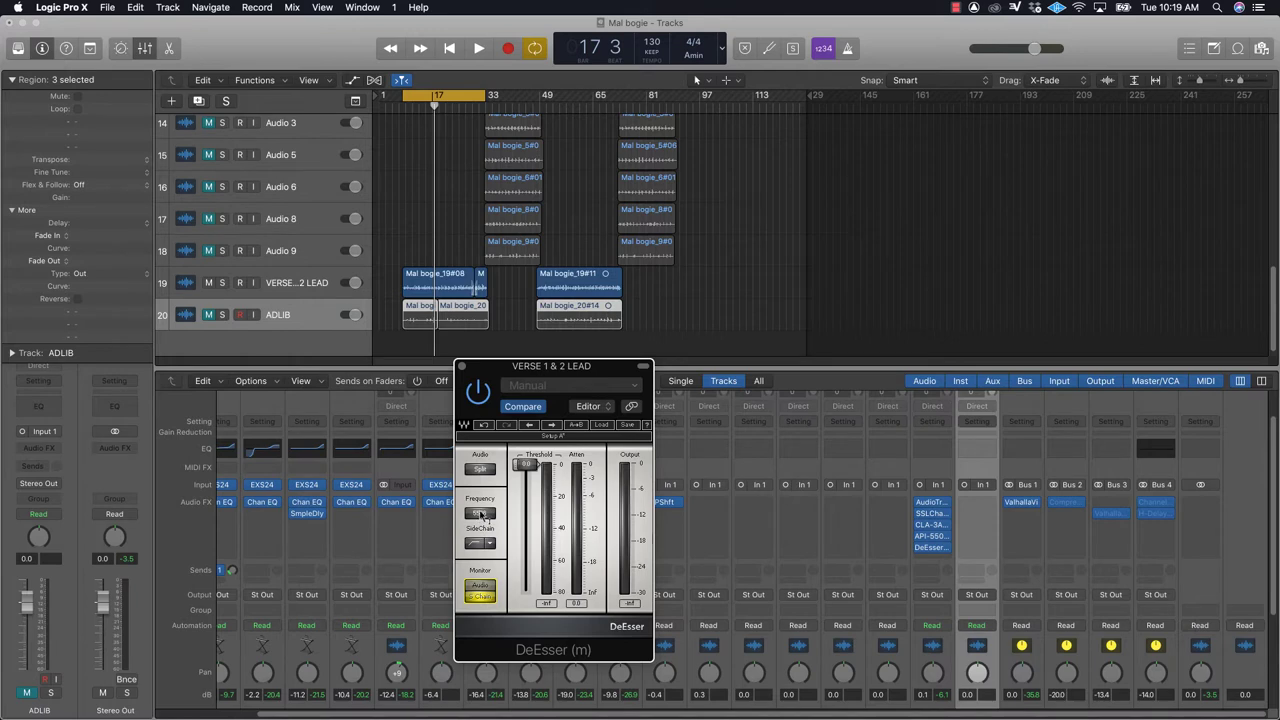
pyautogui.press('space')
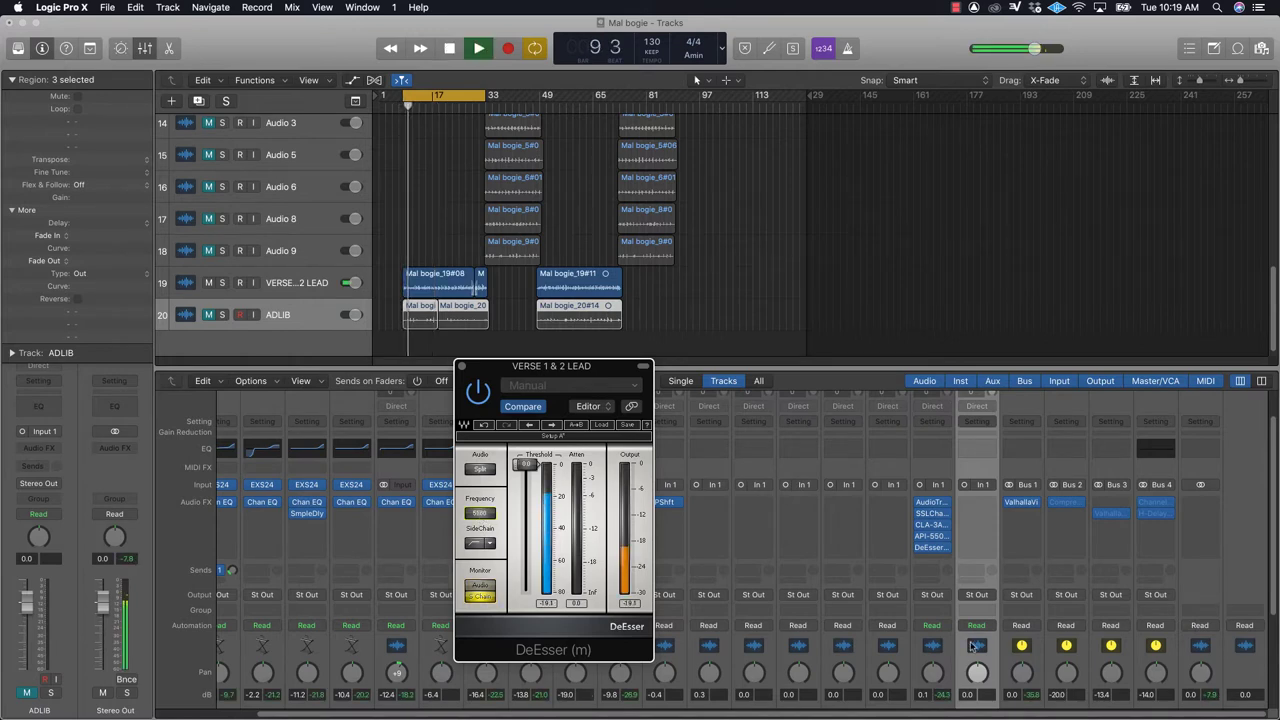
pyautogui.scroll(-3, 970, 645)
pyautogui.scroll(-2, 965, 655)
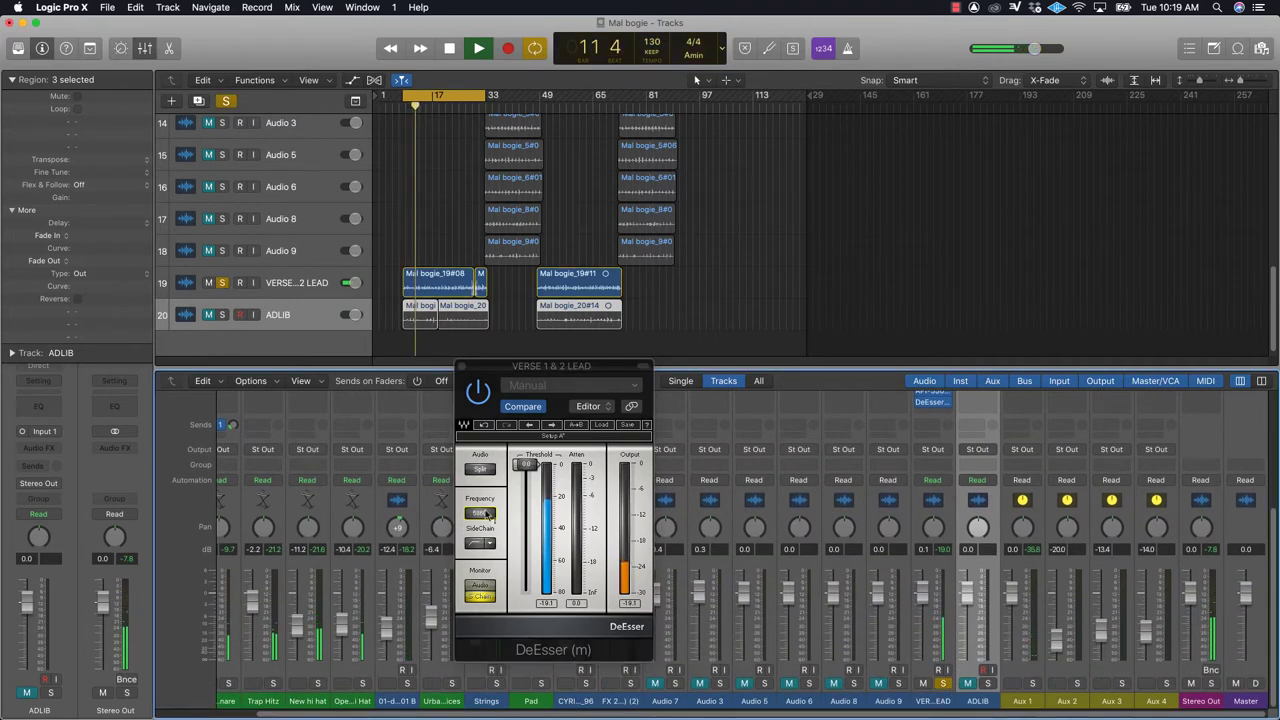
pyautogui.click(944, 684)
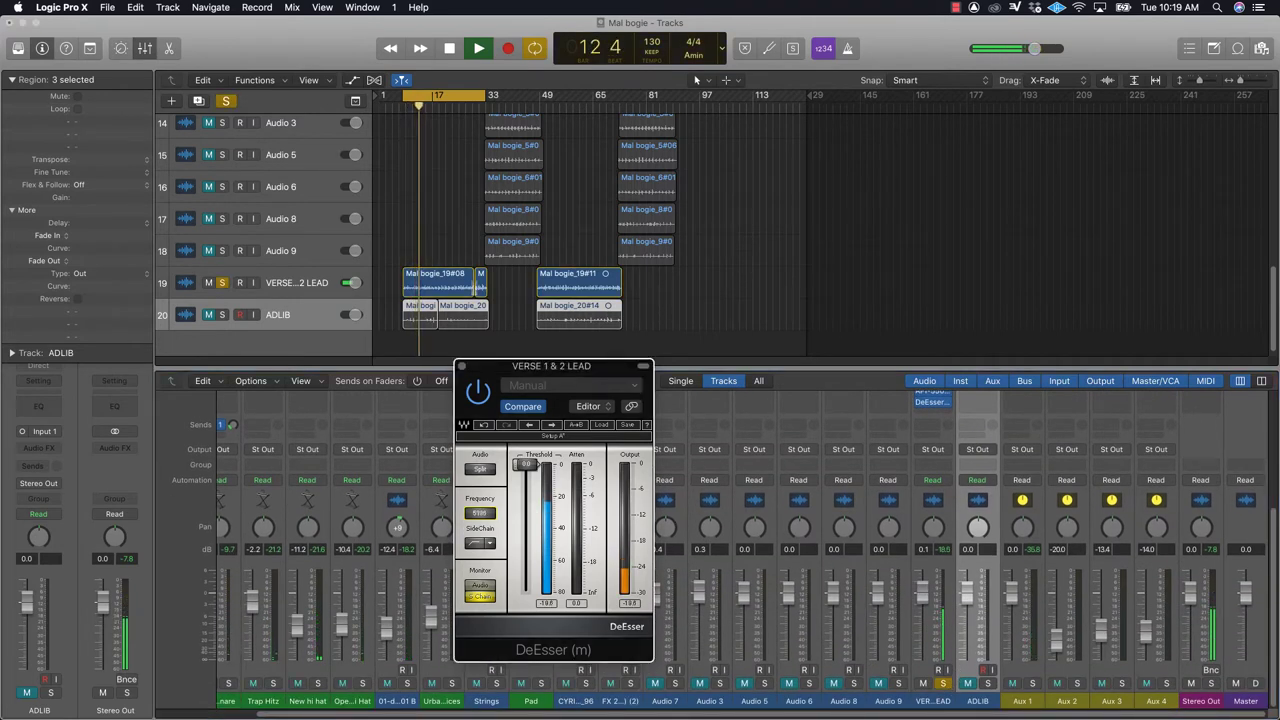
pyautogui.click(479, 597)
pyautogui.press('space')
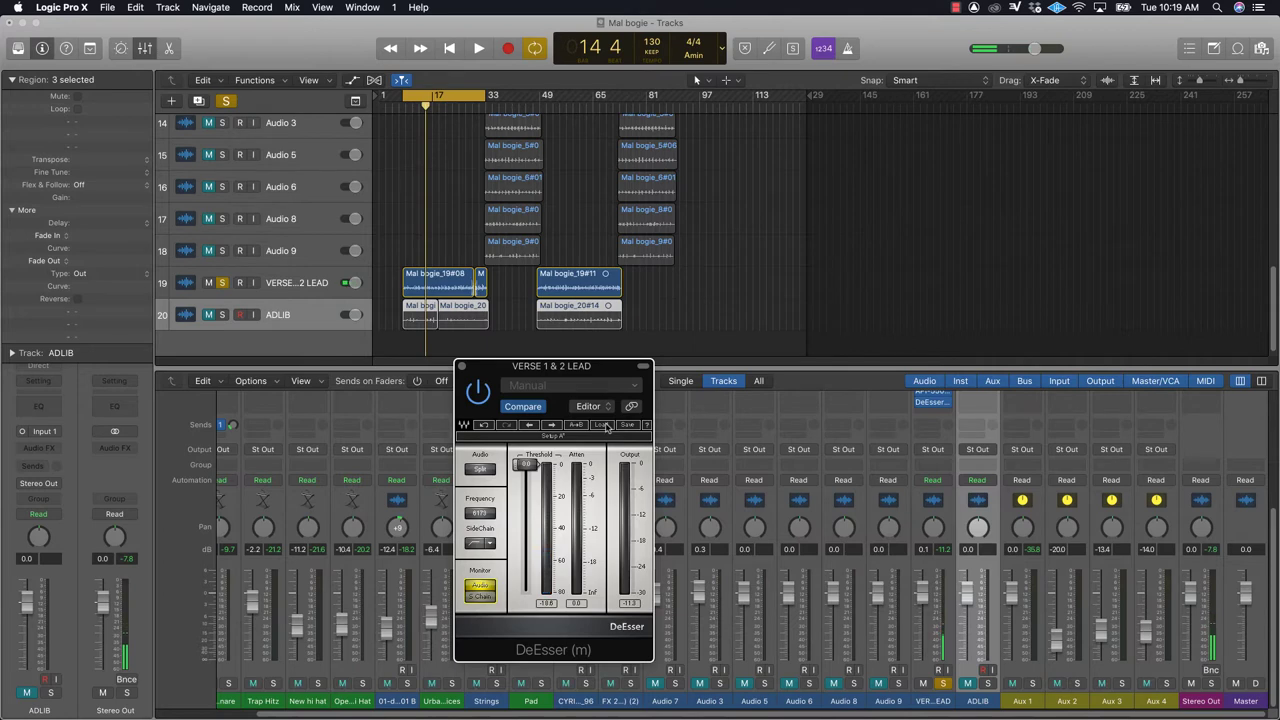
# Step: Load the Male Ess factory preset in the DeEsser and reposition its window over the mixer
pyautogui.click(604, 425)
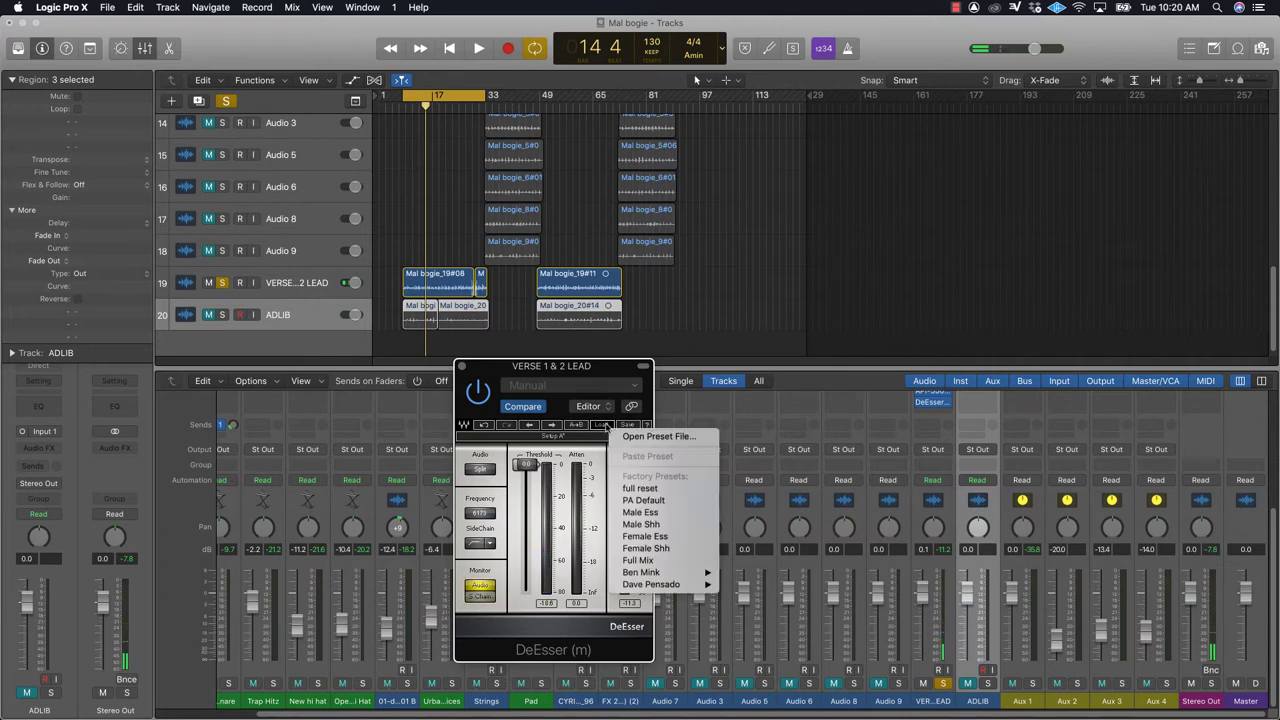
pyautogui.click(638, 513)
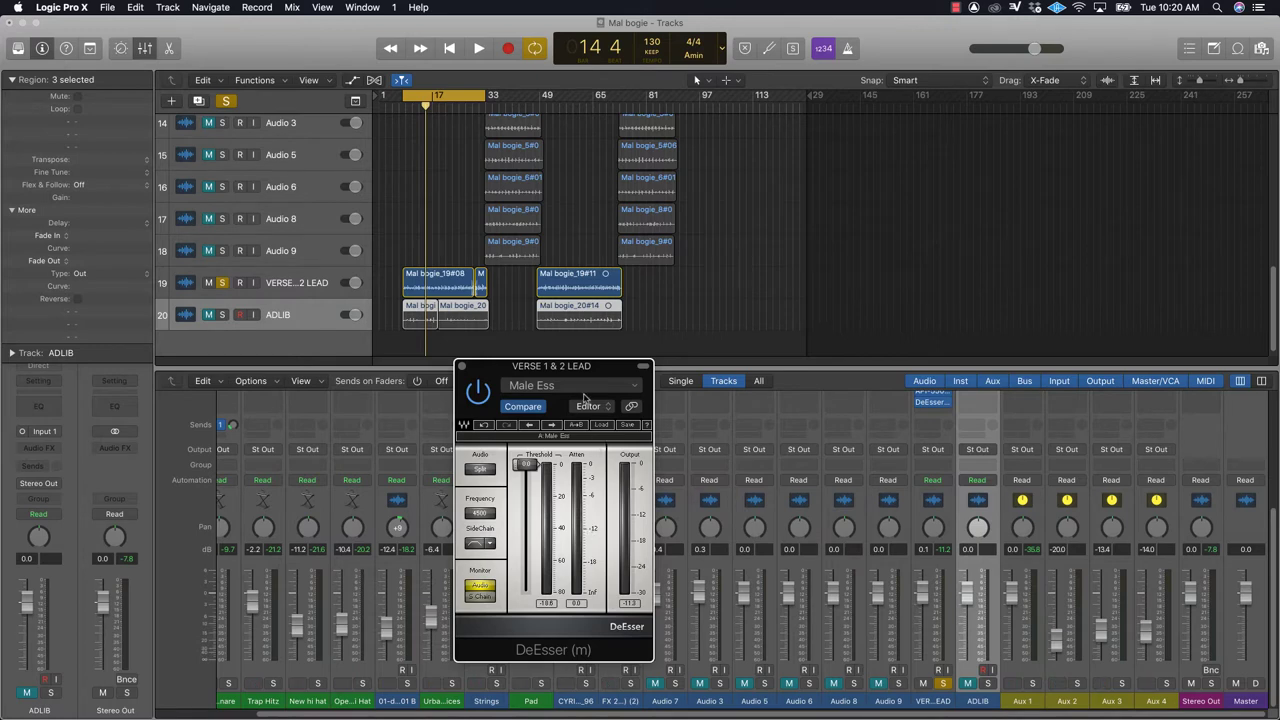
pyautogui.moveTo(581, 373); pyautogui.dragTo(732, 365)
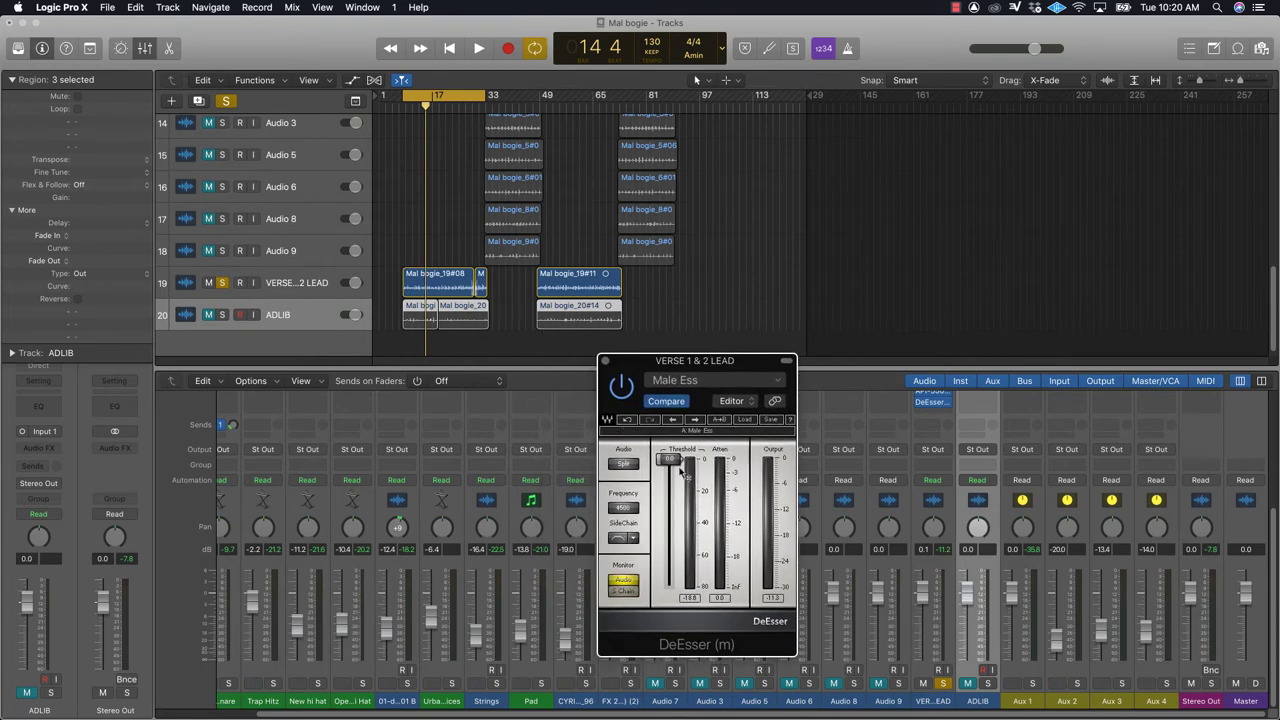
# Step: Unsolo the lead, set the DeEsser's threshold to -37.0 while playing the full mix, and close its window once playback is stopped
pyautogui.press('space')
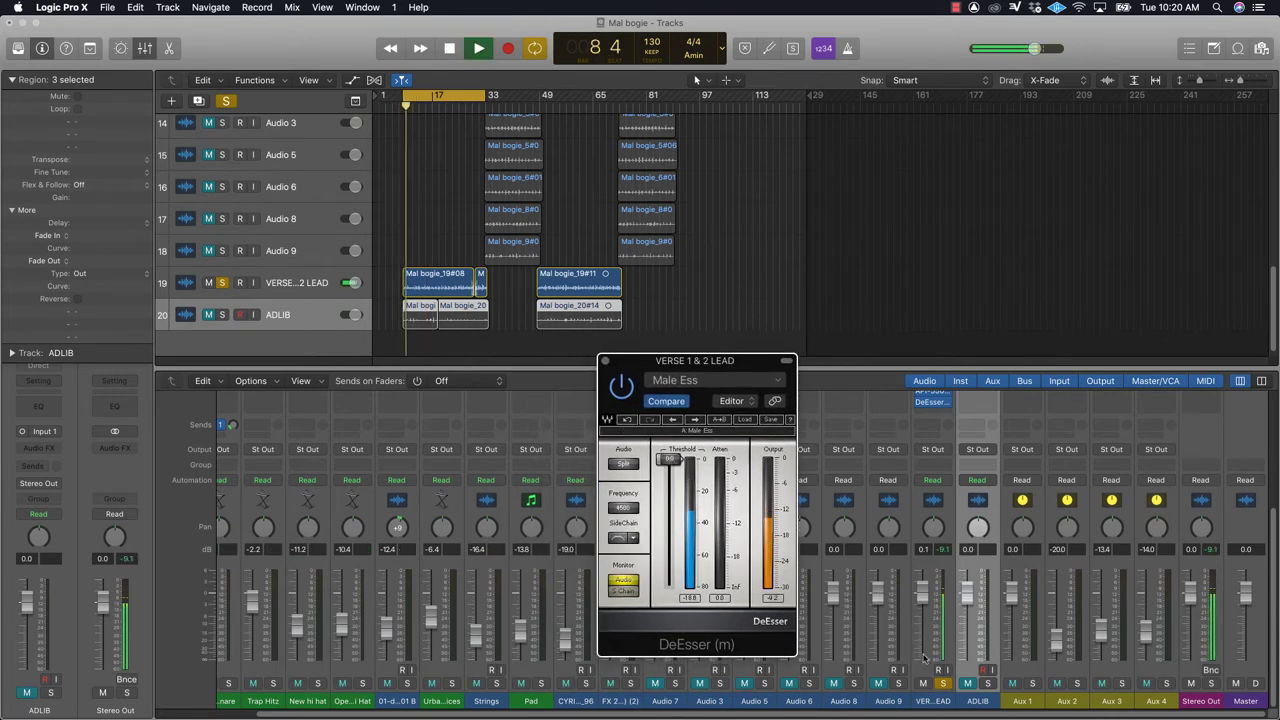
pyautogui.click(944, 684)
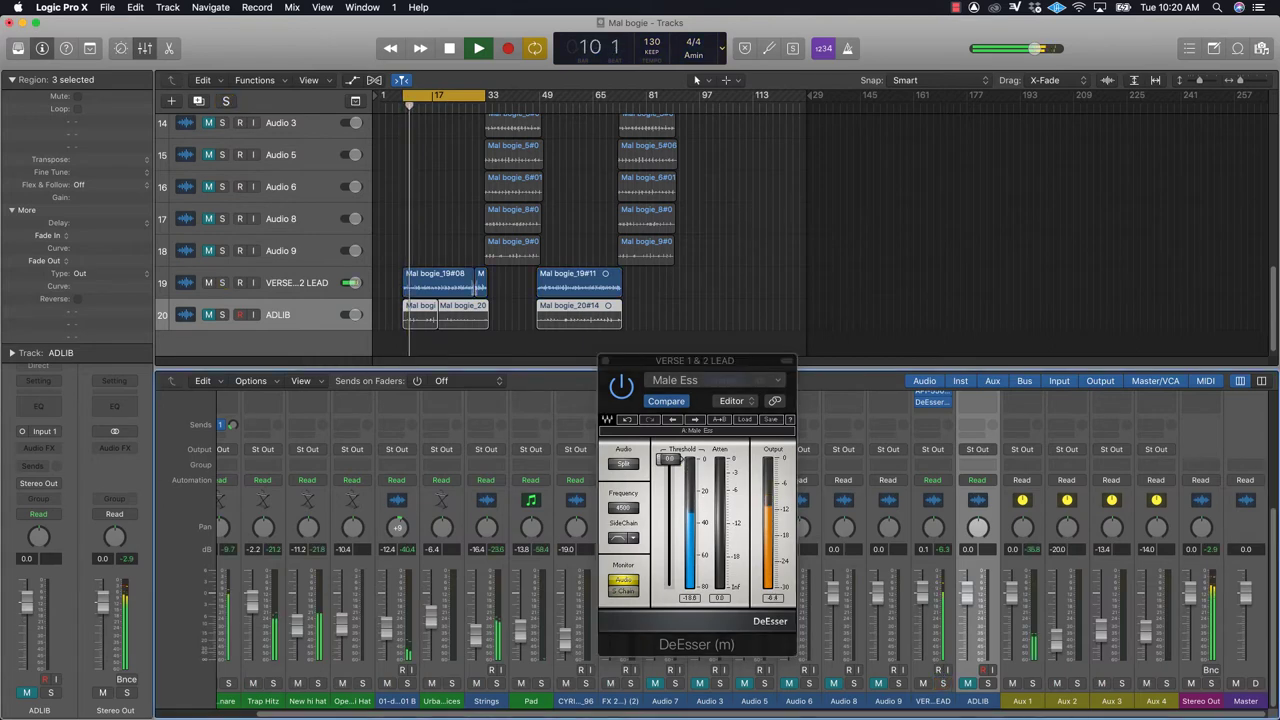
pyautogui.moveTo(668, 460); pyautogui.dragTo(668, 518)
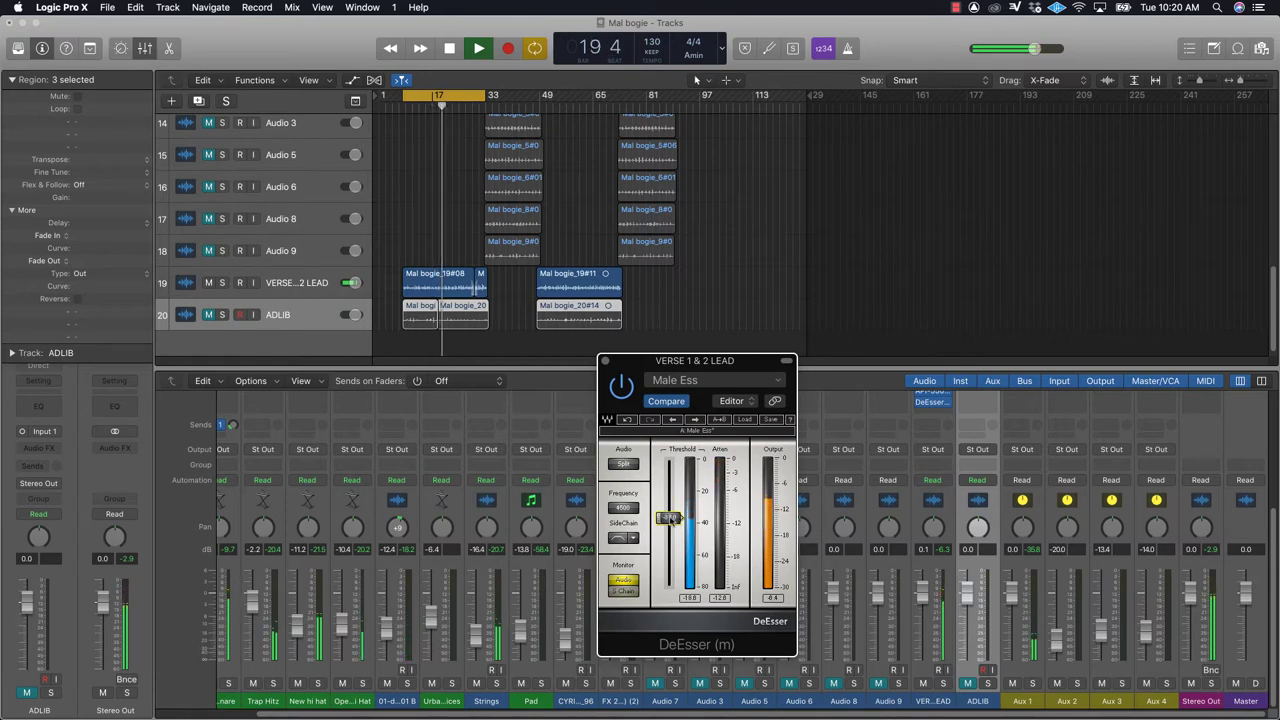
pyautogui.press('space')
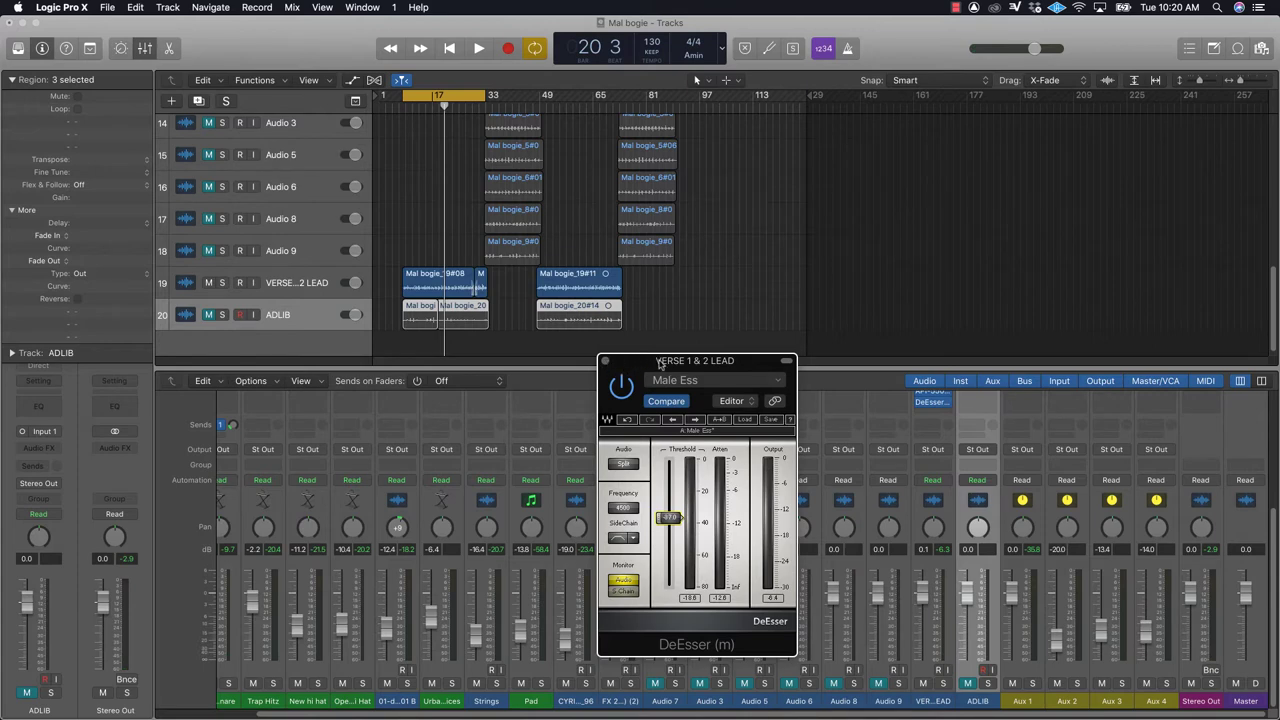
pyautogui.moveTo(654, 365); pyautogui.dragTo(694, 376)
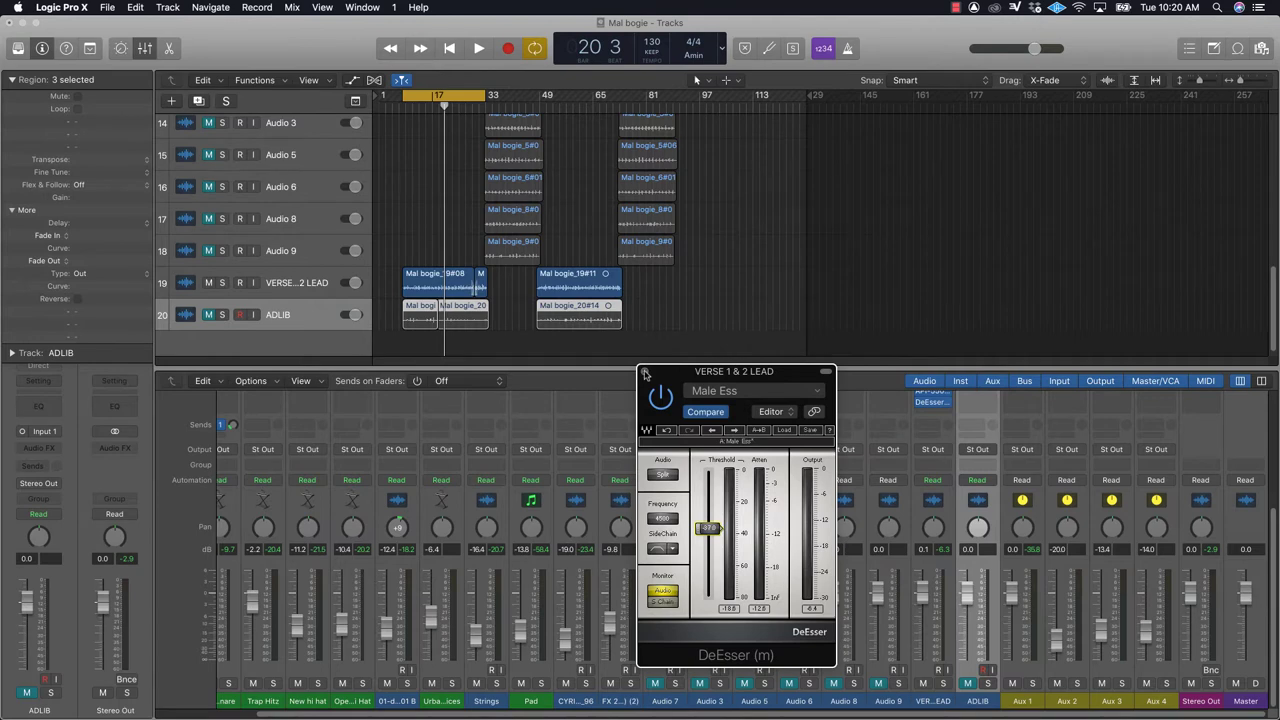
pyautogui.click(644, 372)
# Step: Add a send to the unused Bus 5 on the VERSE 1 & 2 LEAD channel
pyautogui.scroll(5, 940, 520)
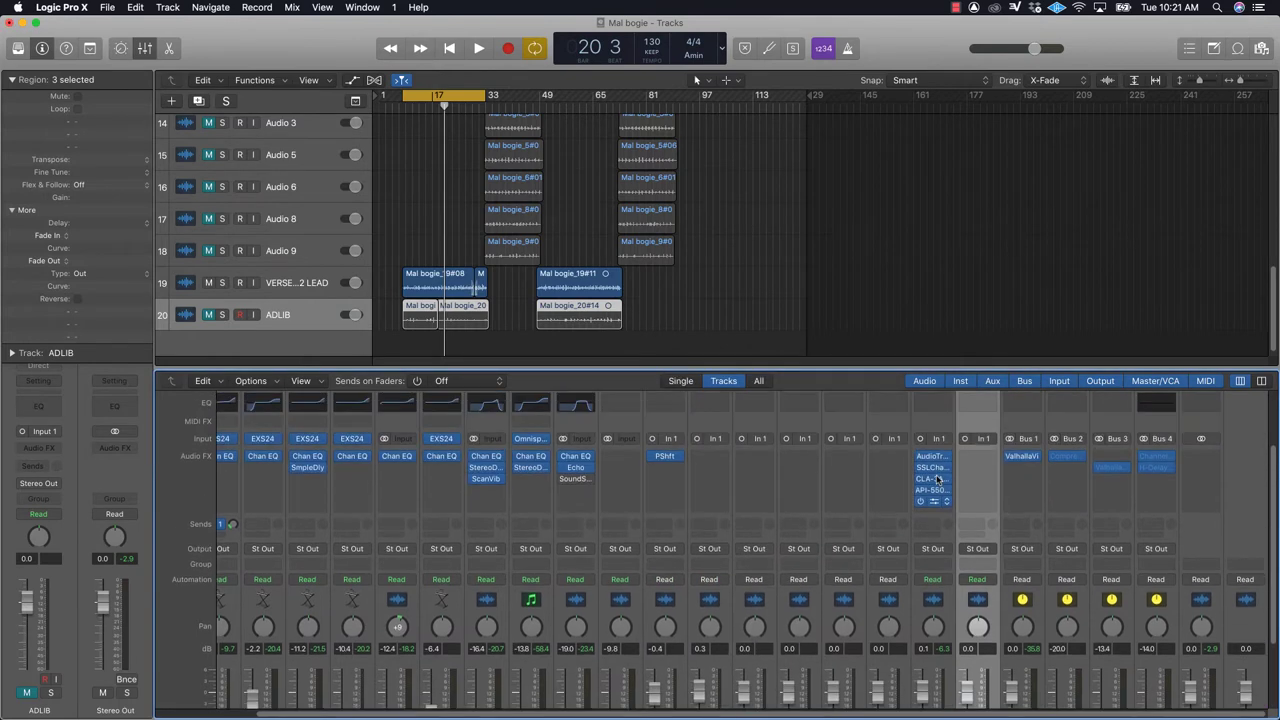
pyautogui.click(935, 528)
pyautogui.moveTo(937, 549)
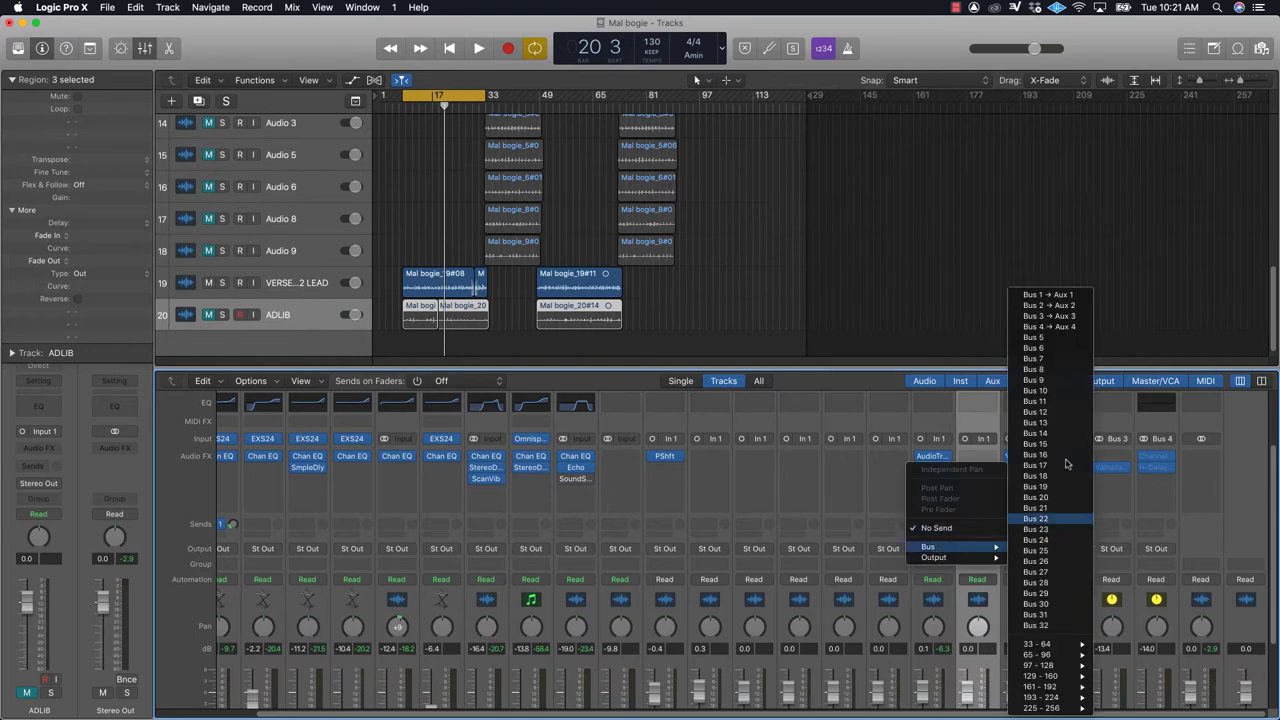
pyautogui.click(1057, 343)
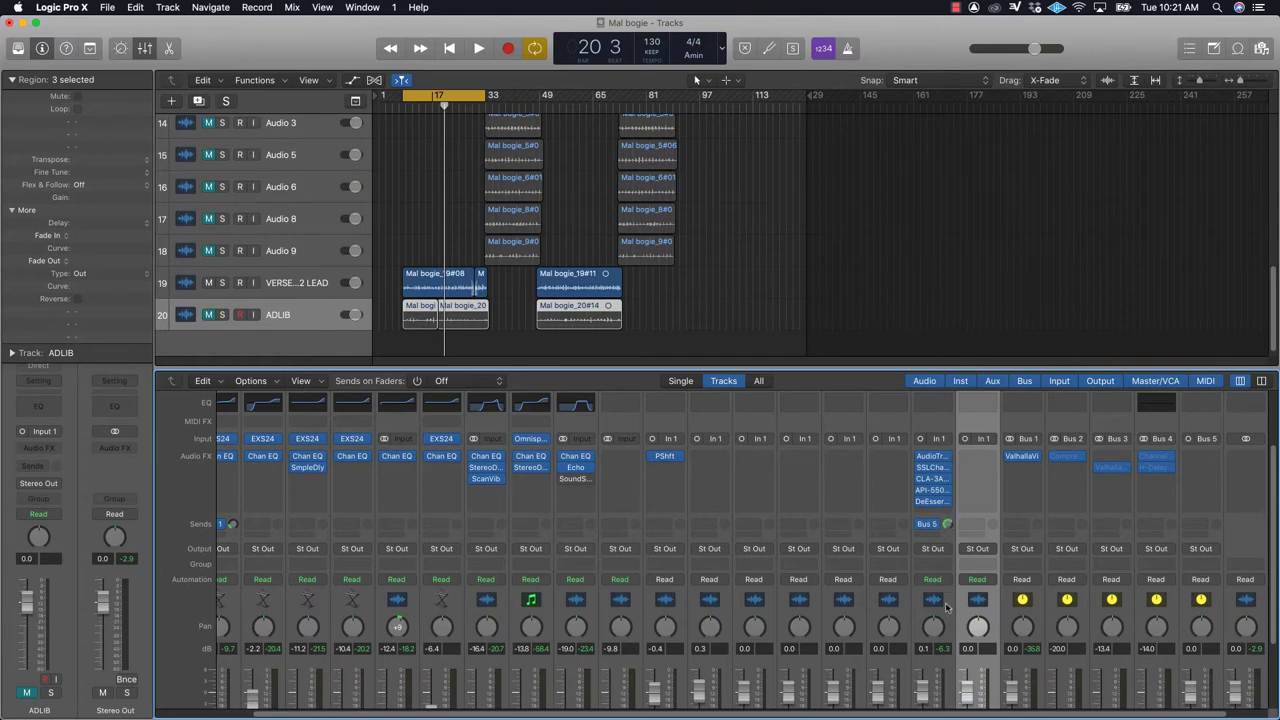
# Step: Insert the stereo Waves H-Reverb on the new Aux 5 channel and place its window above the mixer
pyautogui.hscroll(2, 947, 606)
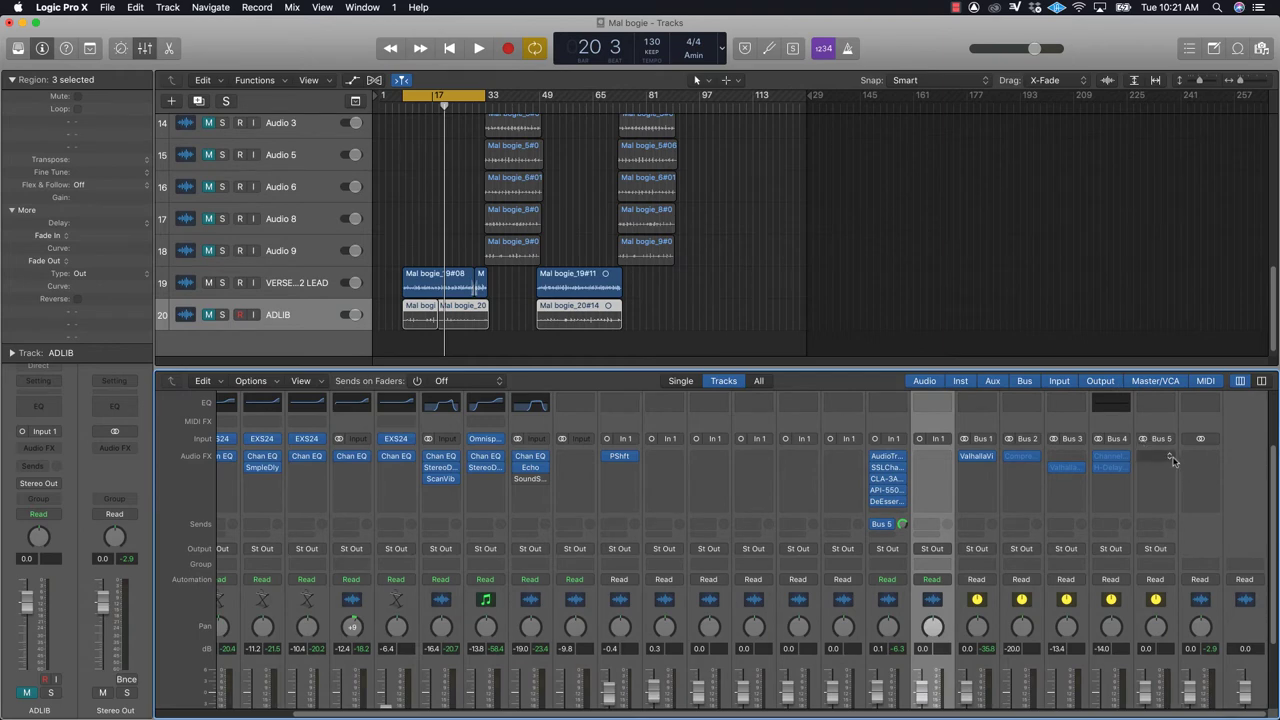
pyautogui.click(1168, 458)
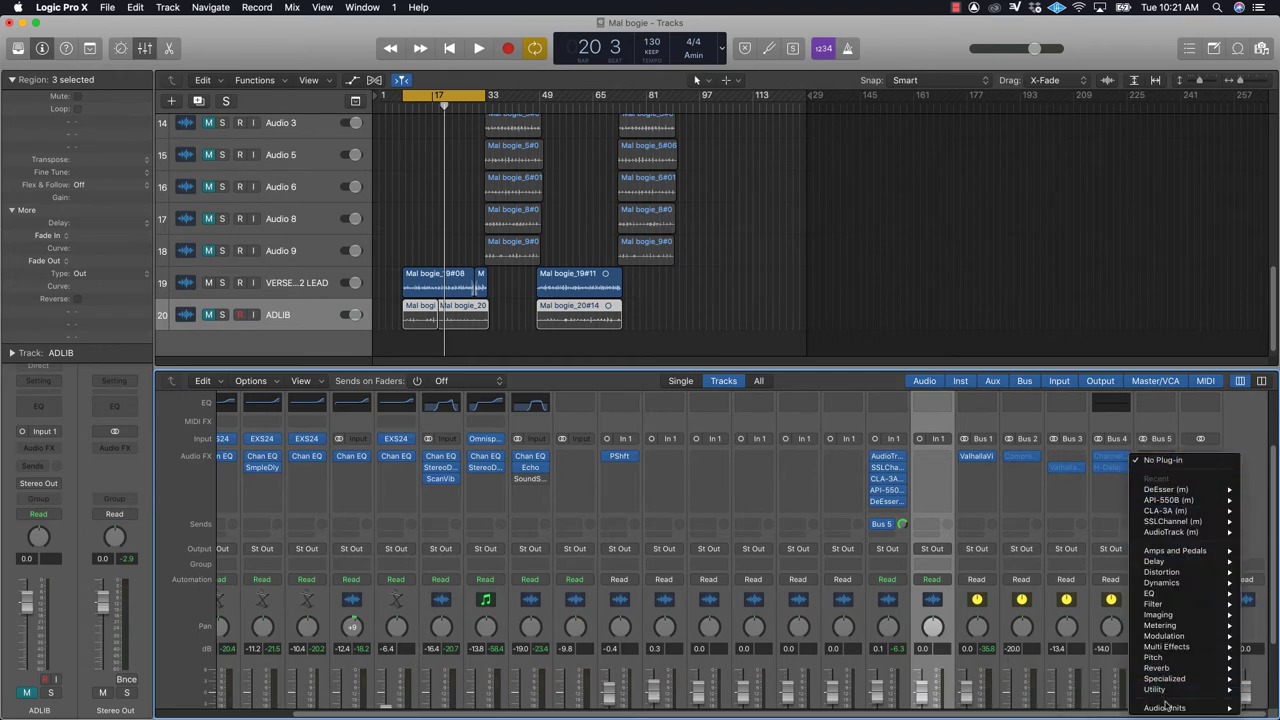
pyautogui.moveTo(1166, 708)
pyautogui.moveTo(1102, 697)
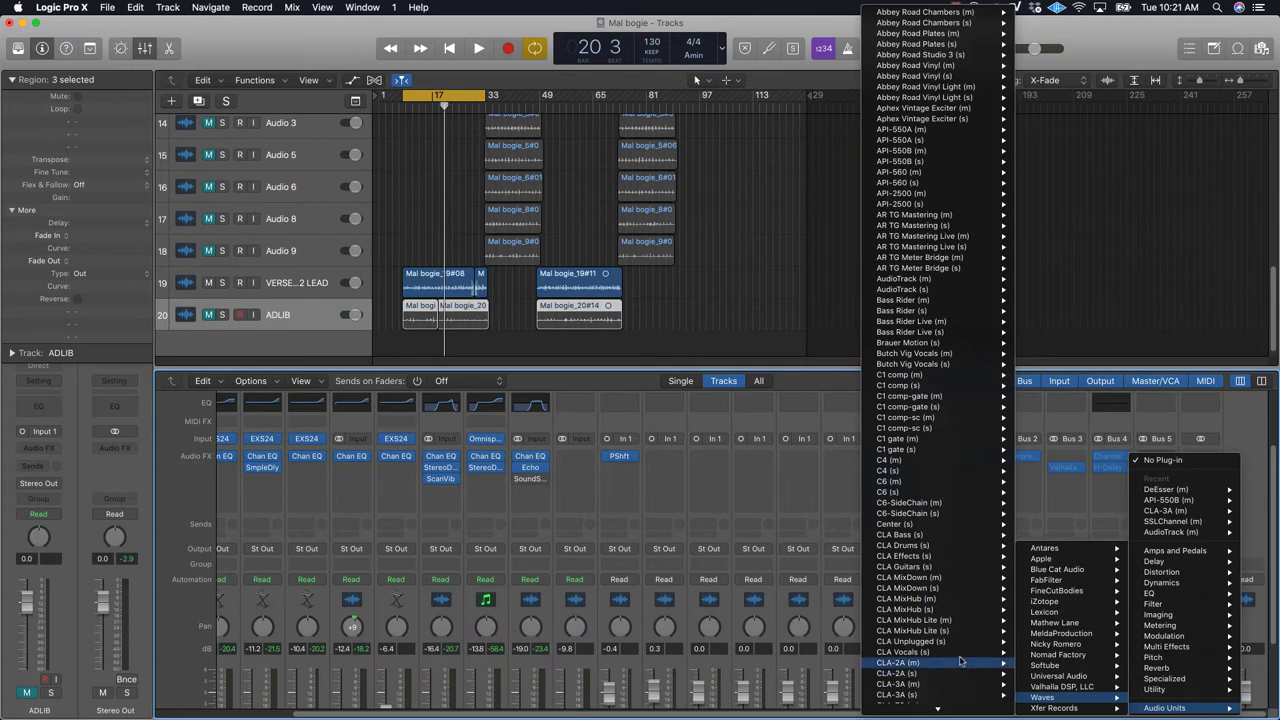
pyautogui.moveTo(955, 649)
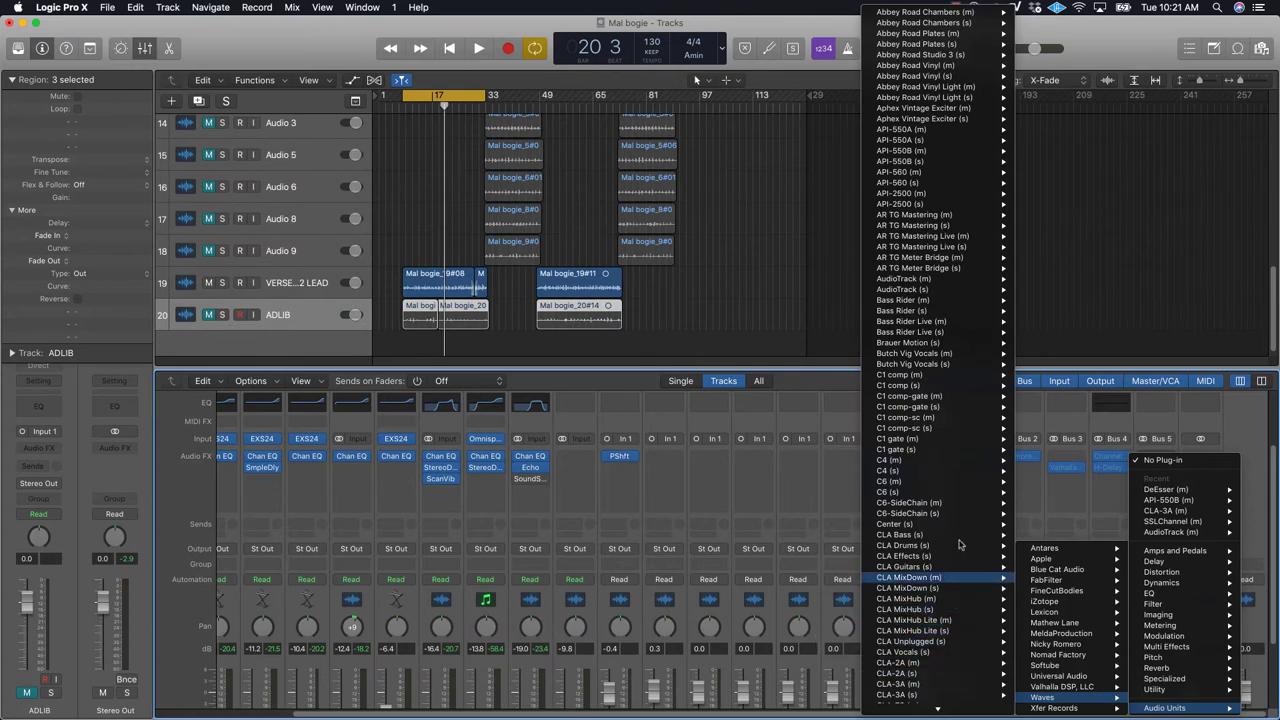
pyautogui.moveTo(939, 707)
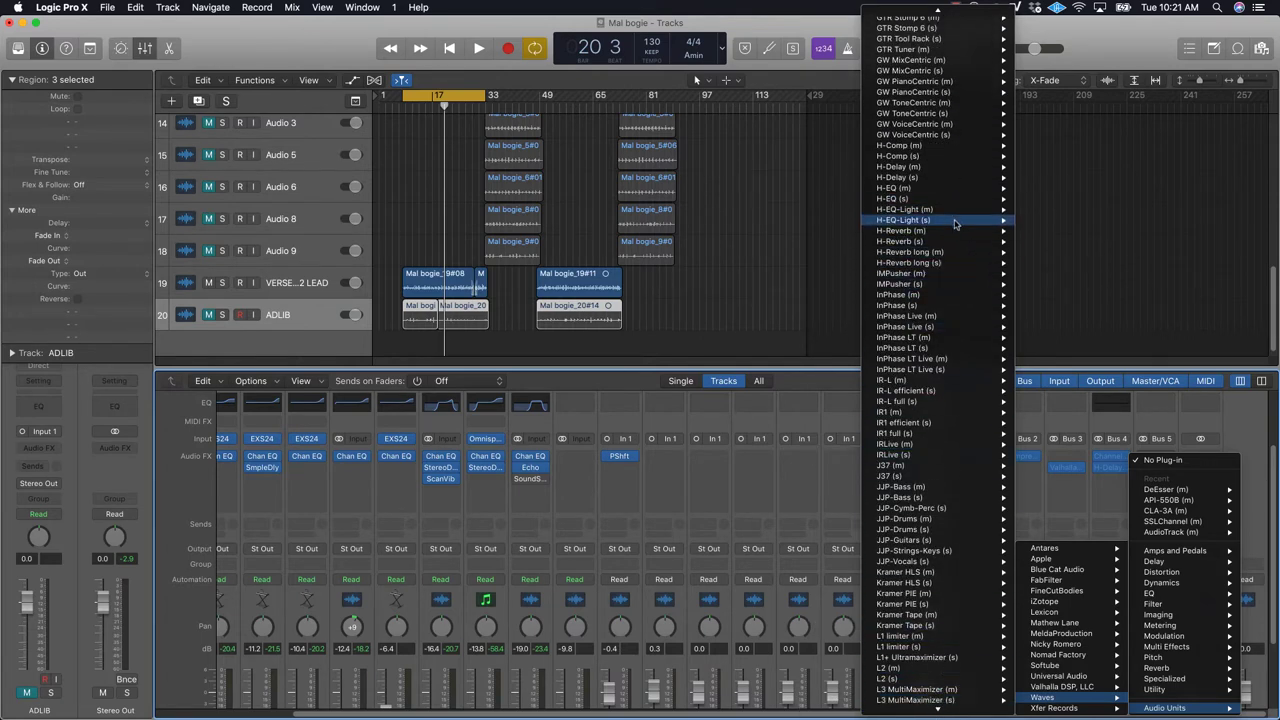
pyautogui.click(730, 225)
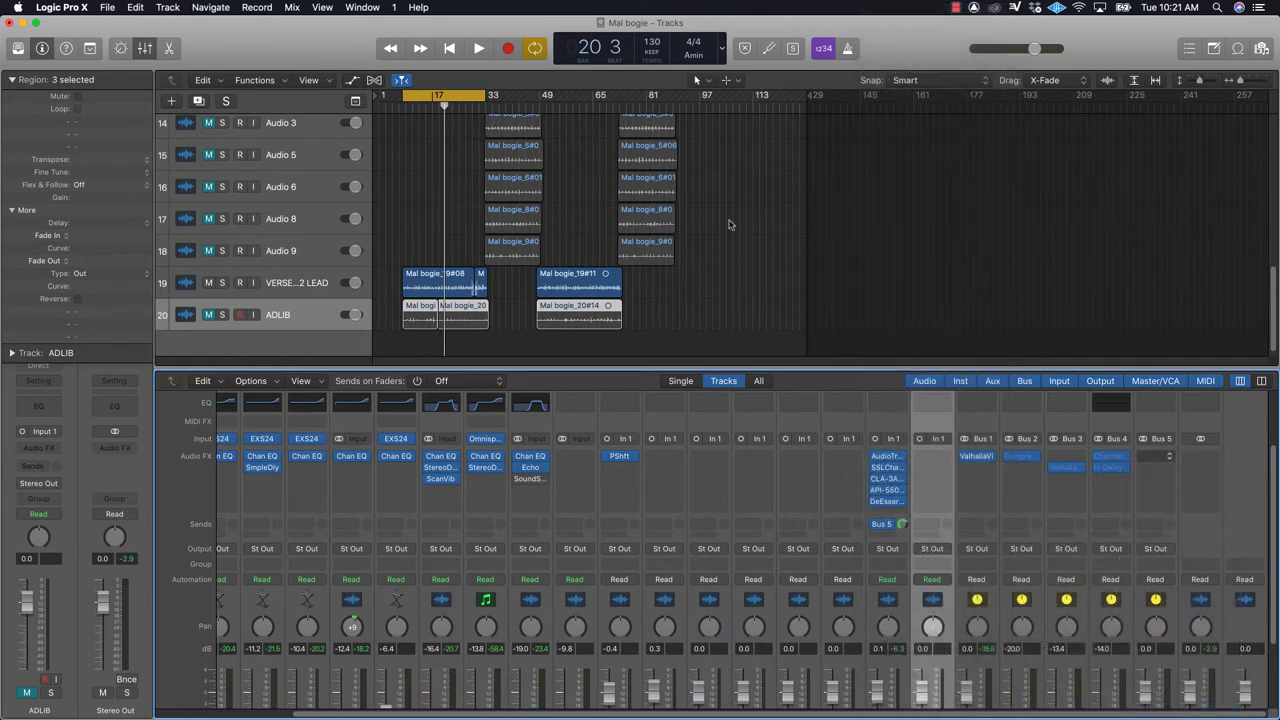
pyautogui.moveTo(334, 46); pyautogui.dragTo(729, 222)
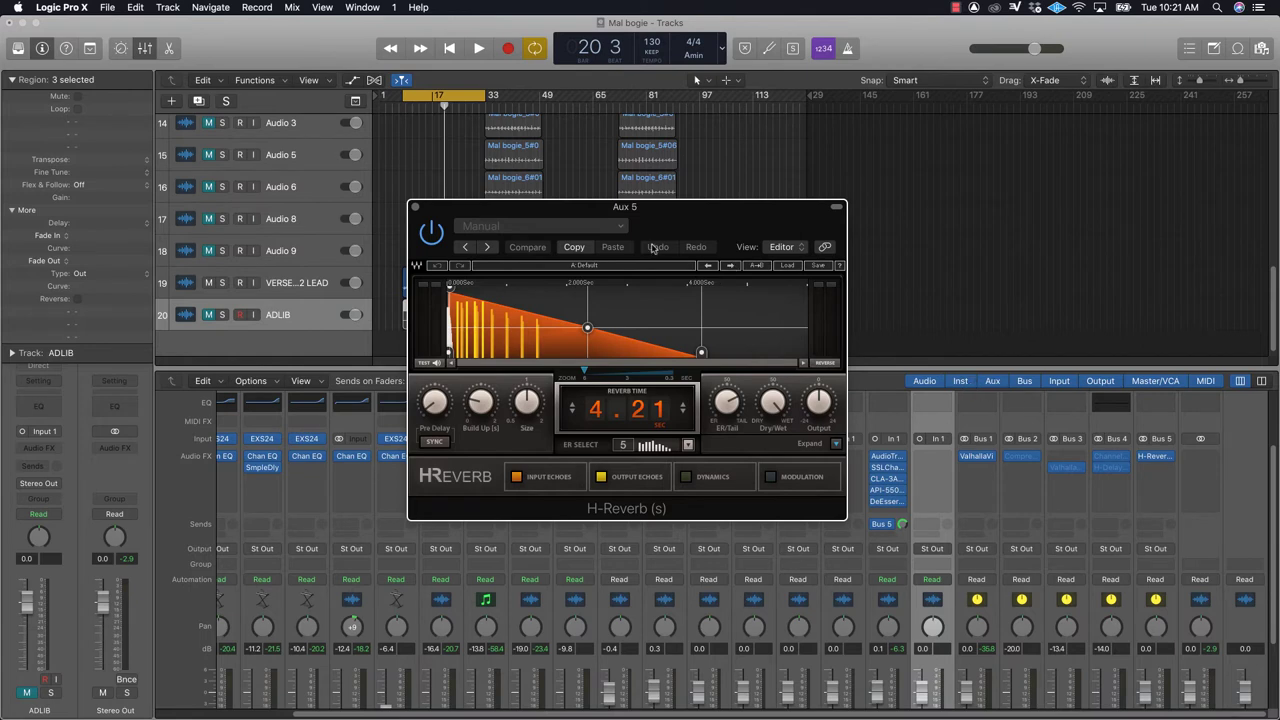
# Step: Insert the stereo Waves H-Delay below H-Reverb on Aux 5 and place its window in front
pyautogui.click(1169, 468)
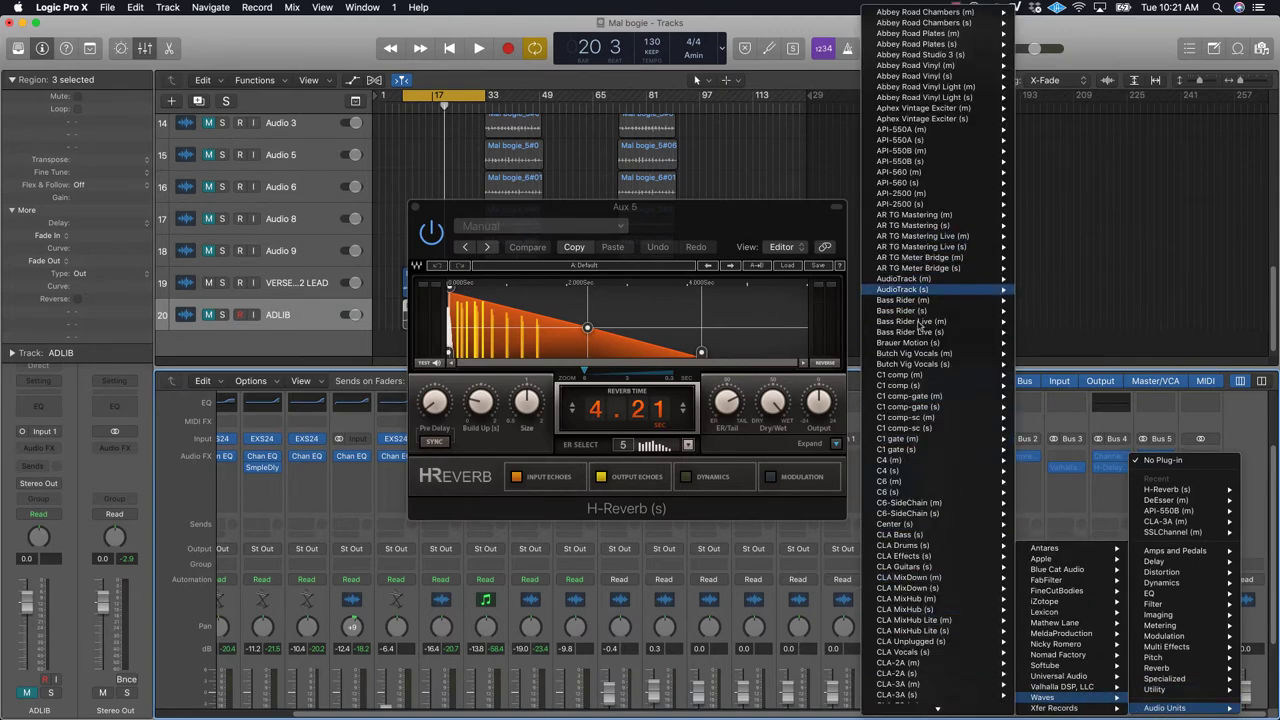
pyautogui.moveTo(919, 579)
pyautogui.scroll(-10, 933, 700)
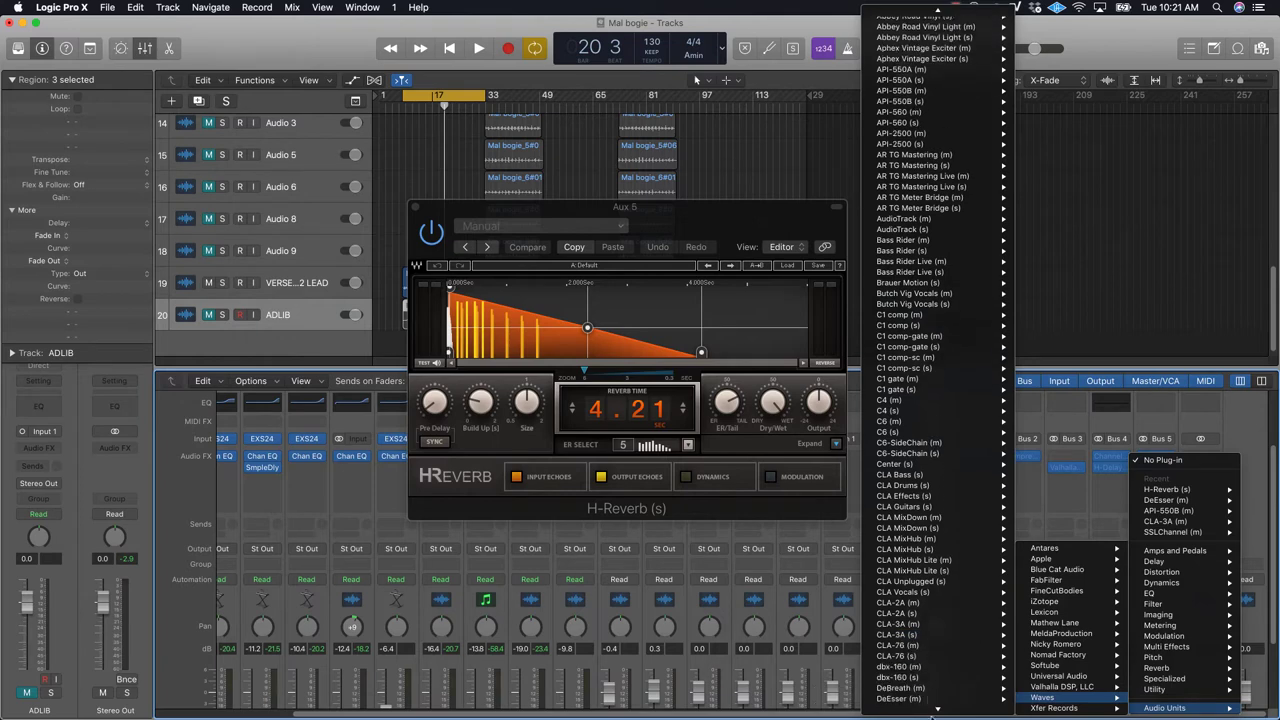
pyautogui.scroll(-7, 935, 705)
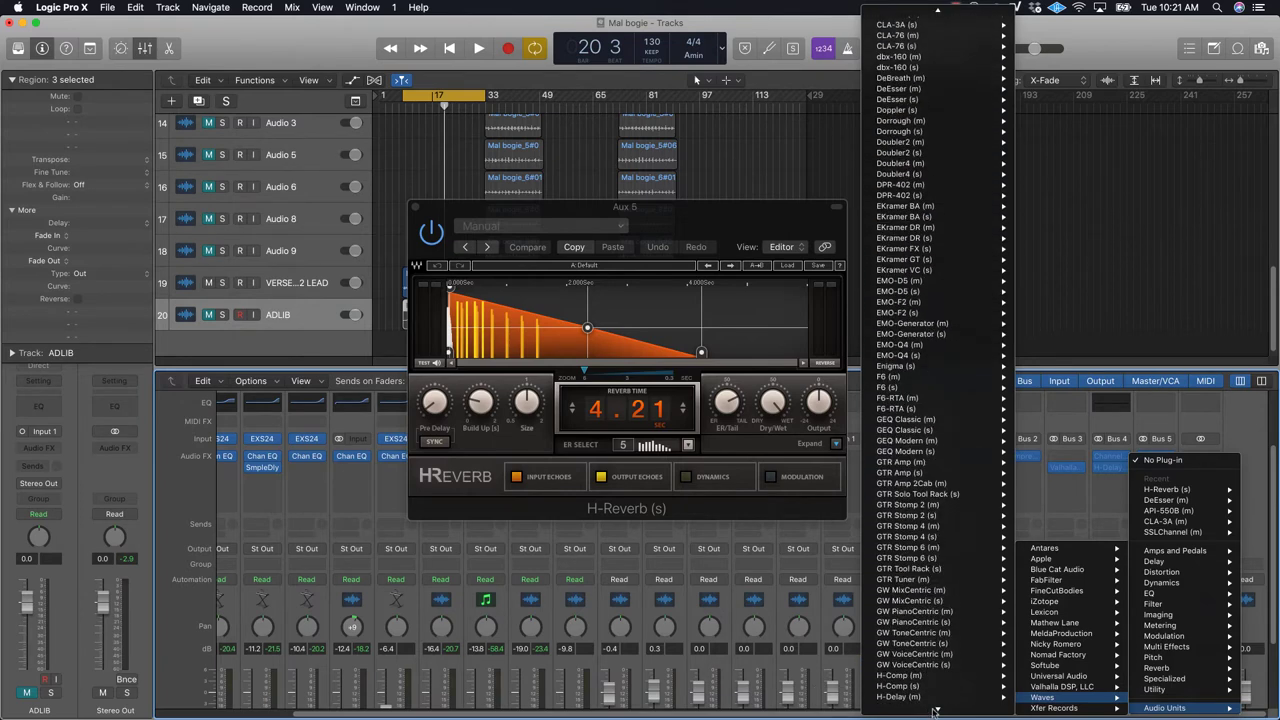
pyautogui.moveTo(938, 668)
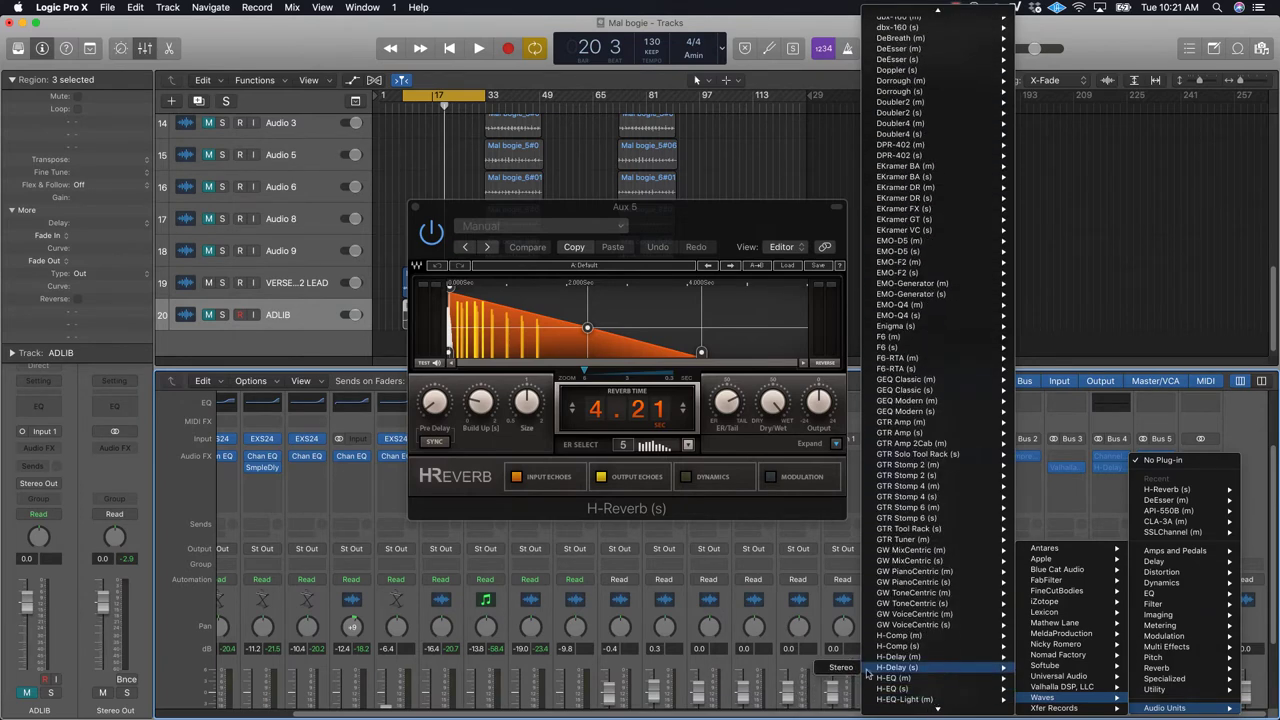
pyautogui.click(845, 669)
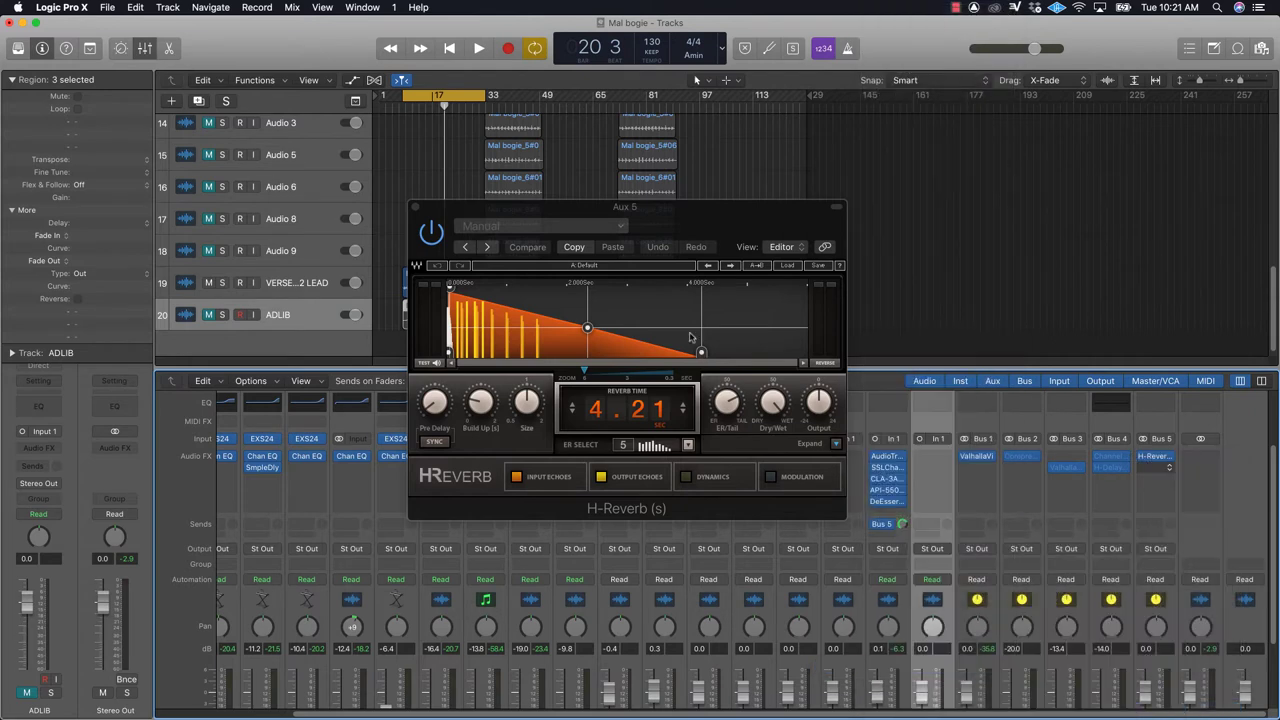
pyautogui.moveTo(331, 80); pyautogui.dragTo(708, 364)
# Step: Set H-Delay to BPM mode at 130, change its note value, and read the equivalent delay time in milliseconds
pyautogui.click(656, 451)
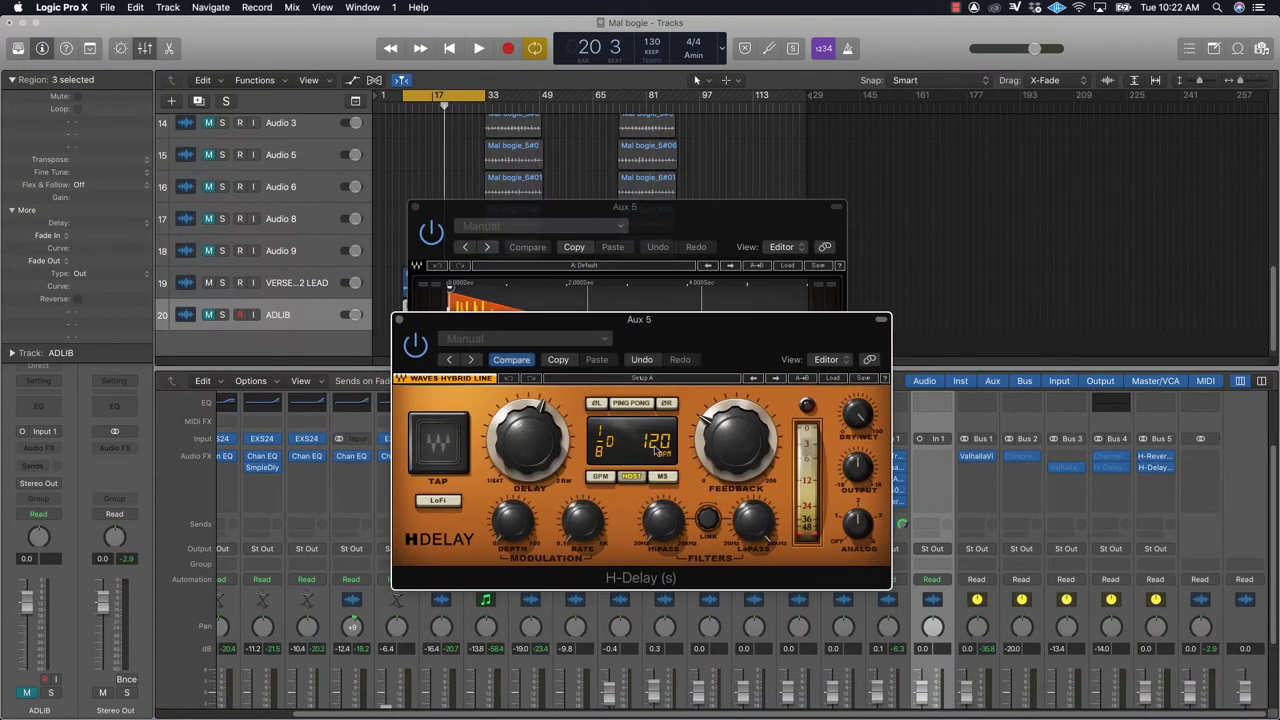
pyautogui.click(603, 477)
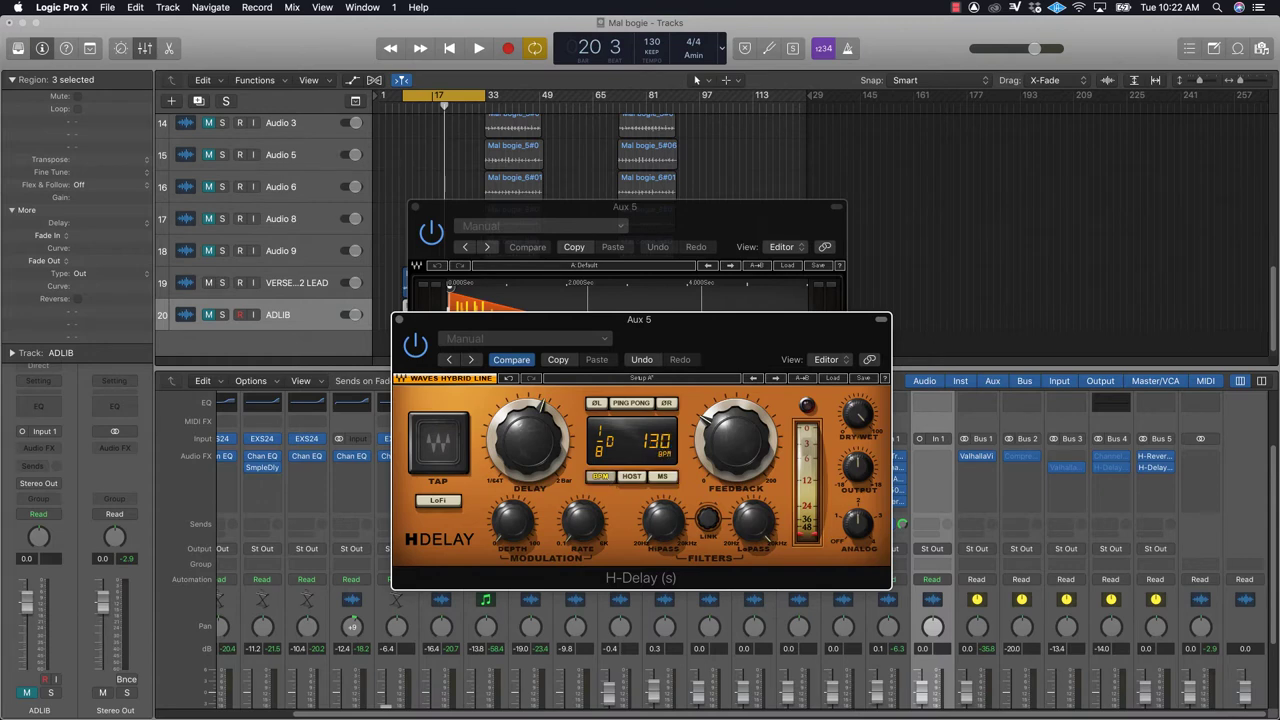
pyautogui.moveTo(613, 441); pyautogui.dragTo(613, 482)
pyautogui.click(663, 477)
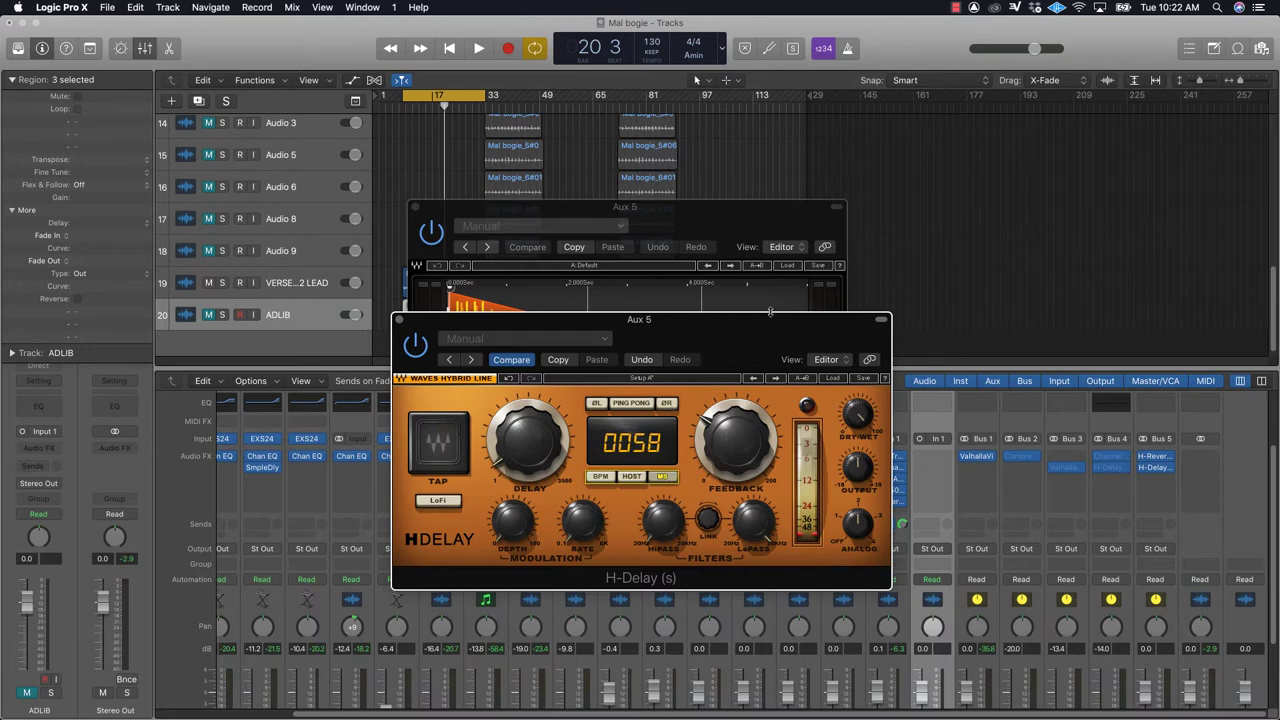
# Step: Move the H-Delay window clear of H-Reverb, set the reverb's Pre Delay to 58, and select its Dry/Wet control
pyautogui.moveTo(770, 312); pyautogui.dragTo(703, 479)
pyautogui.doubleClick(429, 407)
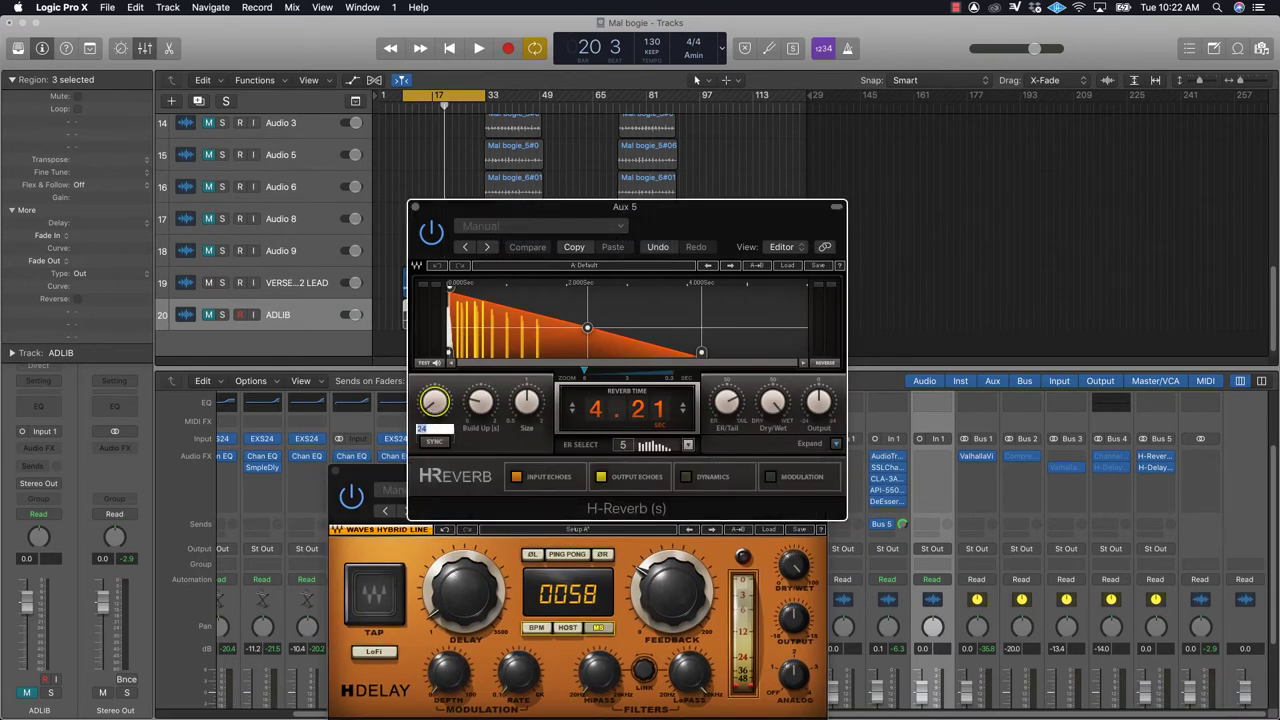
pyautogui.write('58')
pyautogui.press('Return')
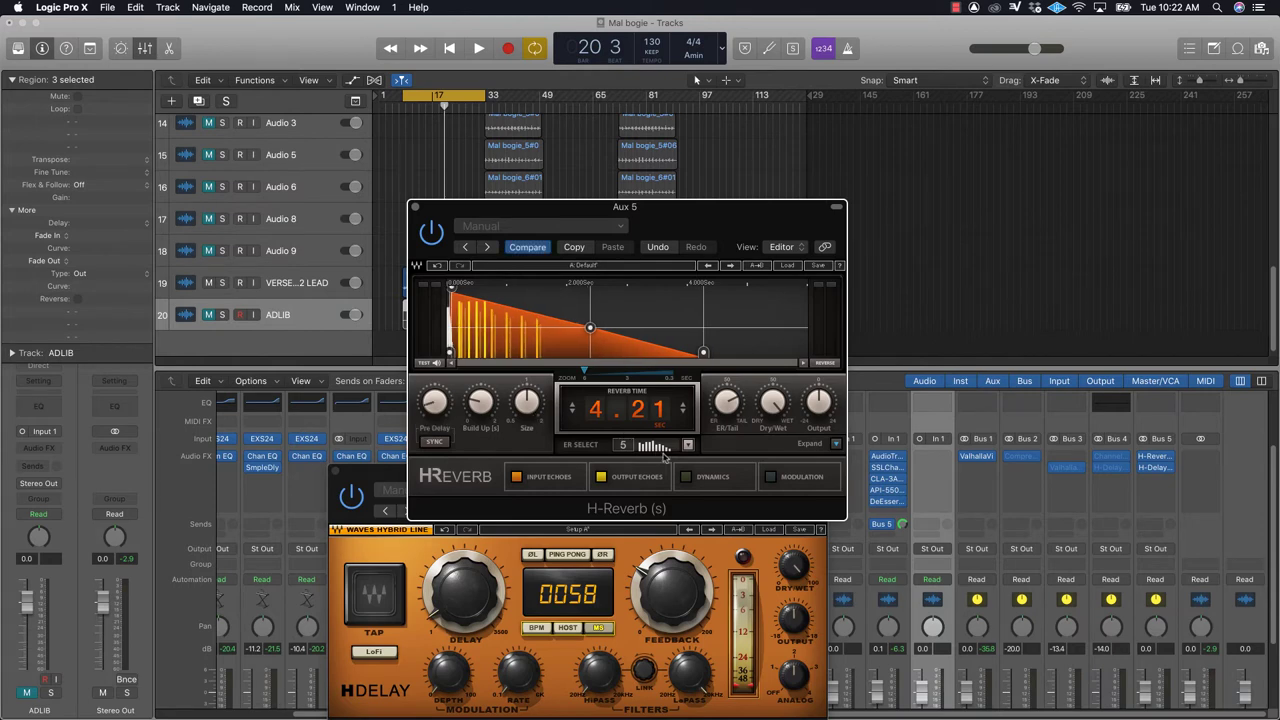
pyautogui.click(781, 414)
# Step: Lower the Aux 5 fader all the way to -∞ and close the H-Reverb and H-Delay windows
pyautogui.scroll(-4, 1030, 553)
pyautogui.moveTo(1145, 598); pyautogui.dragTo(1135, 710)
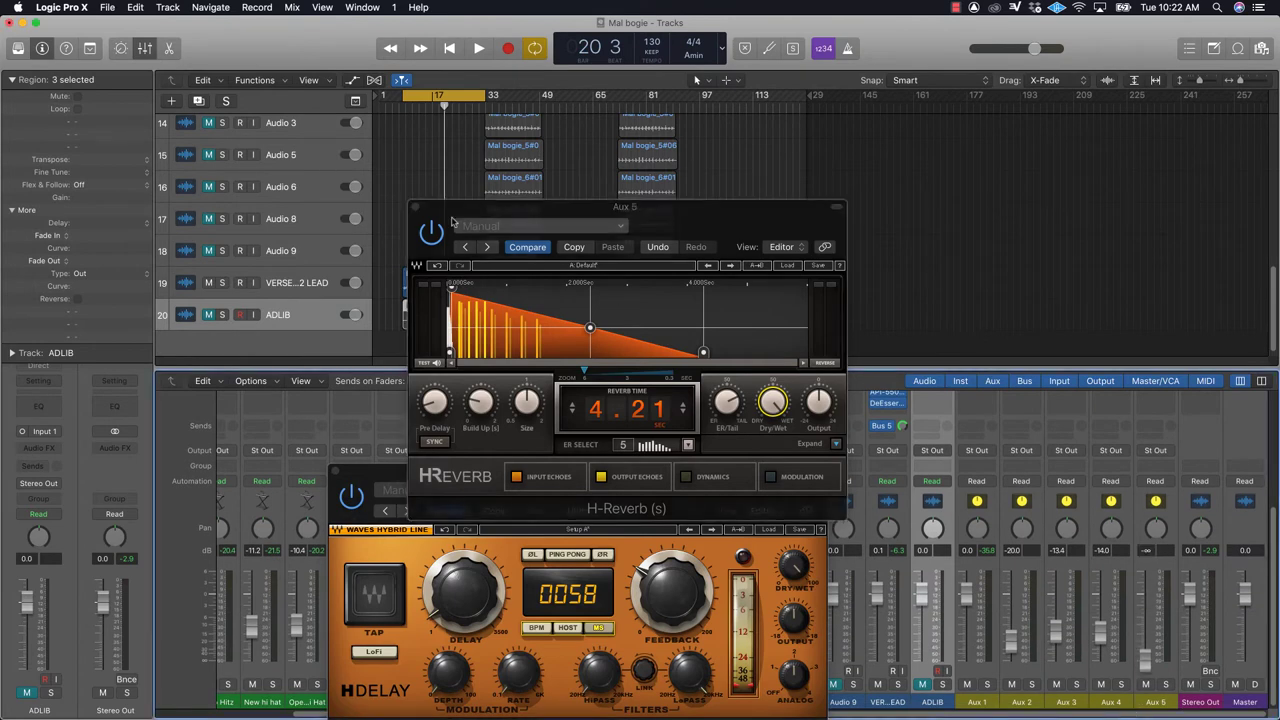
pyautogui.click(419, 207)
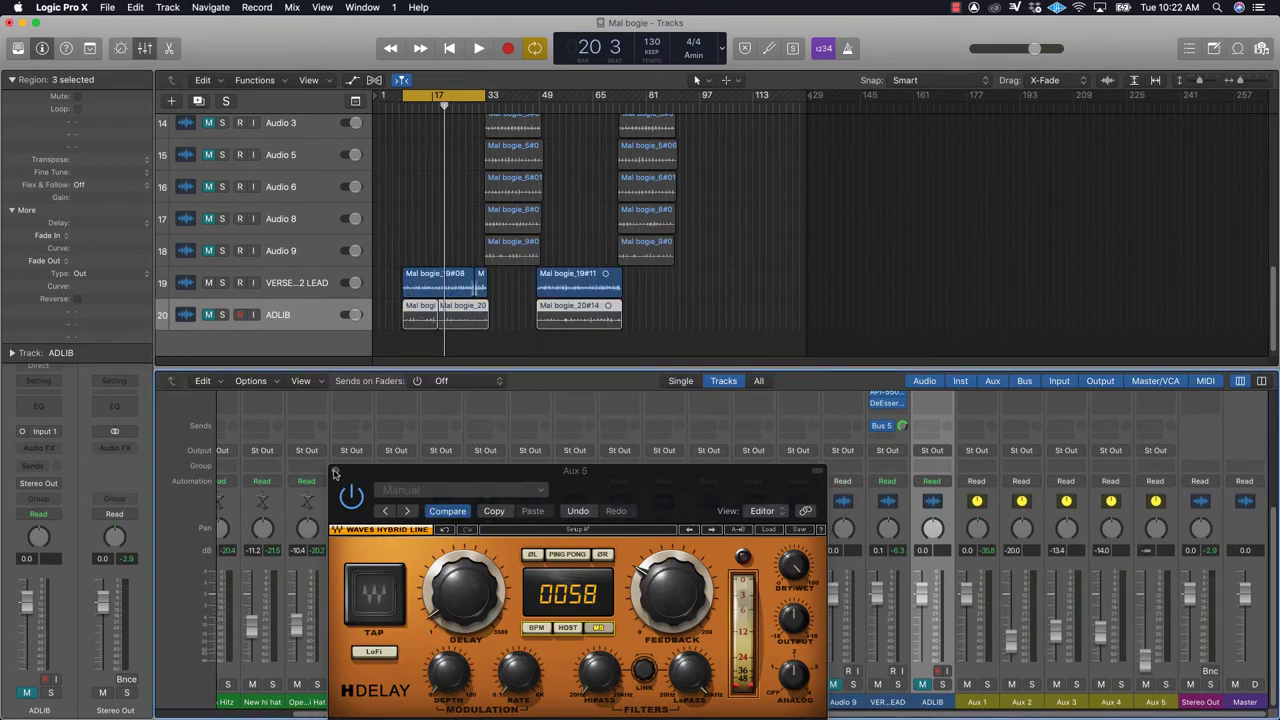
pyautogui.click(335, 471)
# Step: Remove H-Delay from Aux 5 and move H-Reverb down one slot, leaving the first effect slot free
pyautogui.scroll(5, 1009, 487)
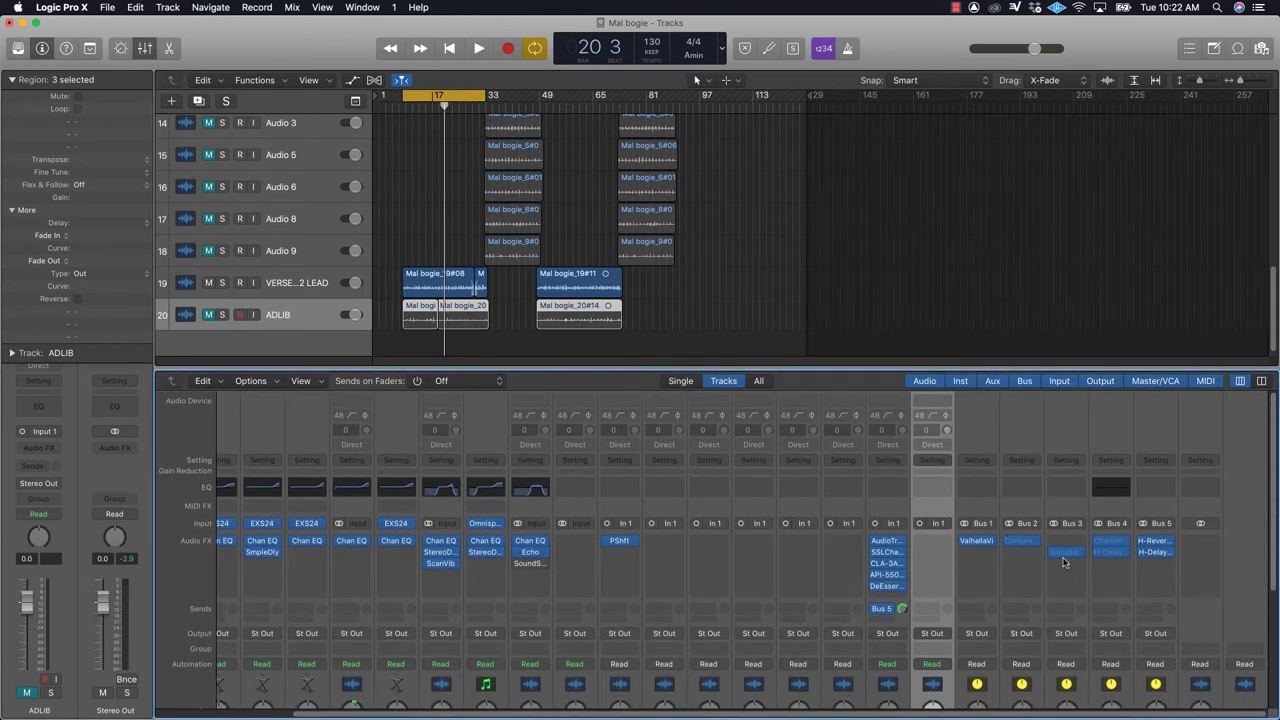
pyautogui.click(1168, 552)
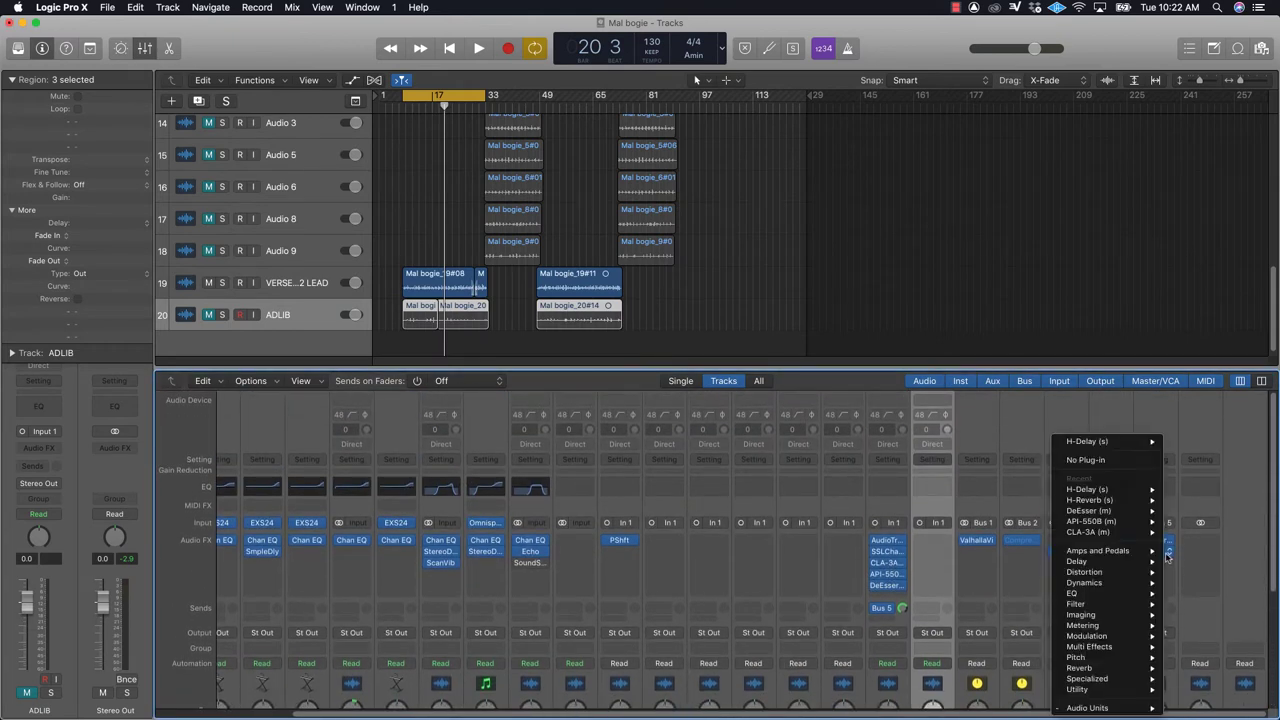
pyautogui.click(1086, 460)
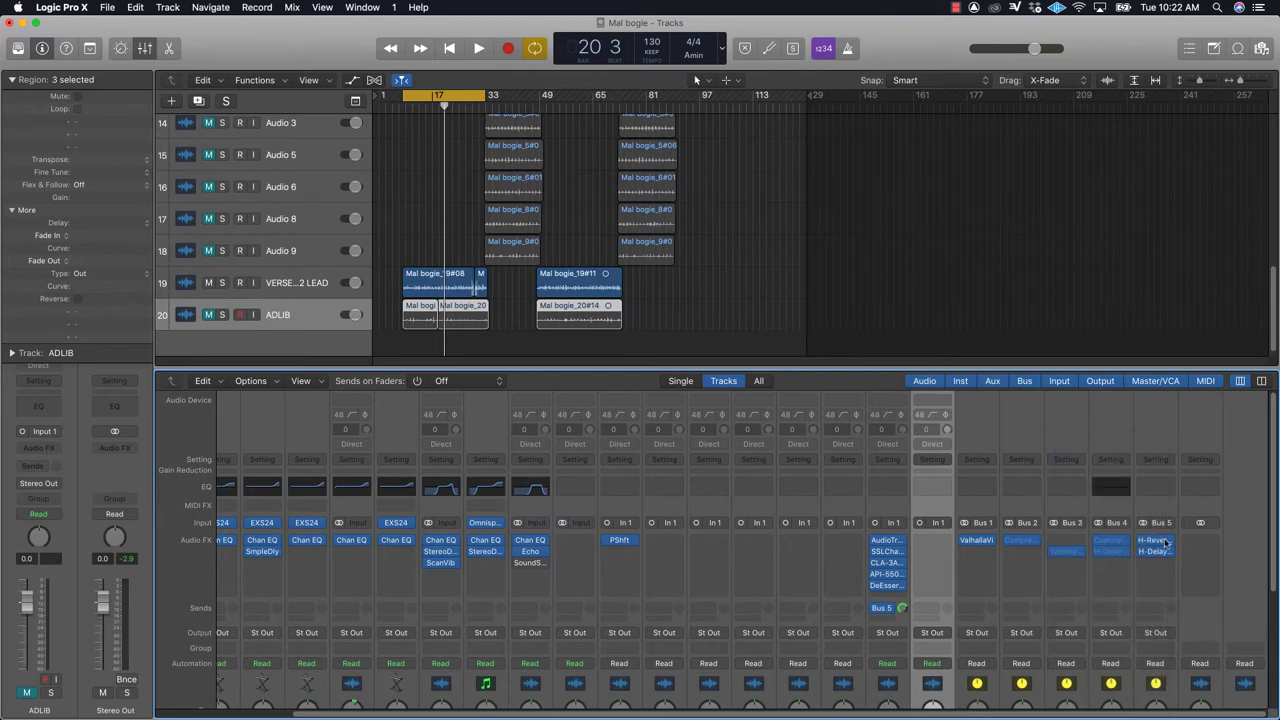
pyautogui.moveTo(1155, 543); pyautogui.dragTo(1155, 550)
# Step: Play the mix, bring the Aux 5 fader up to -18.0, and solo then unsolo the lead to check its reverb
pyautogui.scroll(-5, 1157, 590)
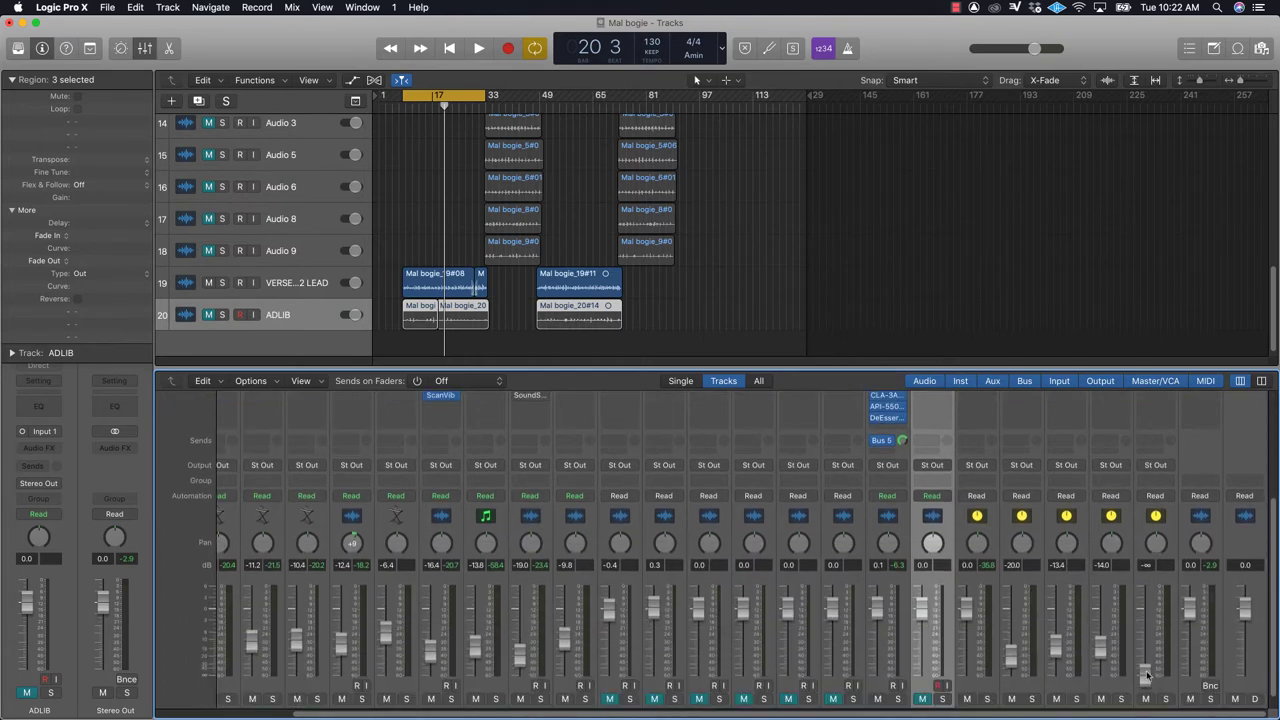
pyautogui.press('space')
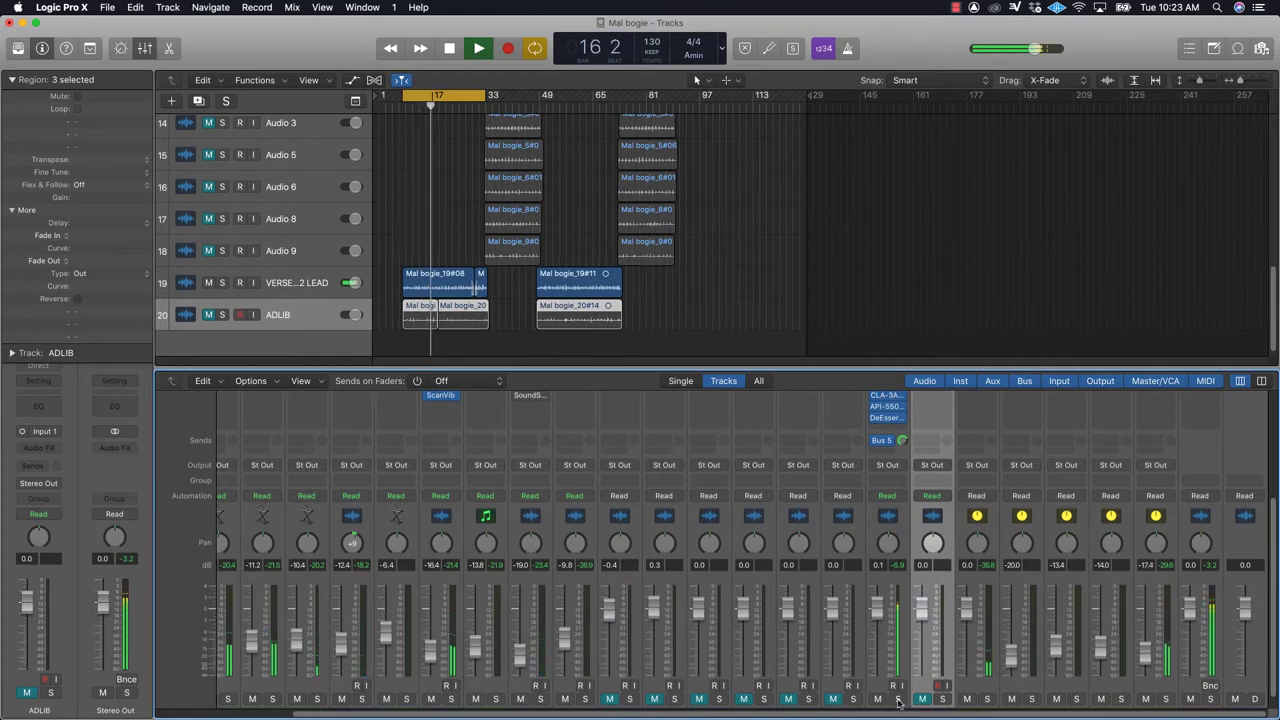
pyautogui.hotkey('ctrl', 's')
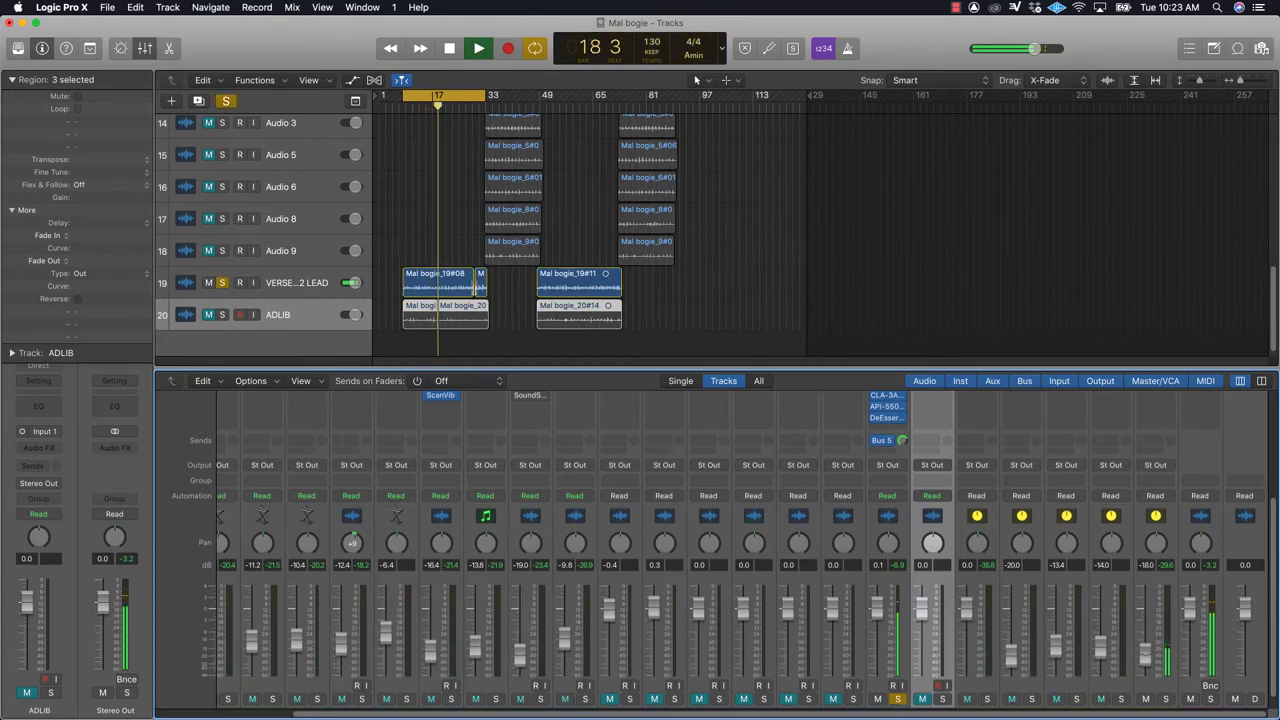
pyautogui.click(899, 700)
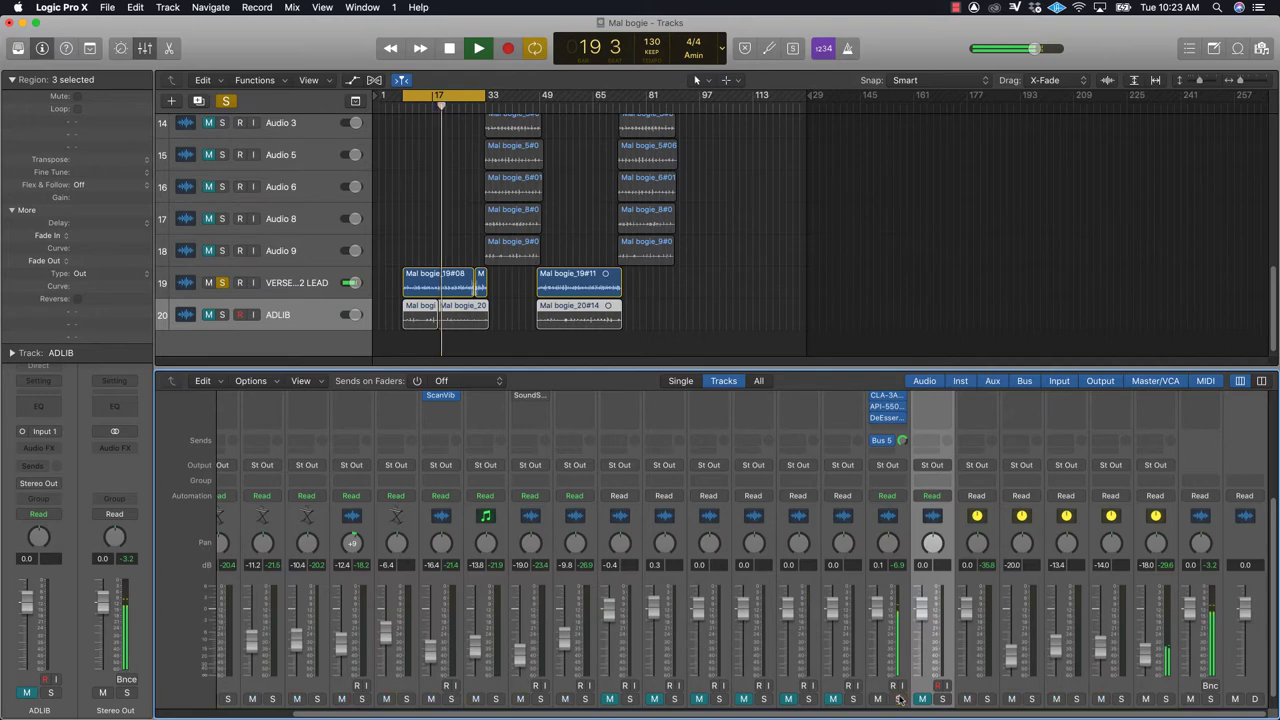
# Step: Lower the VERSE 1 & 2 LEAD fader to -2.8 and Aux 5 to -19.5, and stop playback
pyautogui.moveTo(878, 615); pyautogui.dragTo(876, 627)
pyautogui.click(897, 567)
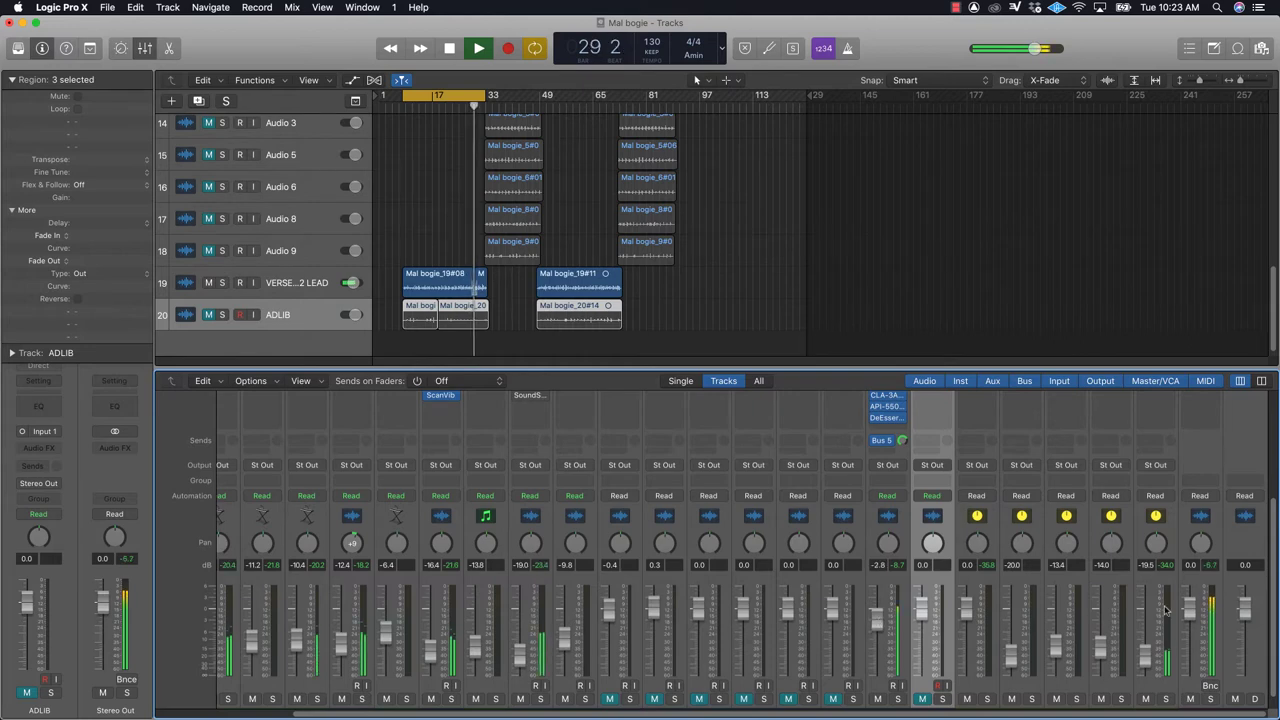
pyautogui.press('space')
# Step: Insert the Waves Q10 stereo equalizer in the free effect slot of Aux 5, ahead of H-Reverb
pyautogui.scroll(5, 1152, 608)
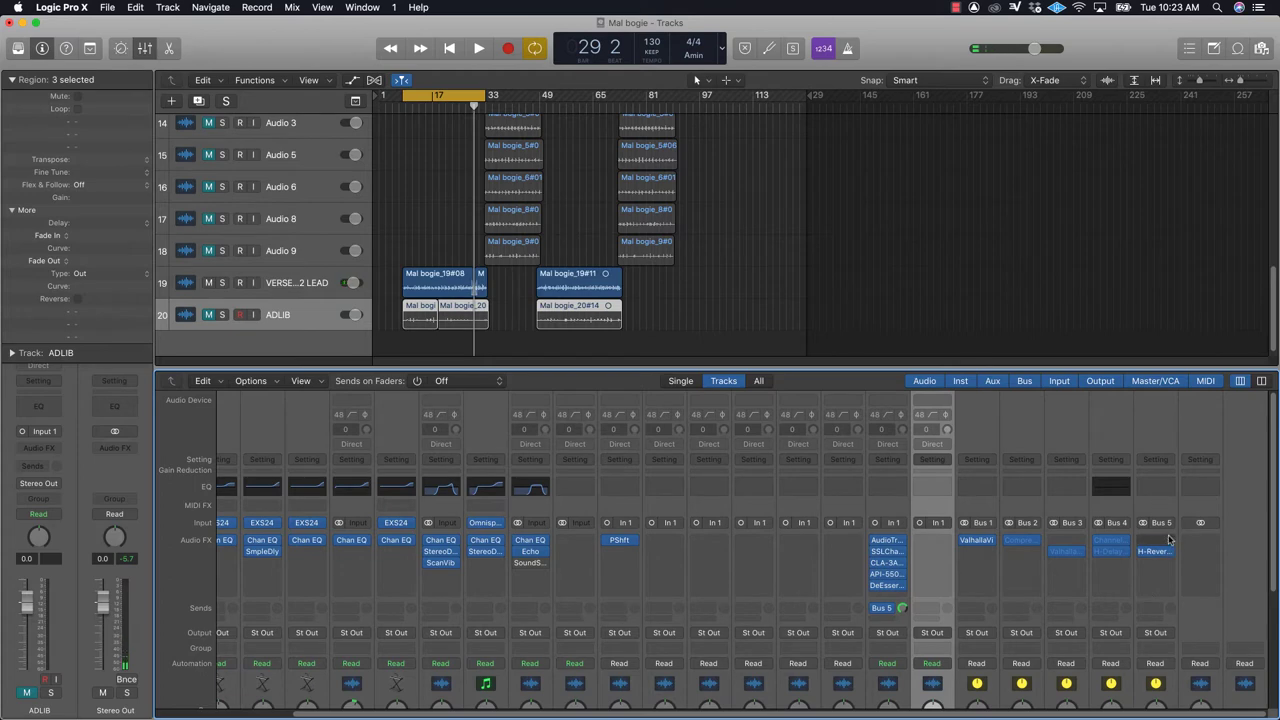
pyautogui.click(1168, 539)
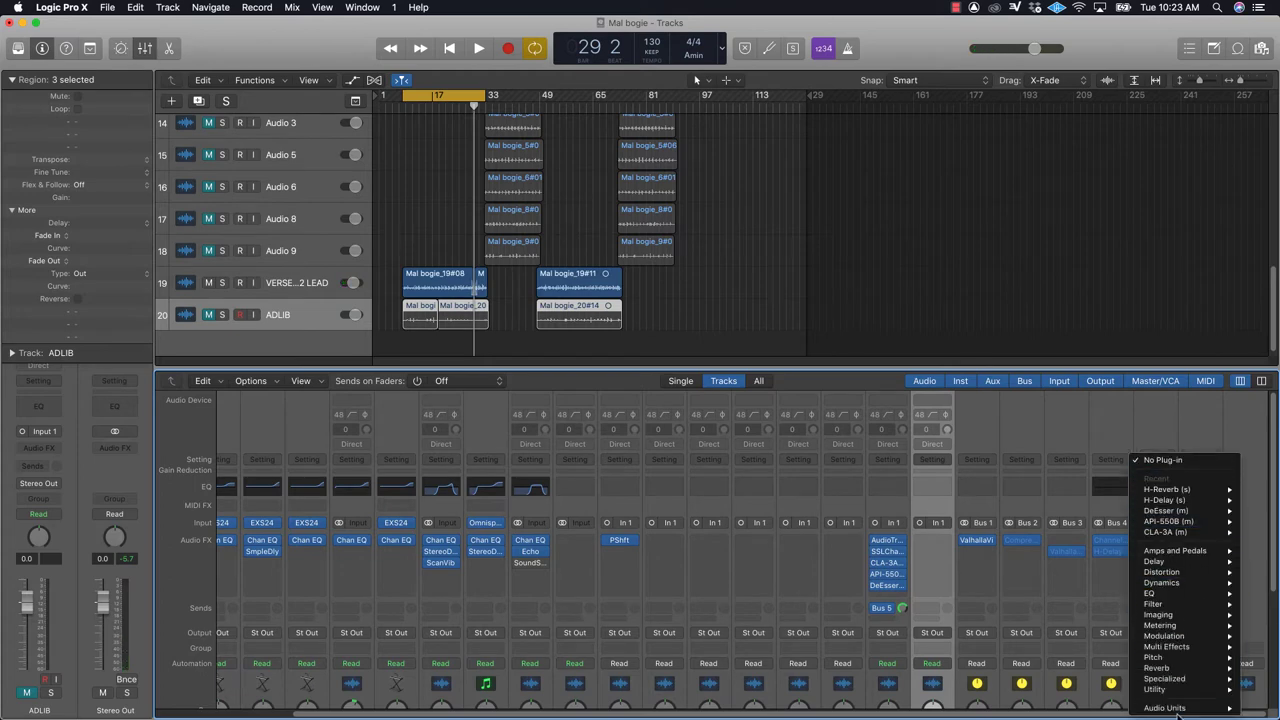
pyautogui.moveTo(1178, 707)
pyautogui.moveTo(1085, 697)
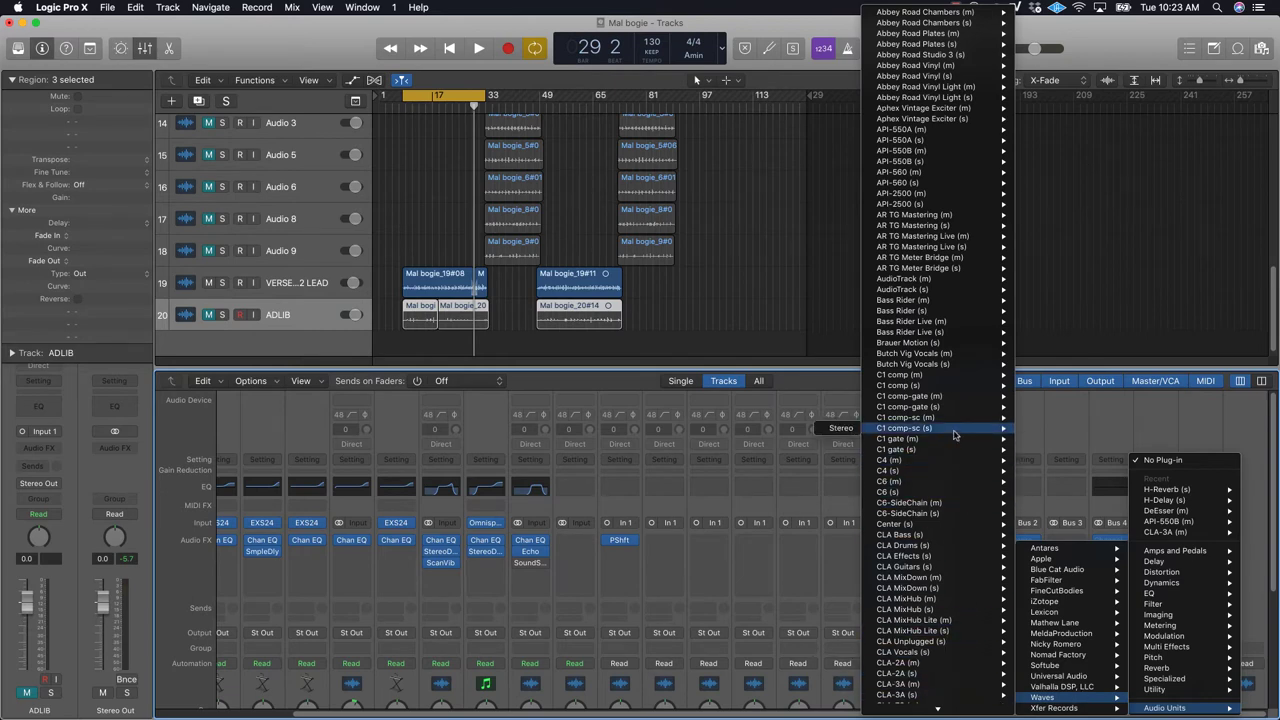
pyautogui.moveTo(948, 387)
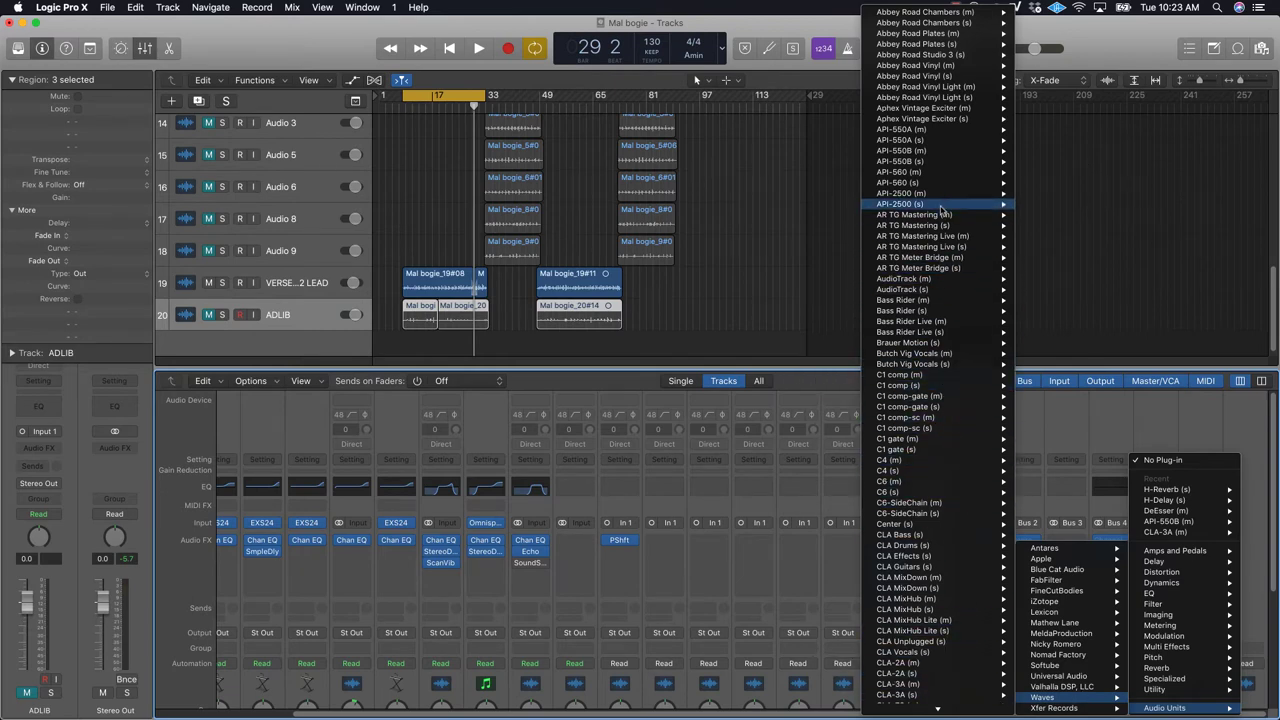
pyautogui.moveTo(941, 208)
pyautogui.moveTo(937, 709)
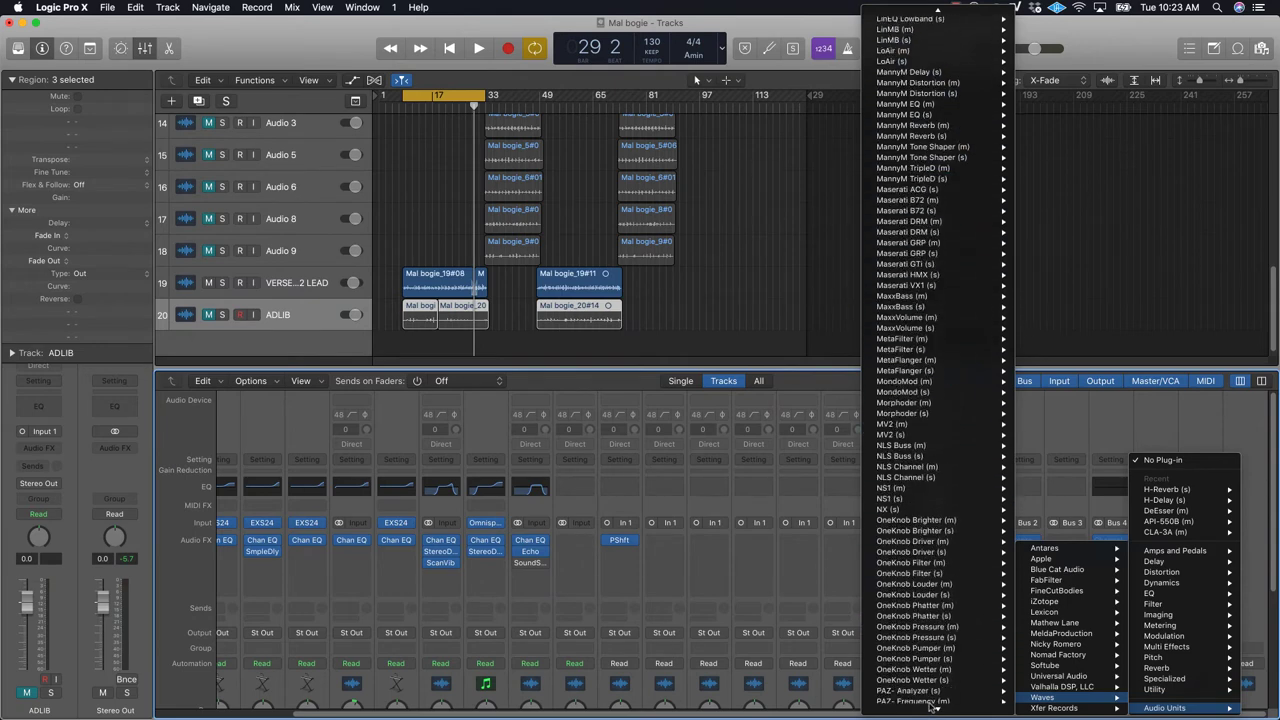
pyautogui.scroll(-10, 931, 693)
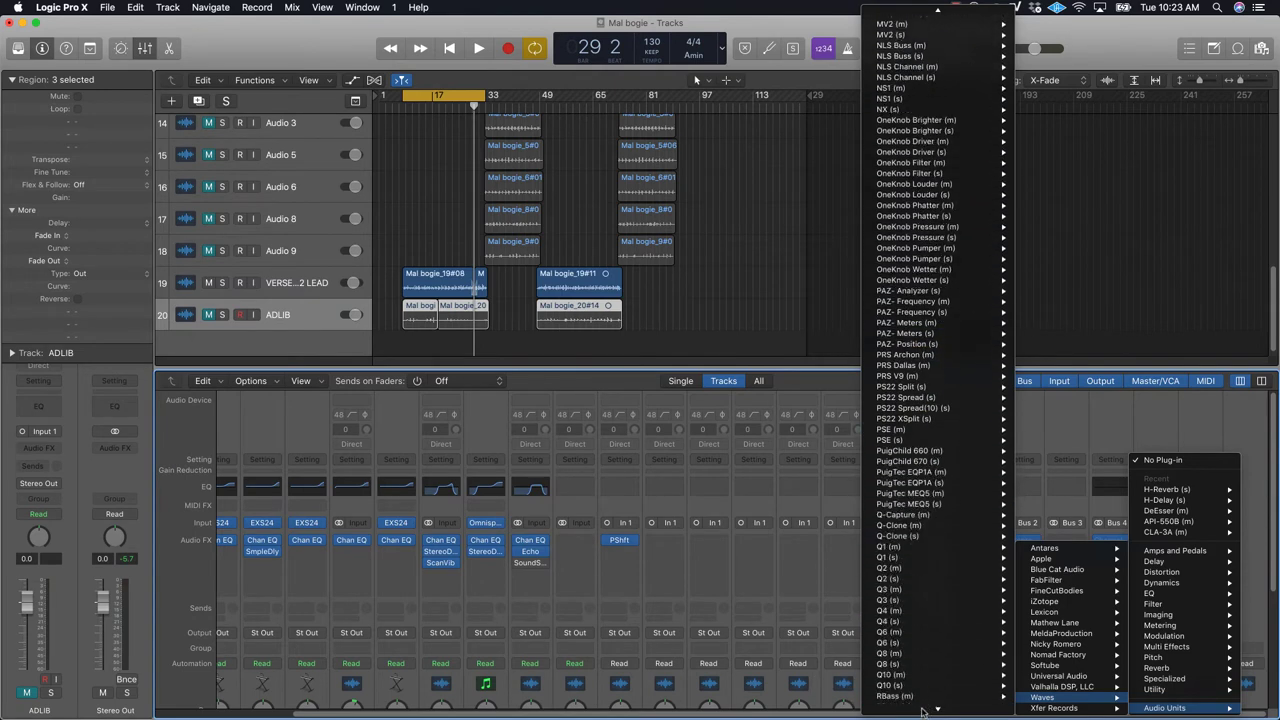
pyautogui.click(710, 517)
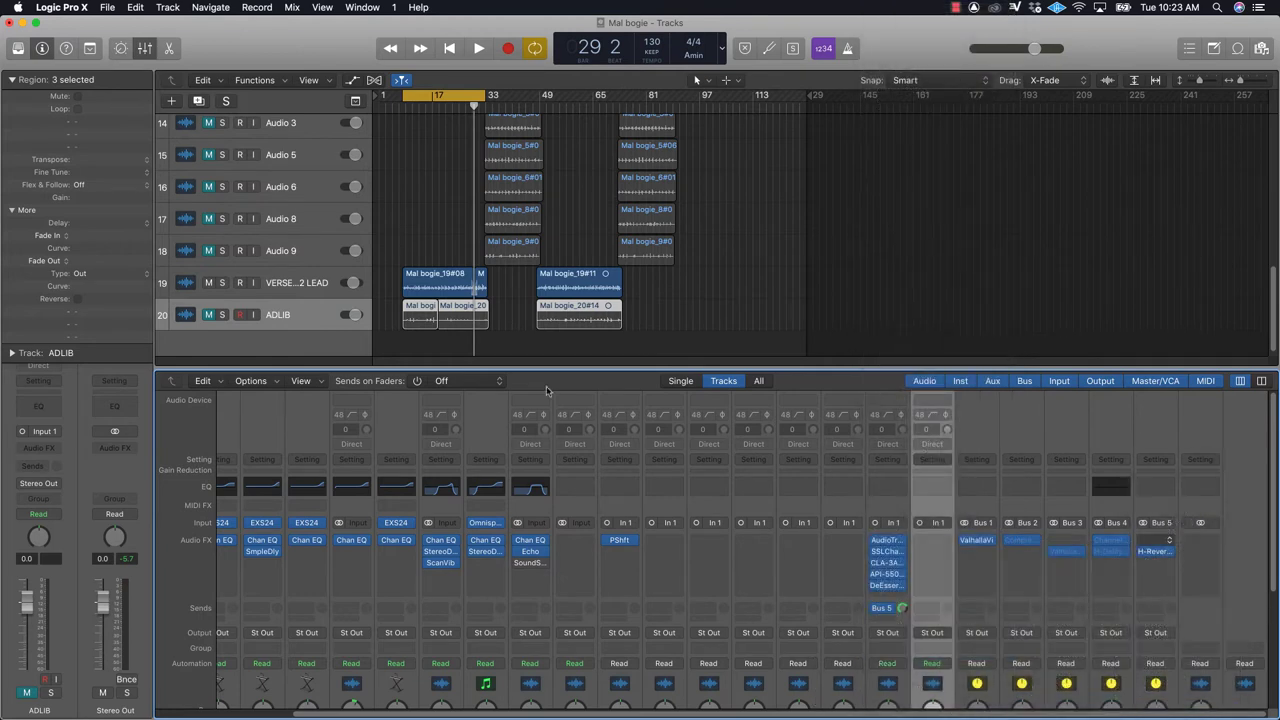
pyautogui.moveTo(372, 101); pyautogui.dragTo(662, 212)
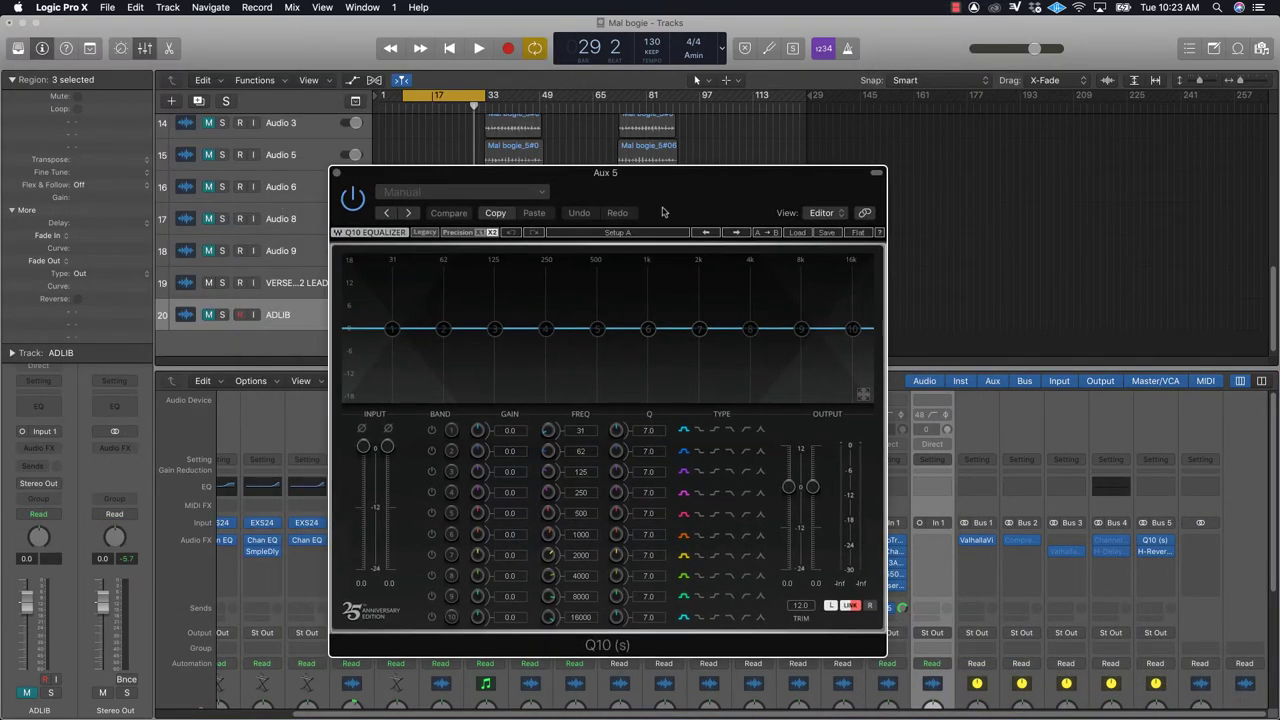
# Step: Enable band 1 of the Q10 on Aux 5 as a high-pass filter at 493 Hz
pyautogui.click(432, 430)
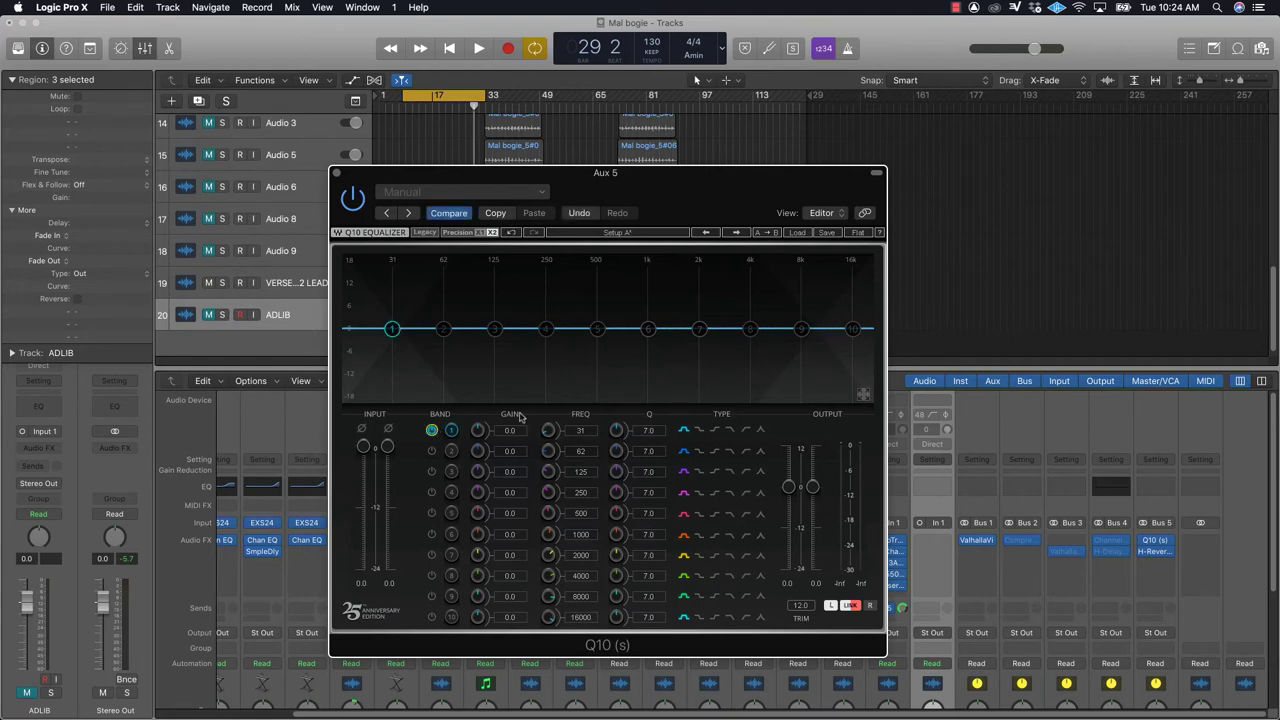
pyautogui.click(746, 430)
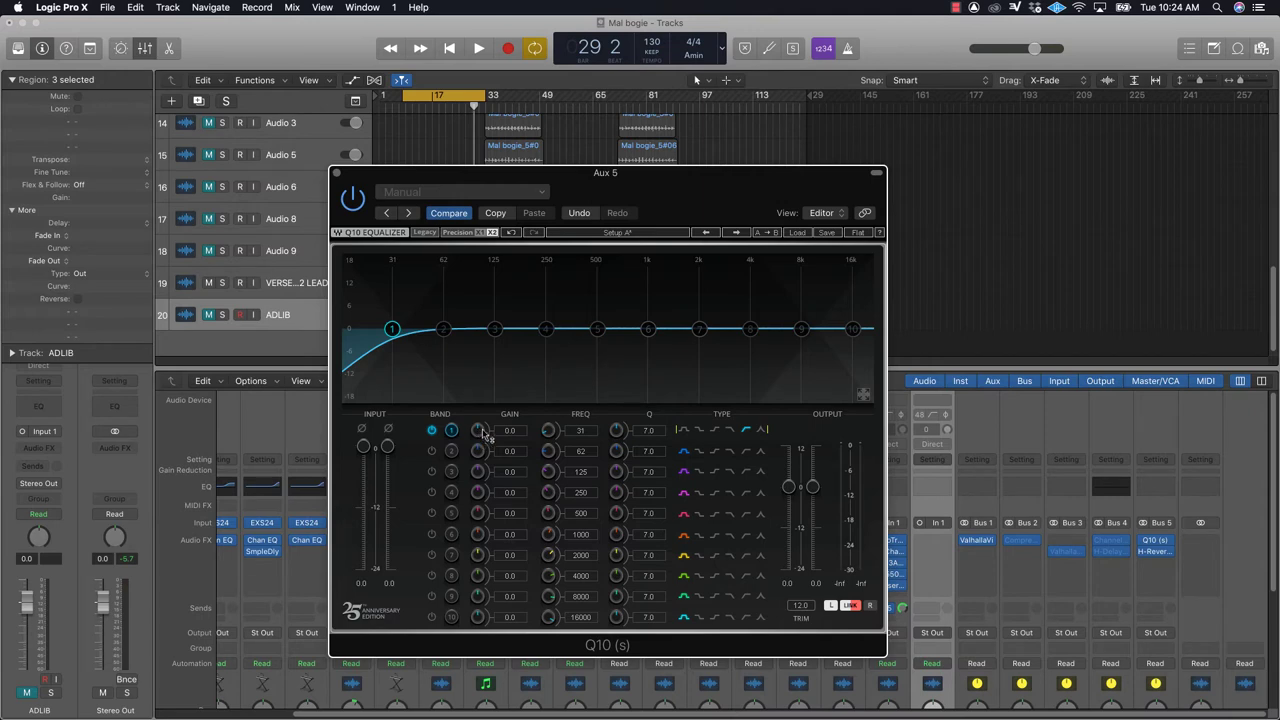
pyautogui.moveTo(551, 436); pyautogui.dragTo(551, 410)
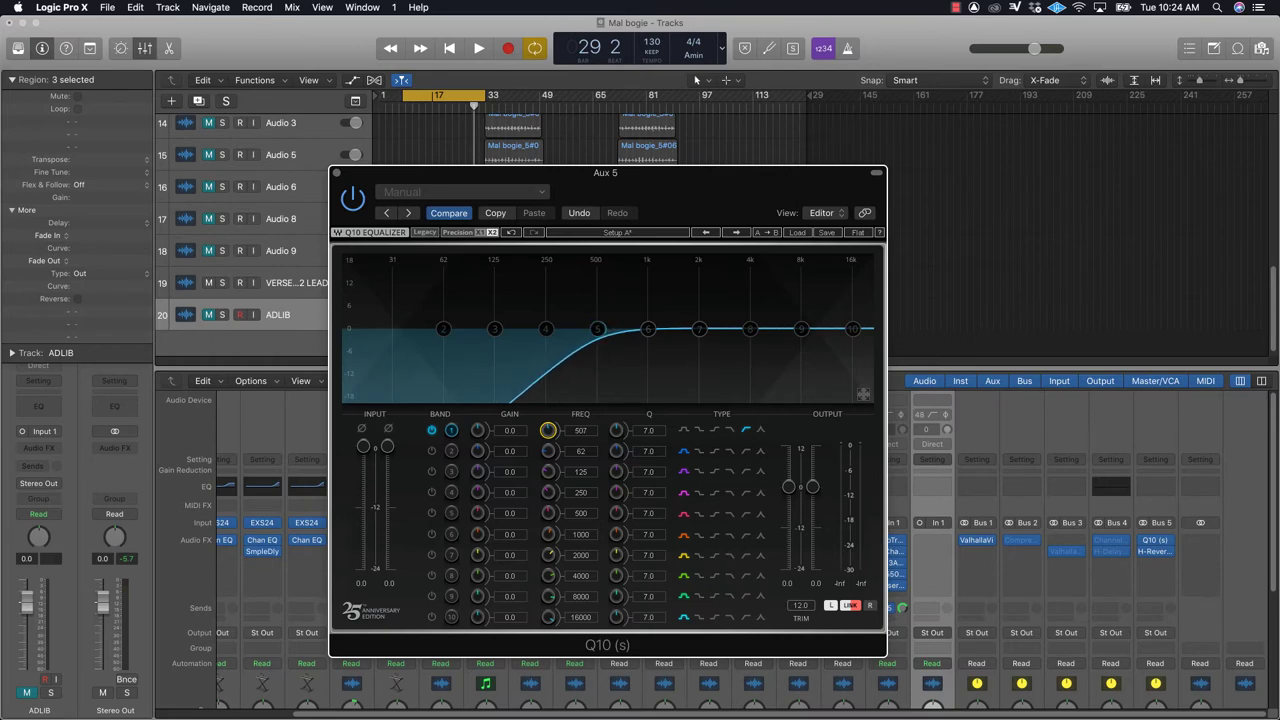
# Step: Play the mix, raise the Aux 5 fader to -17.2 and the VERSE 1 & 2 LEAD fader to -2.1, closing the Q10 window and stopping playback
pyautogui.press('space')
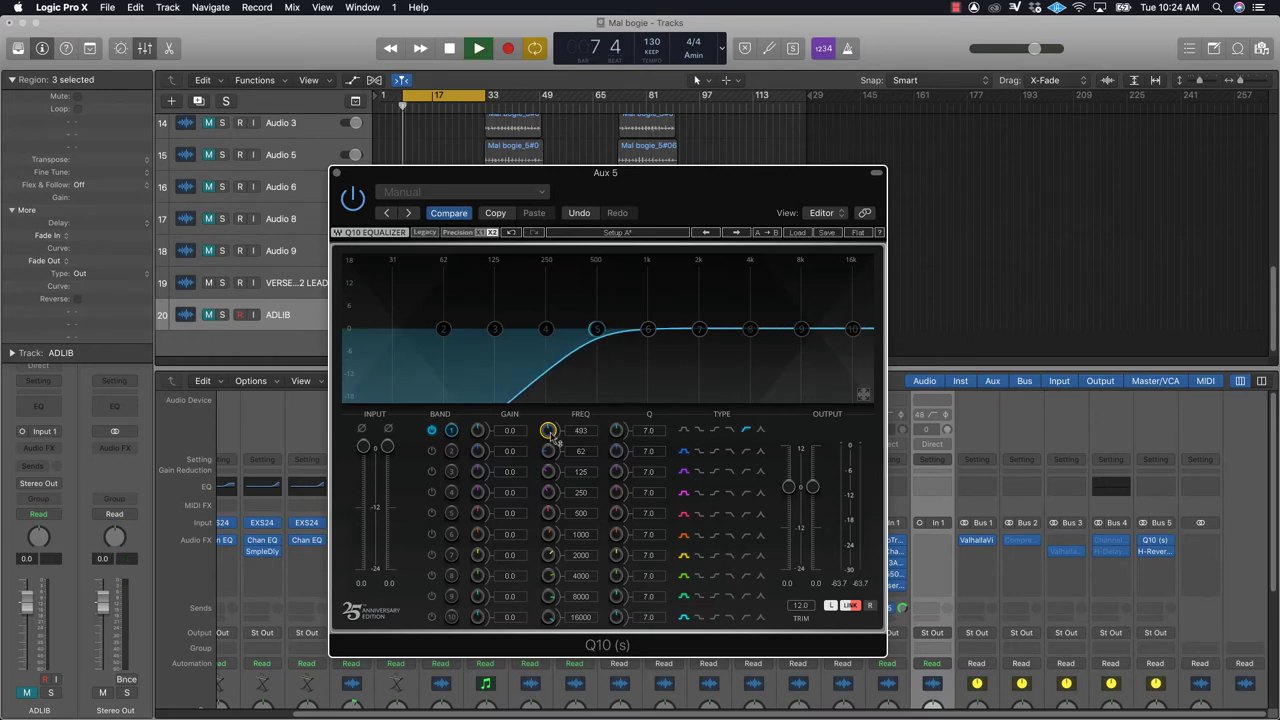
pyautogui.scroll(-5, 1021, 585)
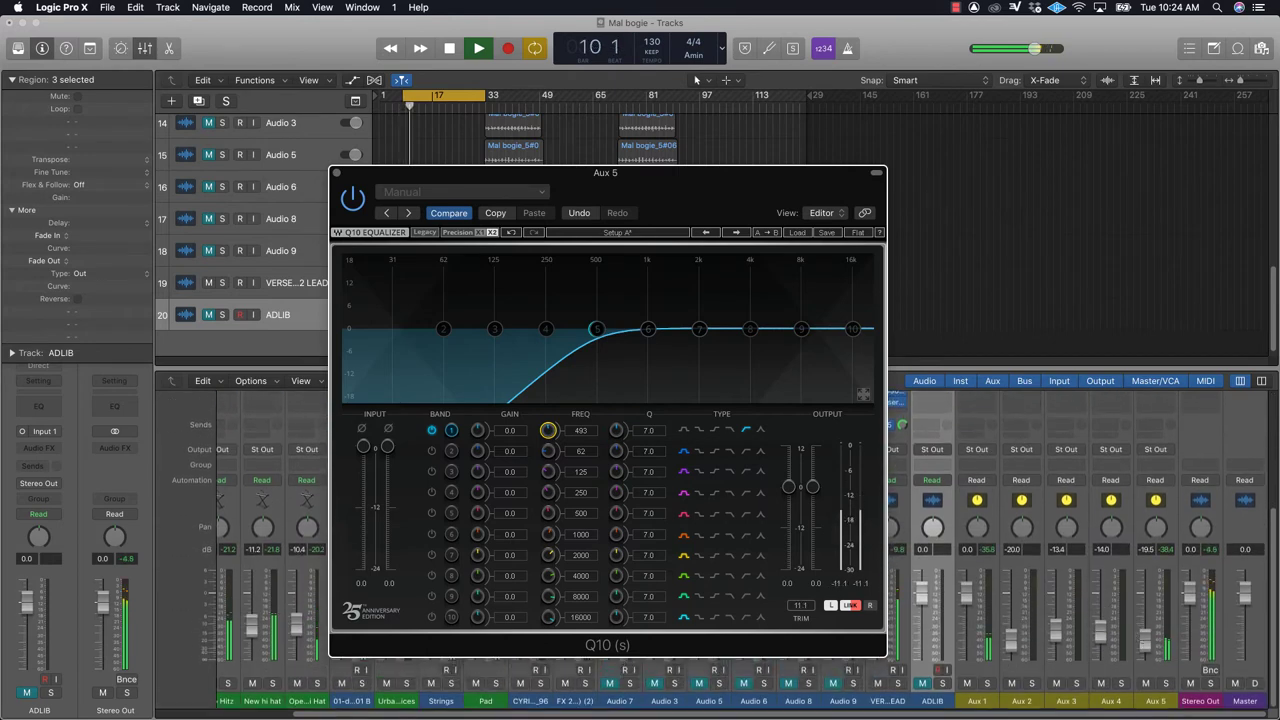
pyautogui.moveTo(1145, 645); pyautogui.dragTo(1147, 638)
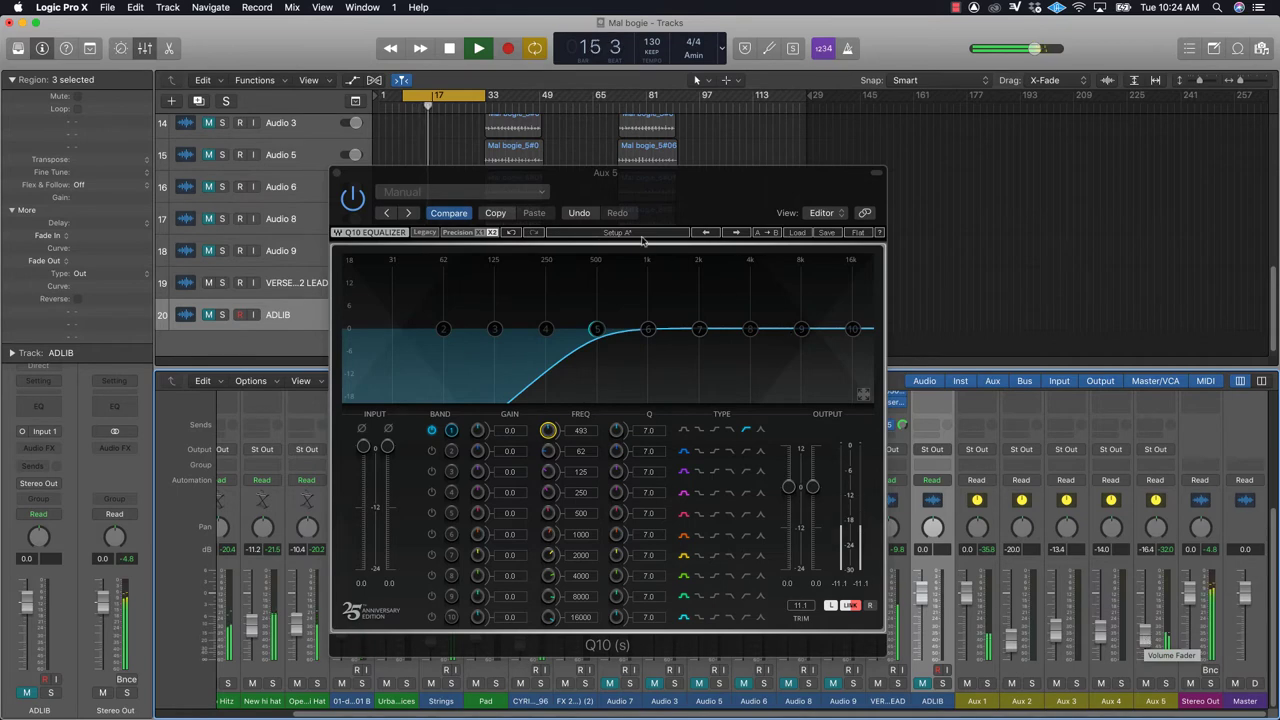
pyautogui.click(337, 174)
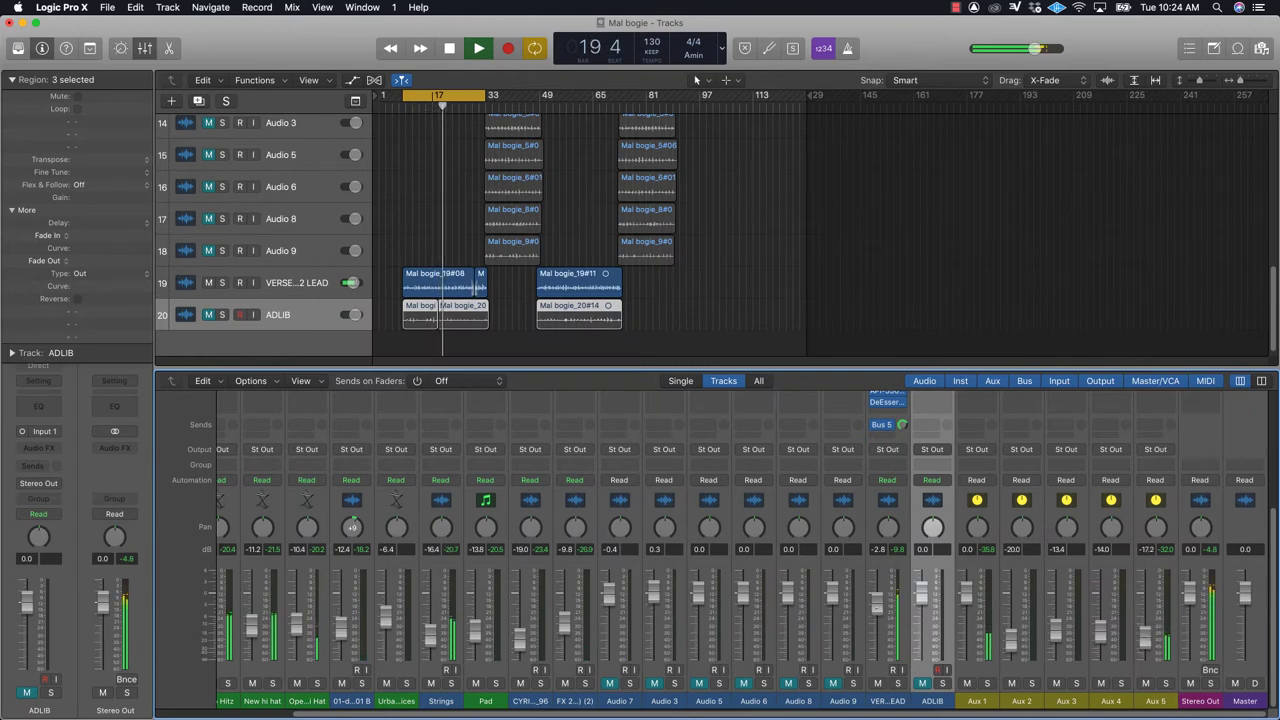
pyautogui.moveTo(877, 609); pyautogui.dragTo(878, 605)
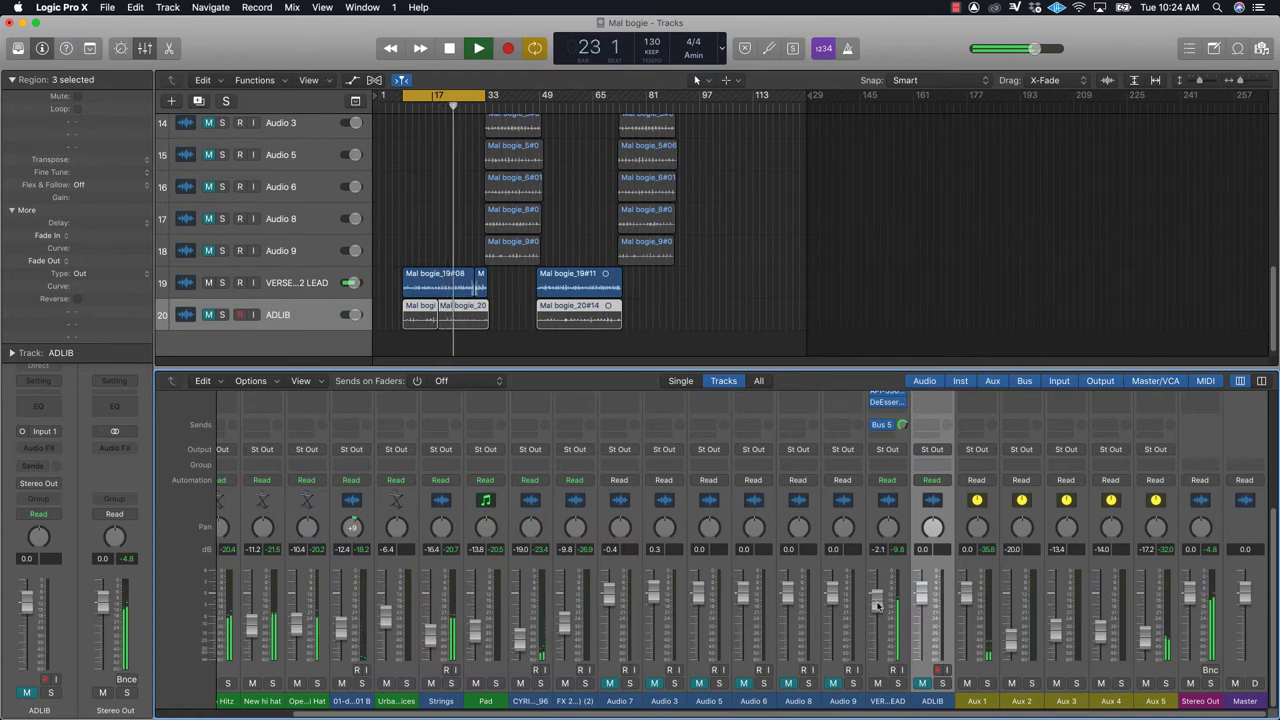
pyautogui.press('space')
# Step: Insert the Waves SSLEQ mono plug-in after the DeEsser on the VERSE 1 & 2 LEAD channel
pyautogui.scroll(5, 878, 600)
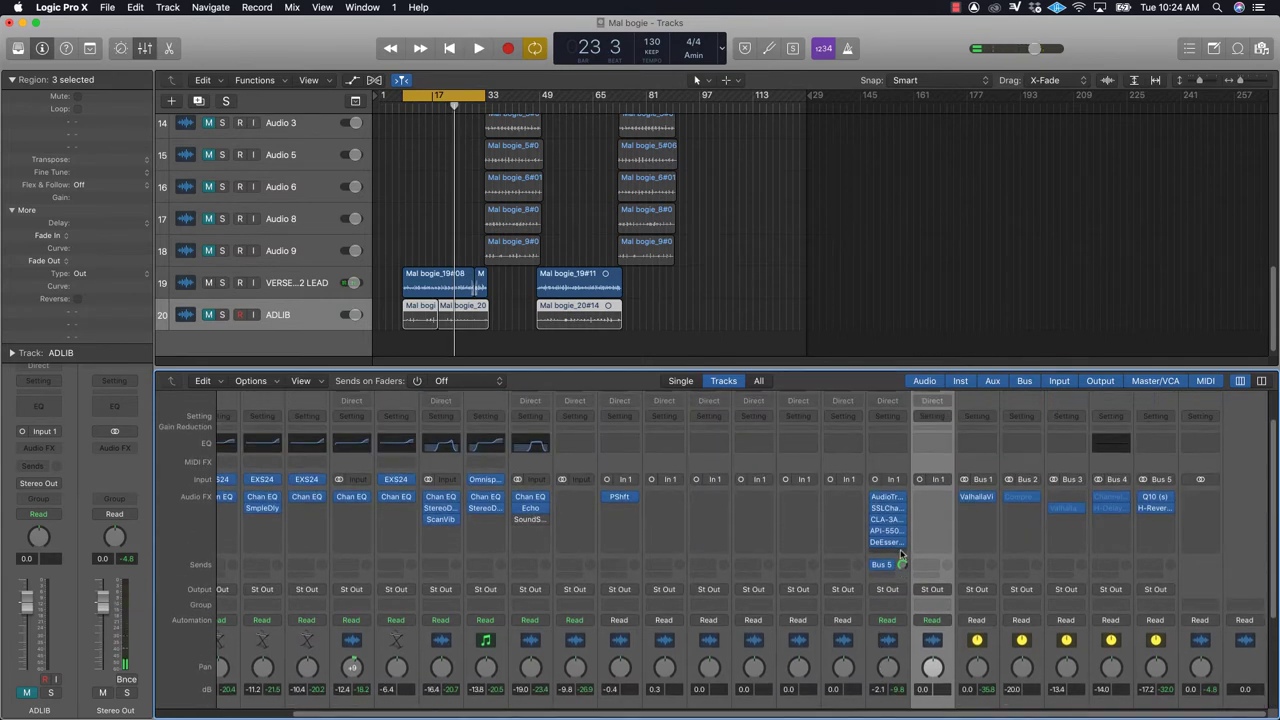
pyautogui.click(900, 552)
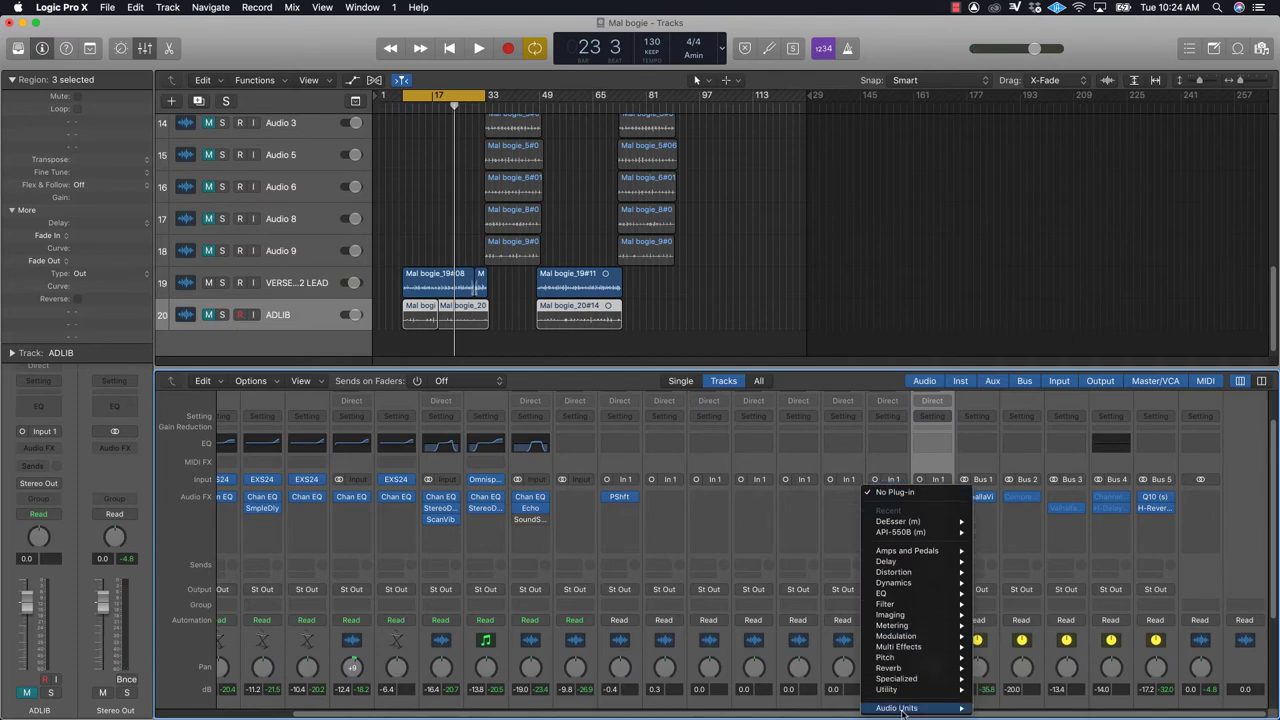
pyautogui.moveTo(911, 706)
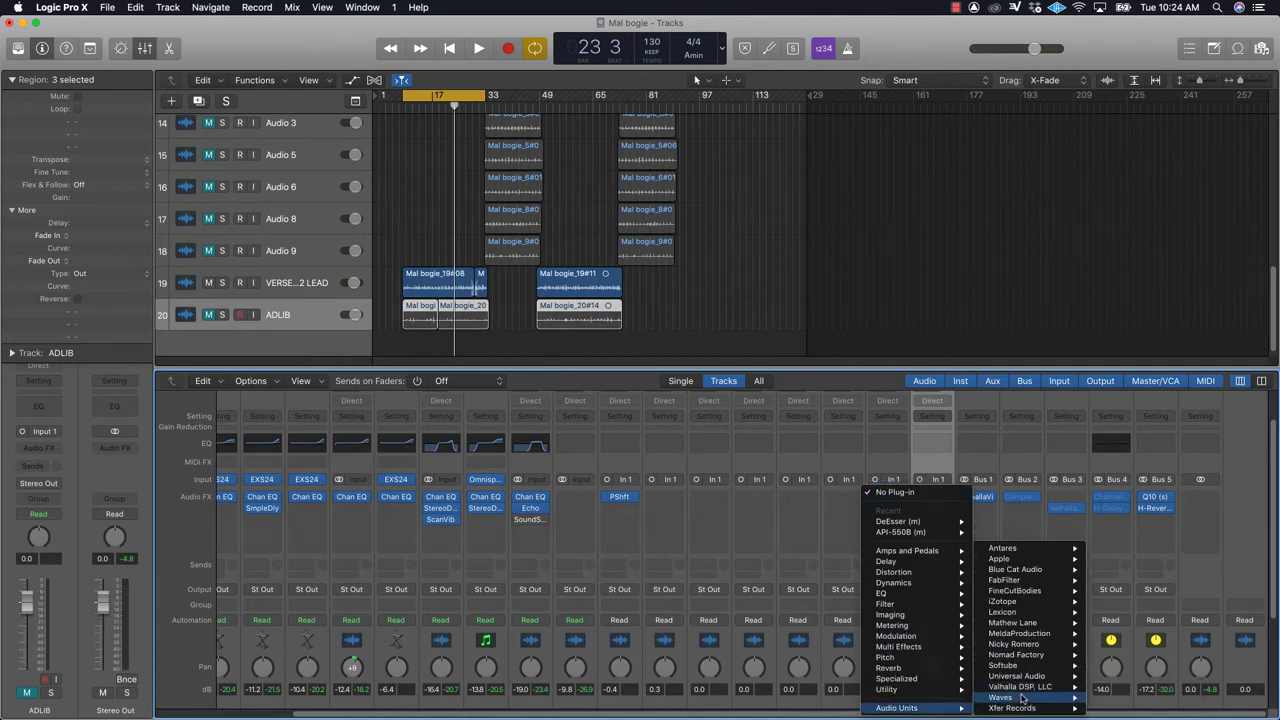
pyautogui.moveTo(1022, 698)
pyautogui.scroll(-10, 1170, 700)
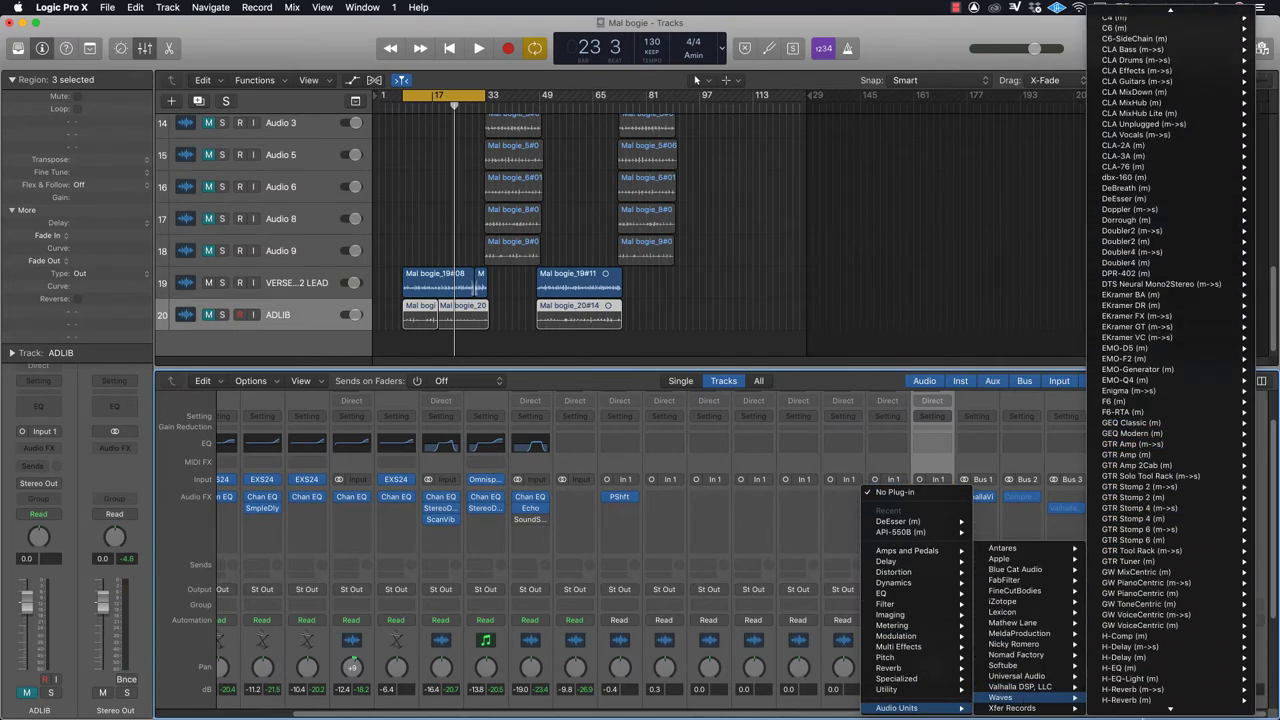
pyautogui.scroll(-15, 1170, 700)
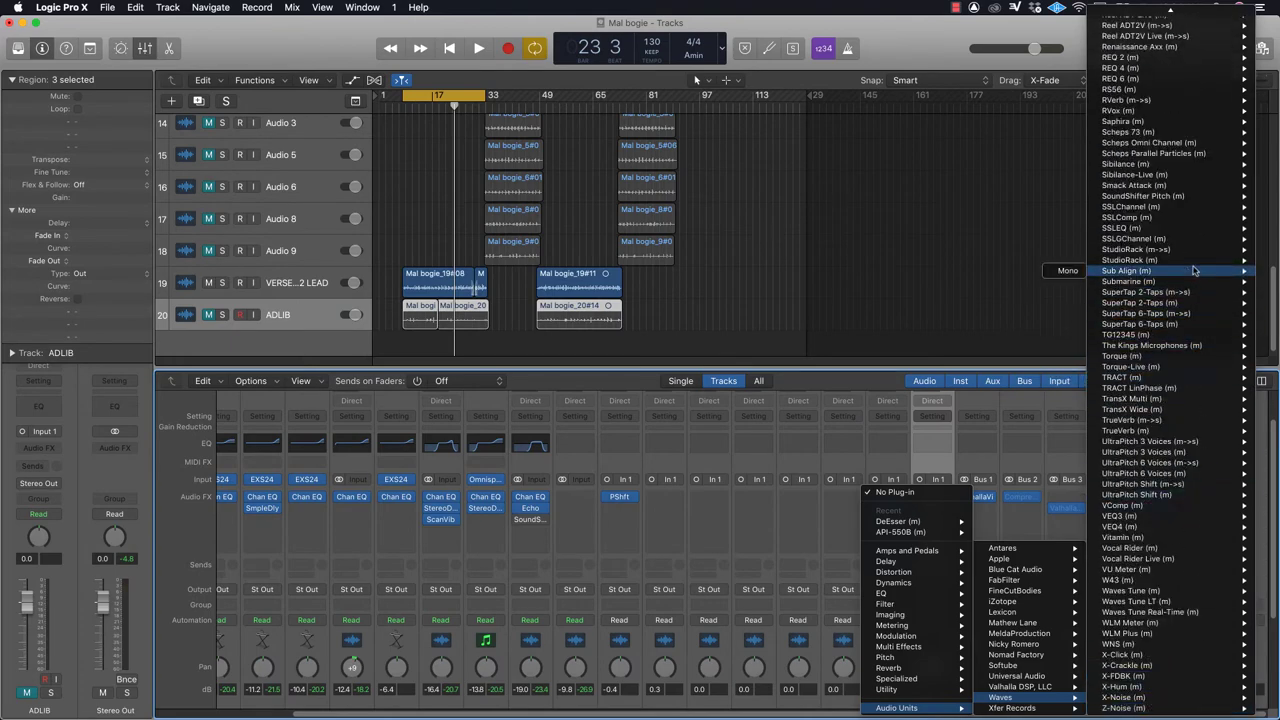
pyautogui.click(1195, 228)
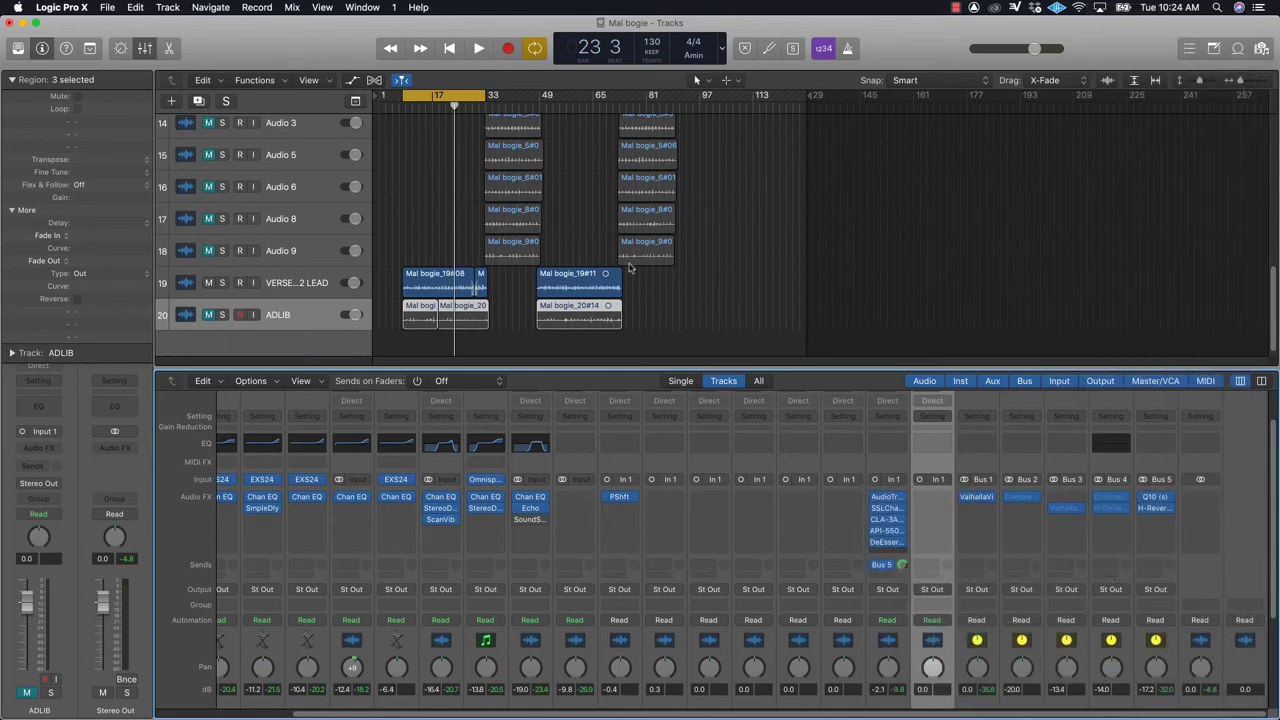
pyautogui.moveTo(366, 69); pyautogui.dragTo(600, 226)
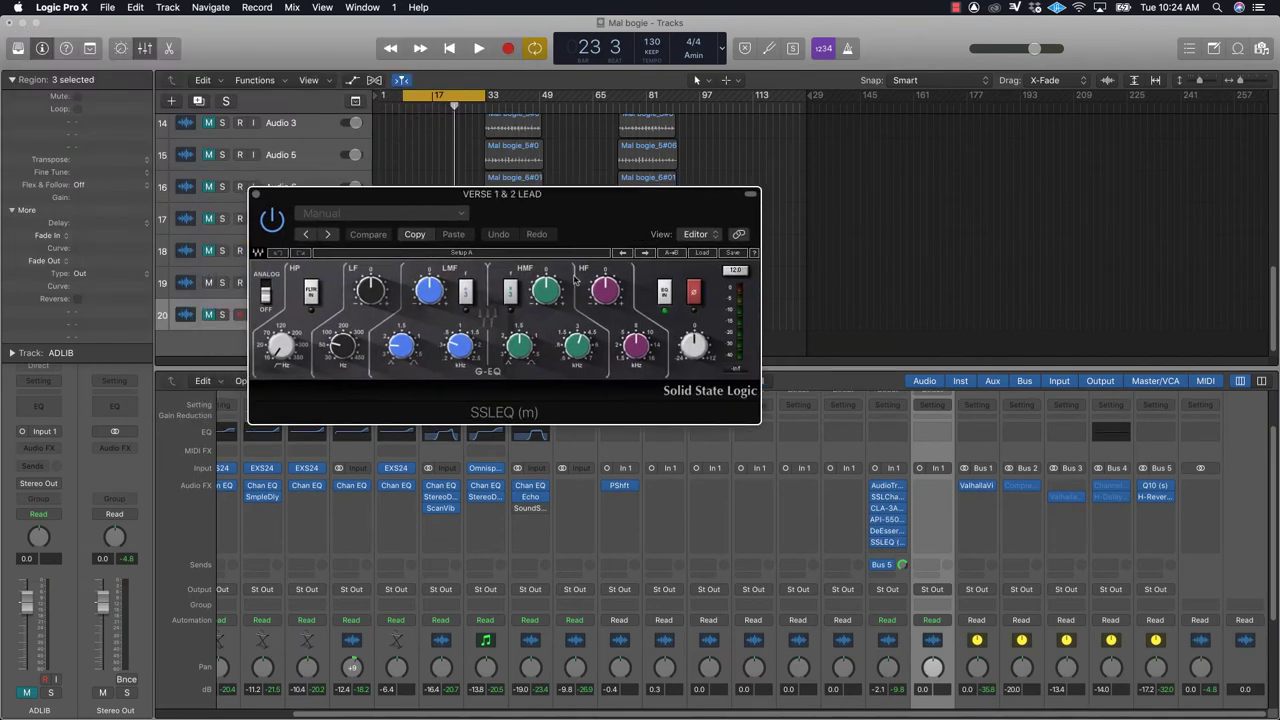
# Step: In the lead's SSLEQ, reduce the HMF gain slightly and switch in the high-pass filter with a raised cutoff
pyautogui.moveTo(546, 288); pyautogui.dragTo(546, 294)
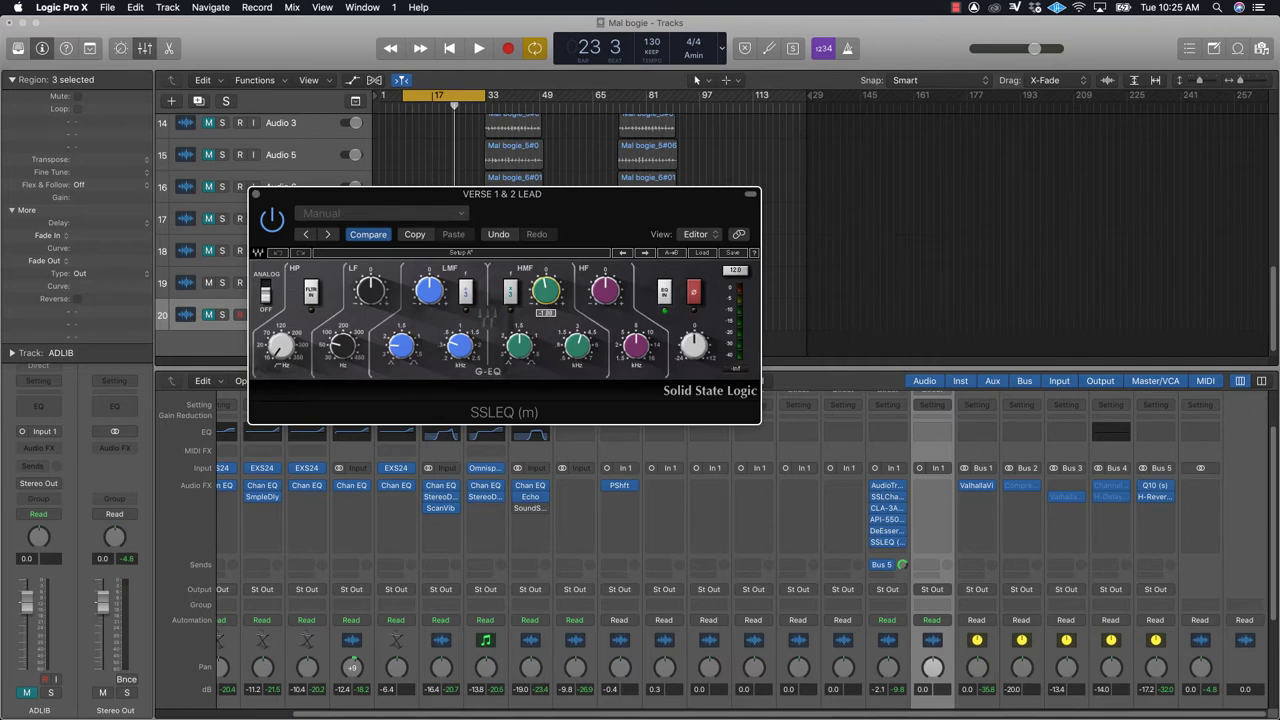
pyautogui.moveTo(581, 342); pyautogui.dragTo(581, 353)
pyautogui.moveTo(400, 345); pyautogui.dragTo(400, 350)
pyautogui.click(455, 350)
pyautogui.click(311, 293)
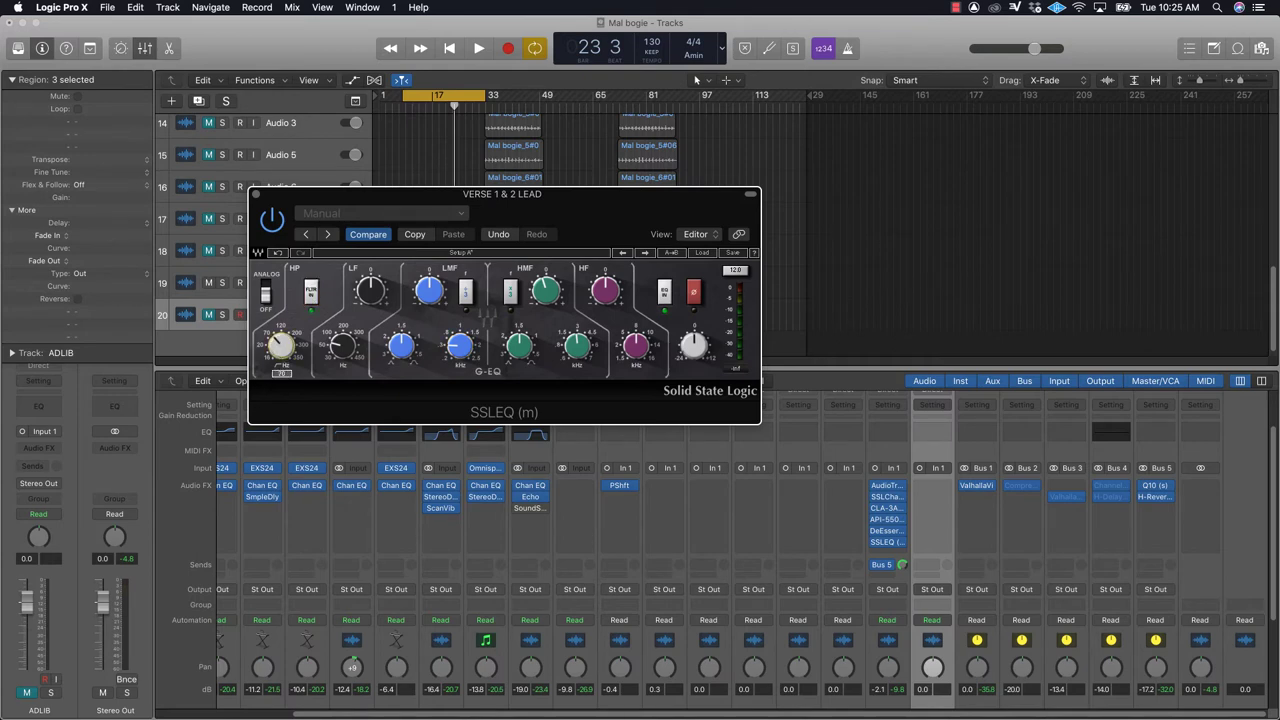
pyautogui.moveTo(431, 291)
pyautogui.moveTo(370, 290)
pyautogui.moveTo(497, 205); pyautogui.dragTo(583, 262)
# Step: Play the mix, lower the VERSE 1 & 2 LEAD fader to -2.4, stop playback, and close the SSLEQ window
pyautogui.press('space')
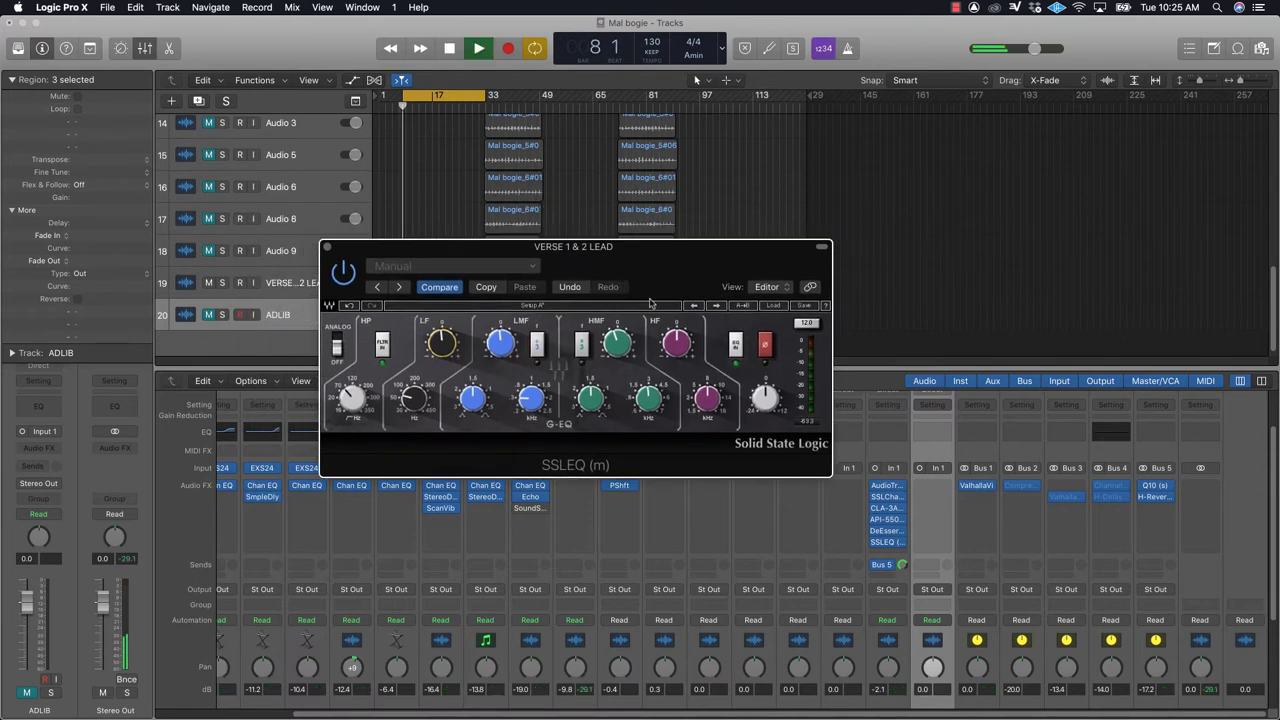
pyautogui.scroll(-5, 858, 545)
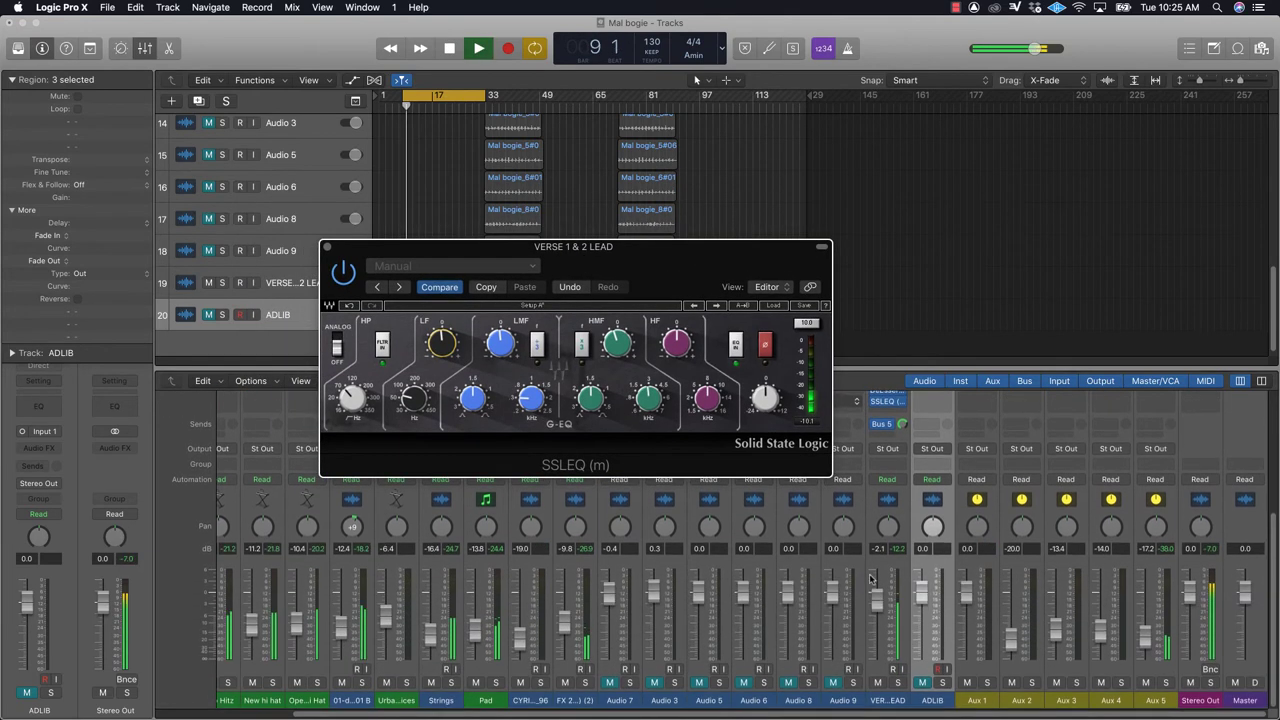
pyautogui.moveTo(879, 606); pyautogui.dragTo(880, 610)
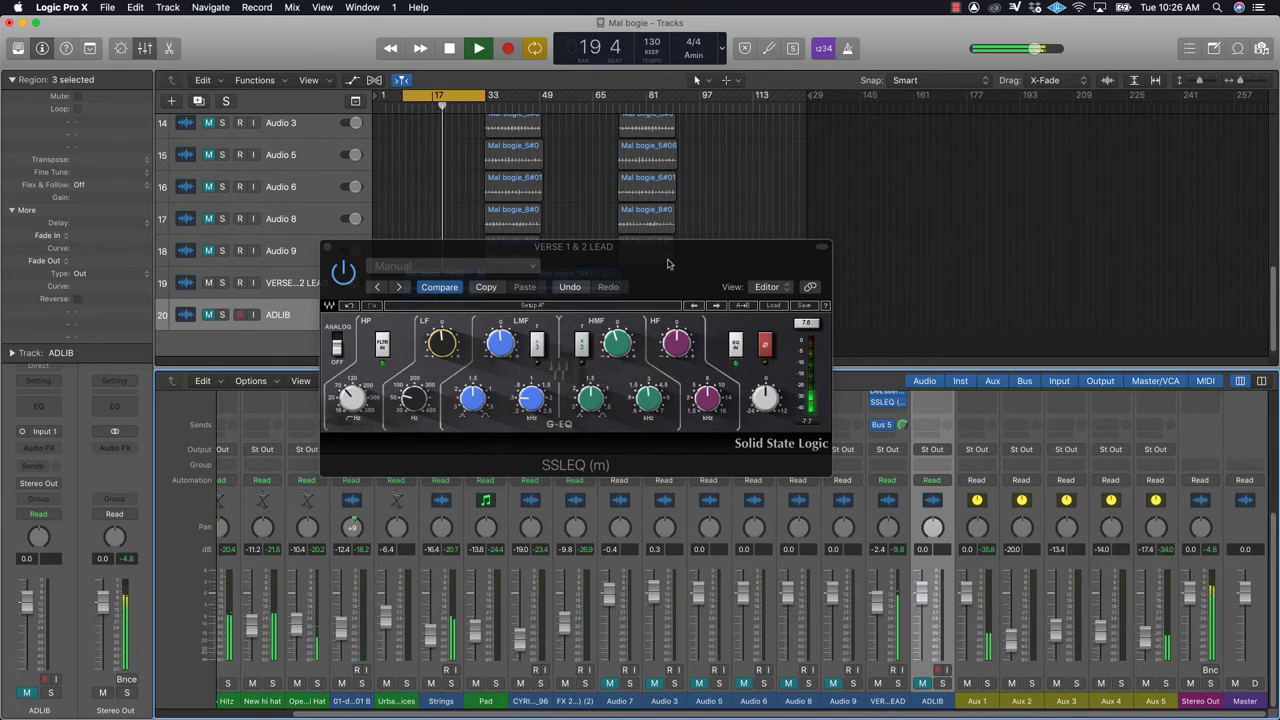
pyautogui.press('space')
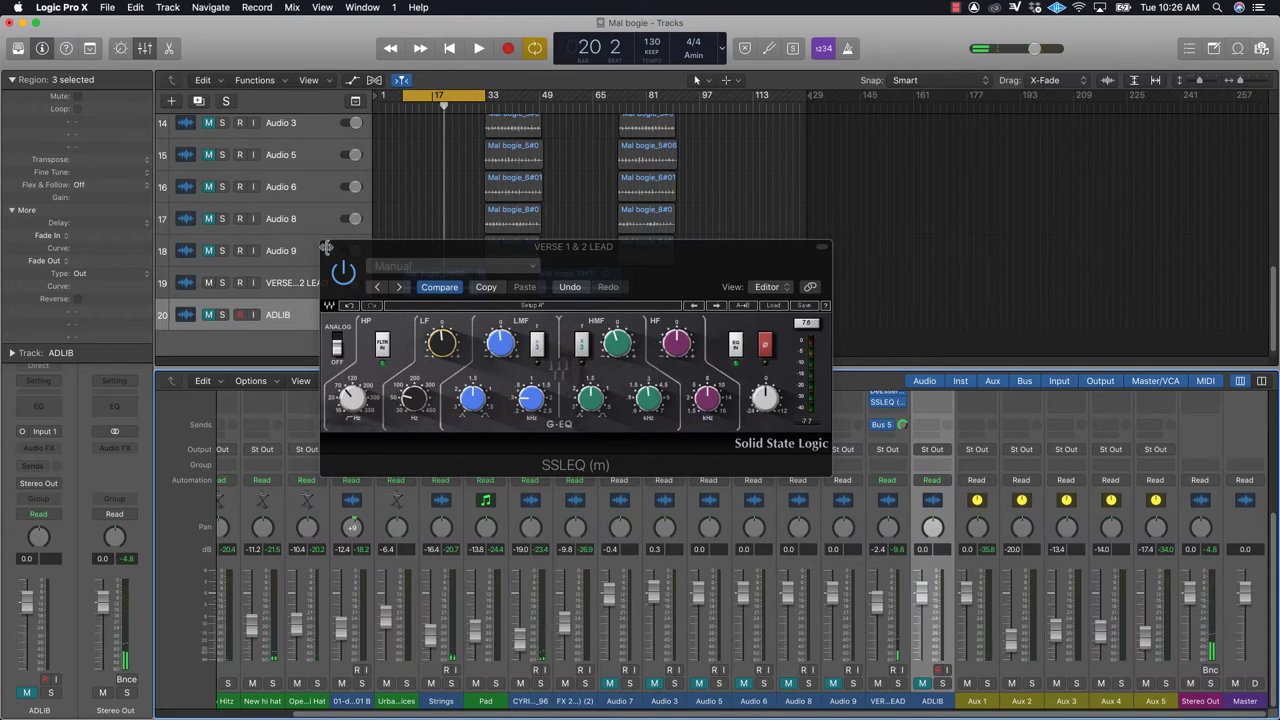
pyautogui.click(327, 248)
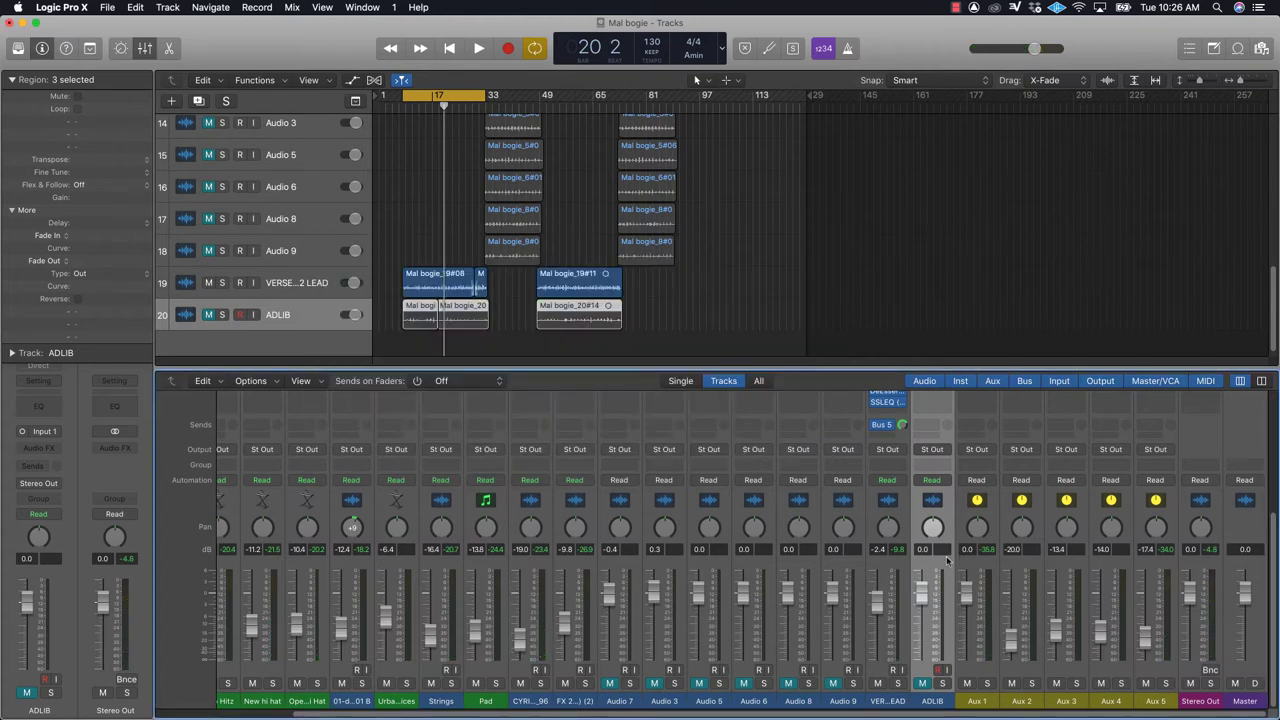
# Step: Add a second send to Bus 6 on the VERSE 1 & 2 LEAD channel and bring up its send level
pyautogui.scroll(5, 946, 562)
pyautogui.scroll(-1, 888, 690)
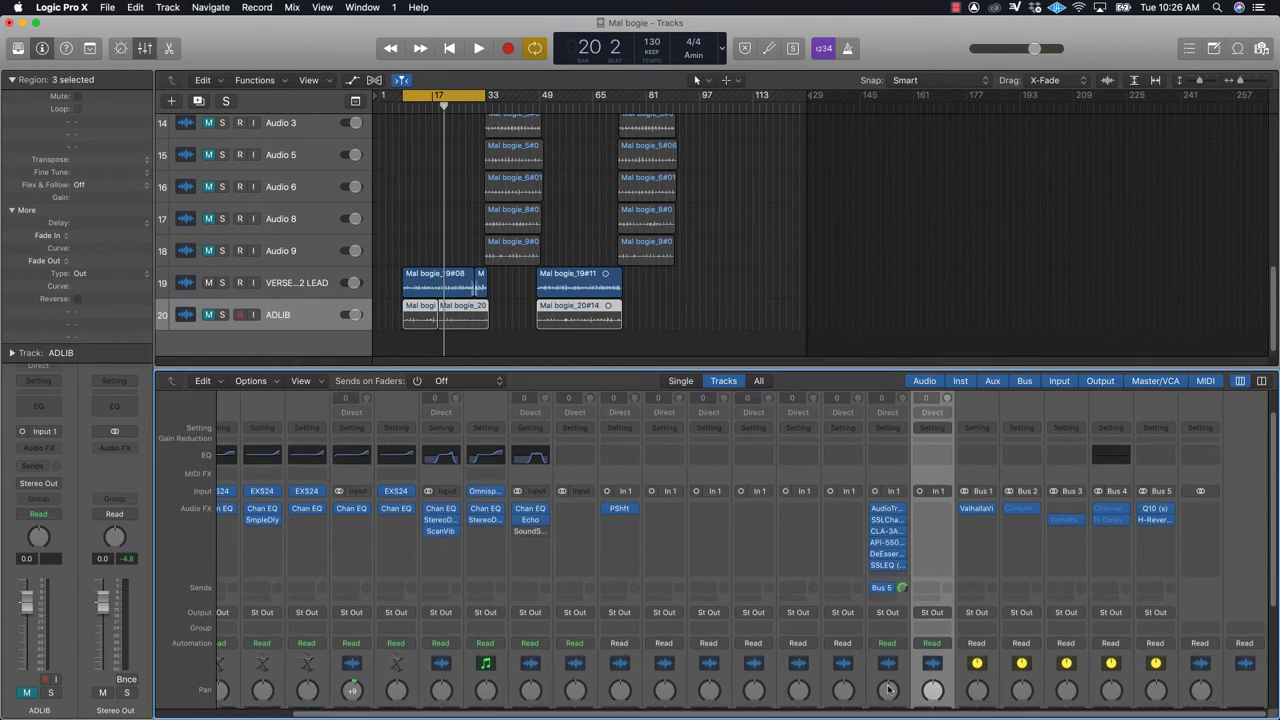
pyautogui.click(887, 600)
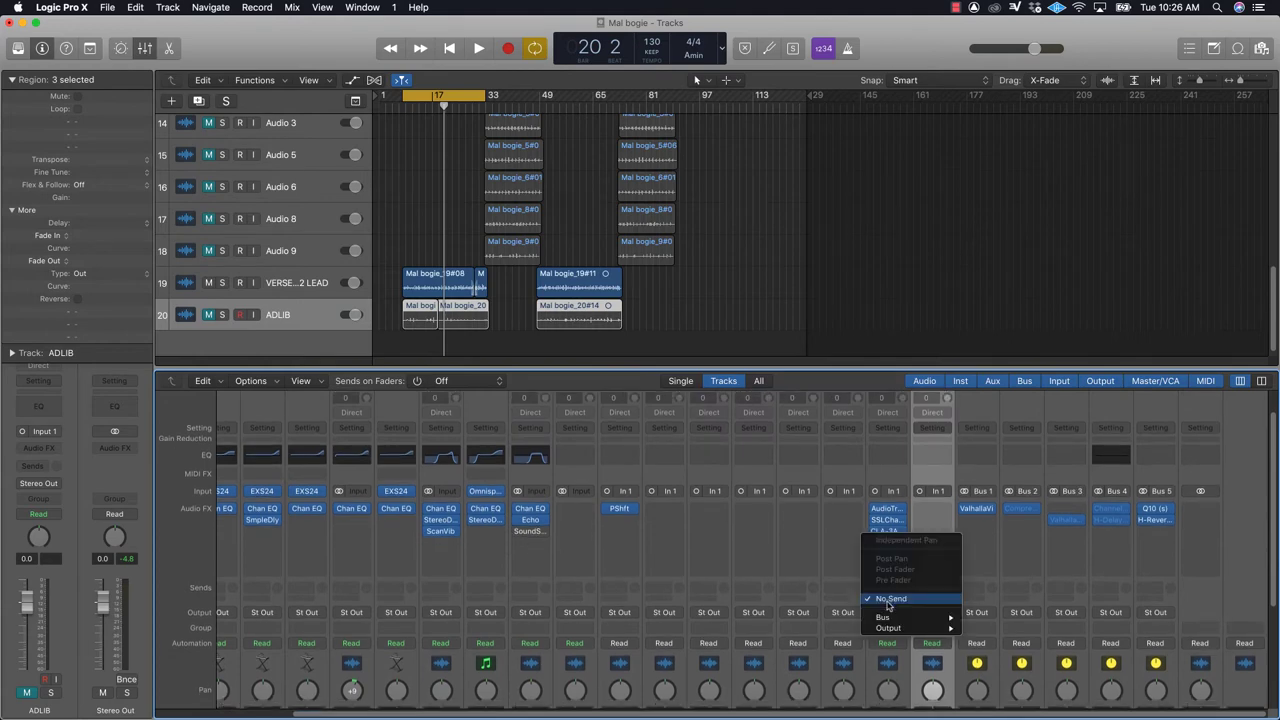
pyautogui.moveTo(950, 618)
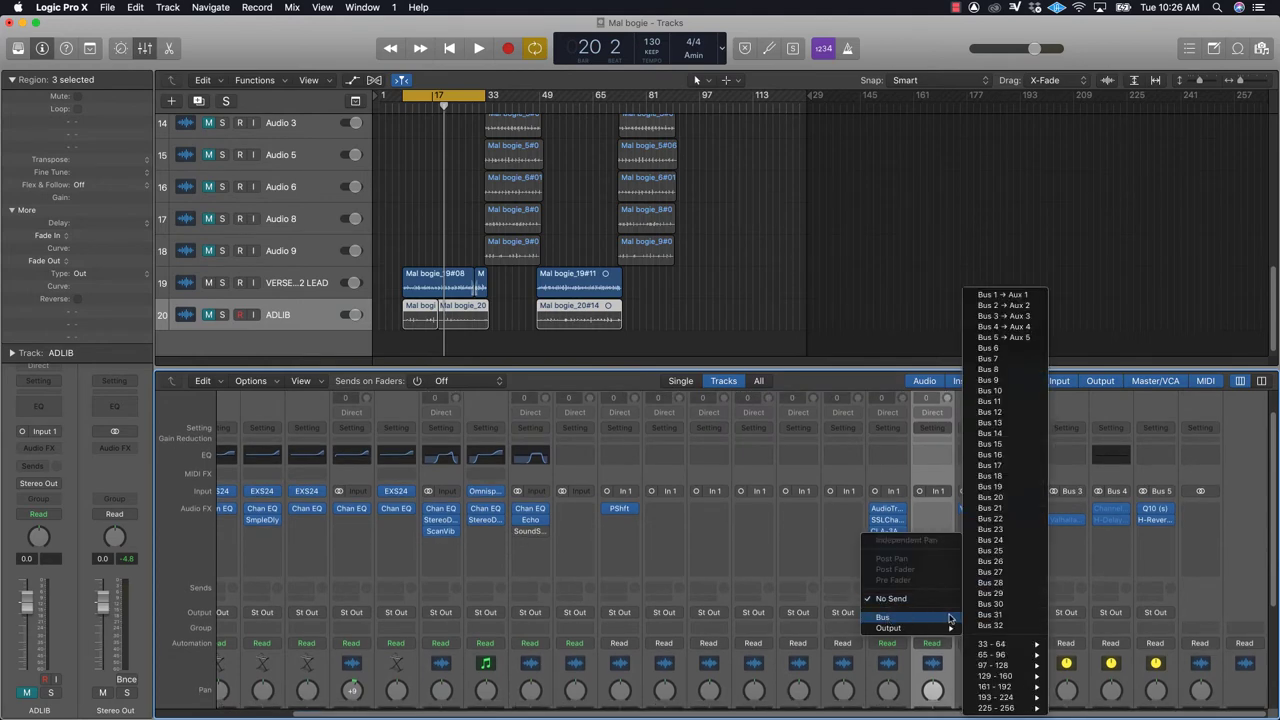
pyautogui.click(1010, 337)
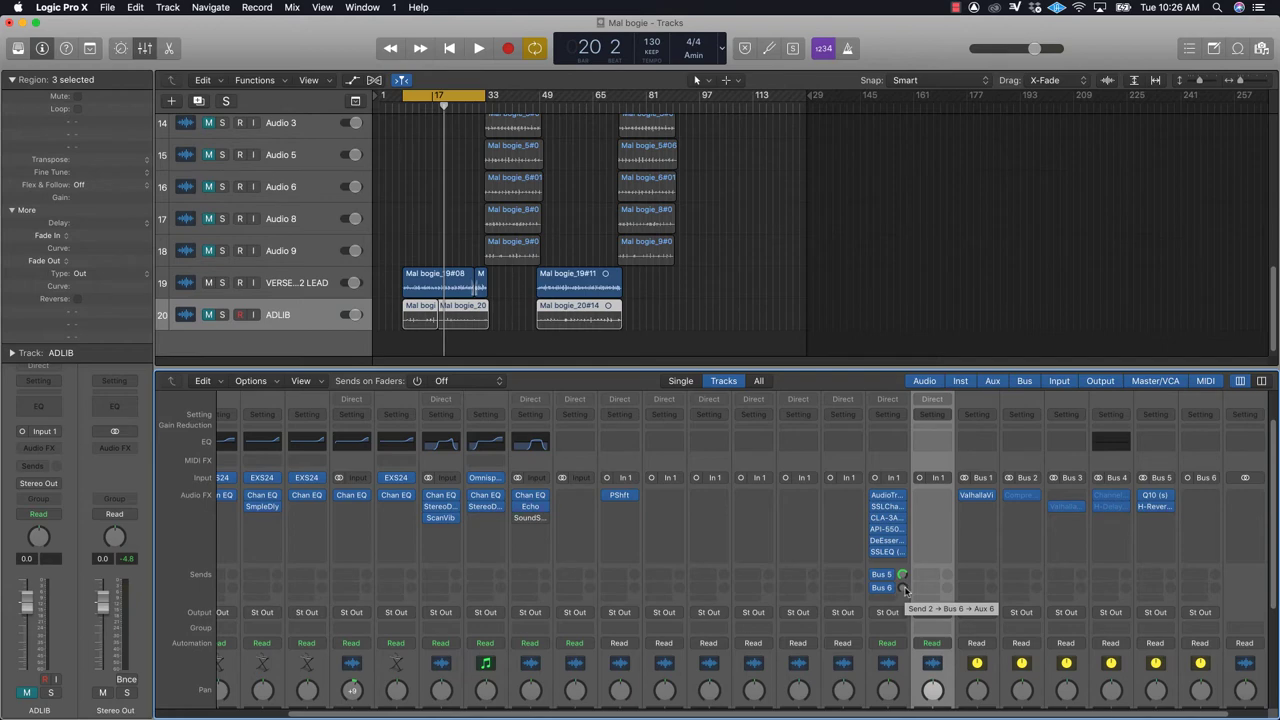
pyautogui.keyDown('alt'); pyautogui.click(904, 588); pyautogui.keyUp('alt')
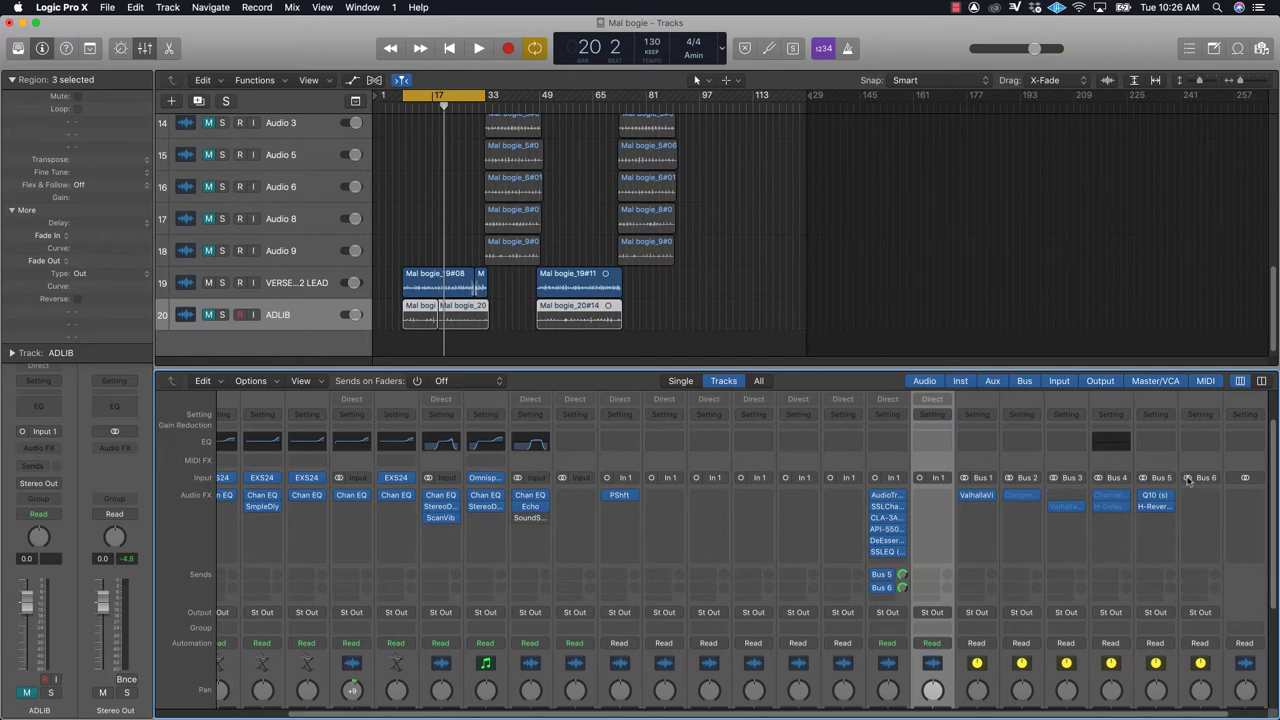
# Step: Insert the stereo Waves H-Delay plug-in on Aux 6 and move its window over the mixer
pyautogui.click(1215, 496)
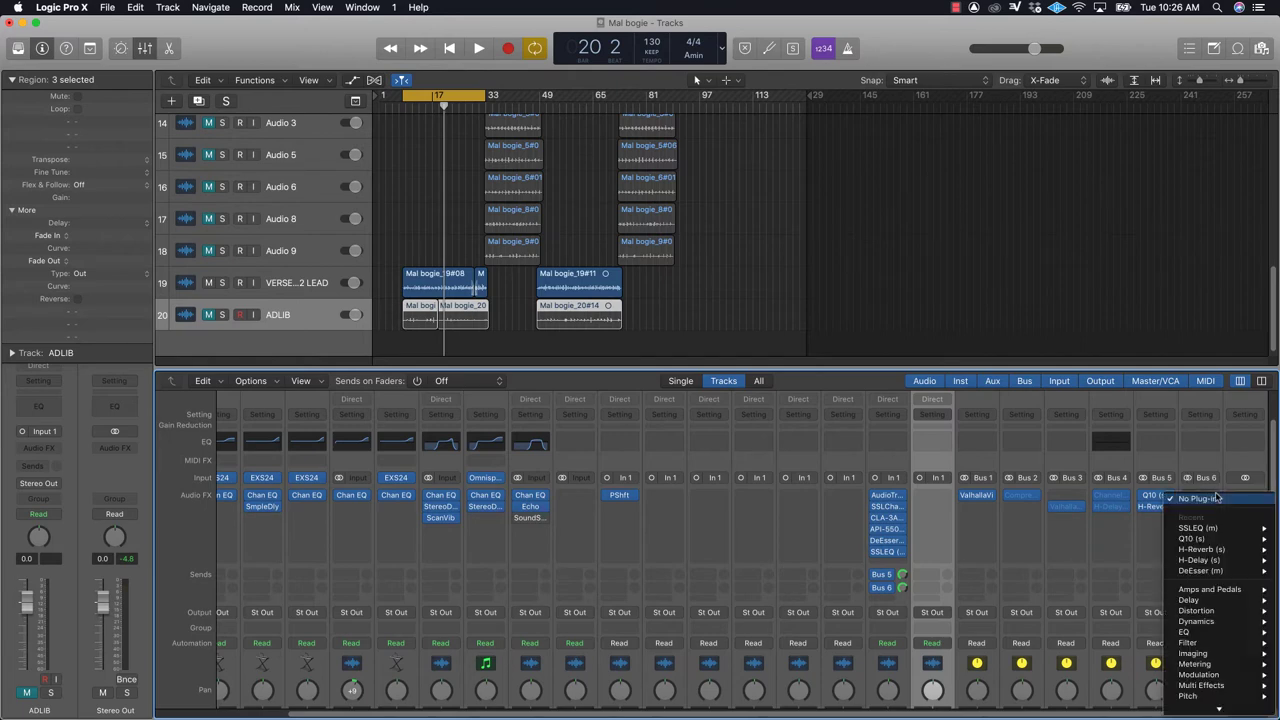
pyautogui.moveTo(1216, 561)
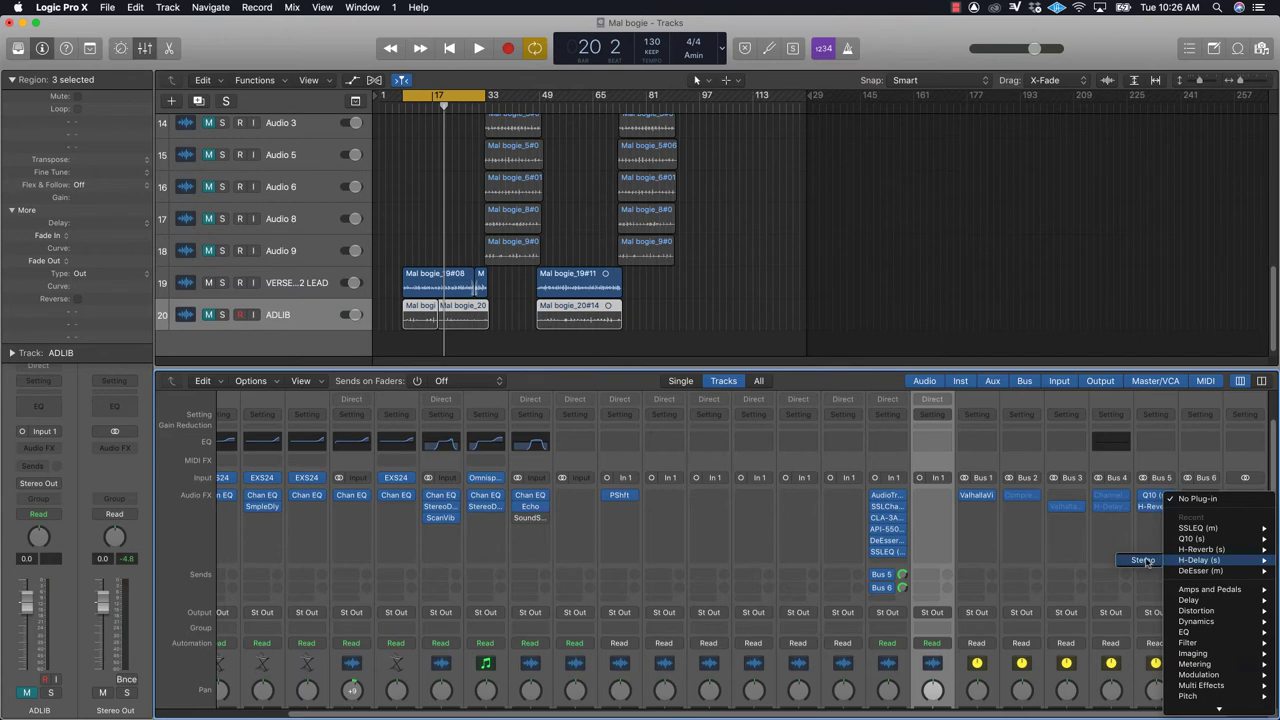
pyautogui.click(1144, 561)
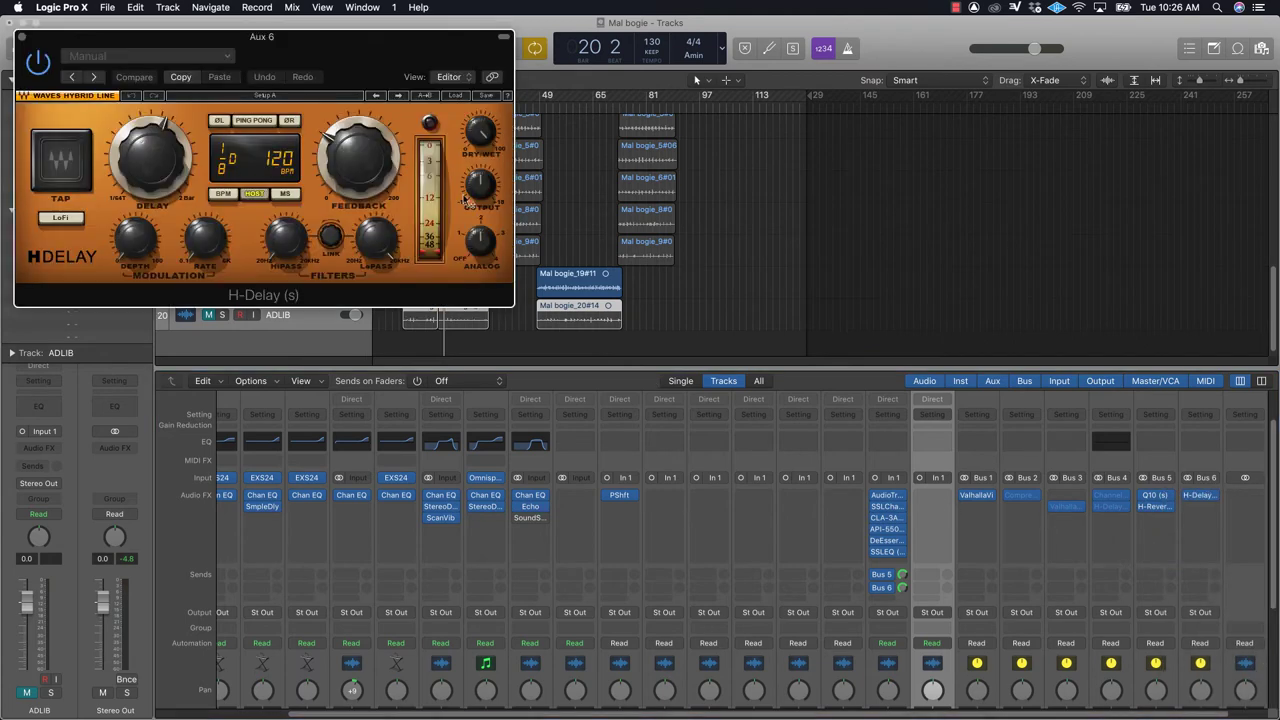
pyautogui.moveTo(361, 69); pyautogui.dragTo(744, 345)
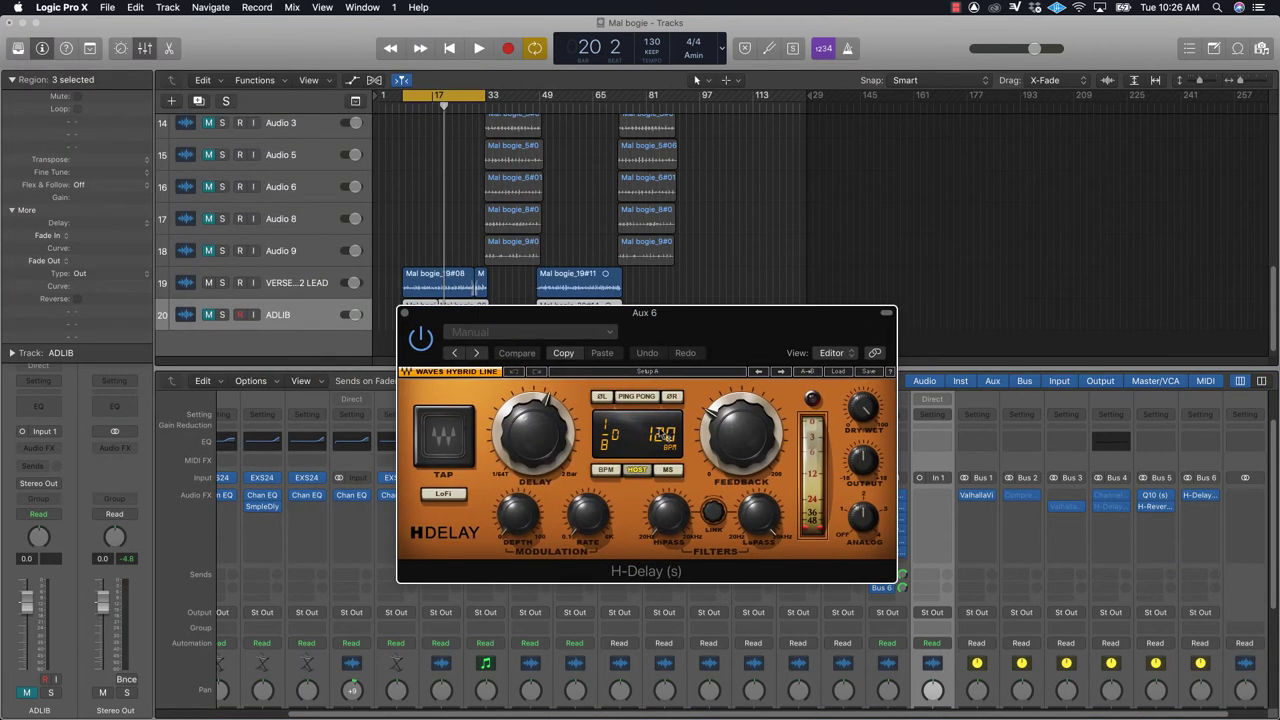
# Step: Switch the H-Delay to BPM mode with a 1/4 delay at 129 BPM and turn on left-channel phase inversion
pyautogui.click(606, 470)
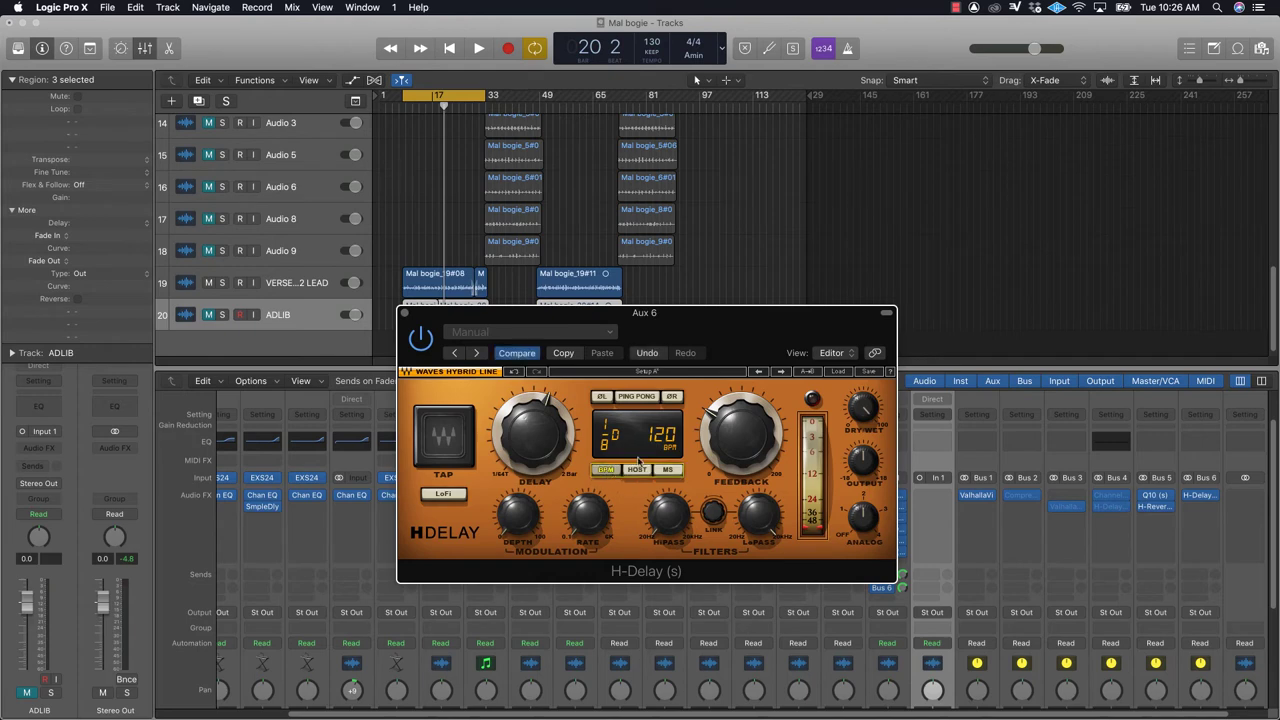
pyautogui.moveTo(662, 435); pyautogui.dragTo(662, 426)
pyautogui.moveTo(613, 441); pyautogui.dragTo(613, 426)
pyautogui.click(602, 396)
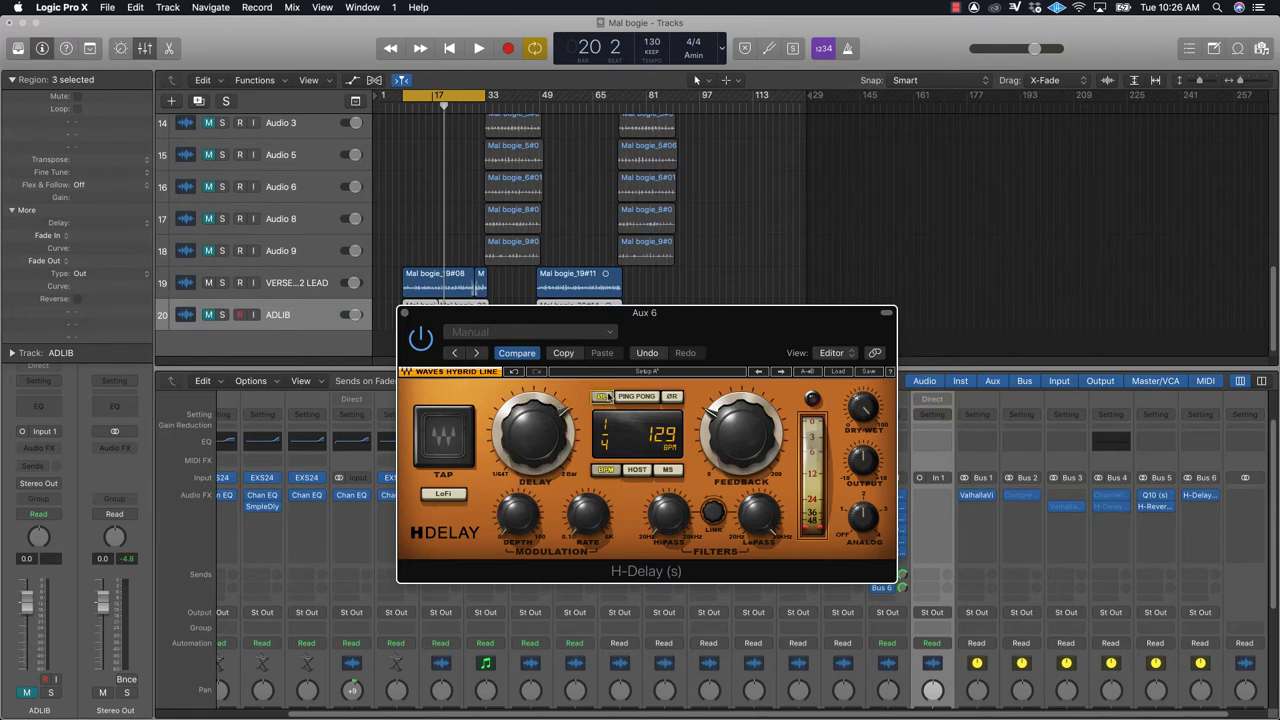
pyautogui.click(669, 515)
# Step: Pull the Aux 6 fader fully down, start playback, and bring the delay return up to -16.4
pyautogui.moveTo(743, 330); pyautogui.dragTo(610, 306)
pyautogui.scroll(-5, 1087, 580)
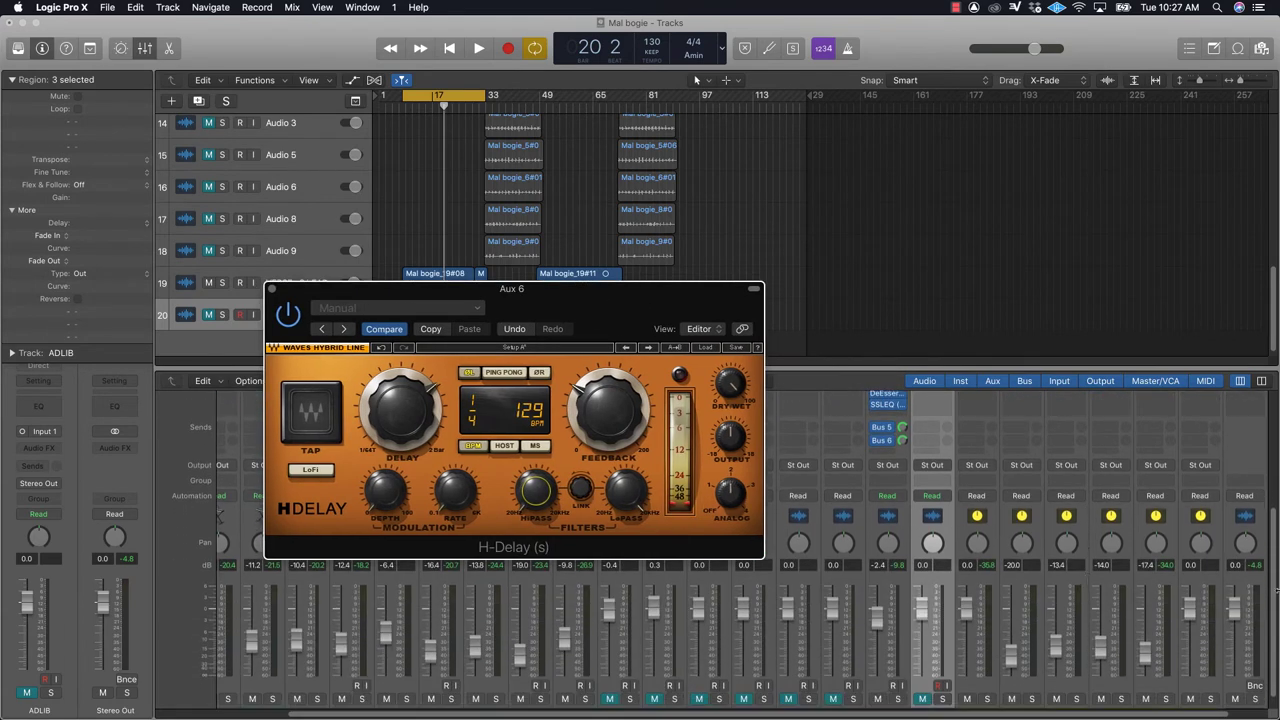
pyautogui.moveTo(1190, 607); pyautogui.dragTo(1190, 670)
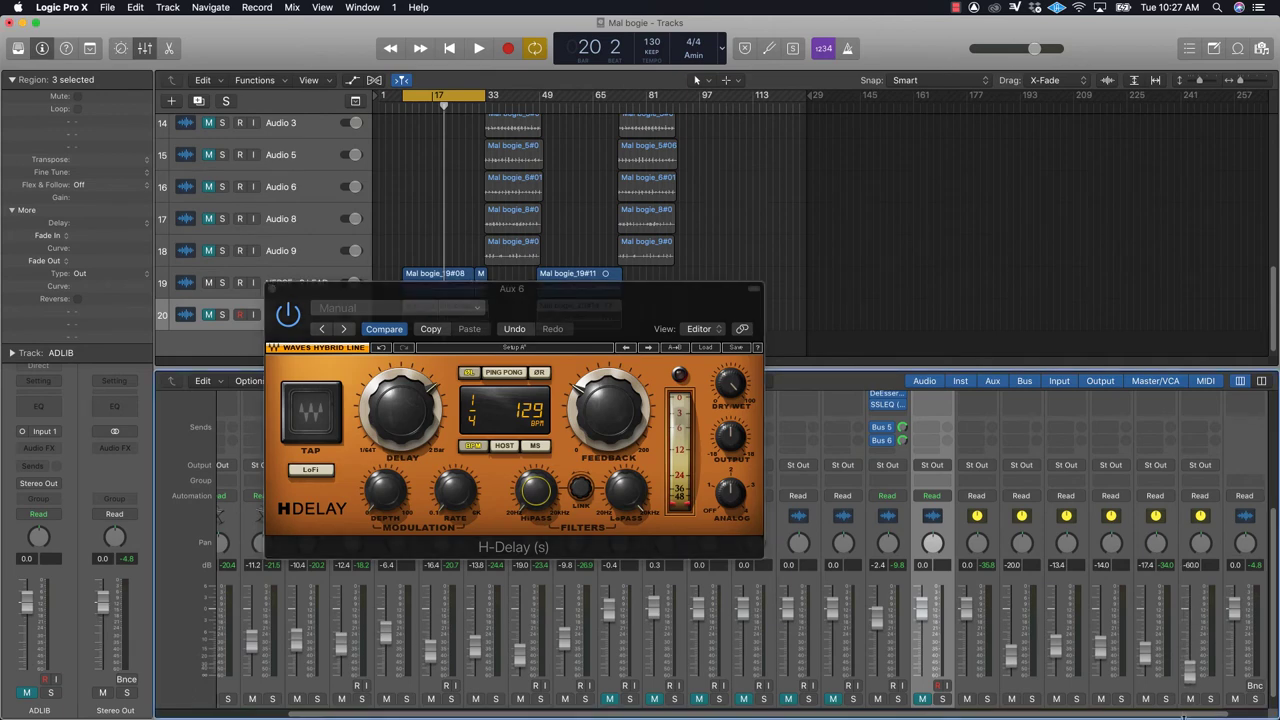
pyautogui.press('space')
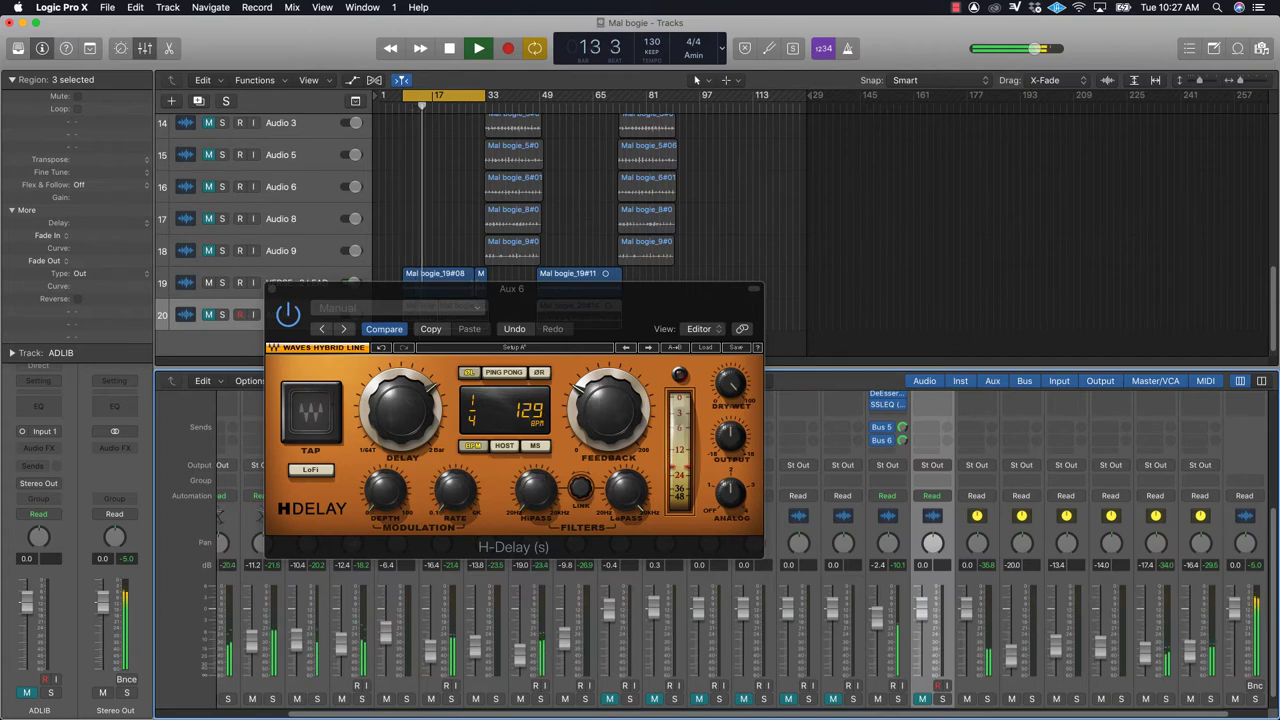
# Step: Set the H-Delay tempo to 130 BPM and slightly adjust the feedback while the mix plays
pyautogui.moveTo(533, 420)
pyautogui.mouseDown()
pyautogui.moveTo(533, 409)
pyautogui.moveTo(533, 420)
pyautogui.mouseUp()
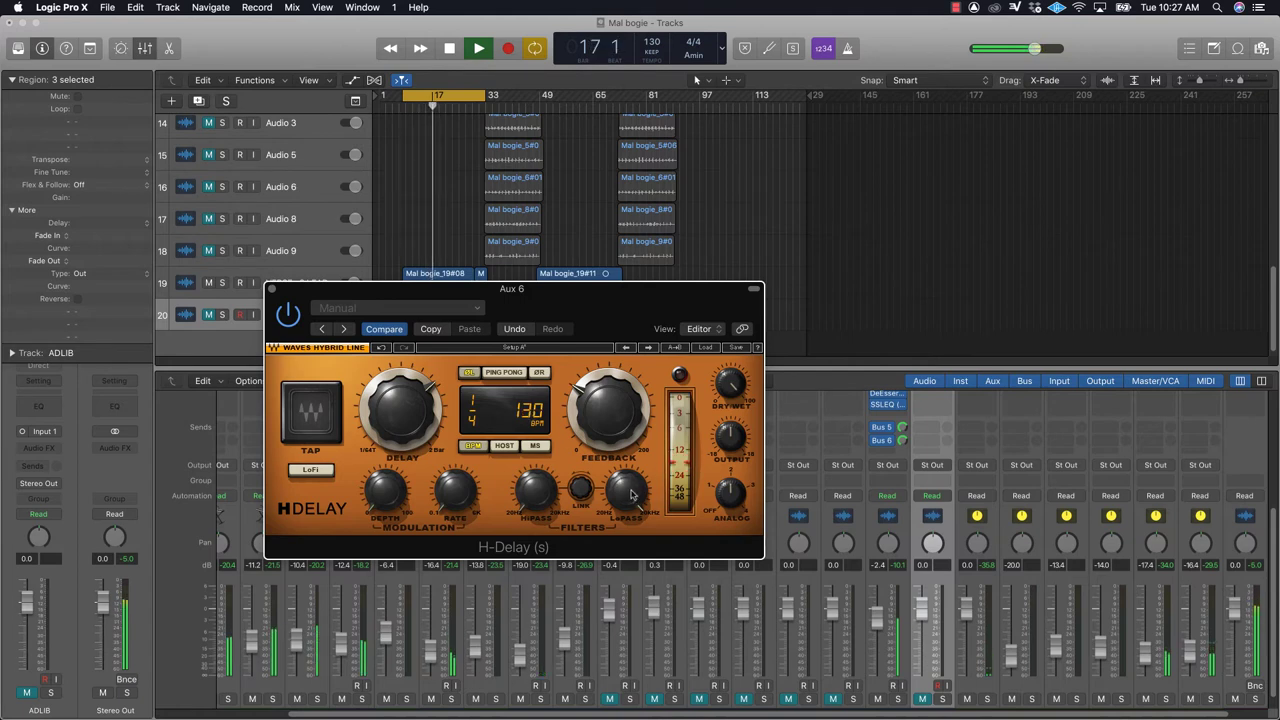
pyautogui.moveTo(537, 499); pyautogui.dragTo(537, 497)
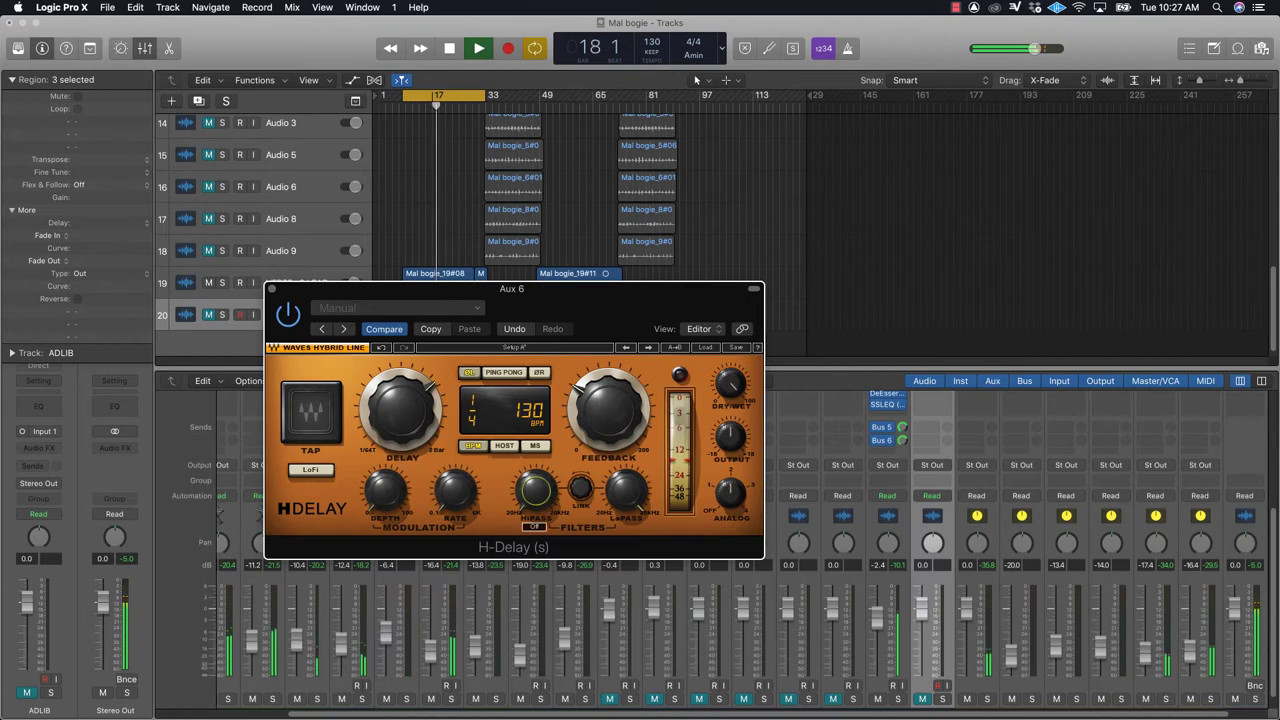
pyautogui.moveTo(608, 410); pyautogui.dragTo(600, 421)
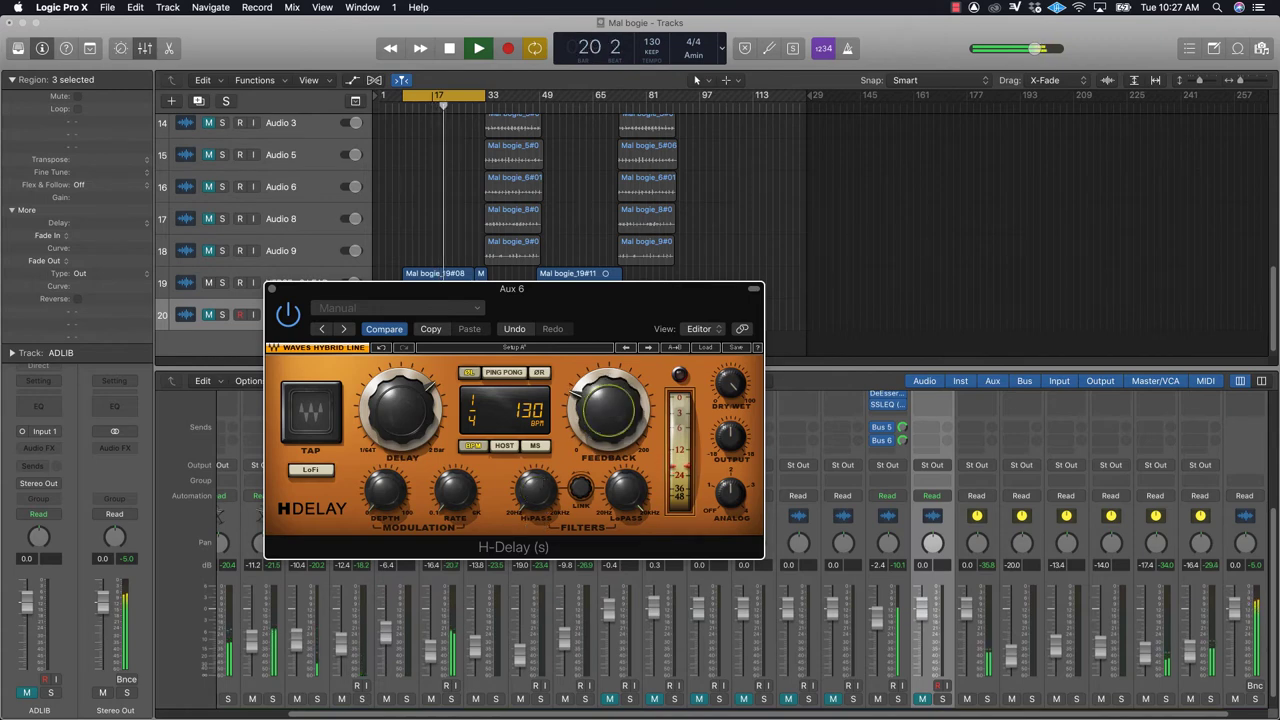
pyautogui.moveTo(537, 492); pyautogui.dragTo(537, 461)
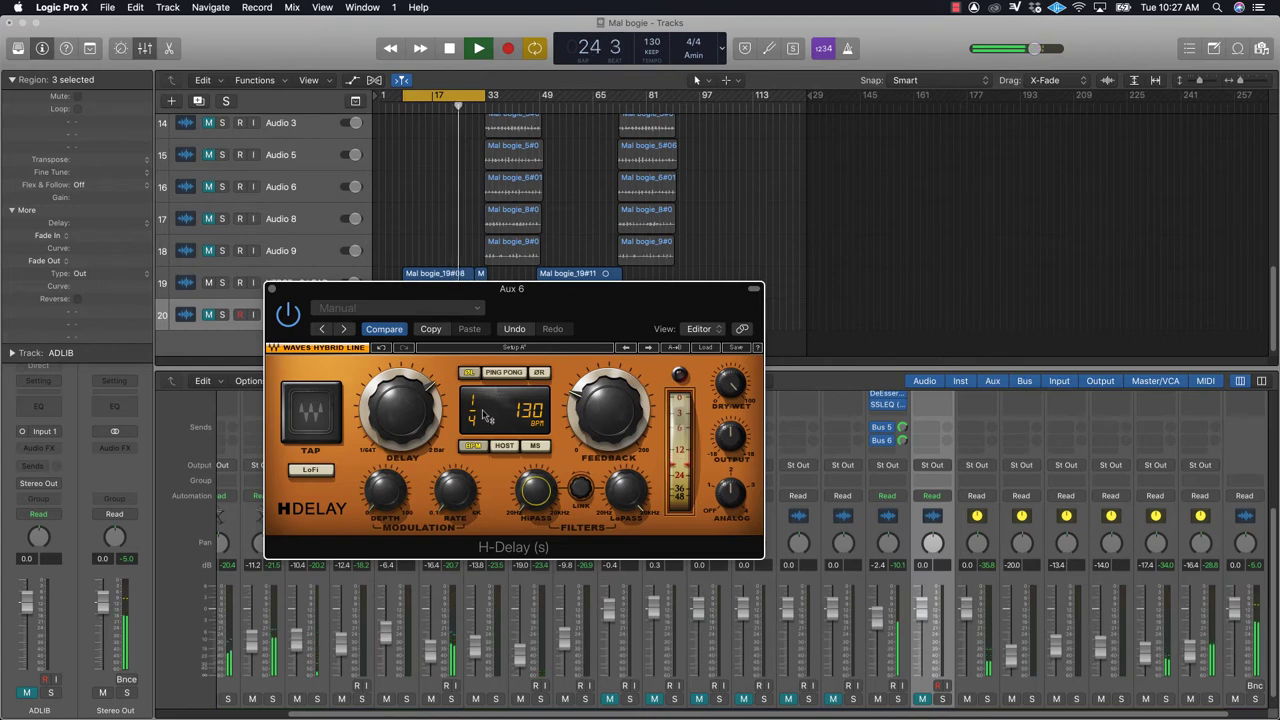
pyautogui.moveTo(402, 407)
pyautogui.mouseDown()
pyautogui.moveTo(402, 396)
pyautogui.moveTo(402, 407)
pyautogui.mouseUp()
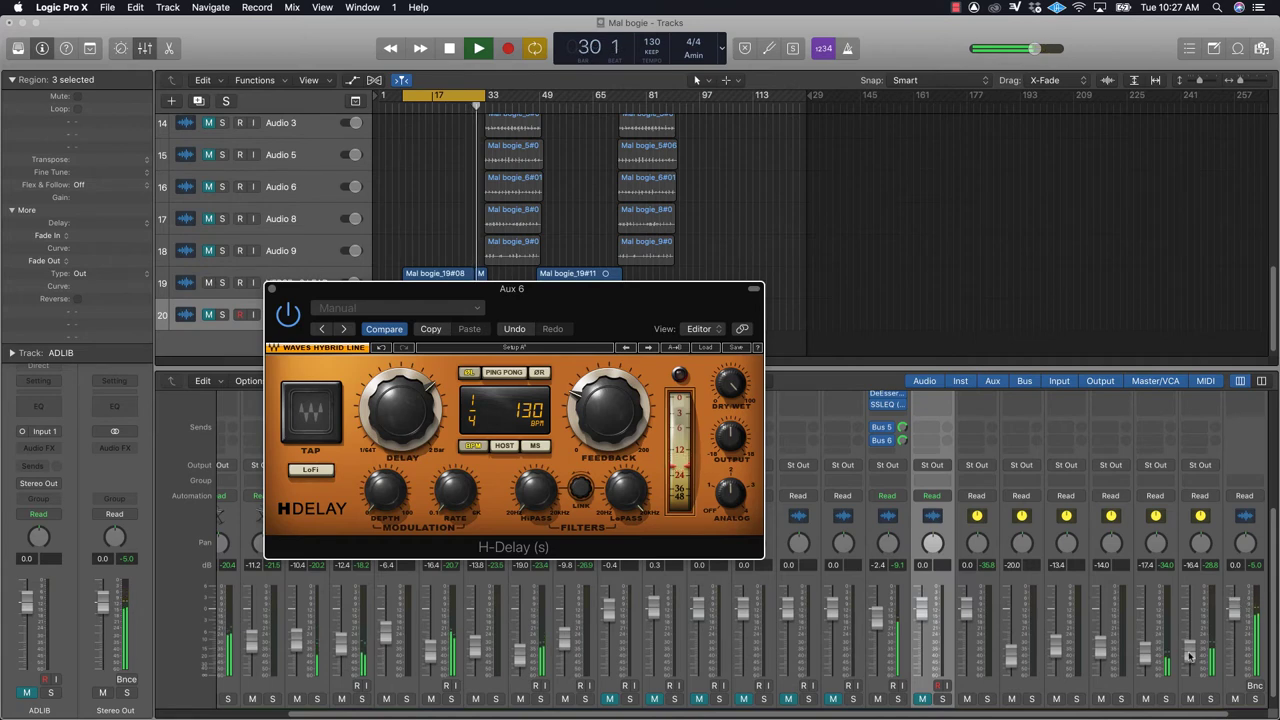
# Step: Raise the Aux 6 fader to -15.0 and audition the H-Delay in Ping Pong mode before restoring left-channel phase inversion
pyautogui.moveTo(1192, 657); pyautogui.dragTo(1190, 653)
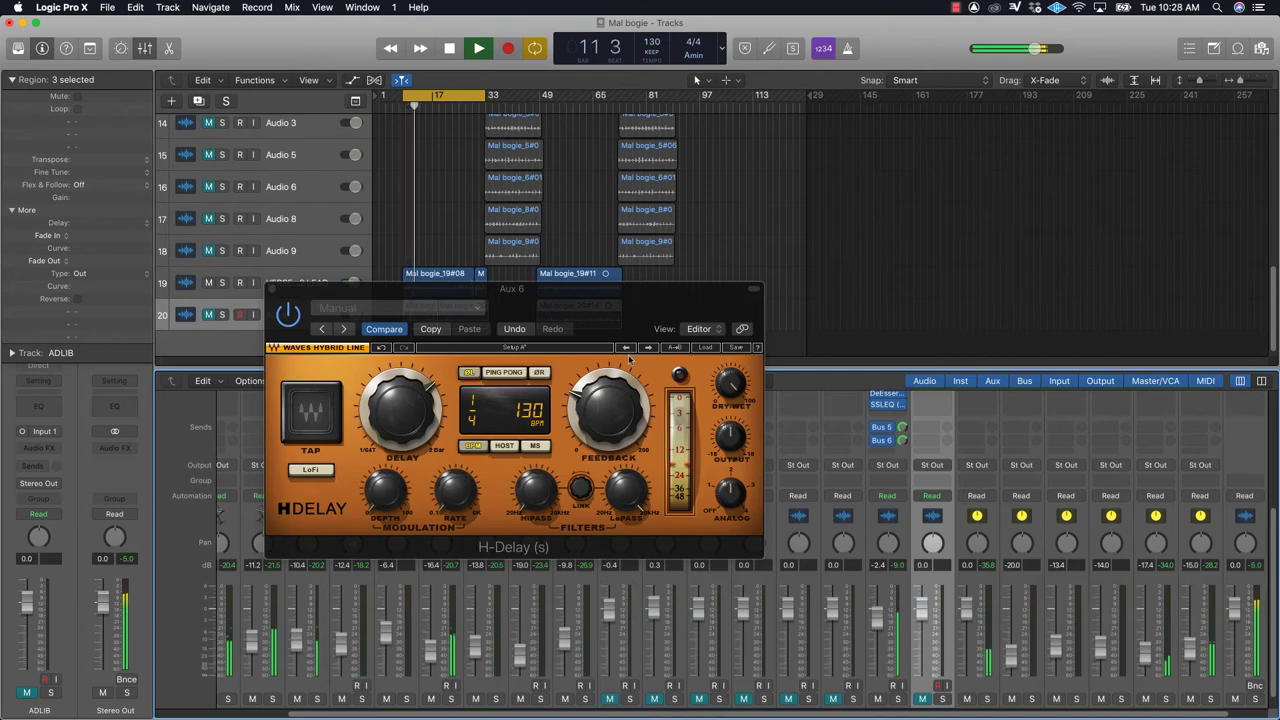
pyautogui.click(468, 374)
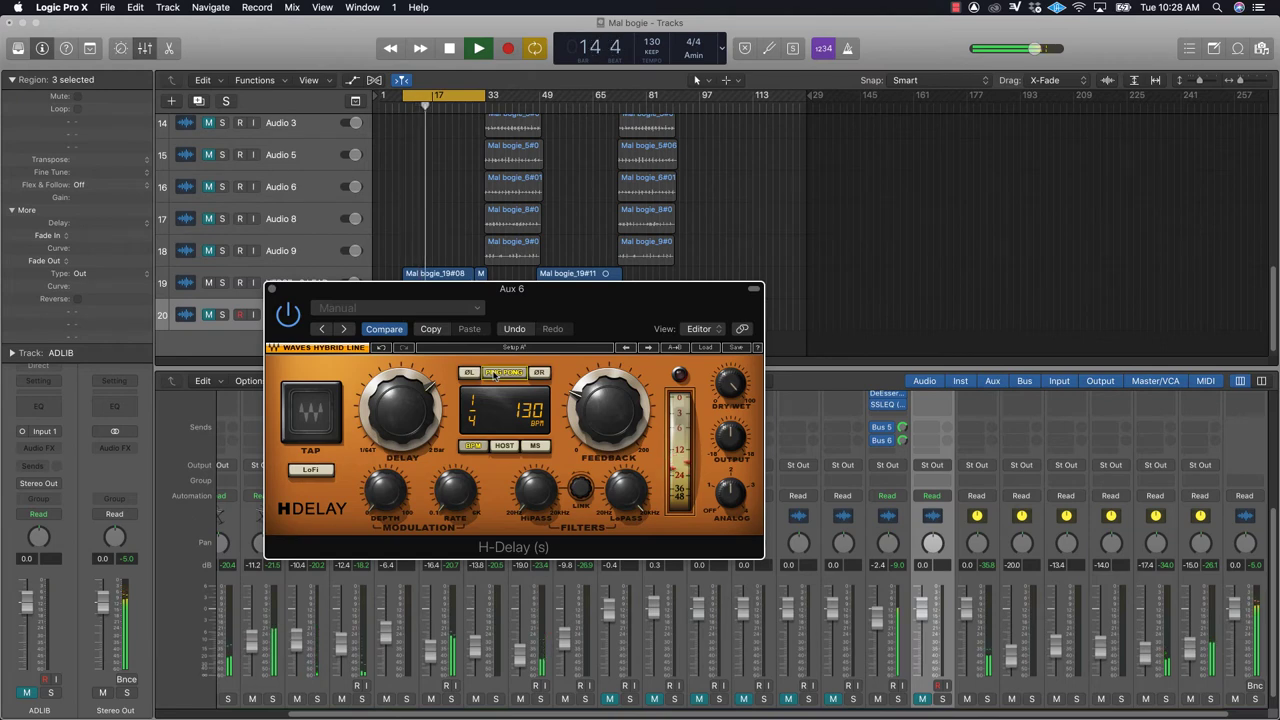
pyautogui.click(493, 374)
pyautogui.click(473, 374)
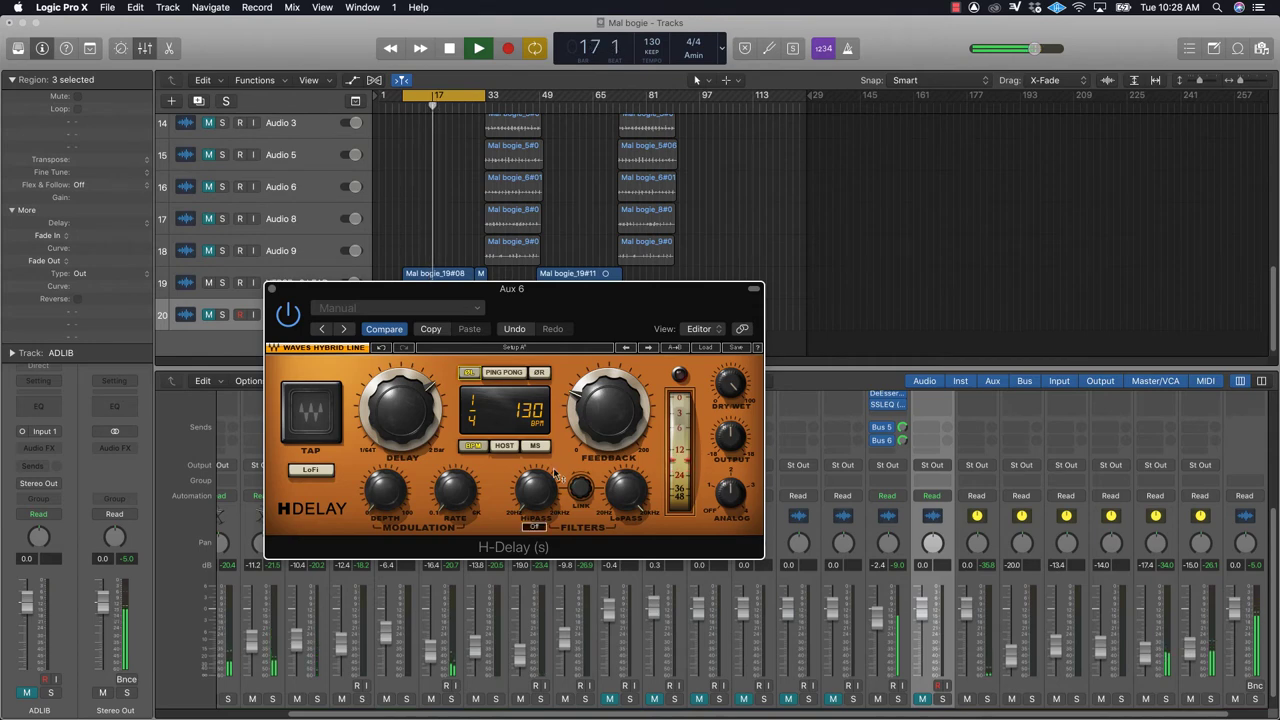
# Step: Balance the VERSE 1 & 2 LEAD fader to -1.4, Aux 5 to -18.0 and Aux 6 to -15.2, and stop playback
pyautogui.click(878, 618)
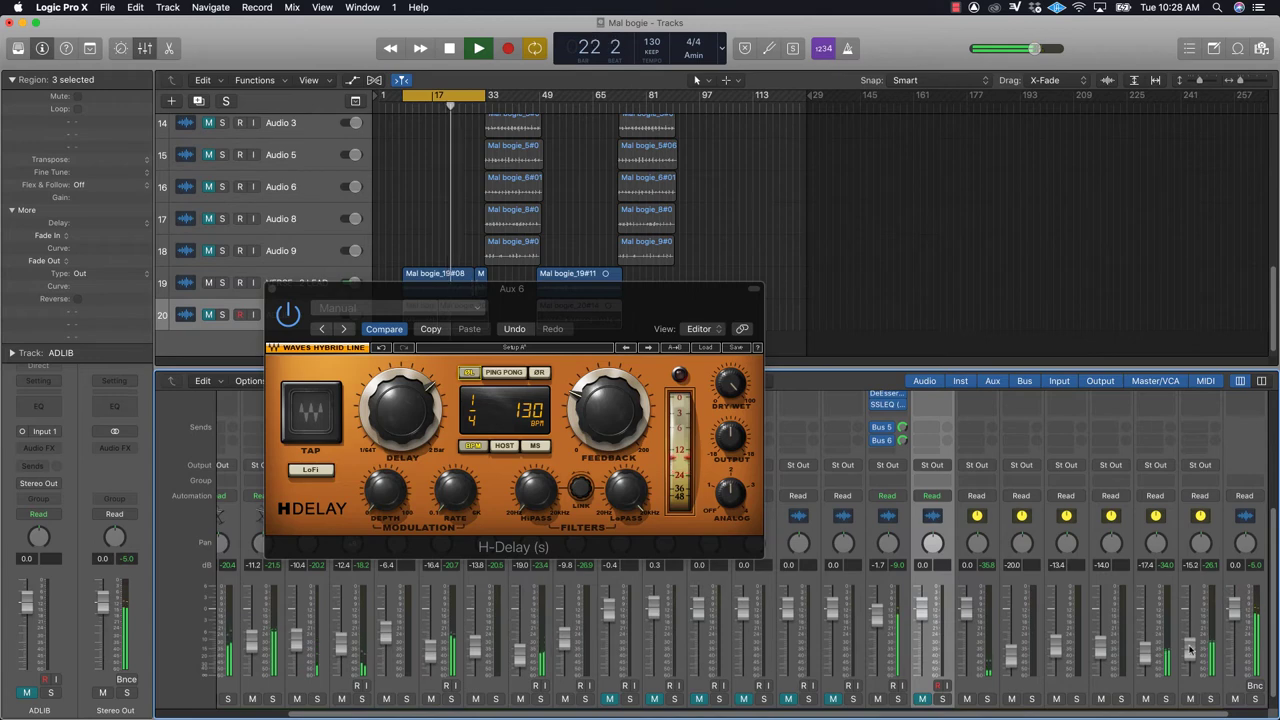
pyautogui.scroll(5, 903, 604)
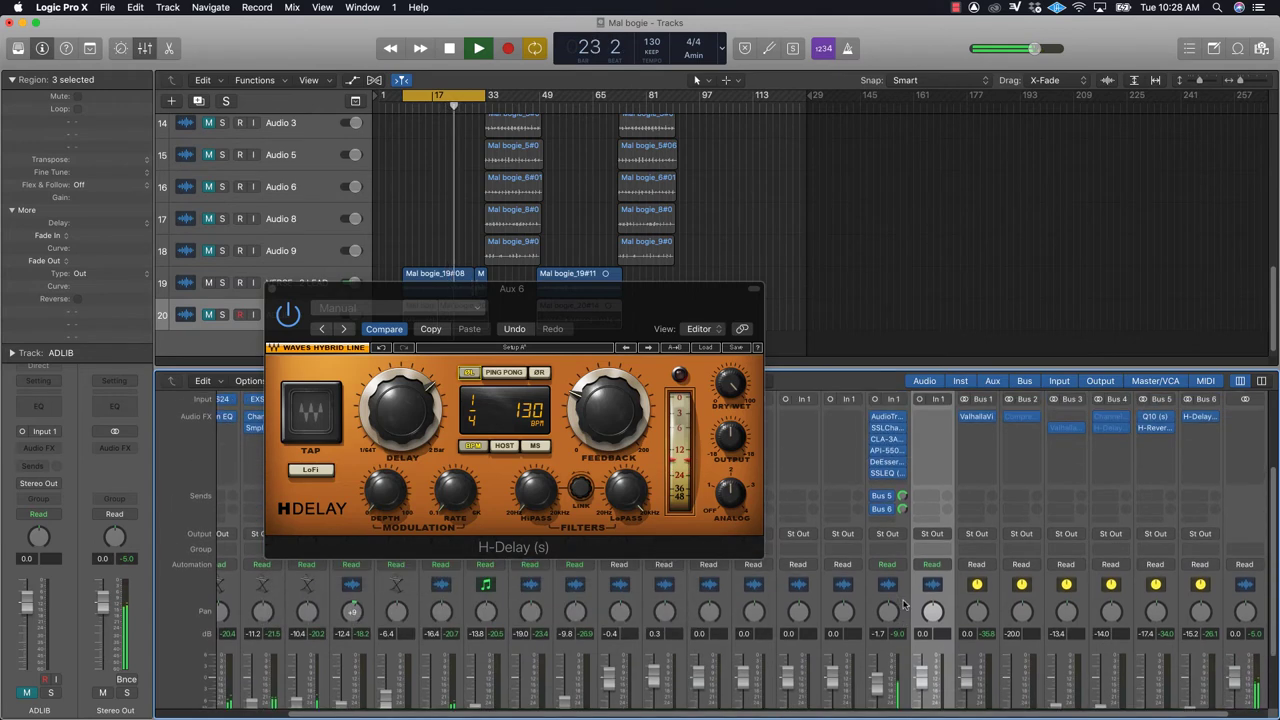
pyautogui.scroll(1, 900, 595)
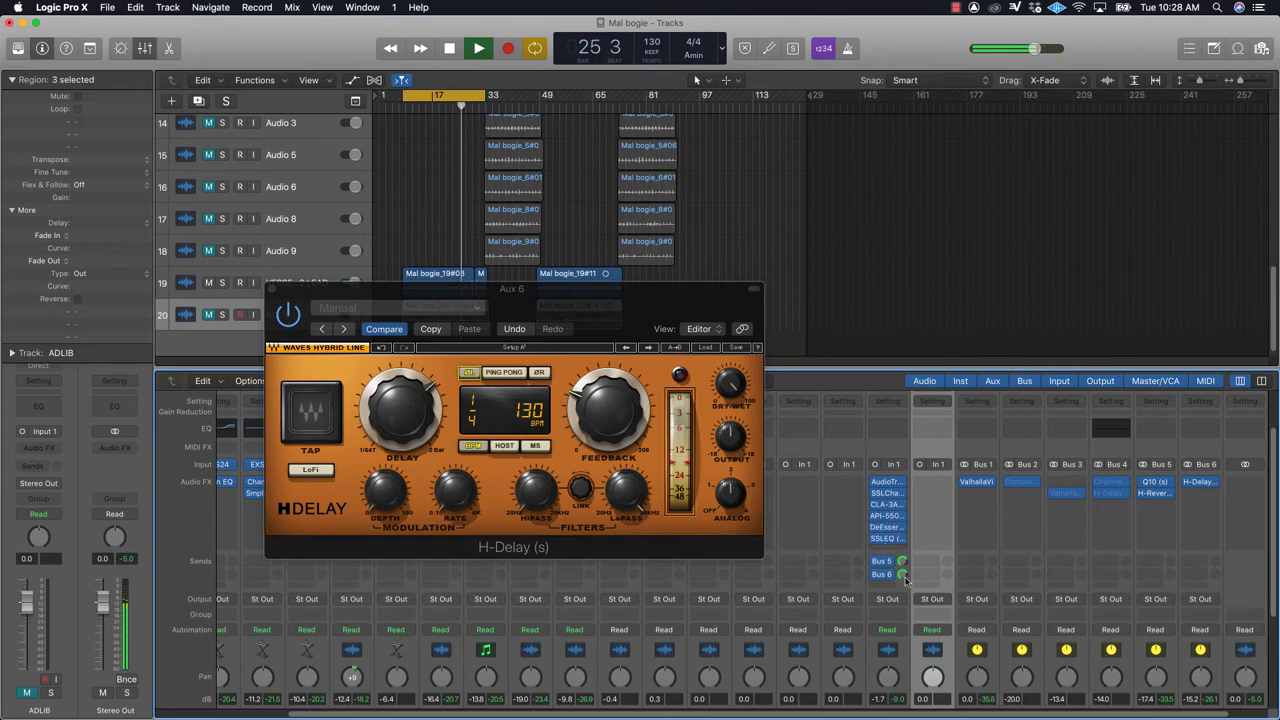
pyautogui.scroll(-5, 905, 575)
pyautogui.scroll(-1, 908, 581)
pyautogui.scroll(3, 1030, 578)
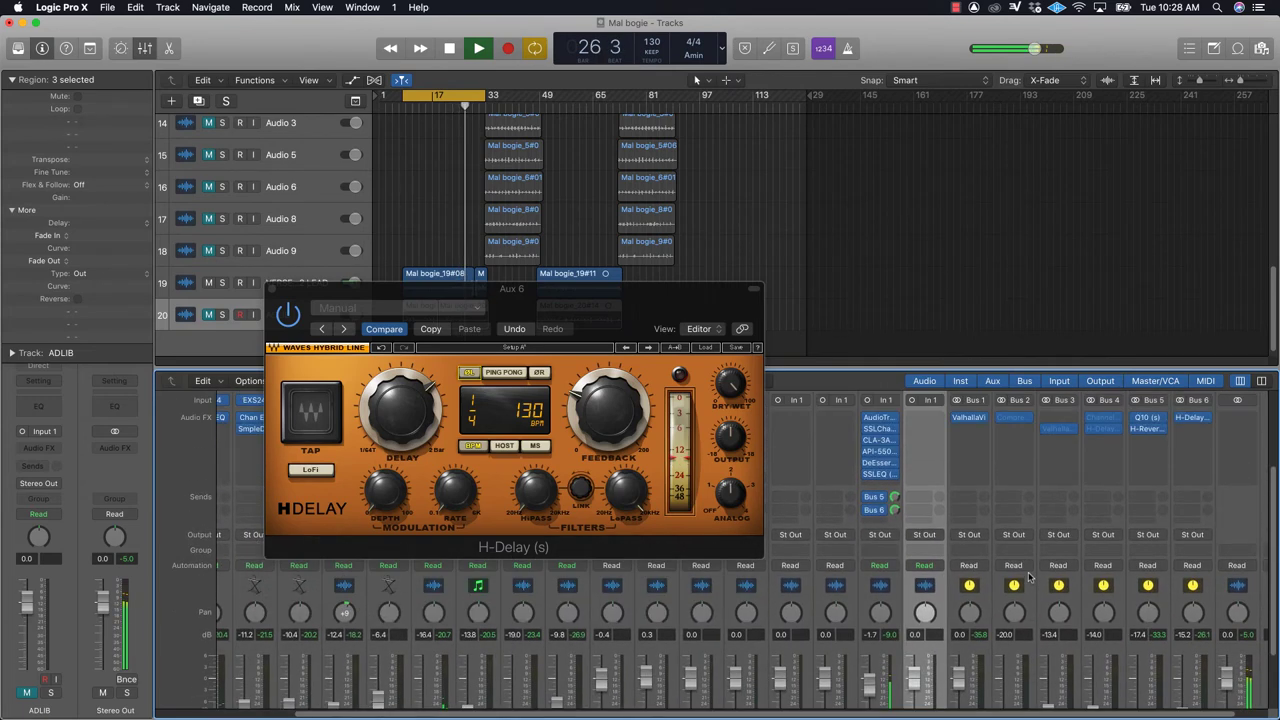
pyautogui.scroll(-3, 1030, 577)
pyautogui.scroll(-1, 1124, 636)
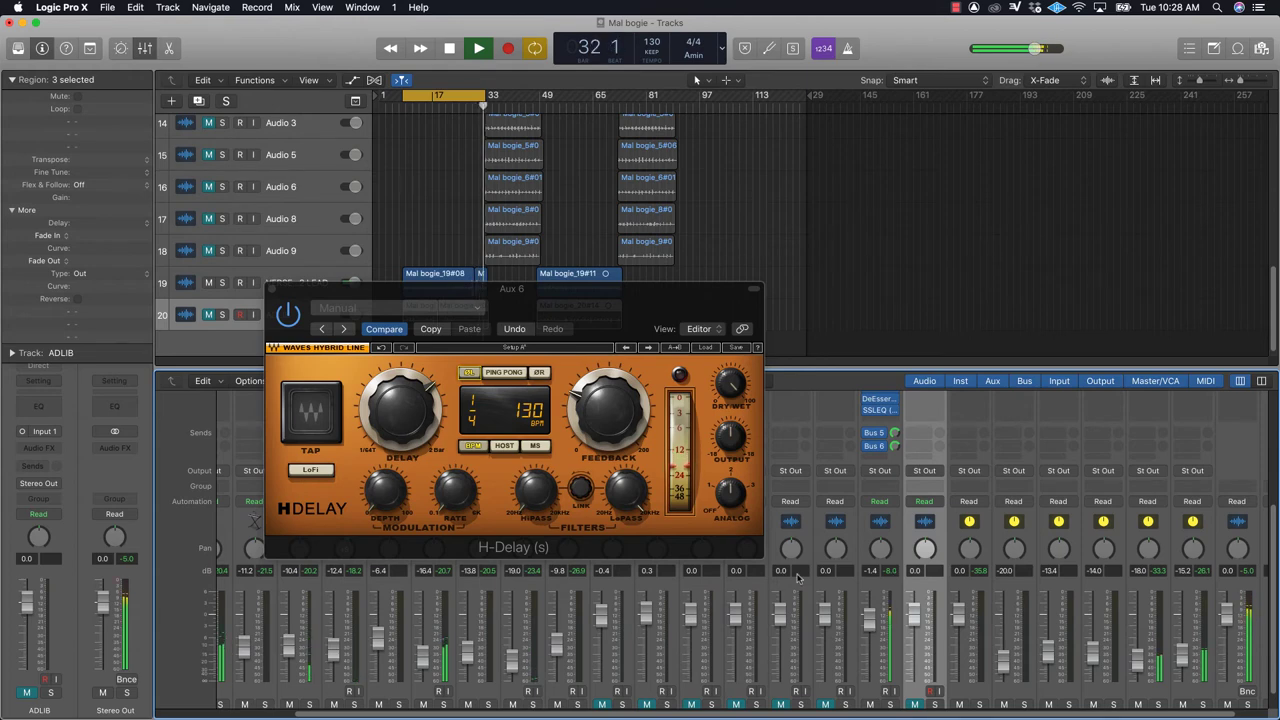
pyautogui.moveTo(546, 481)
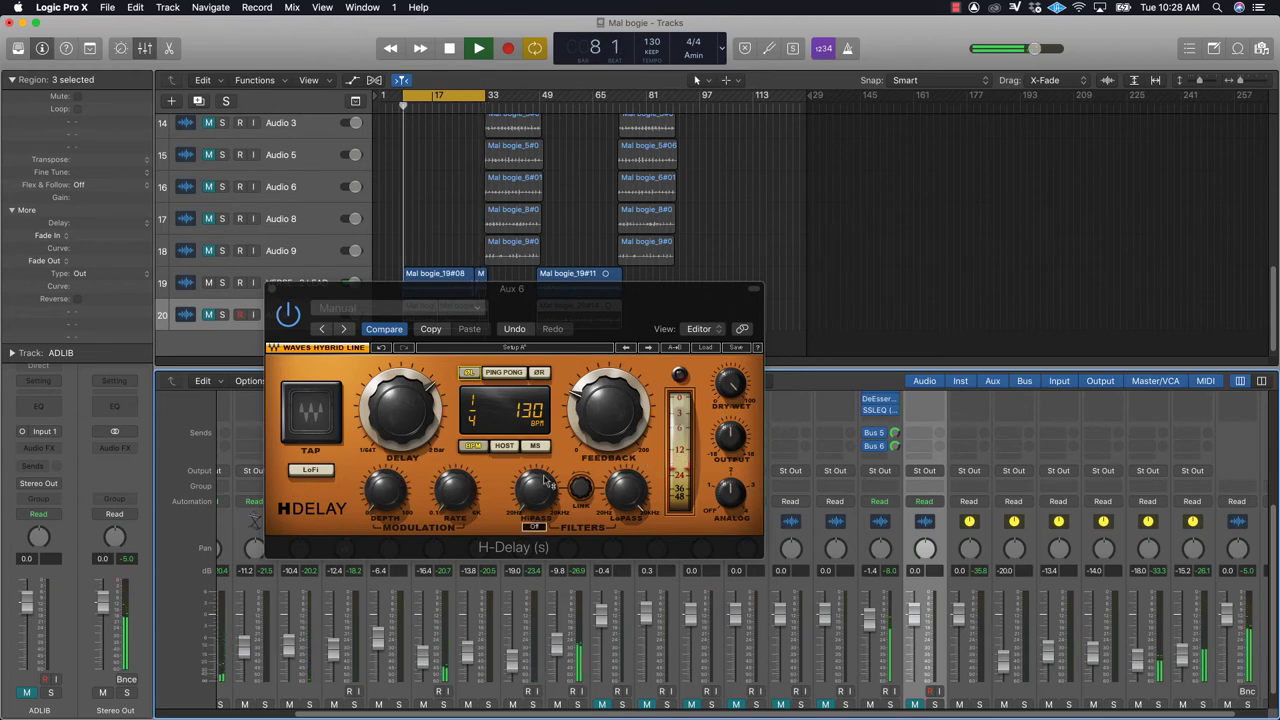
pyautogui.press('space')
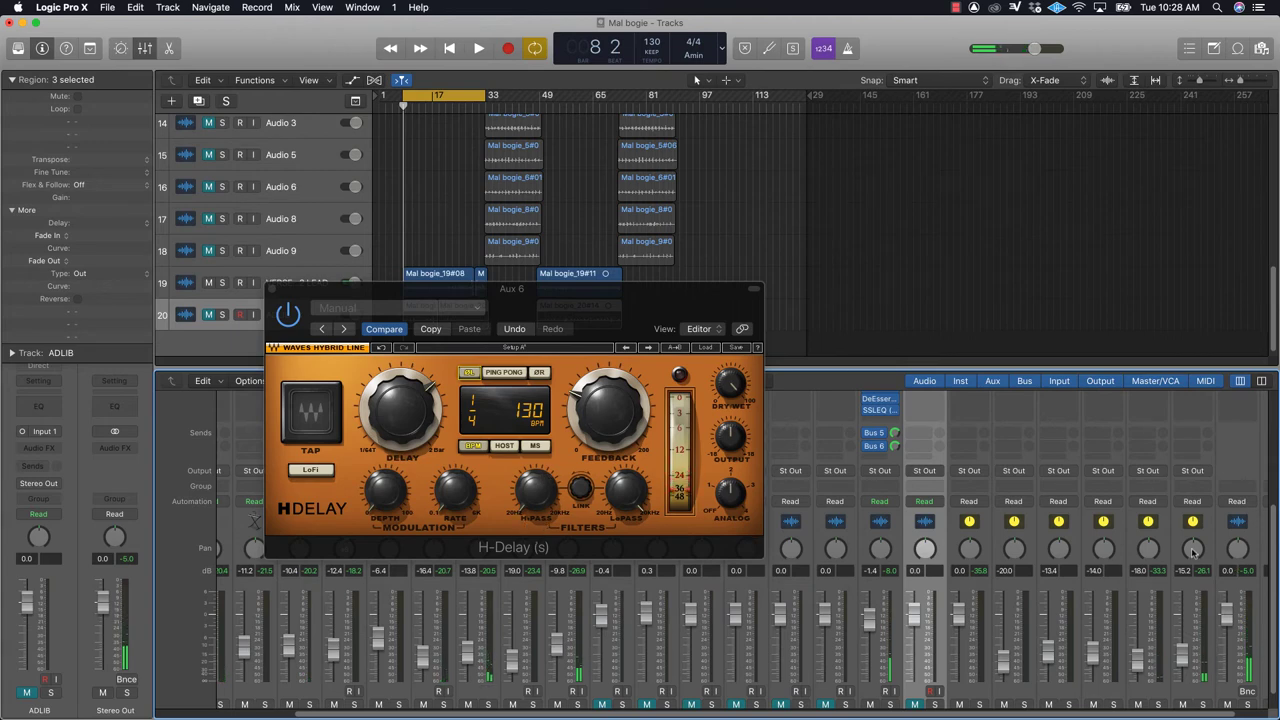
# Step: Insert a Channel EQ before the H-Delay on Aux 6 and close its window
pyautogui.scroll(5, 1197, 558)
pyautogui.scroll(2, 1197, 558)
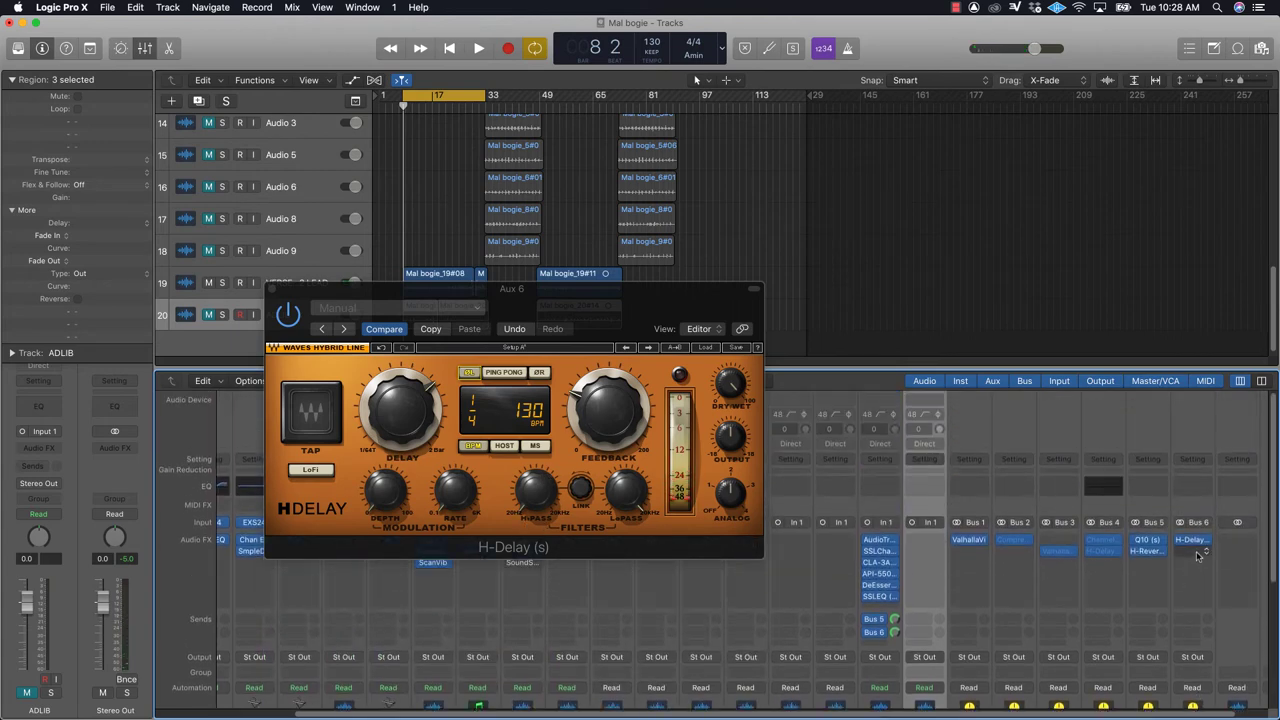
pyautogui.click(1191, 554)
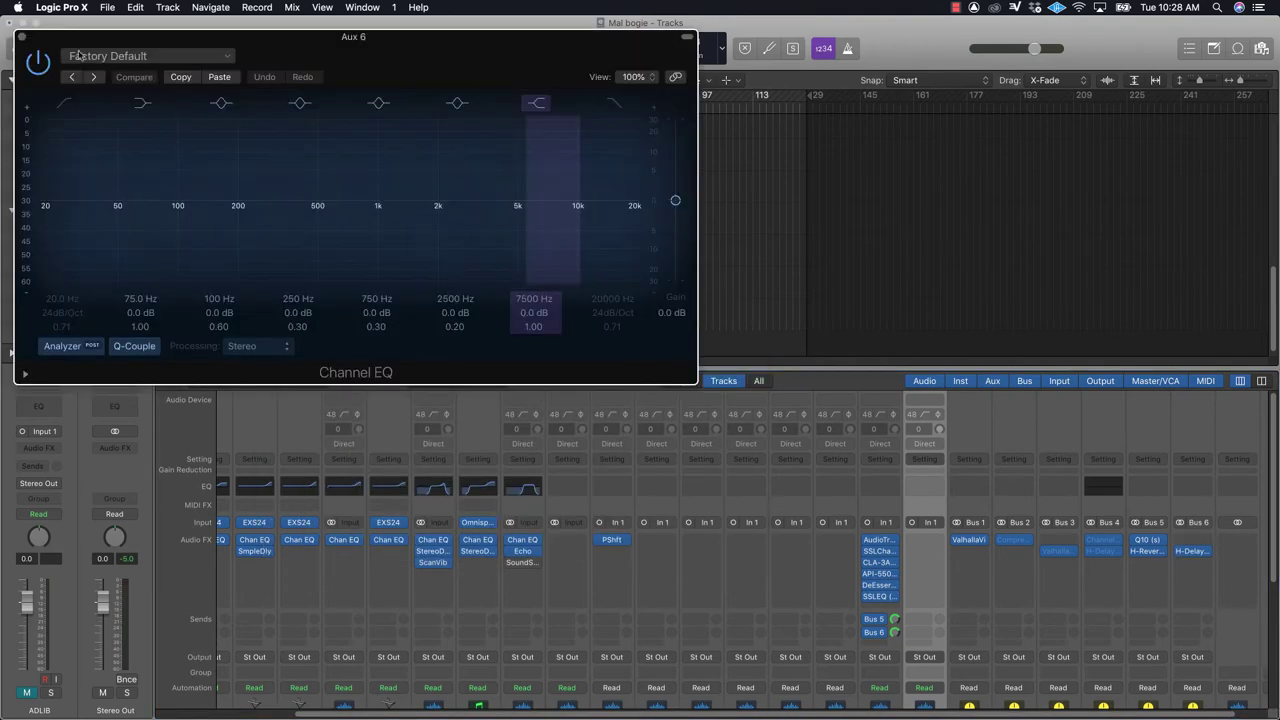
pyautogui.click(22, 37)
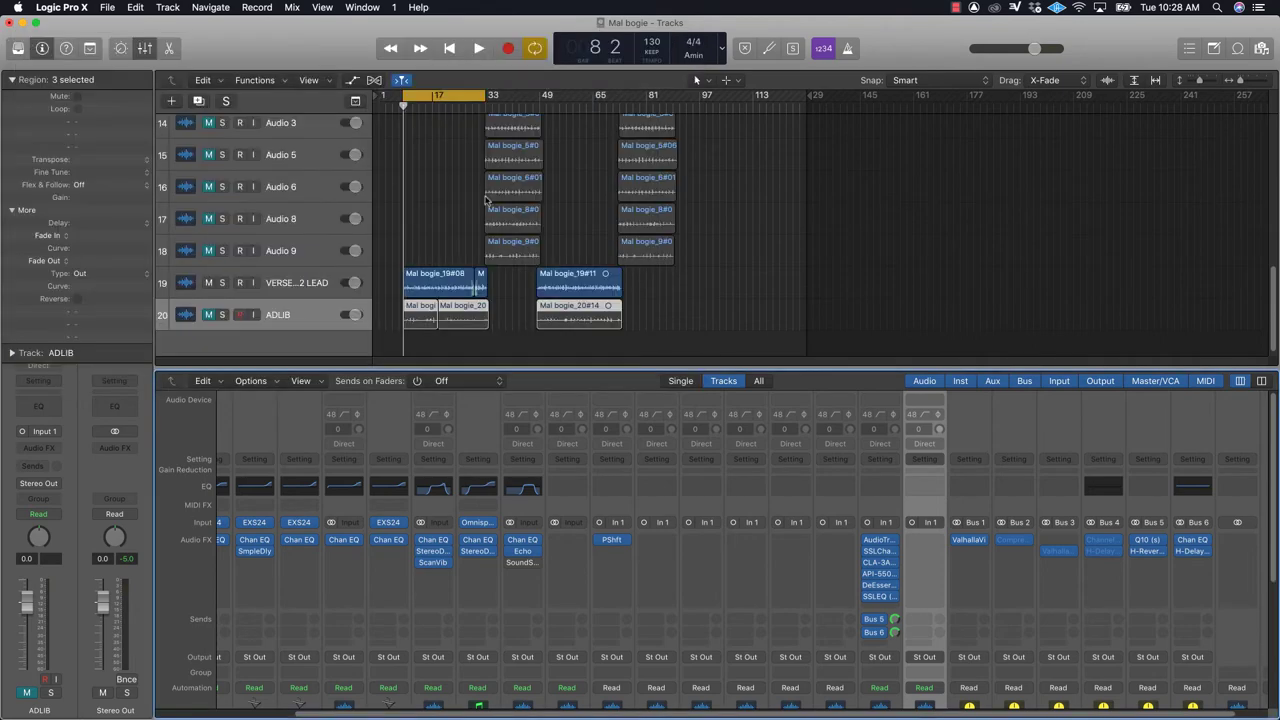
# Step: Replace the Channel EQ on Aux 6 with the stereo Waves Q10 and move its window to the centre
pyautogui.click(1205, 540)
pyautogui.moveTo(1154, 522)
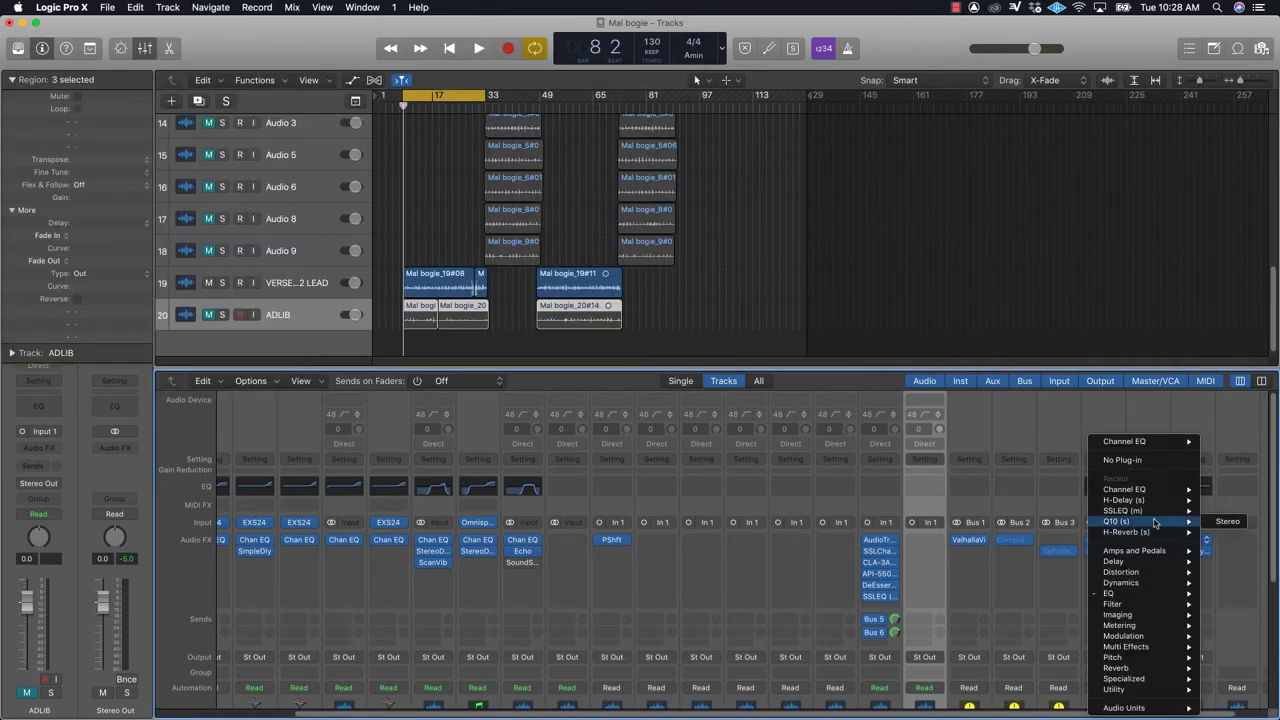
pyautogui.click(1229, 523)
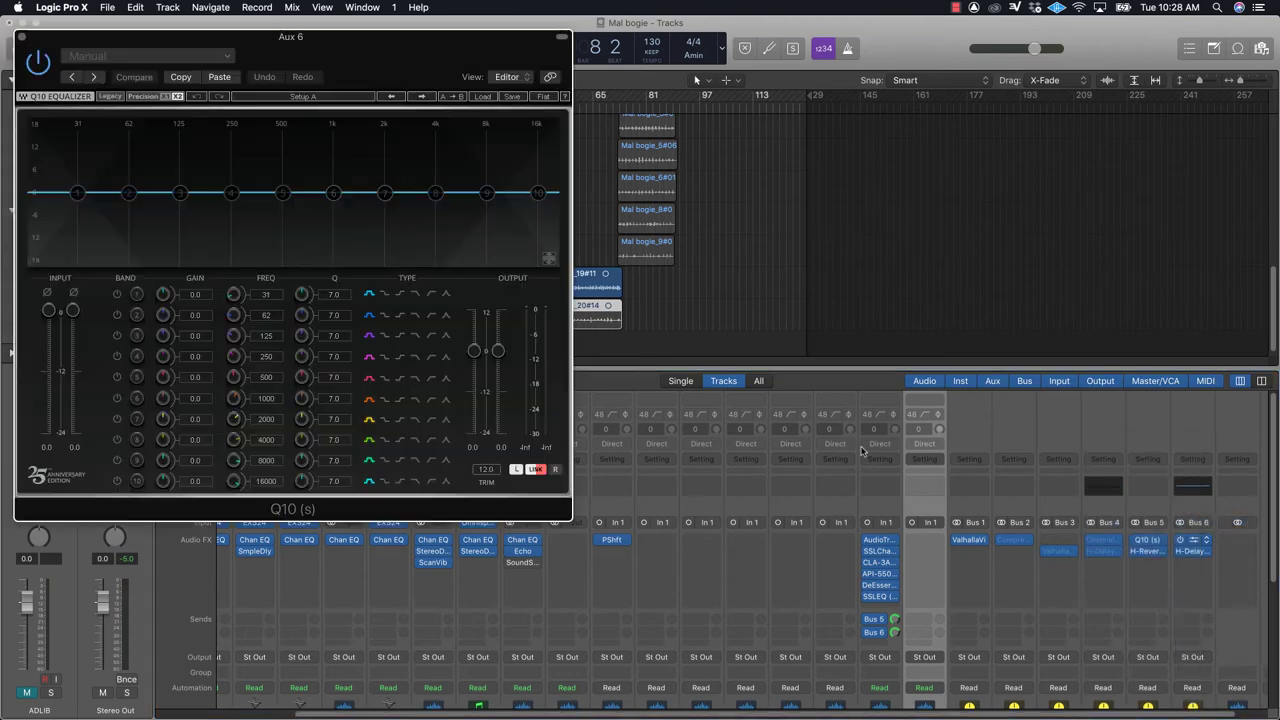
pyautogui.moveTo(368, 78); pyautogui.dragTo(652, 228)
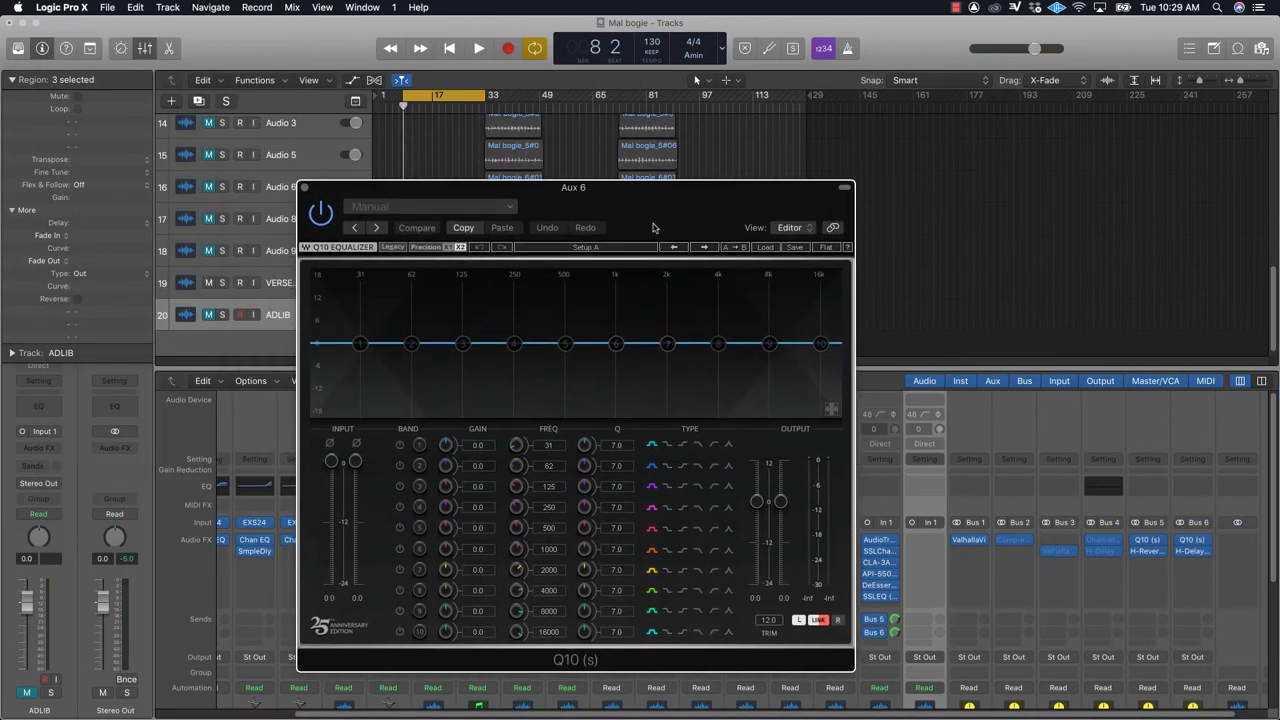
# Step: Enable band 1 of the Aux 6 Q10 as a high-pass filter at 504 Hz
pyautogui.click(399, 446)
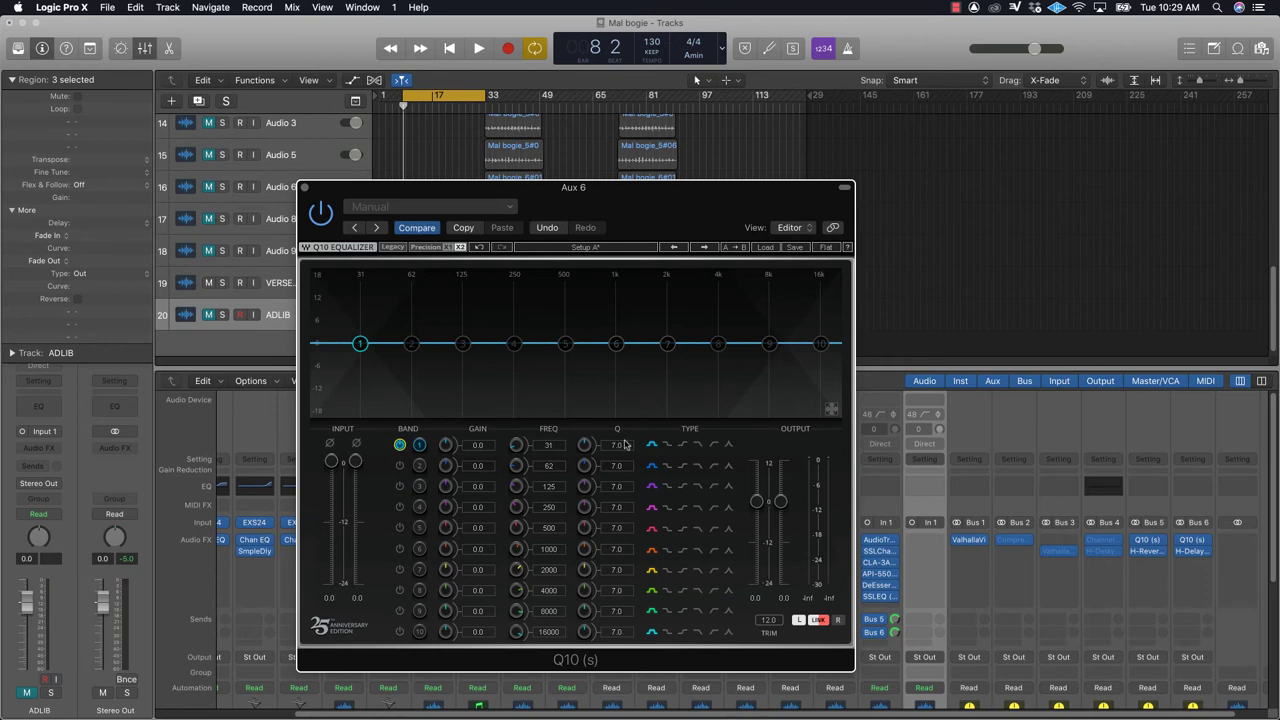
pyautogui.click(718, 446)
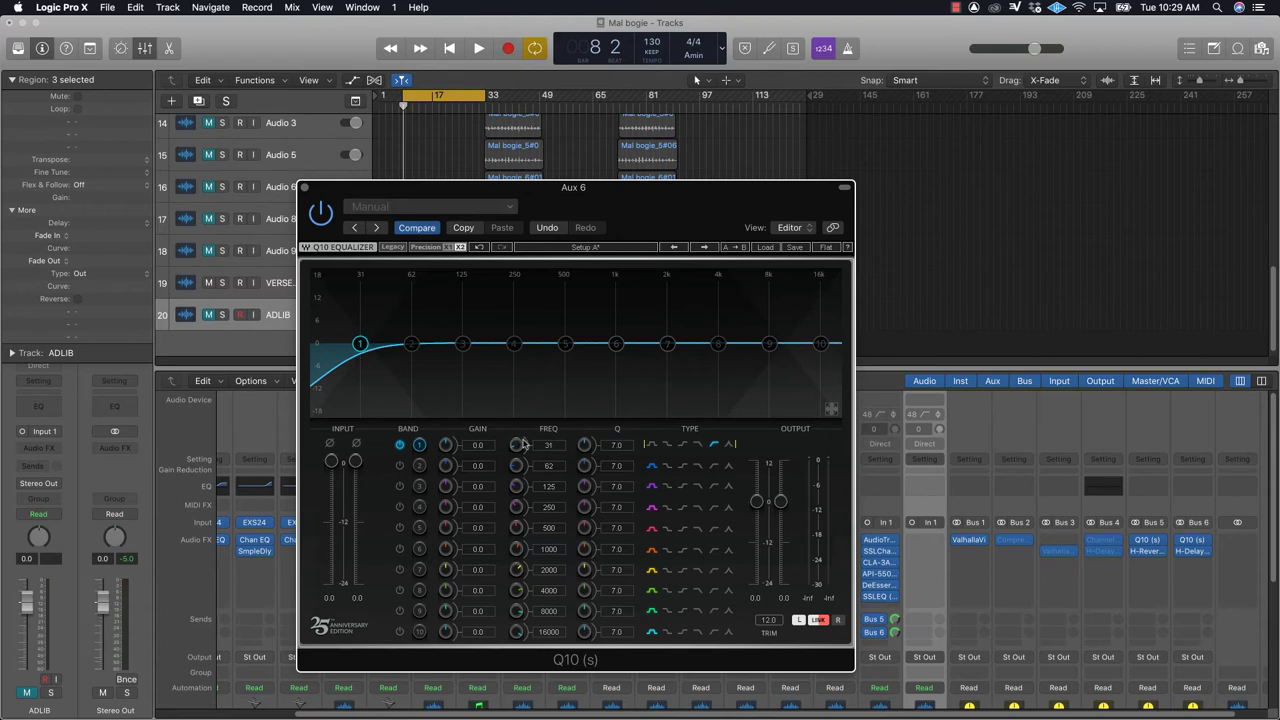
pyautogui.moveTo(549, 449); pyautogui.dragTo(549, 394)
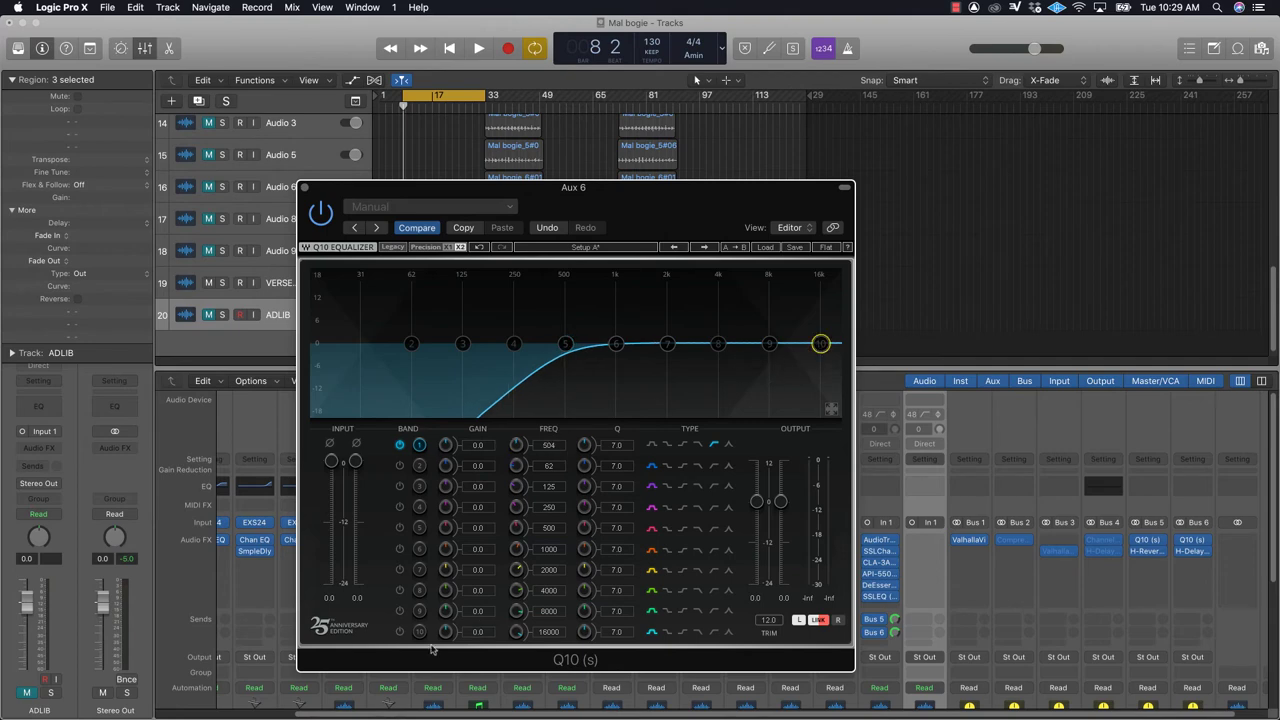
# Step: Enable band 10 of the Aux 6 Q10 as a low-pass filter at 3175 Hz and play the mix
pyautogui.click(399, 631)
pyautogui.click(697, 632)
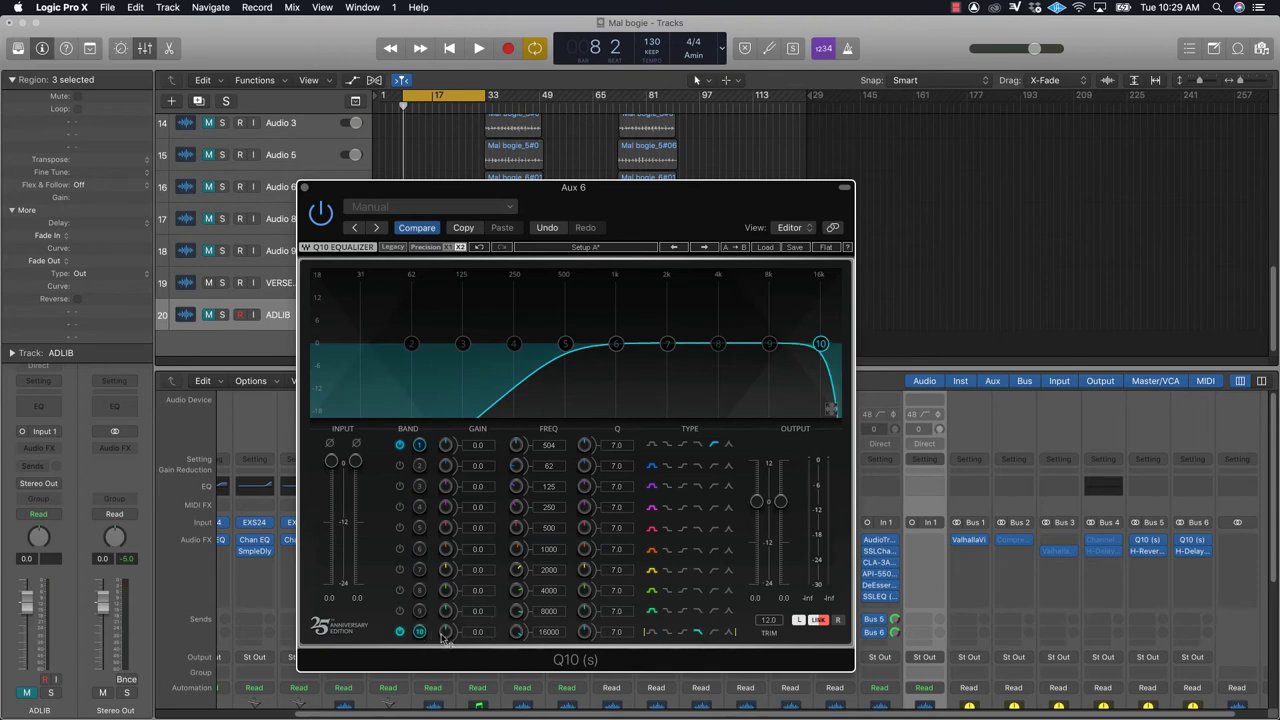
pyautogui.moveTo(516, 631); pyautogui.dragTo(516, 668)
pyautogui.press('space')
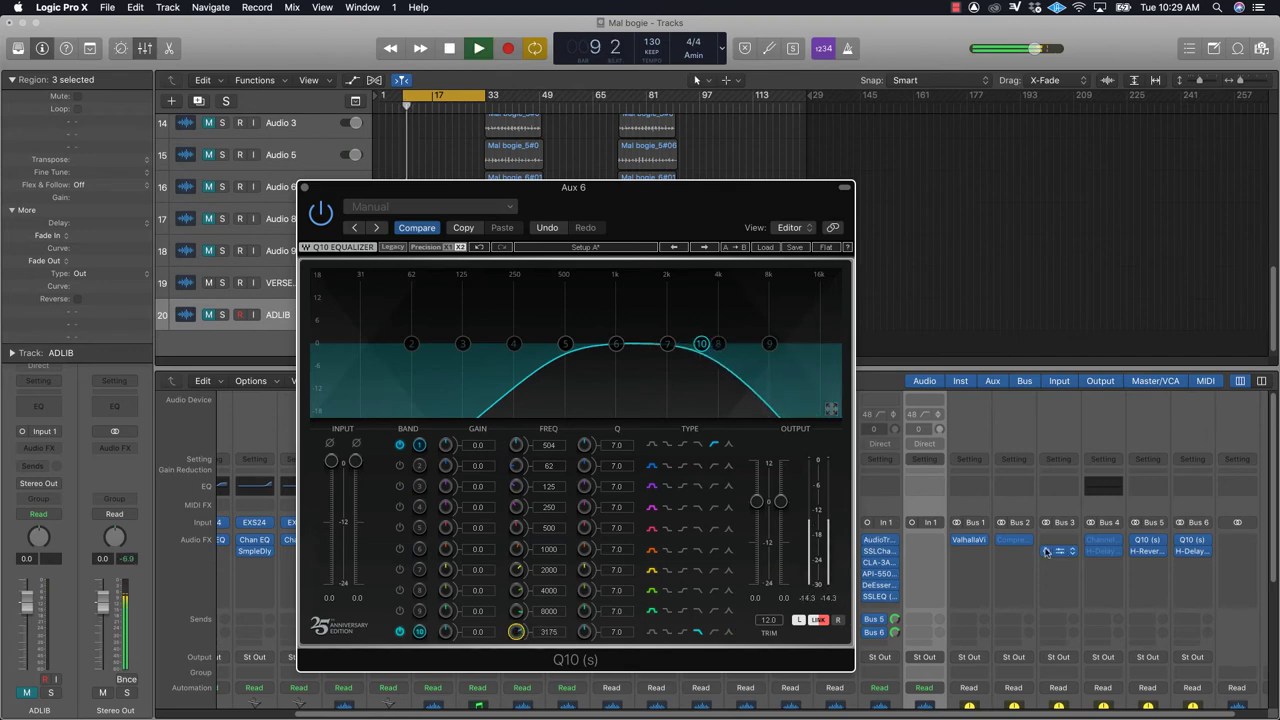
# Step: Set the Aux 6 fader to -15.6 dB and Aux 5 to -17.8 dB during playback, closing the Q10 and stopping the mix
pyautogui.scroll(-5, 1046, 551)
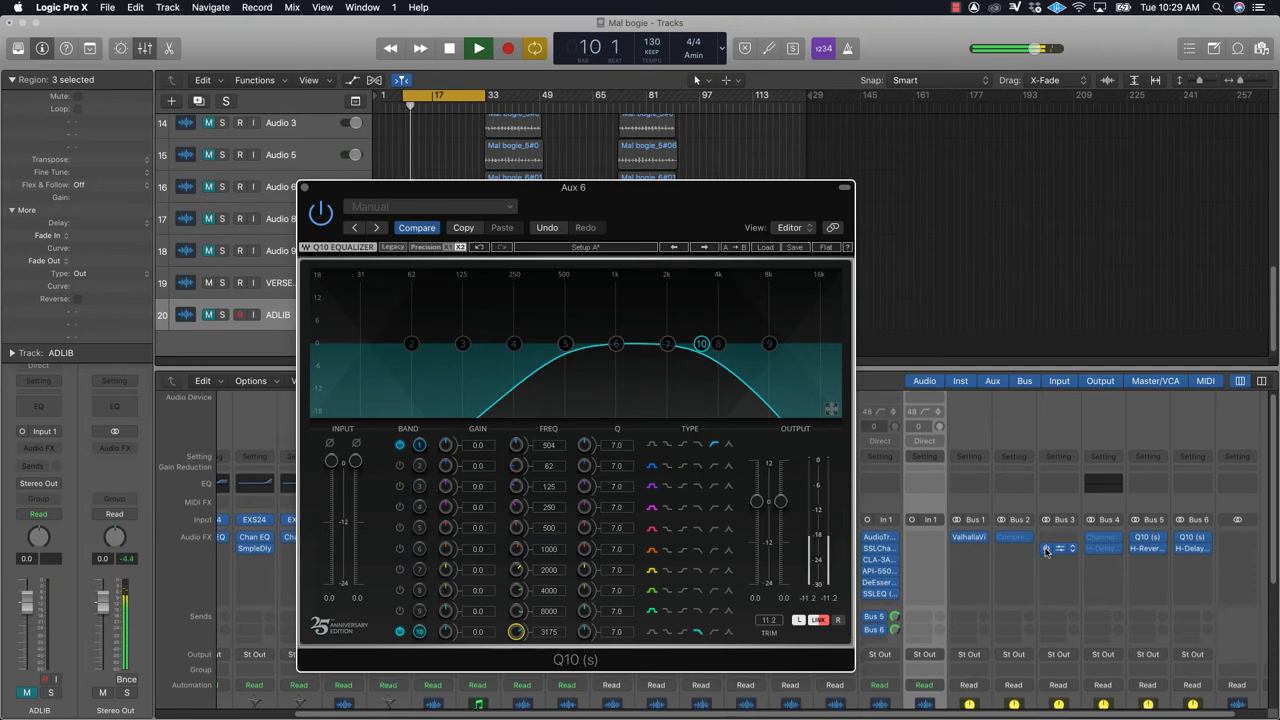
pyautogui.scroll(-3, 1124, 519)
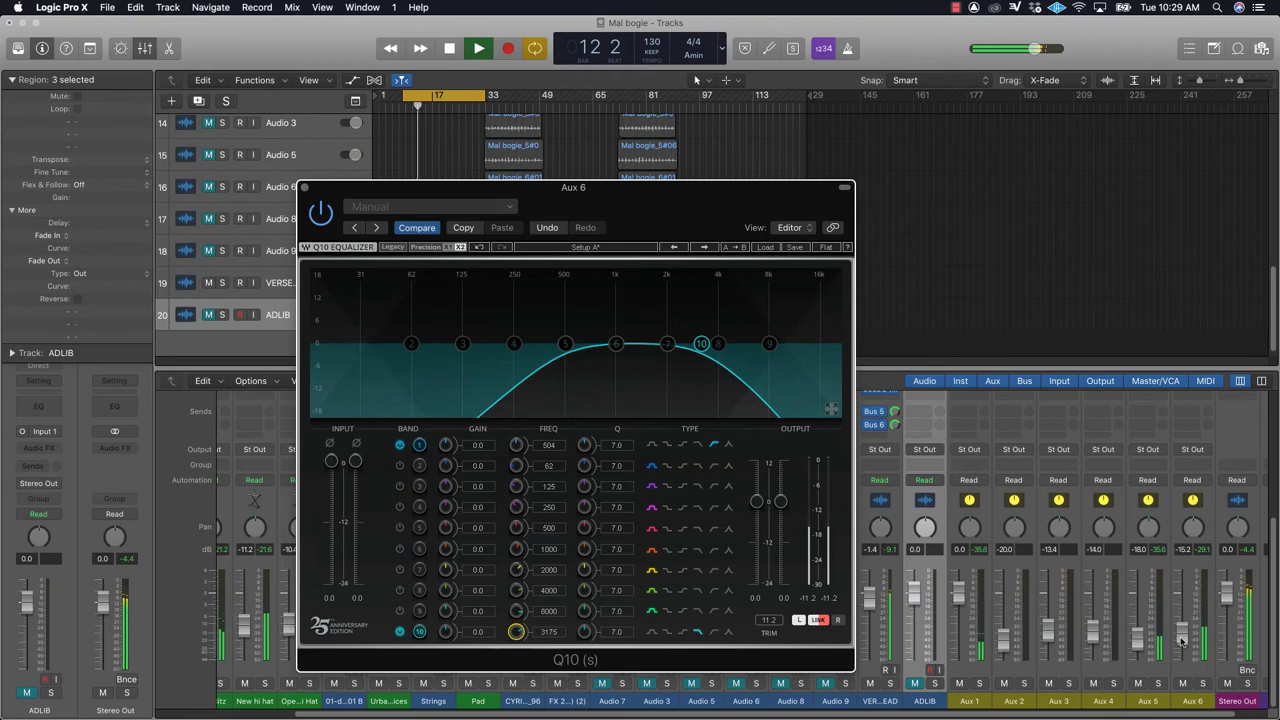
pyautogui.moveTo(1181, 640); pyautogui.dragTo(1181, 638)
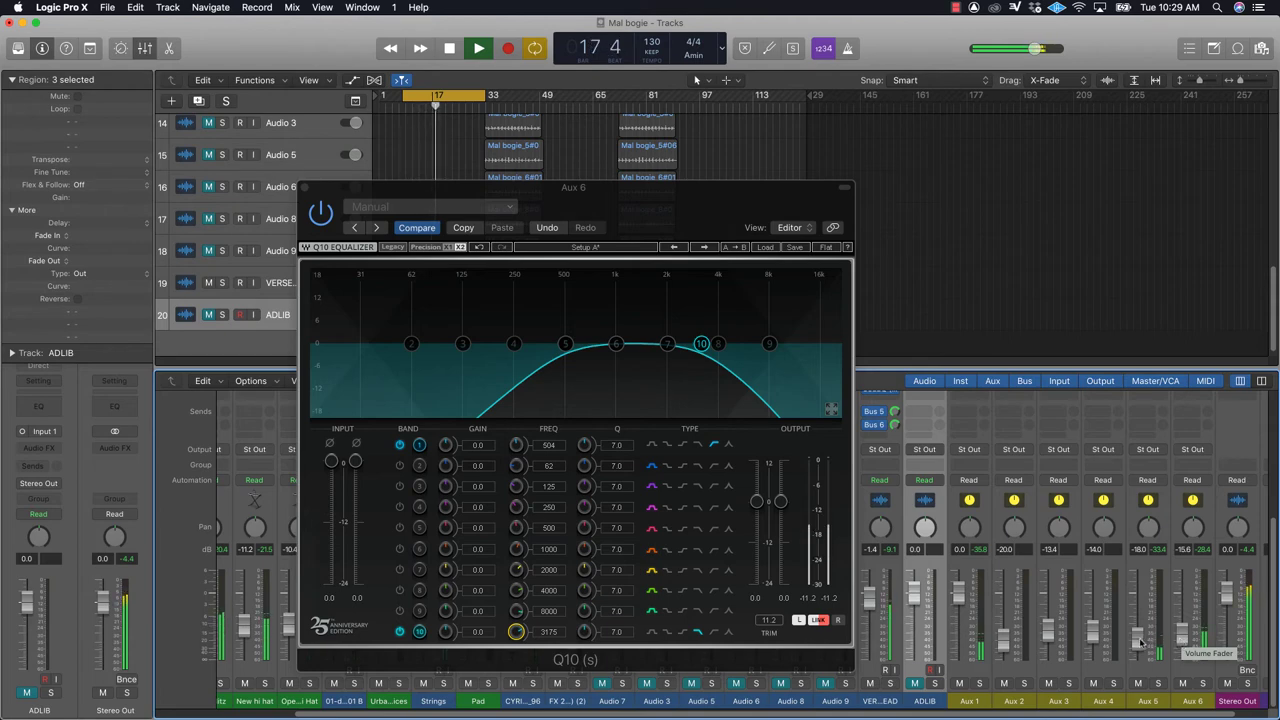
pyautogui.moveTo(1138, 644); pyautogui.dragTo(1138, 643)
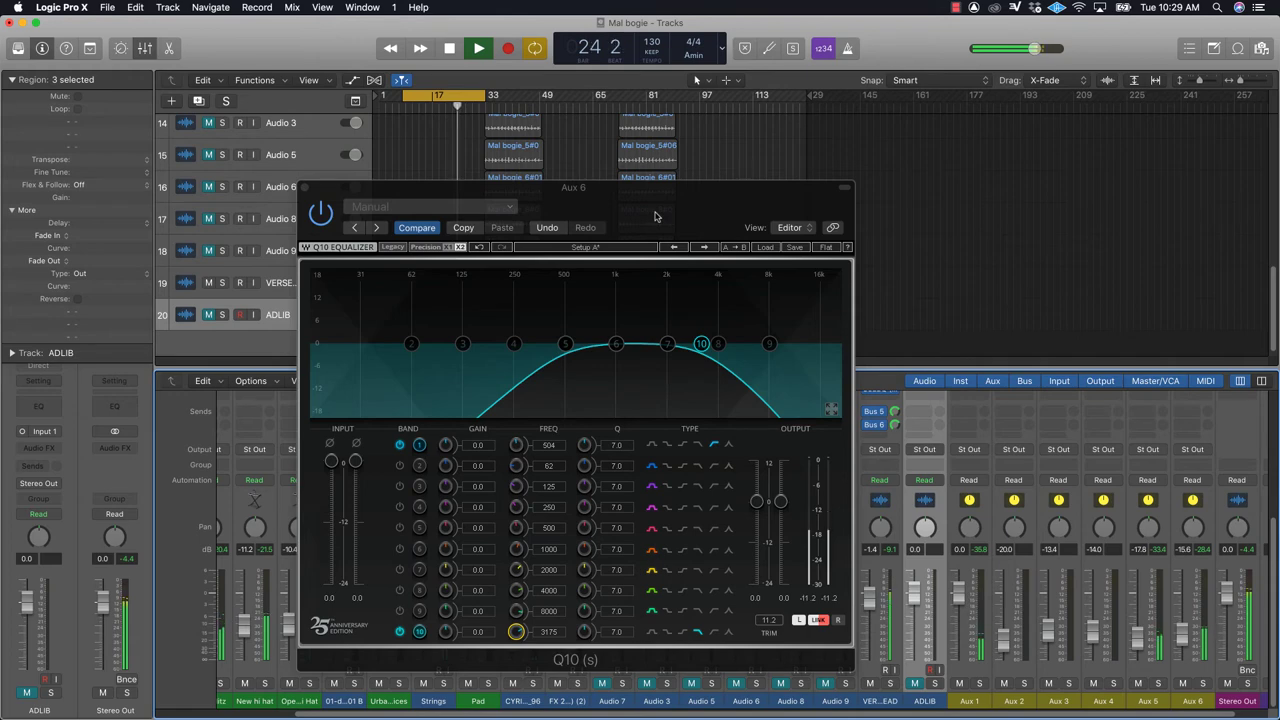
pyautogui.click(306, 189)
pyautogui.press('space')
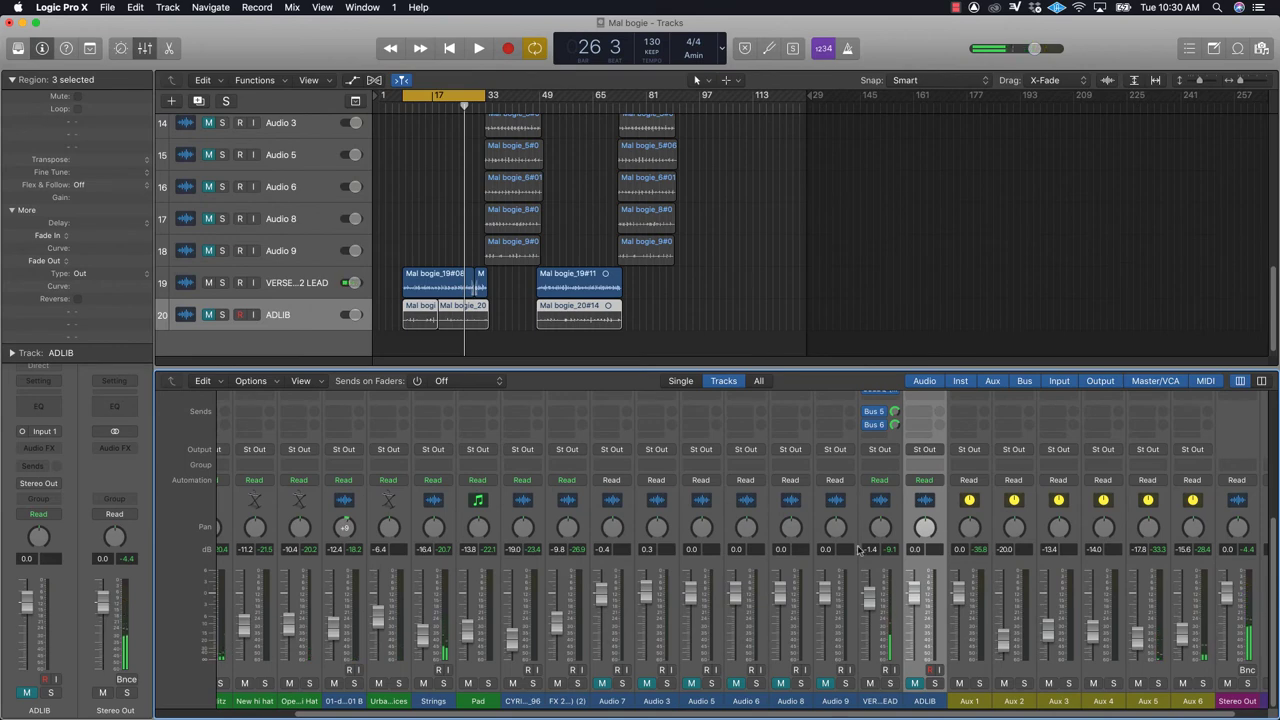
# Step: Unmute the ADLIB track
pyautogui.scroll(3, 1191, 607)
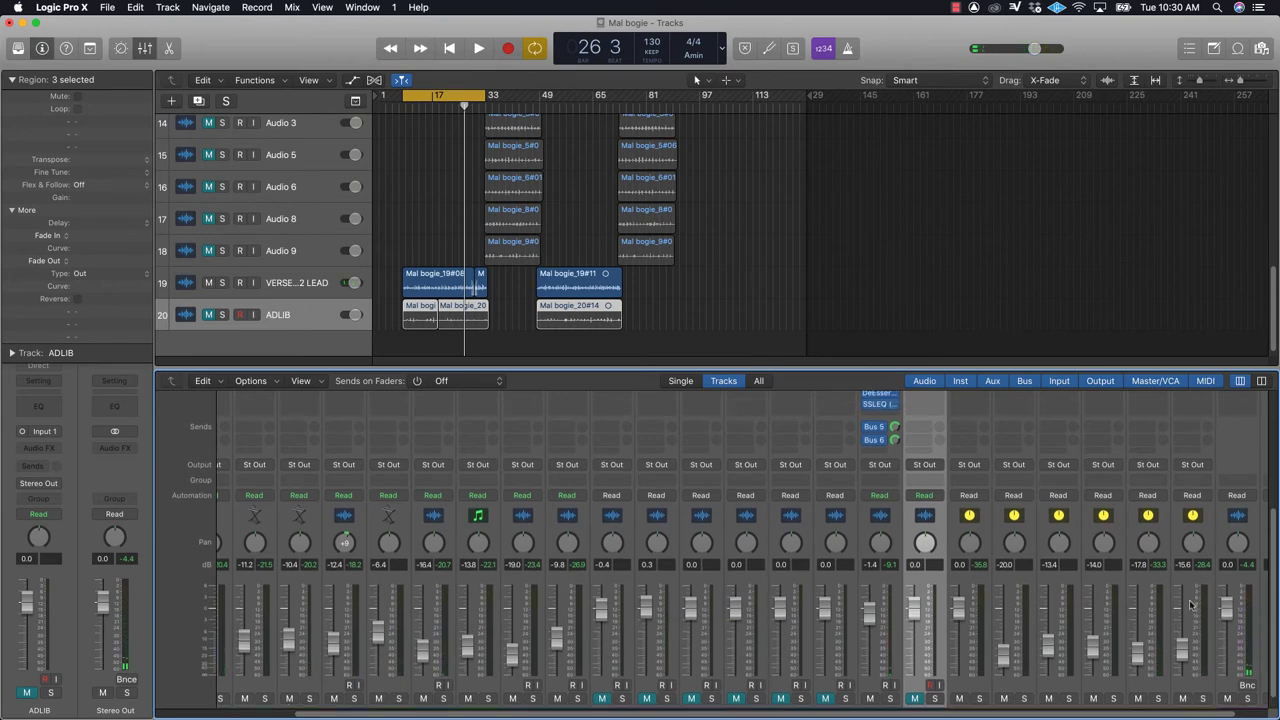
pyautogui.scroll(5, 1191, 607)
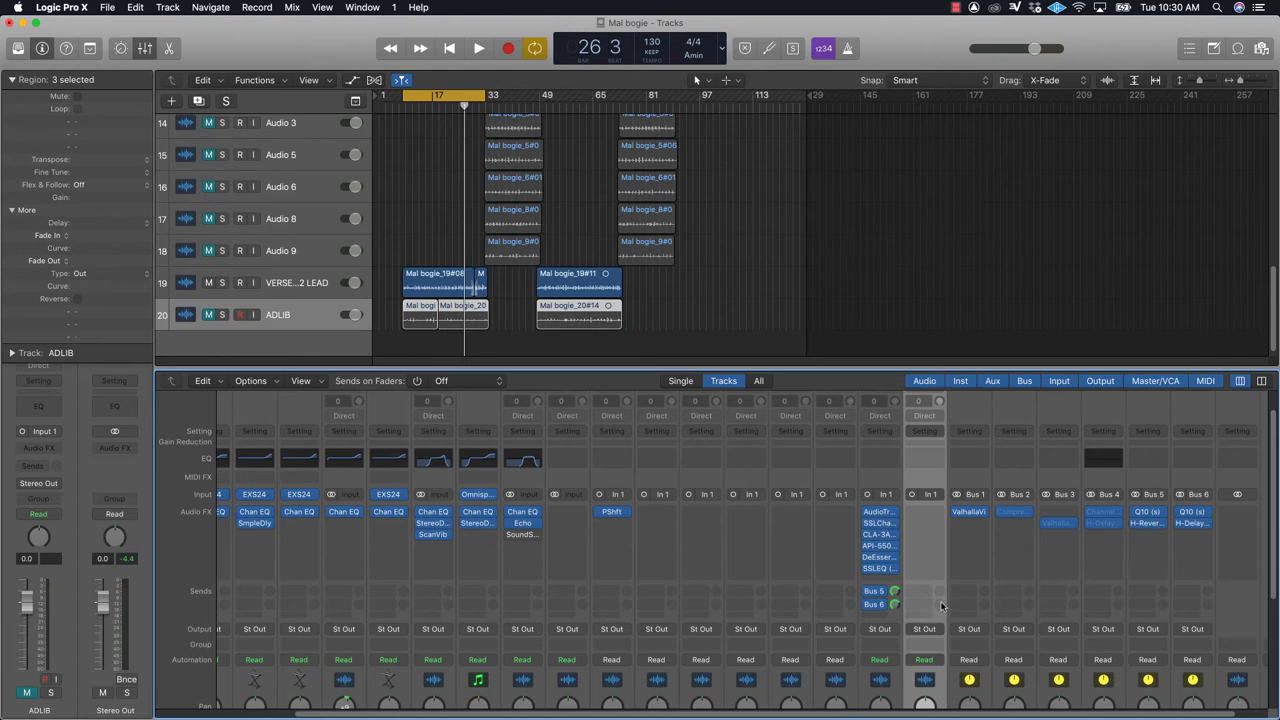
pyautogui.click(208, 315)
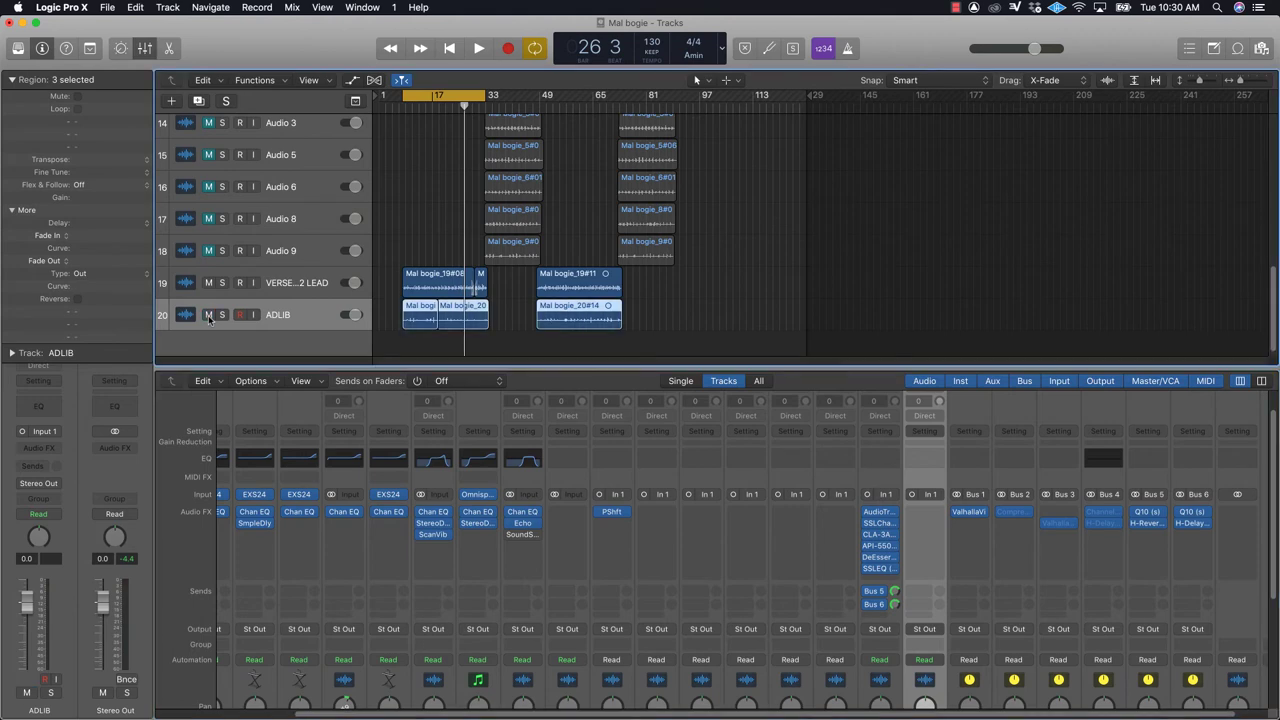
# Step: Save the VERSE 2 LEAD channel strip setting as "MBM Trap Vocal Preset" in the Track folder
pyautogui.click(881, 432)
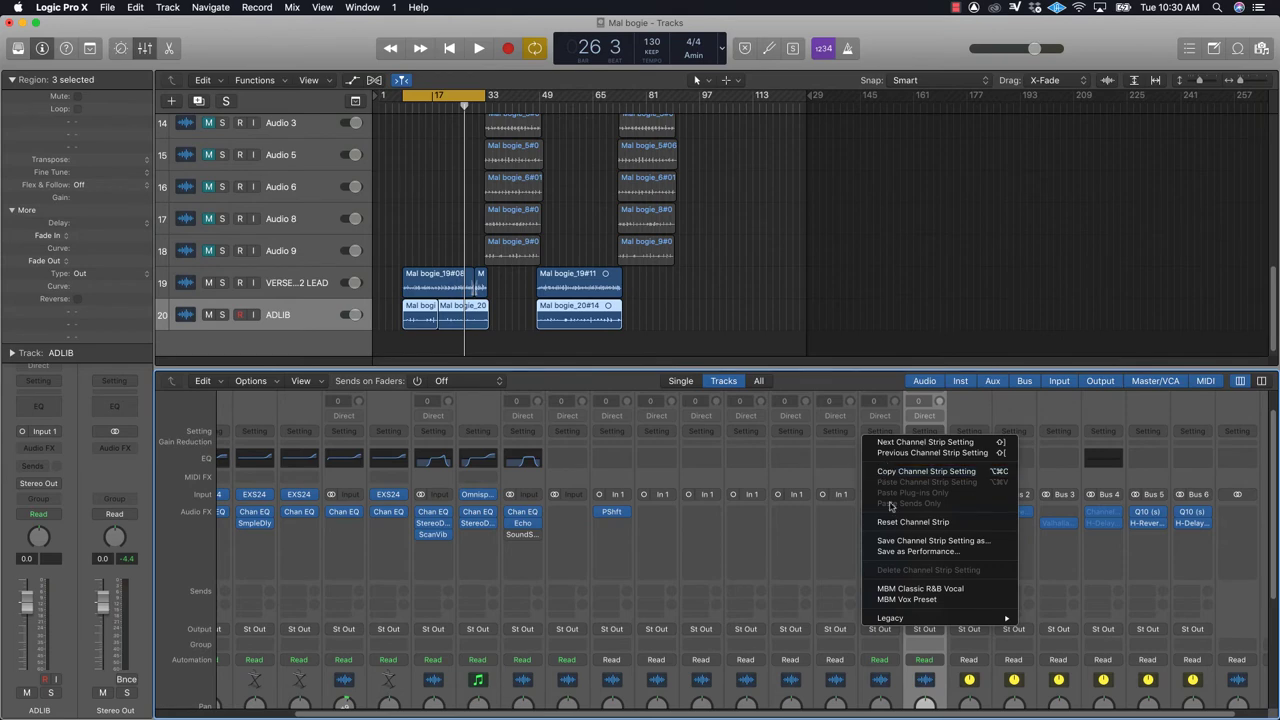
pyautogui.click(898, 542)
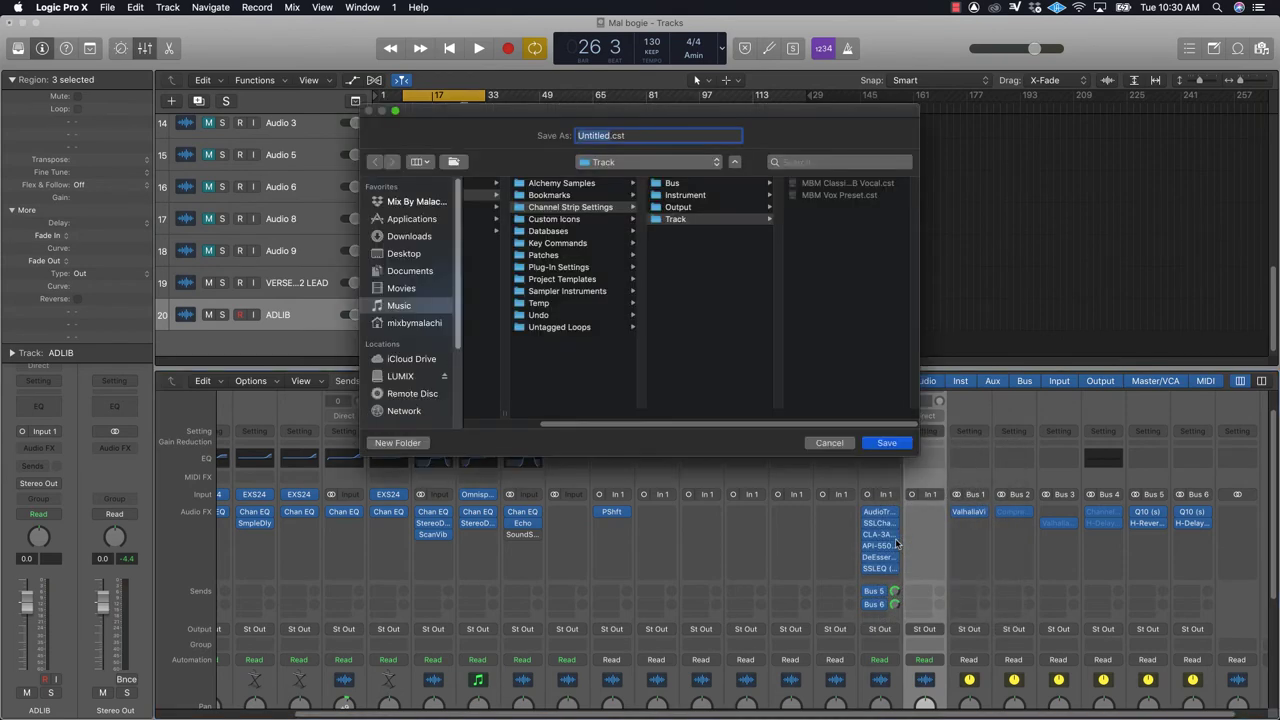
pyautogui.write('MB')
pyautogui.press('BackSpace')
pyautogui.write('1')
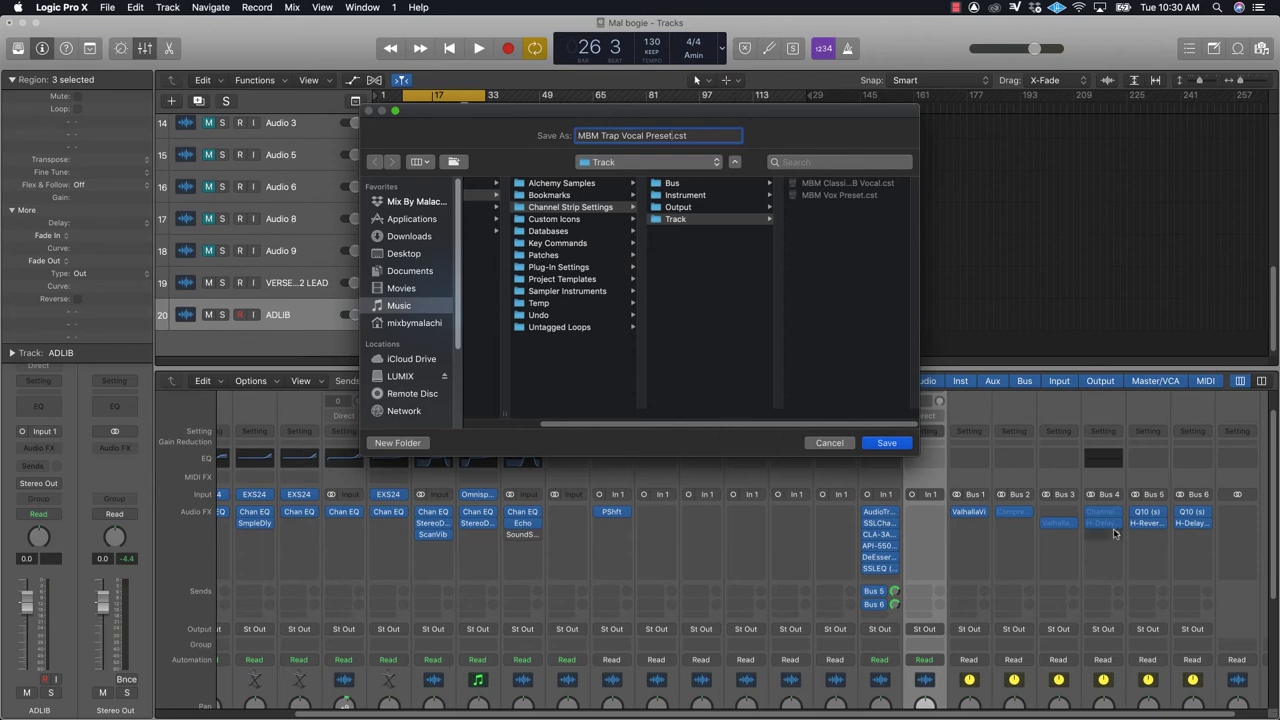
pyautogui.click(879, 444)
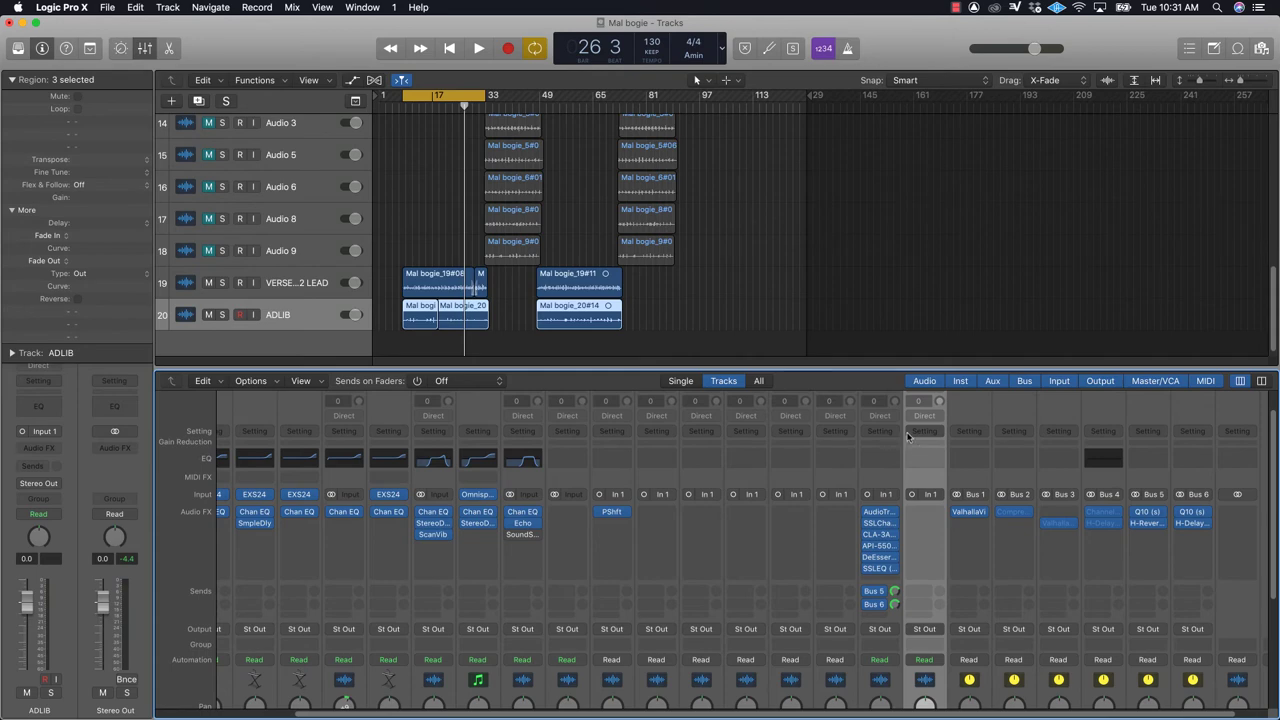
# Step: Load MBM Trap Vocal Preset on the ADLIB channel and raise its AudioTrack band 1 high-pass frequency to 336 Hz
pyautogui.click(922, 432)
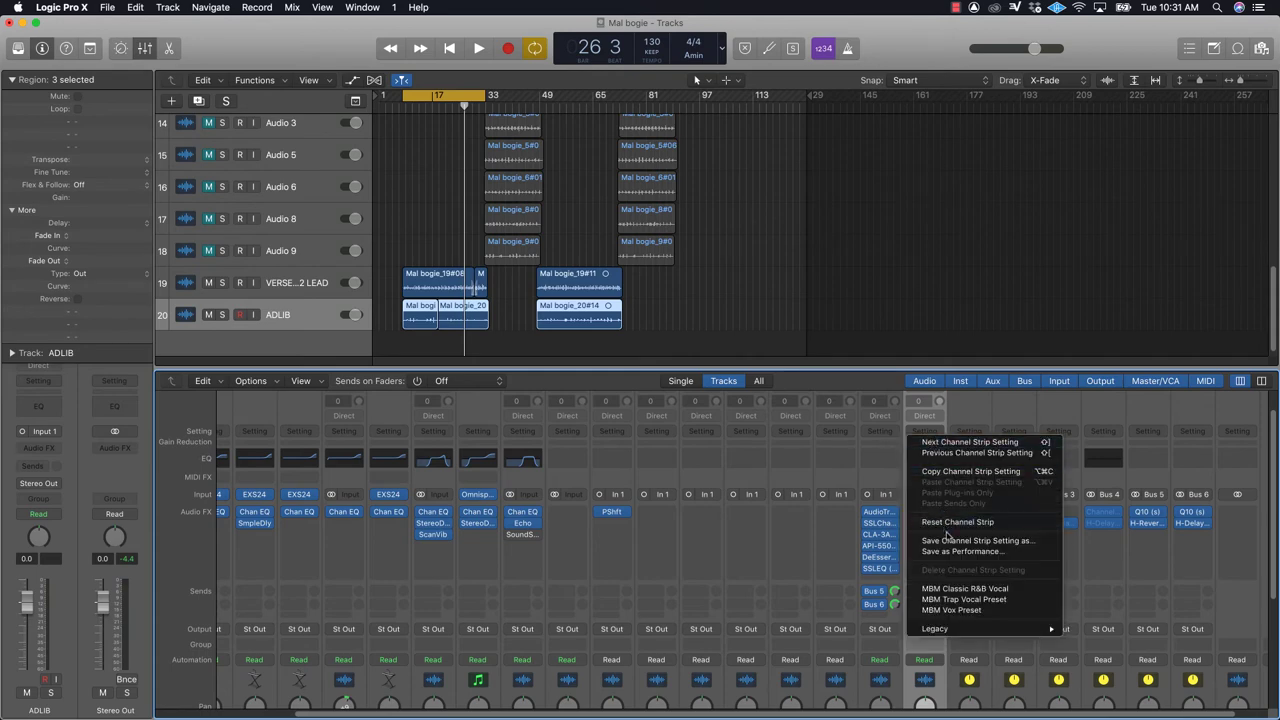
pyautogui.click(955, 600)
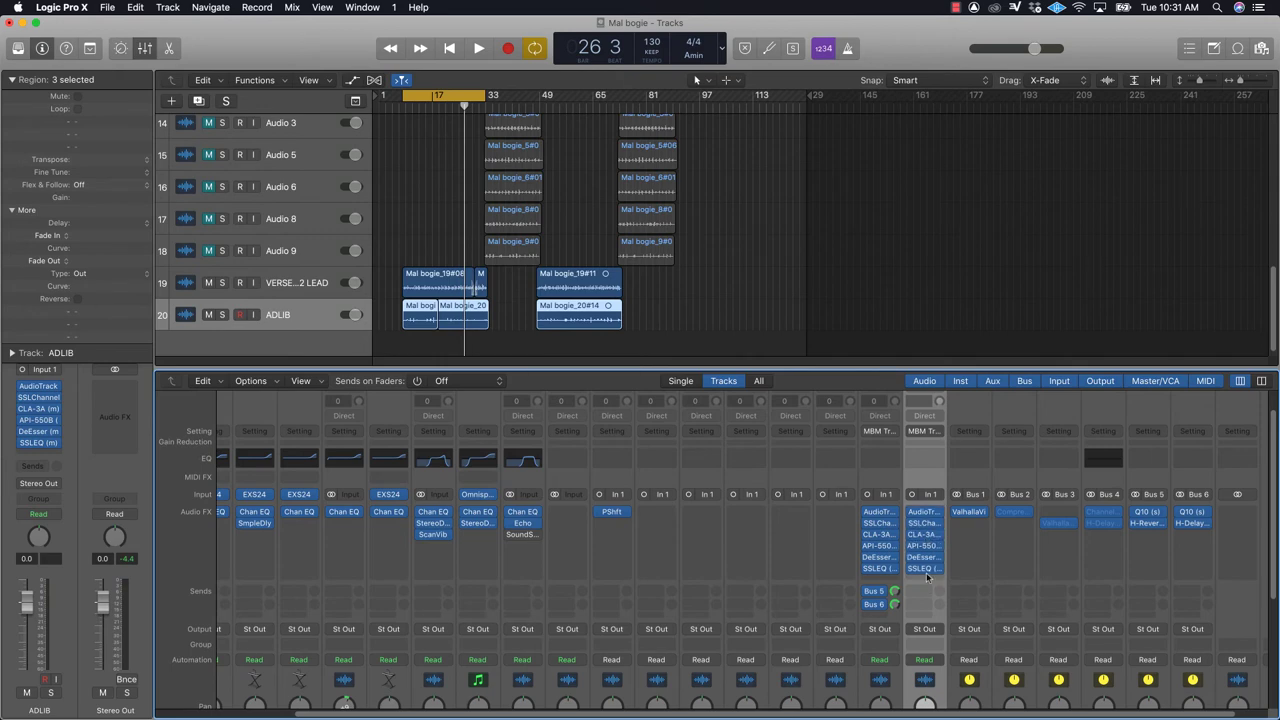
pyautogui.click(925, 514)
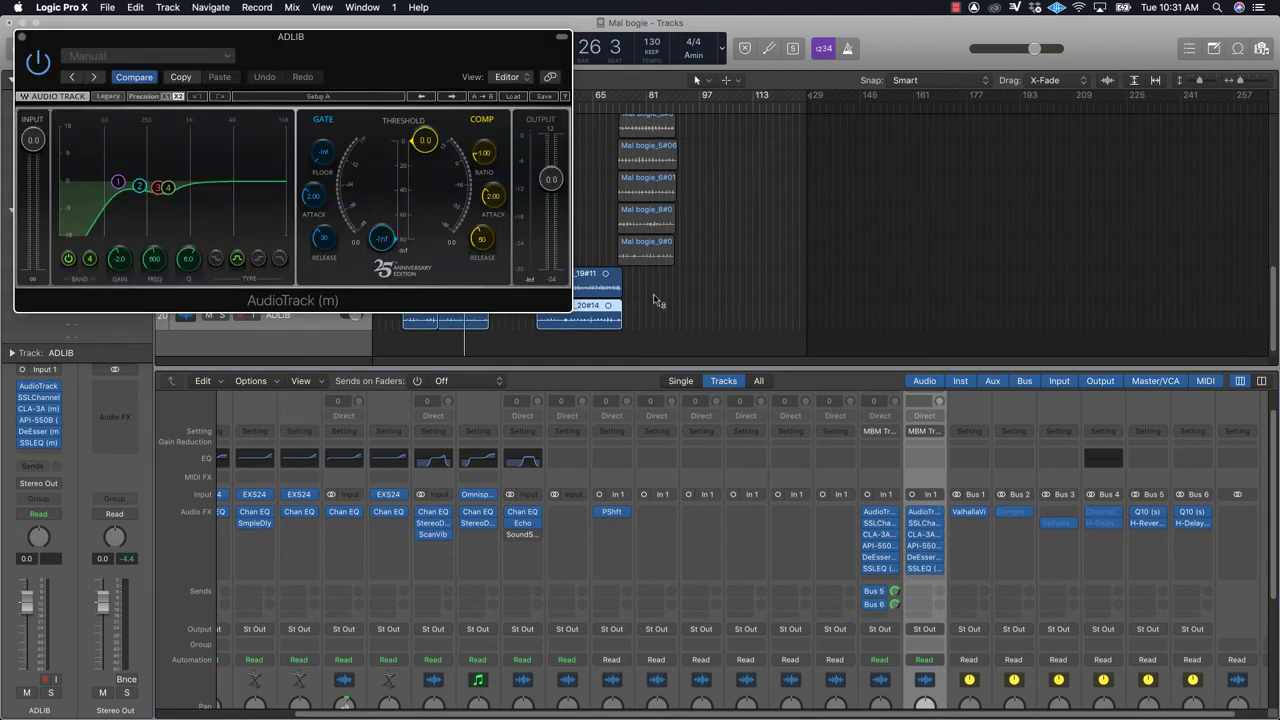
pyautogui.moveTo(374, 37); pyautogui.dragTo(845, 280)
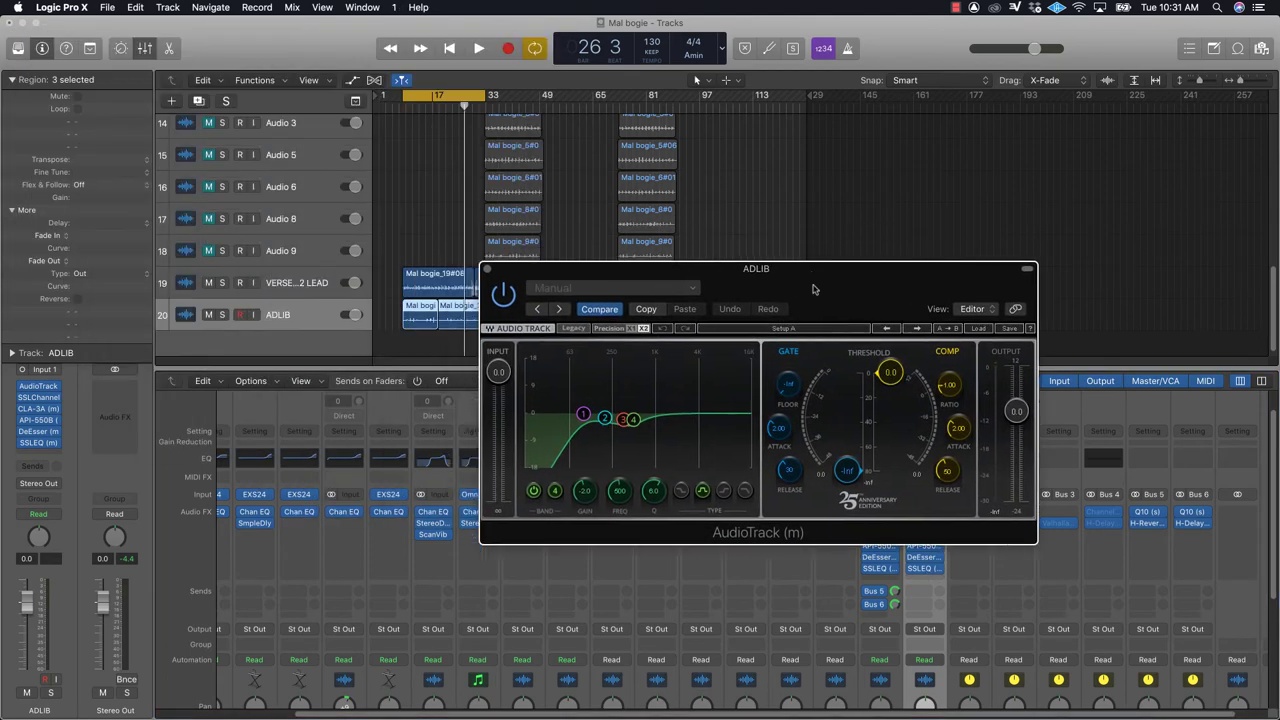
pyautogui.click(584, 414)
pyautogui.moveTo(614, 494); pyautogui.dragTo(614, 454)
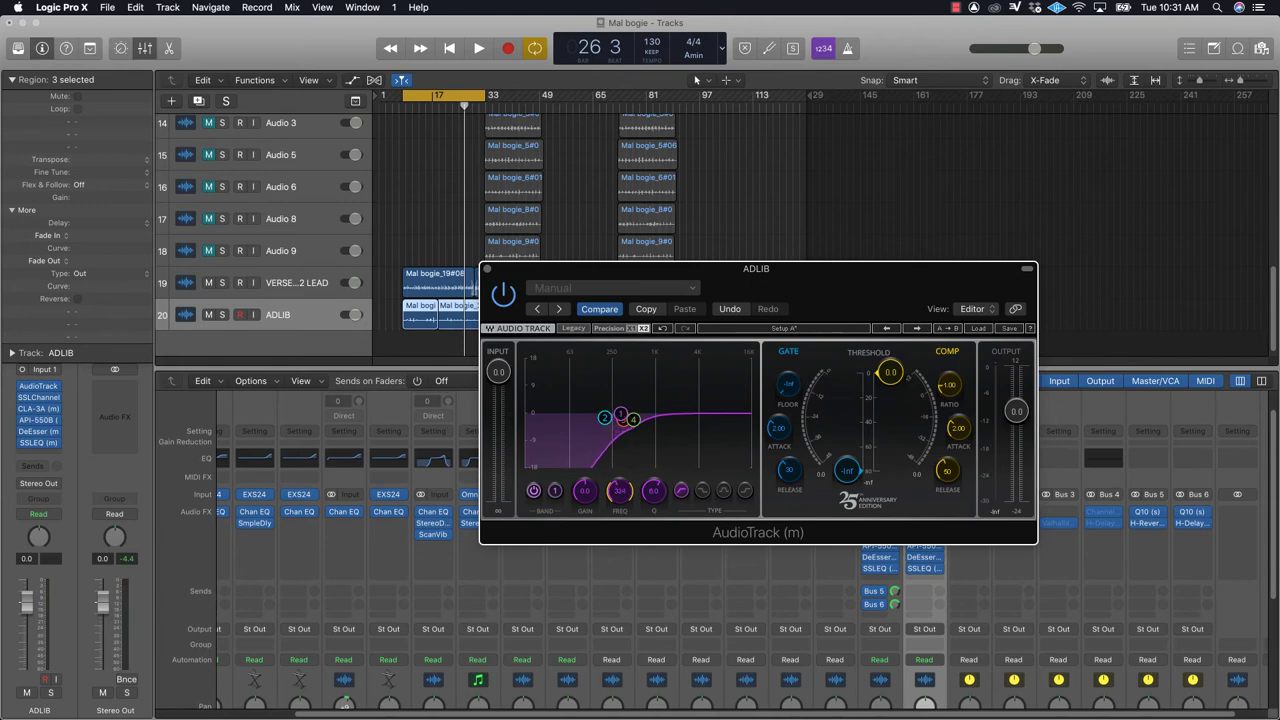
# Step: Add sends to Bus 5 and Bus 6 on the ADLIB channel, each at a level of 0 dB
pyautogui.scroll(2, 878, 630)
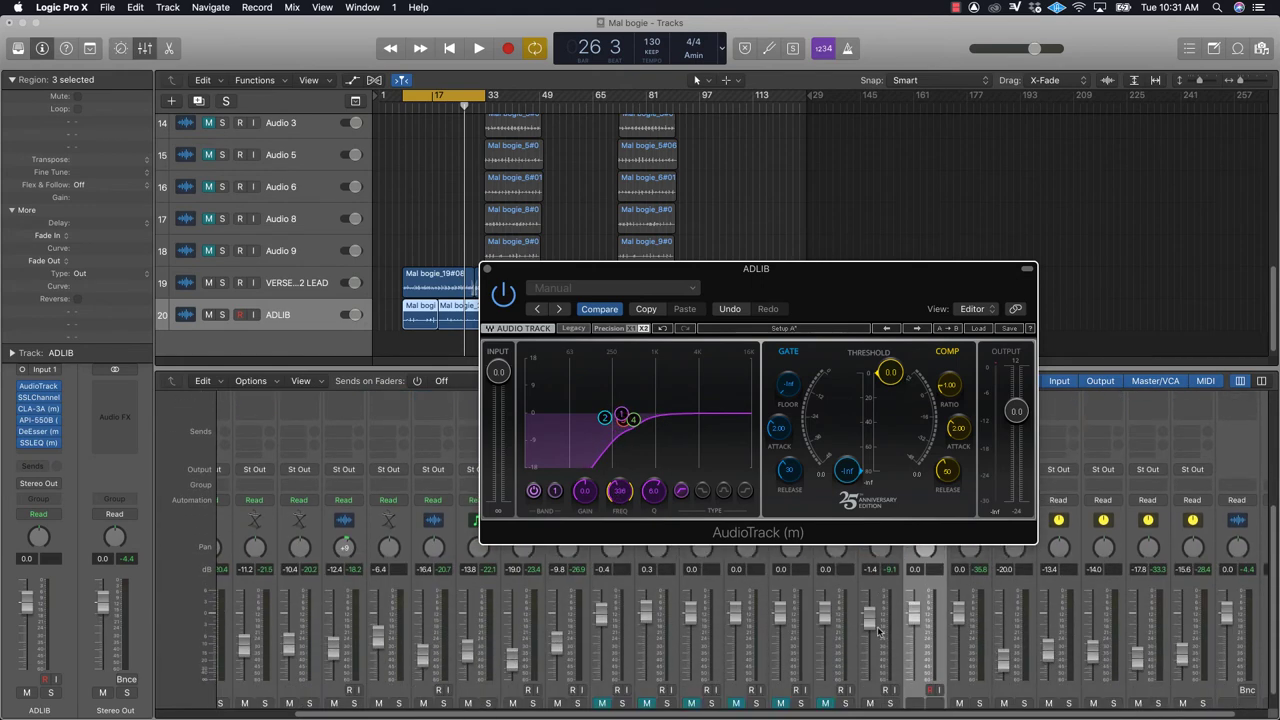
pyautogui.click(922, 603)
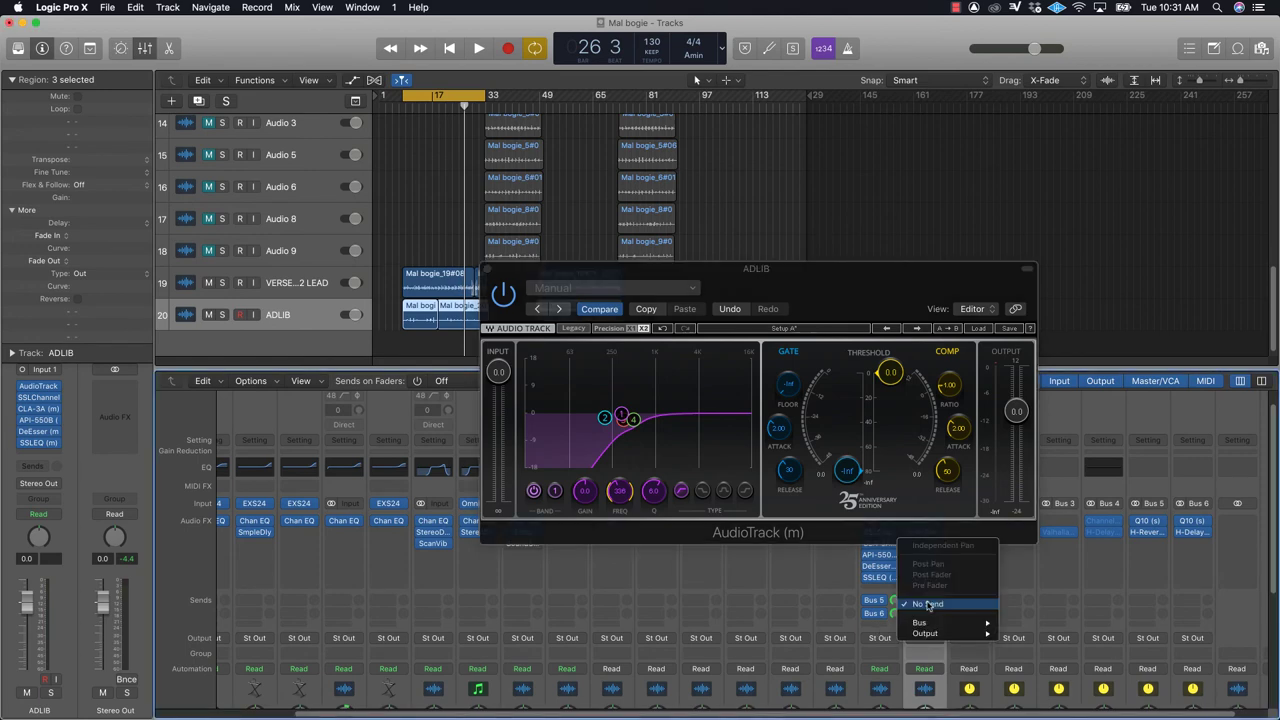
pyautogui.moveTo(929, 622)
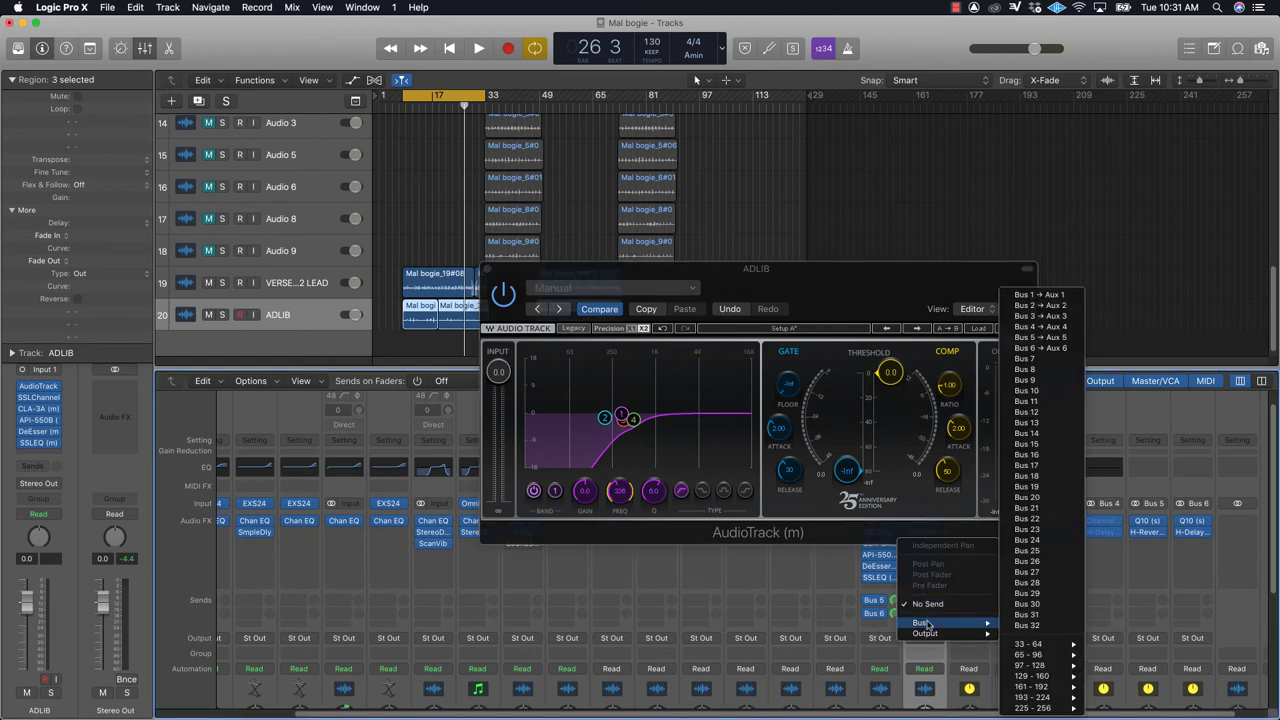
pyautogui.click(1043, 338)
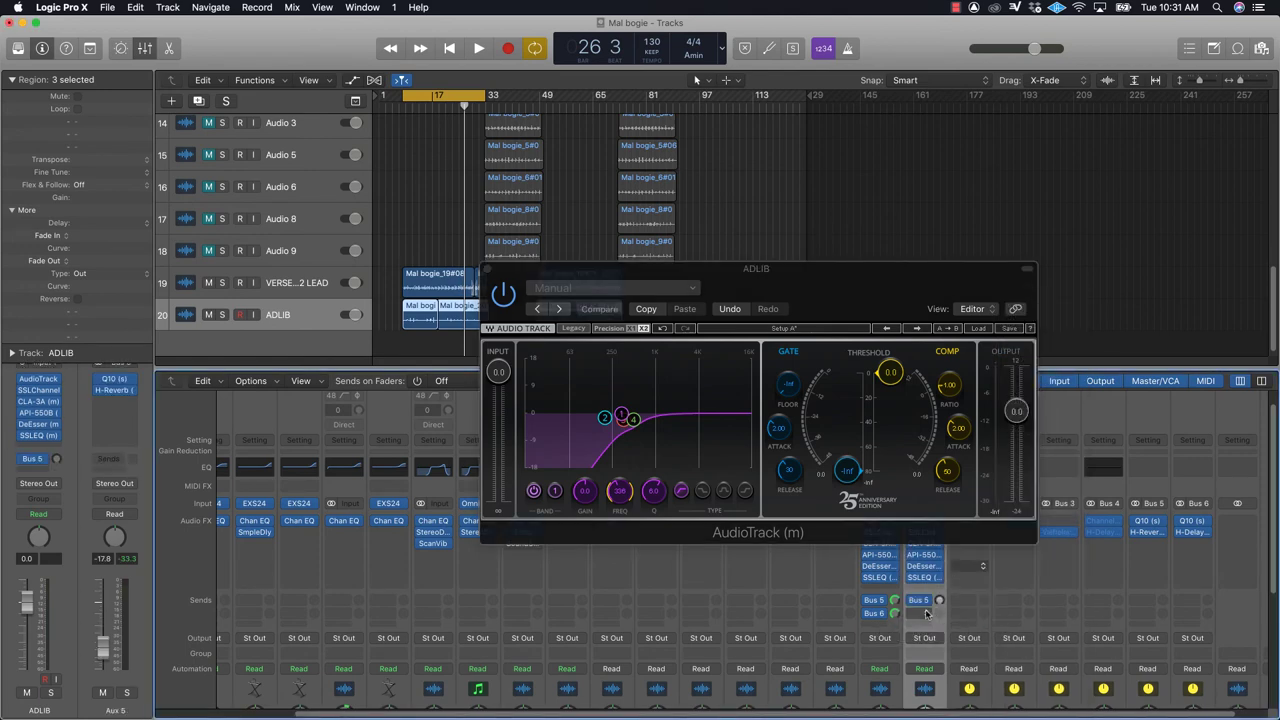
pyautogui.keyDown('alt'); pyautogui.click(940, 601); pyautogui.keyUp('alt')
pyautogui.click(925, 615)
pyautogui.moveTo(930, 636)
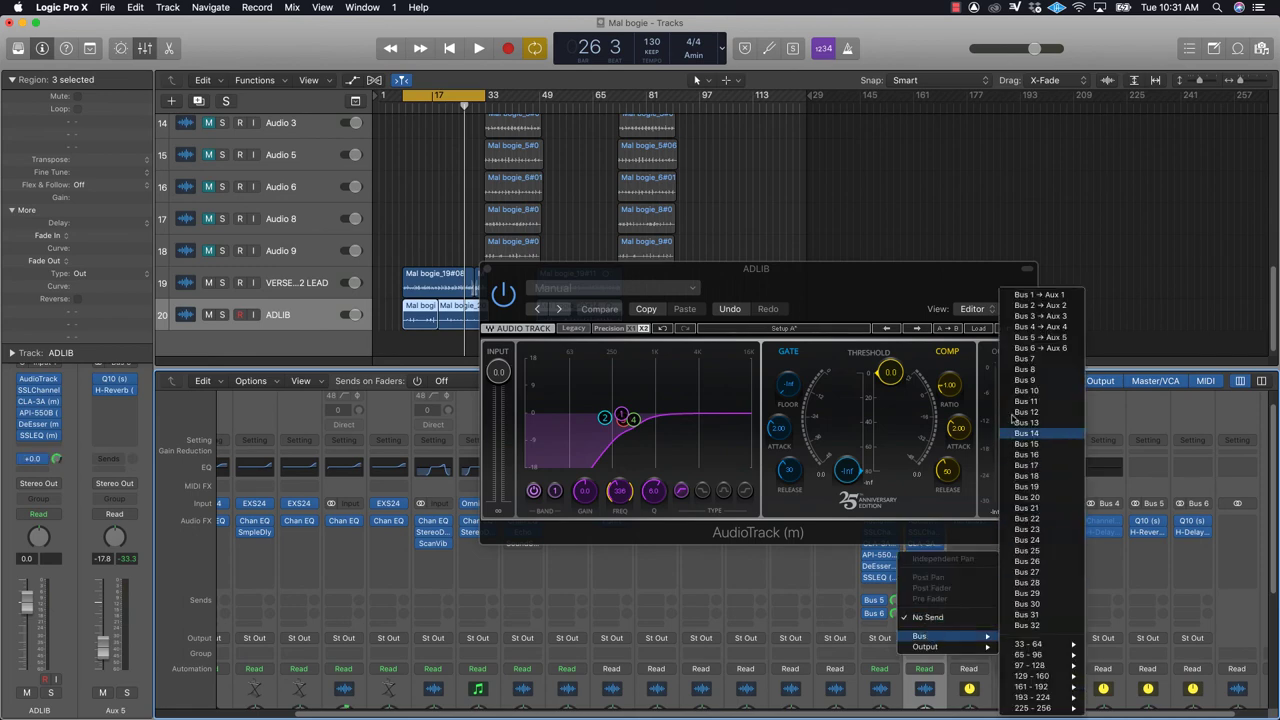
pyautogui.click(1030, 341)
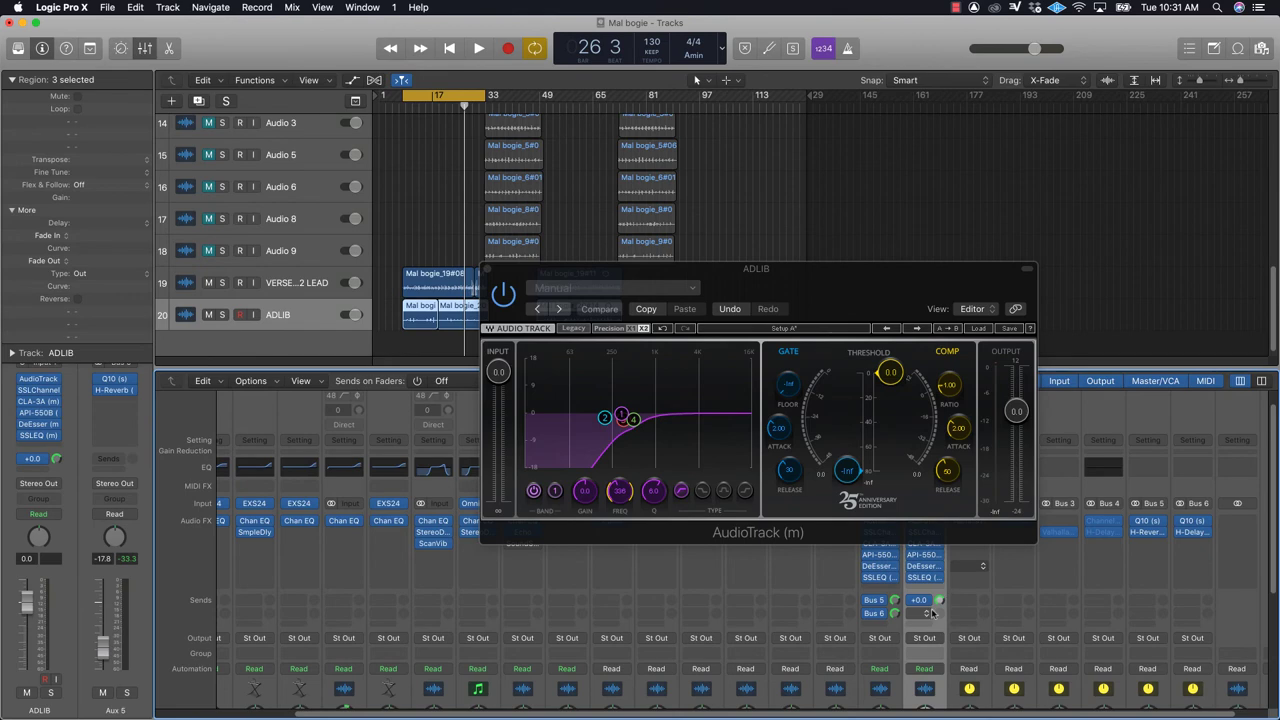
pyautogui.keyDown('alt'); pyautogui.click(940, 614); pyautogui.keyUp('alt')
# Step: Lower the ADLIB fader to -3.4 dB while playing the mix, and close the AudioTrack window
pyautogui.scroll(-6, 926, 617)
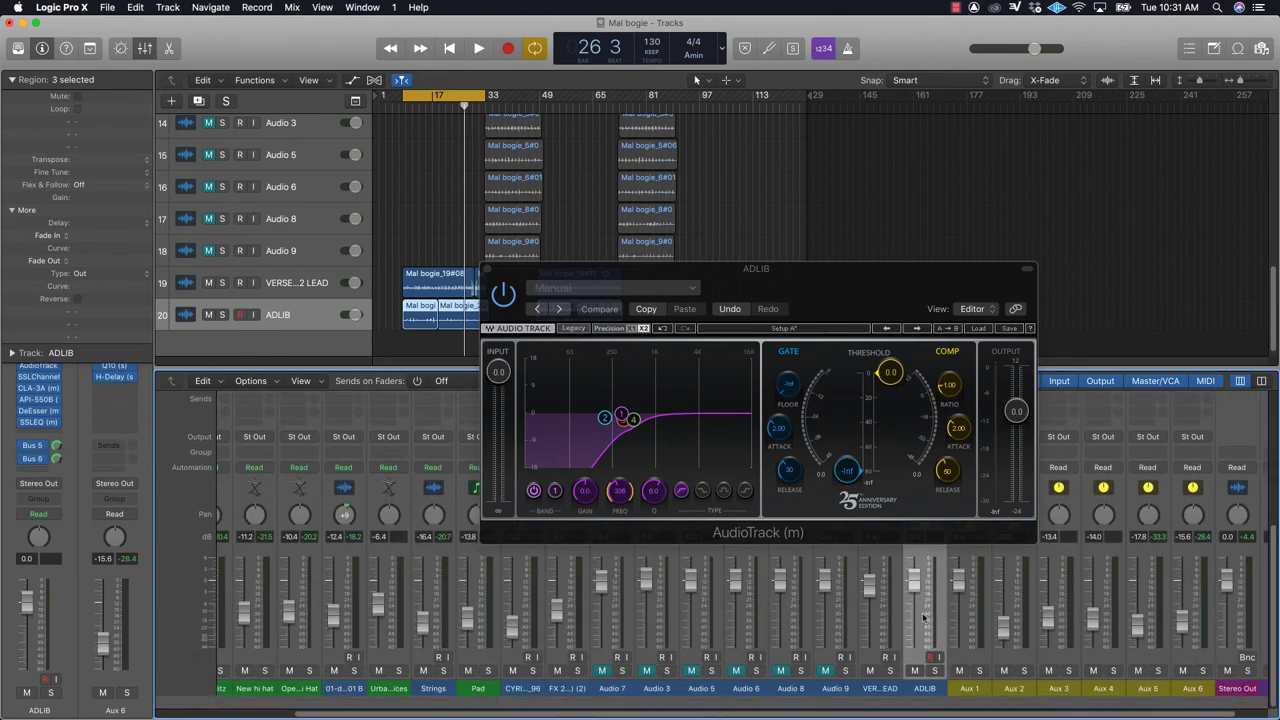
pyautogui.scroll(1, 923, 617)
pyautogui.moveTo(916, 594); pyautogui.dragTo(916, 618)
pyautogui.press('space')
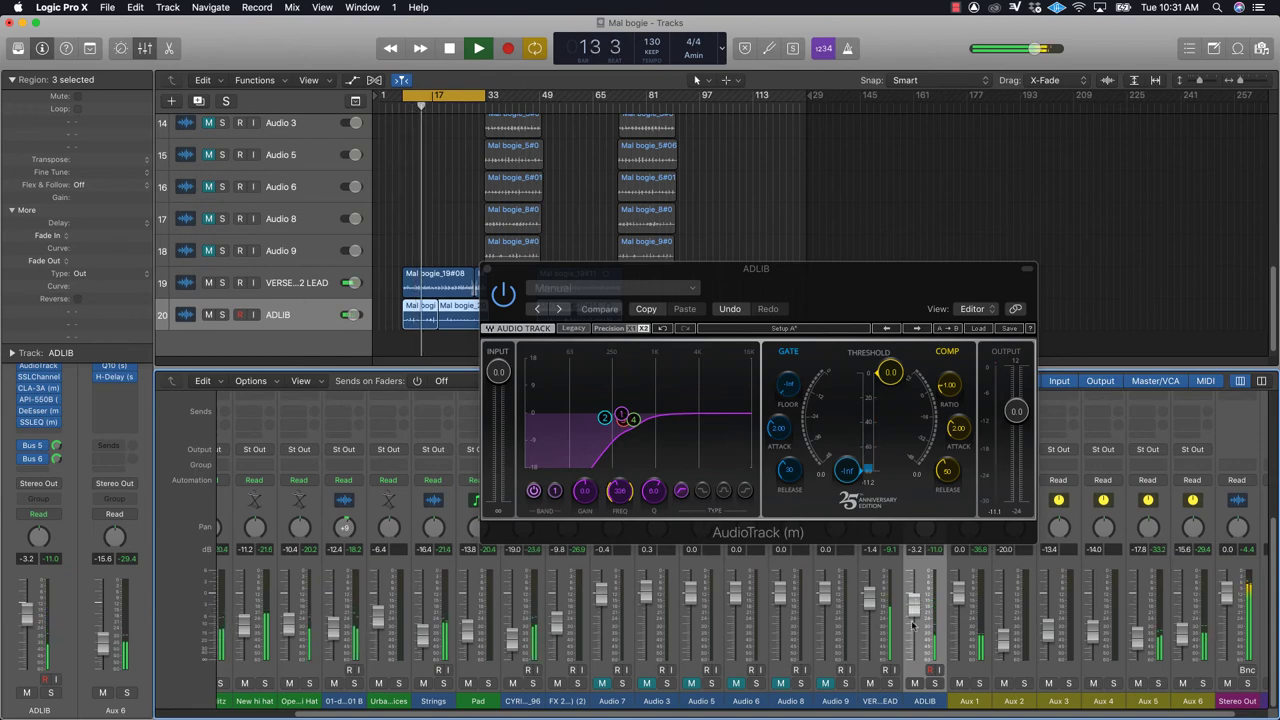
pyautogui.moveTo(911, 611); pyautogui.dragTo(912, 614)
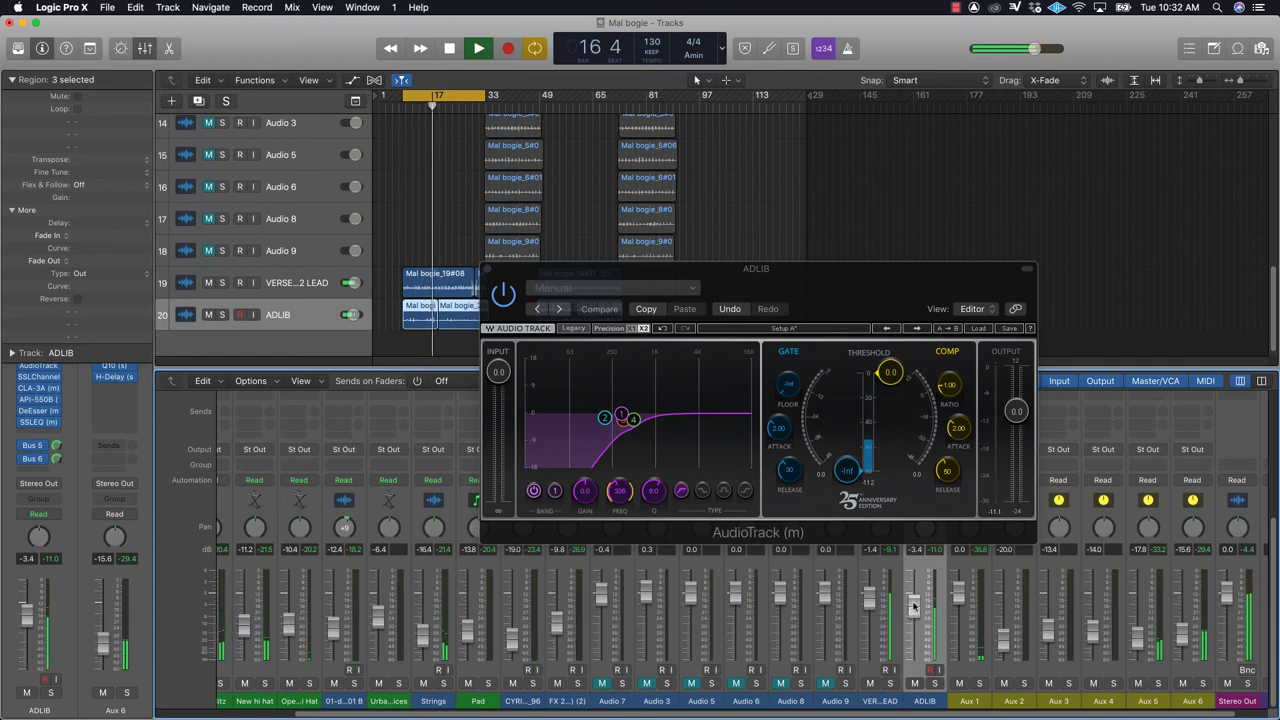
pyautogui.click(488, 268)
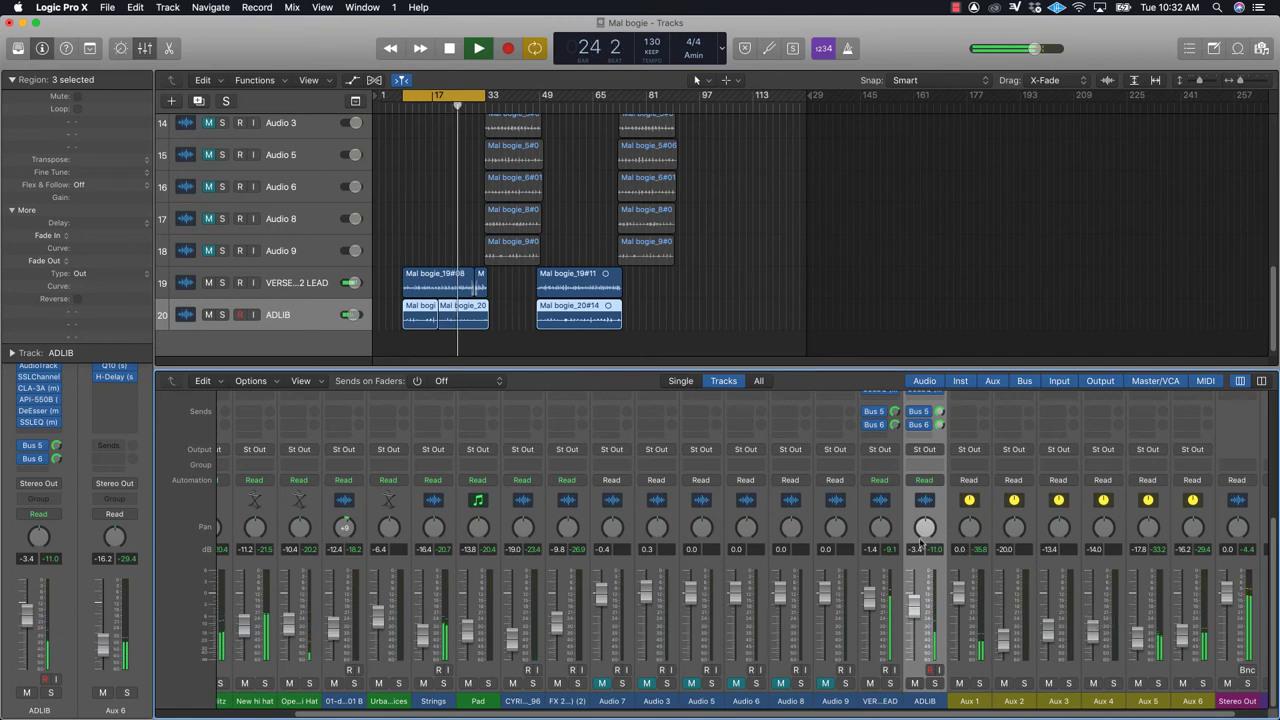
# Step: Stop playback and insert the mono Waves MetaFlanger after the SSLEQ on the ADLIB channel
pyautogui.scroll(3, 922, 543)
pyautogui.scroll(5, 919, 543)
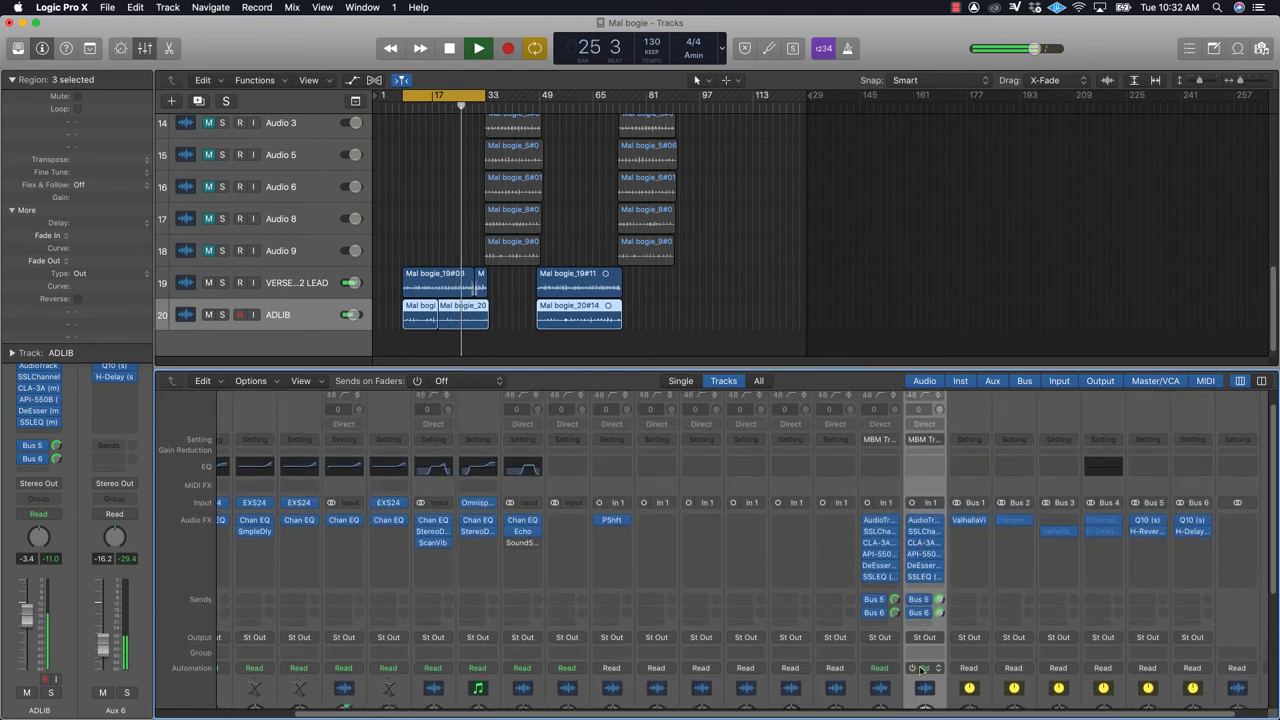
pyautogui.press('space')
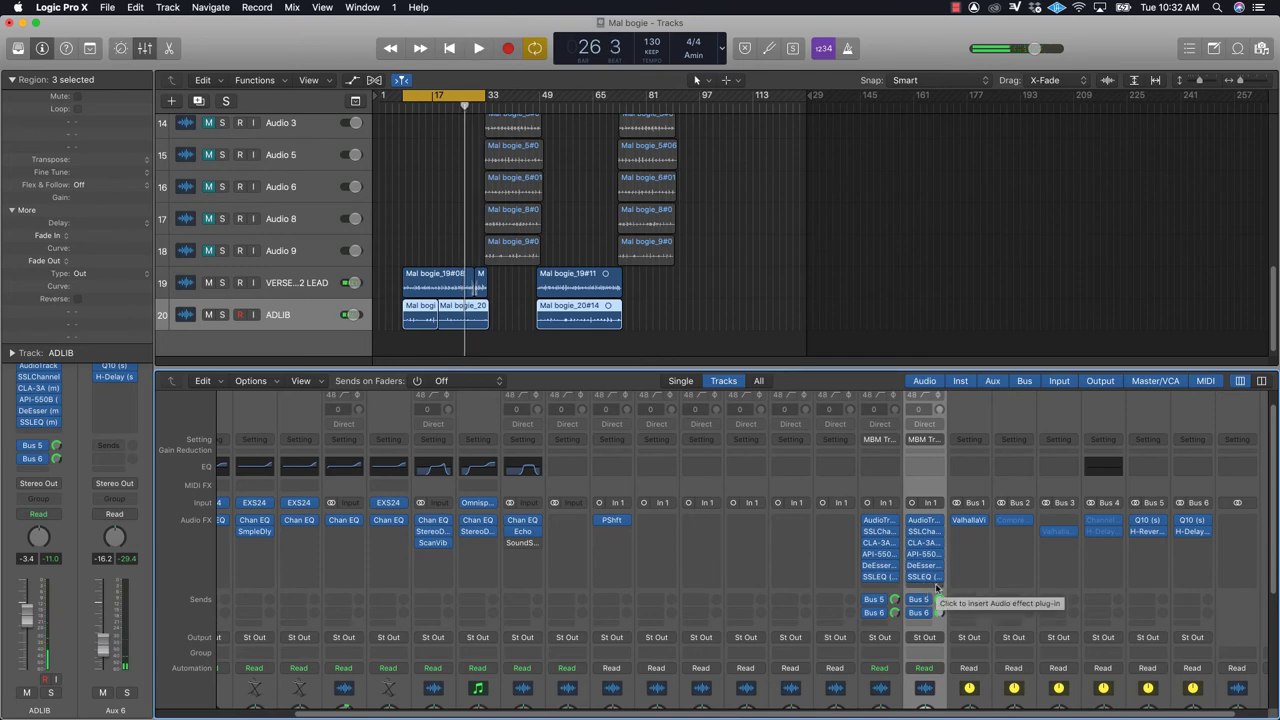
pyautogui.click(936, 587)
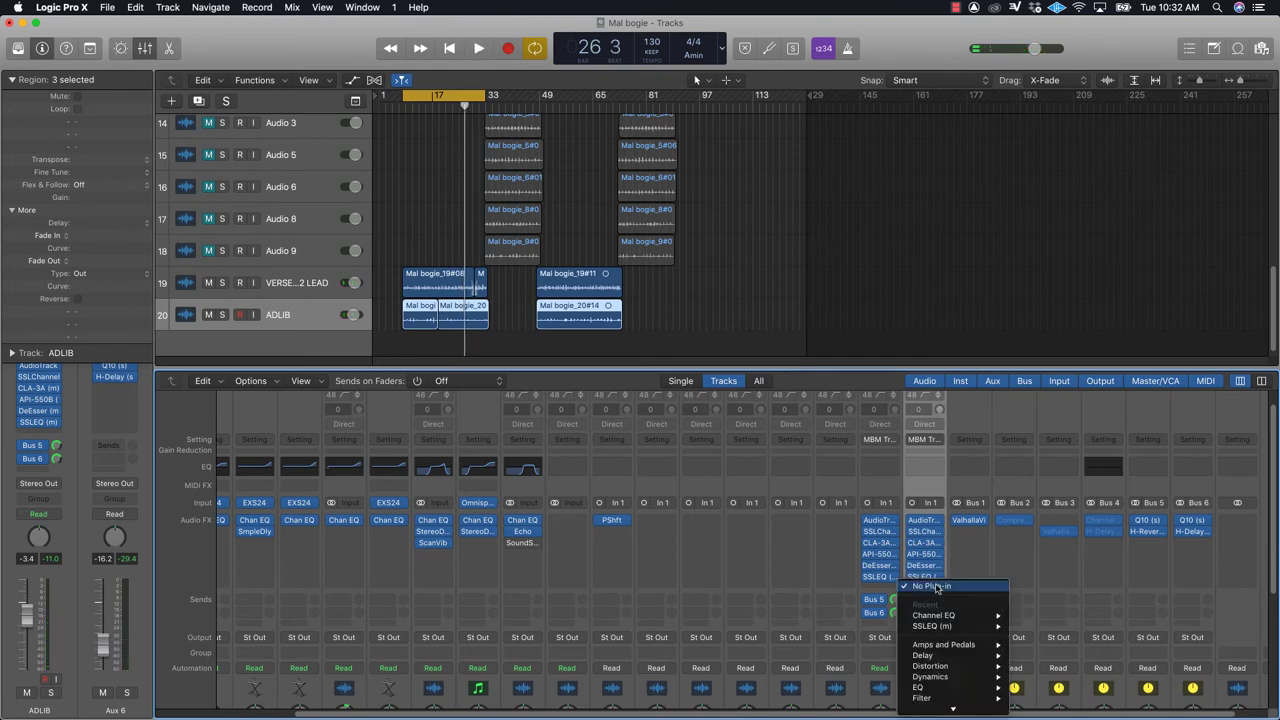
pyautogui.moveTo(937, 708)
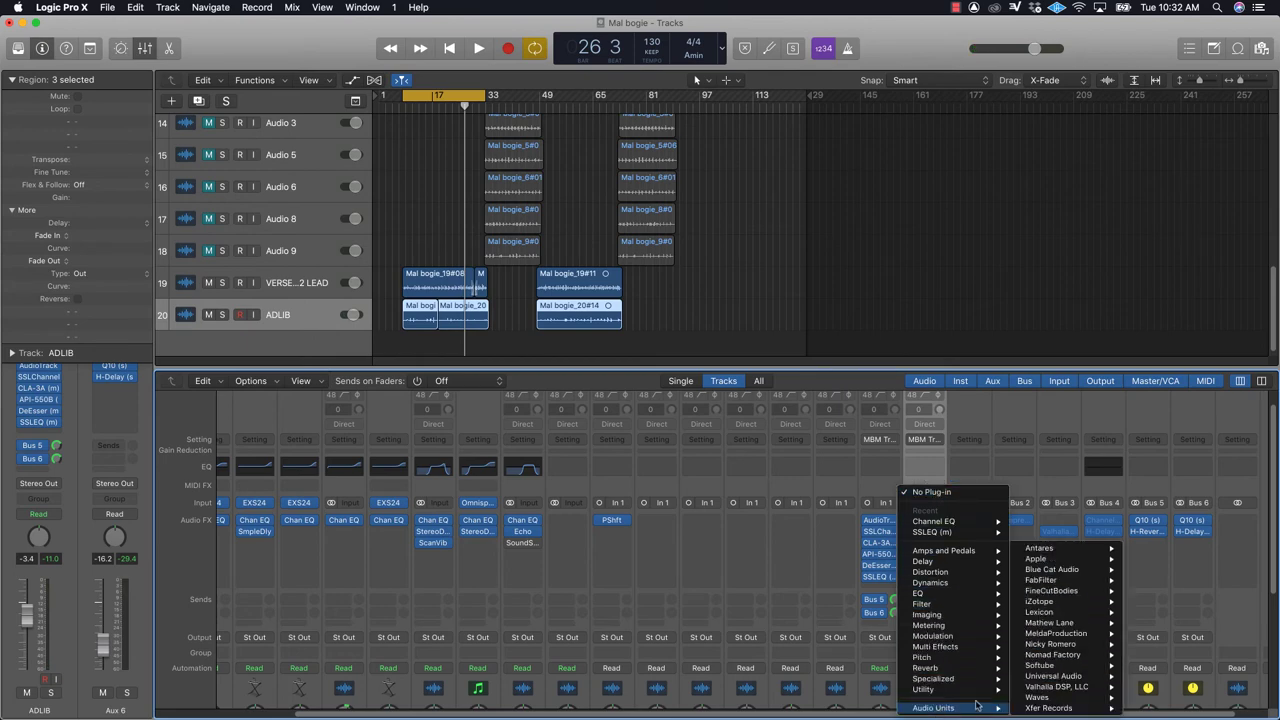
pyautogui.moveTo(1045, 698)
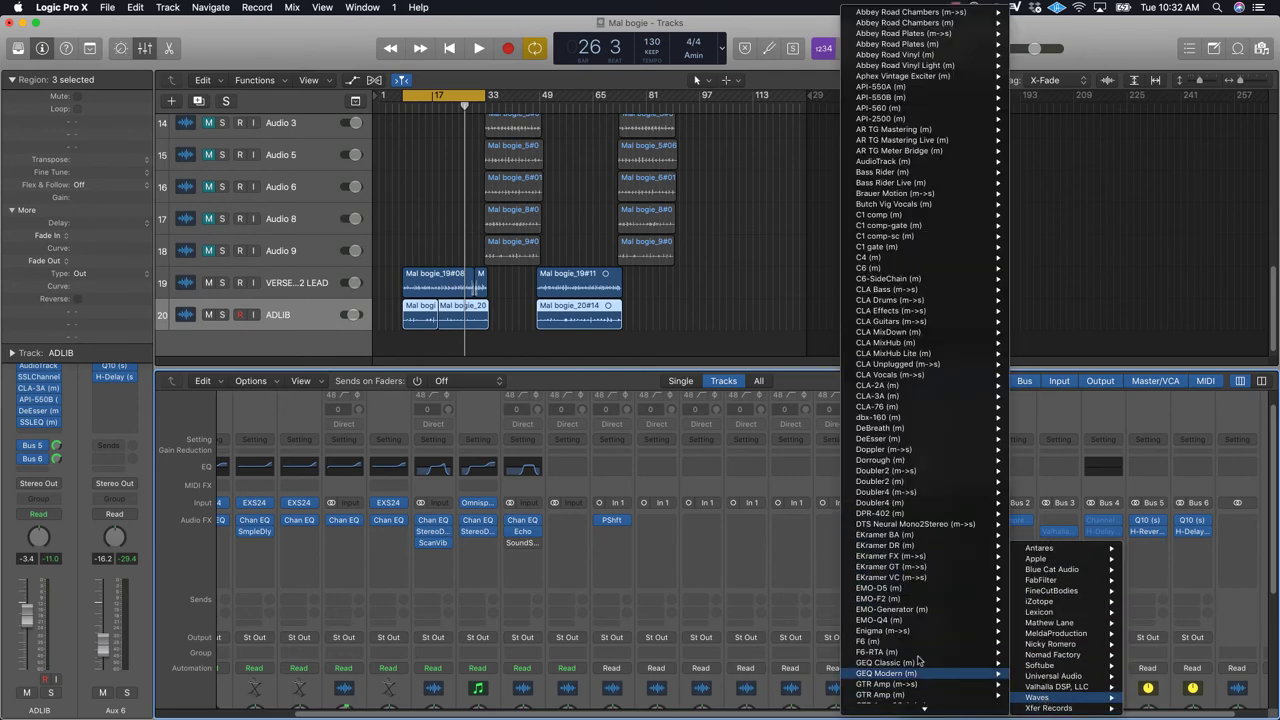
pyautogui.moveTo(901, 717)
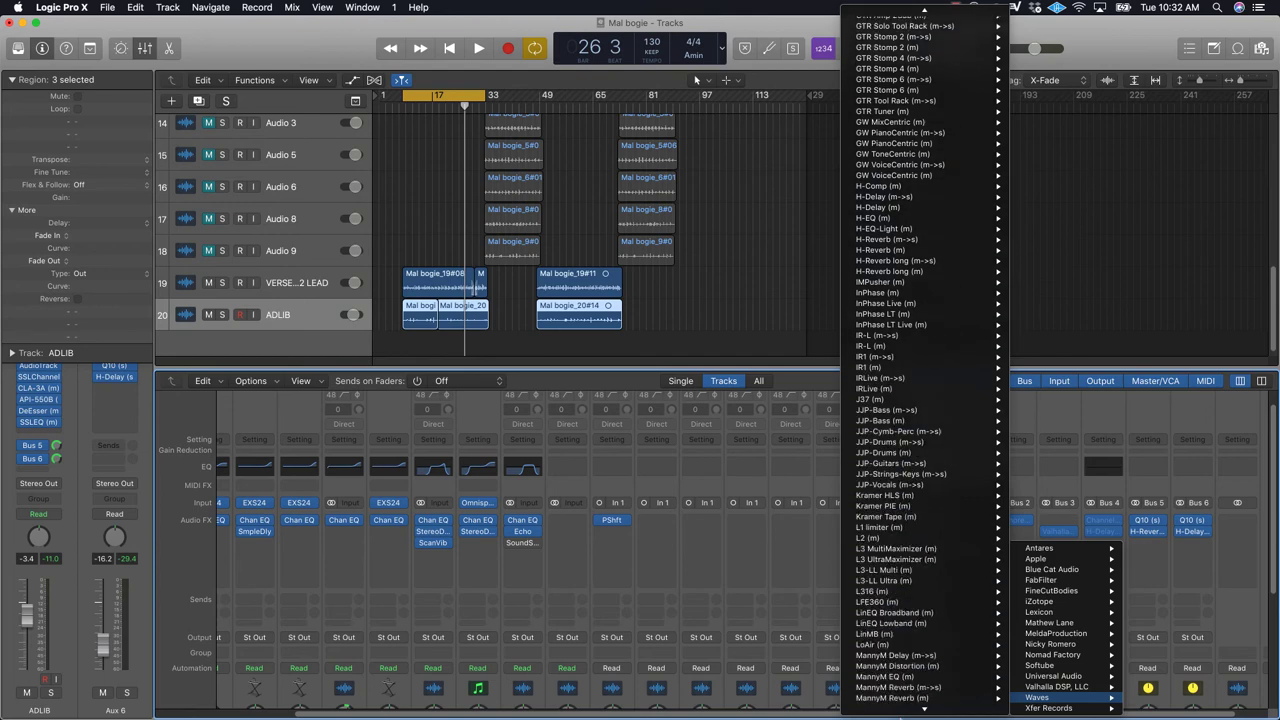
pyautogui.moveTo(941, 437)
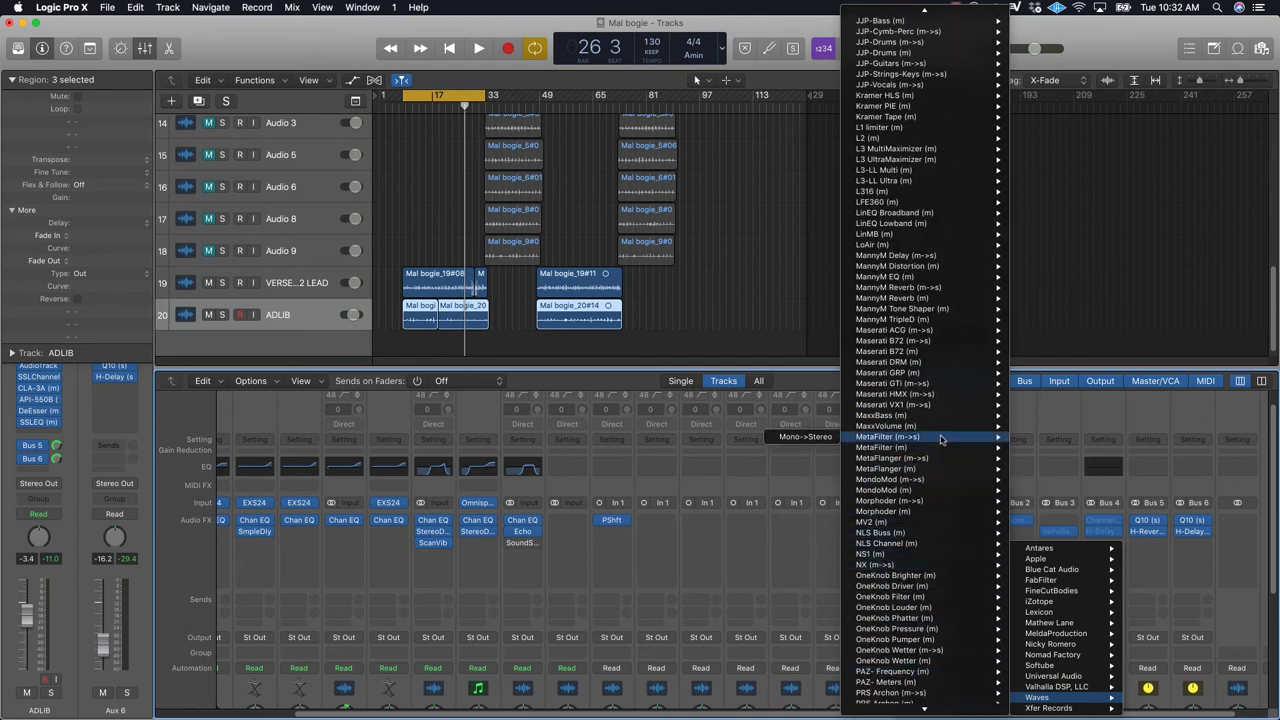
pyautogui.click(935, 470)
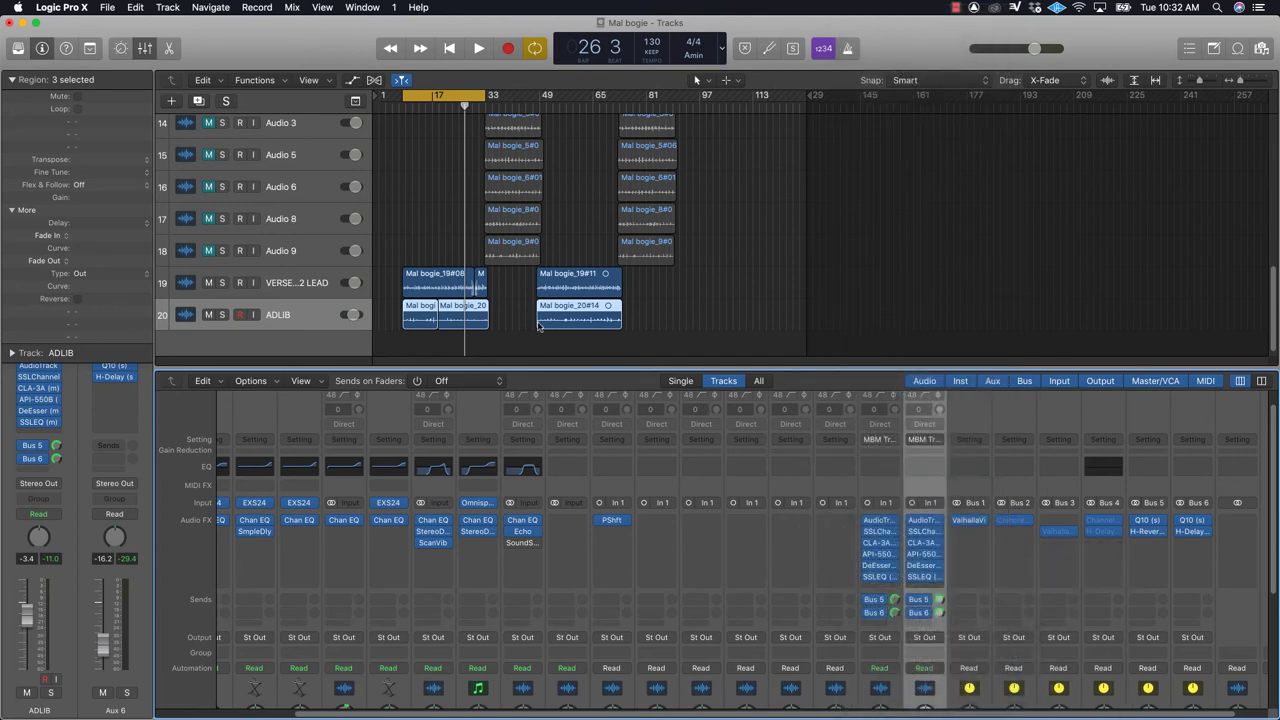
# Step: While playing the mix, lower the ADLIB fader to -5.7 dB and reduce the MetaFlanger Mix to about 19
pyautogui.moveTo(270, 45); pyautogui.dragTo(925, 423)
pyautogui.moveTo(692, 486); pyautogui.dragTo(692, 494)
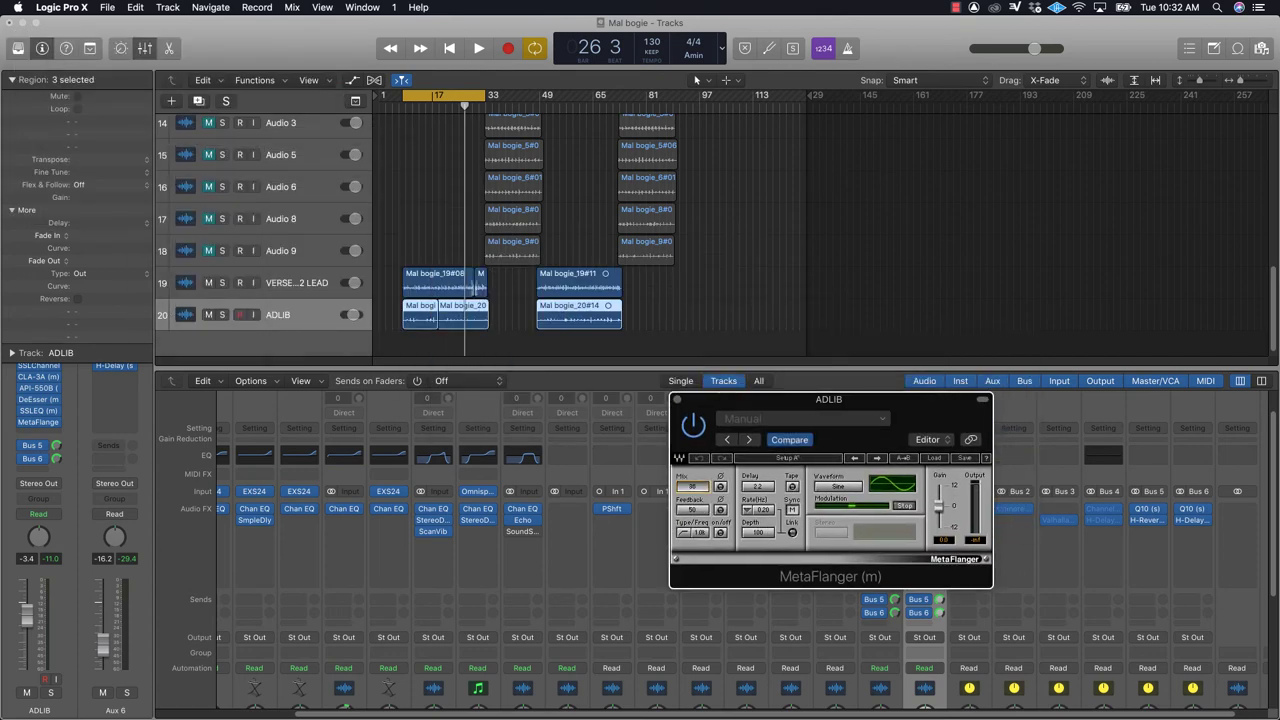
pyautogui.press('space')
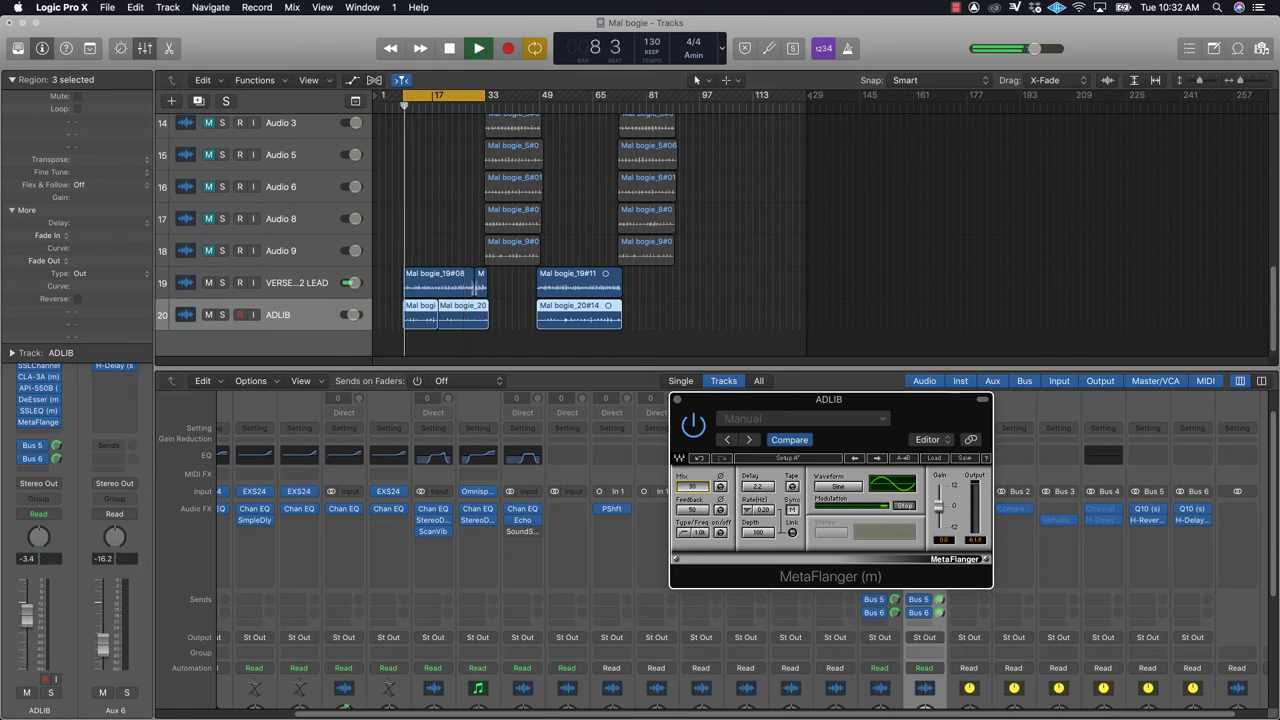
pyautogui.scroll(-5, 919, 640)
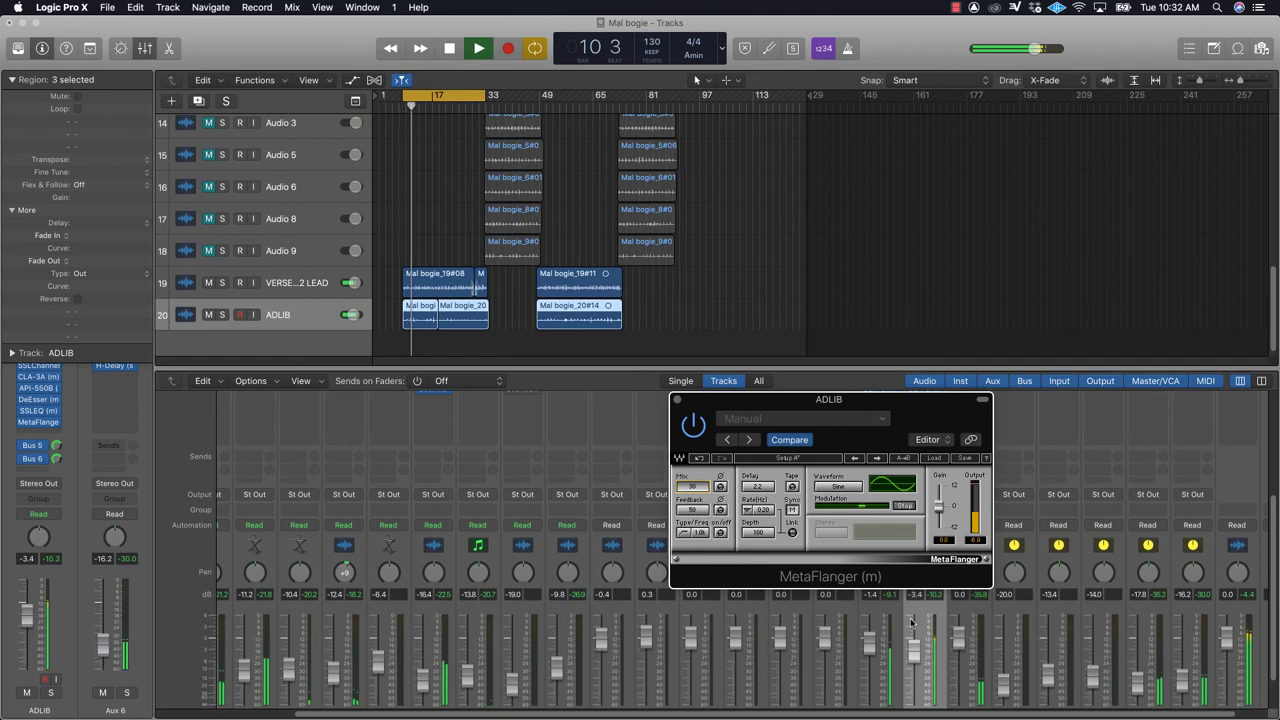
pyautogui.moveTo(919, 655); pyautogui.dragTo(919, 668)
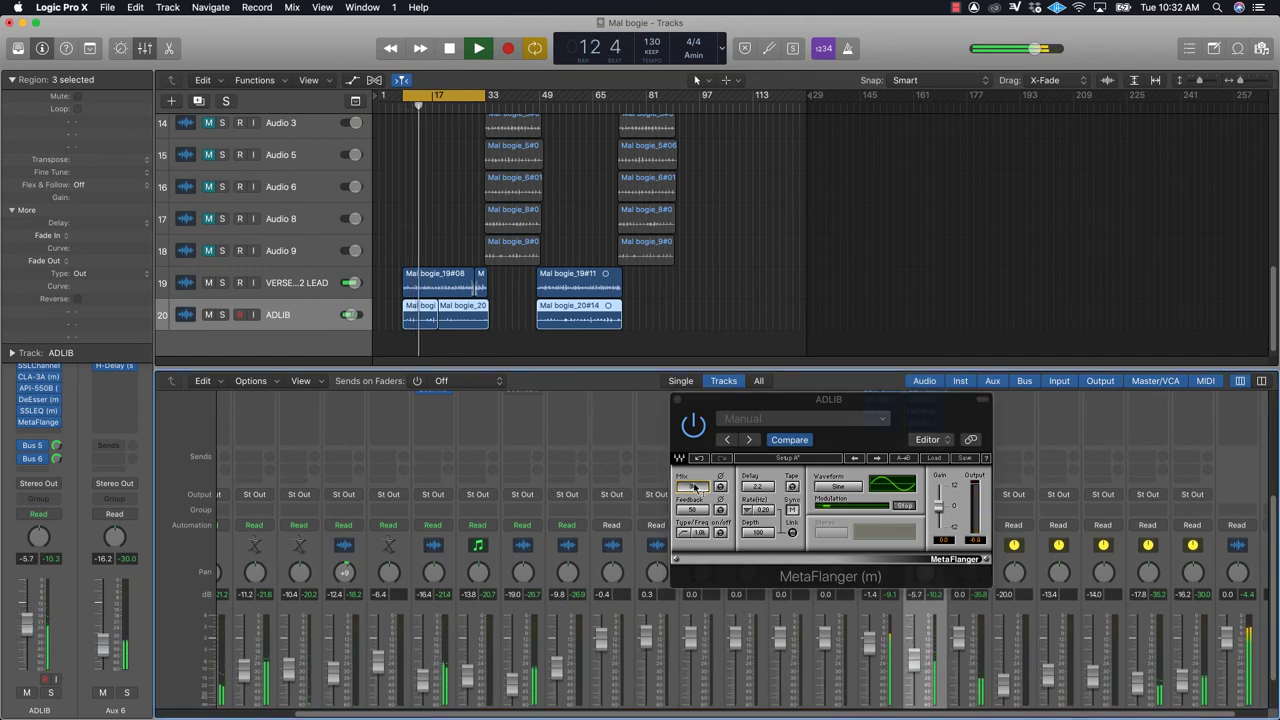
pyautogui.moveTo(694, 487); pyautogui.dragTo(694, 491)
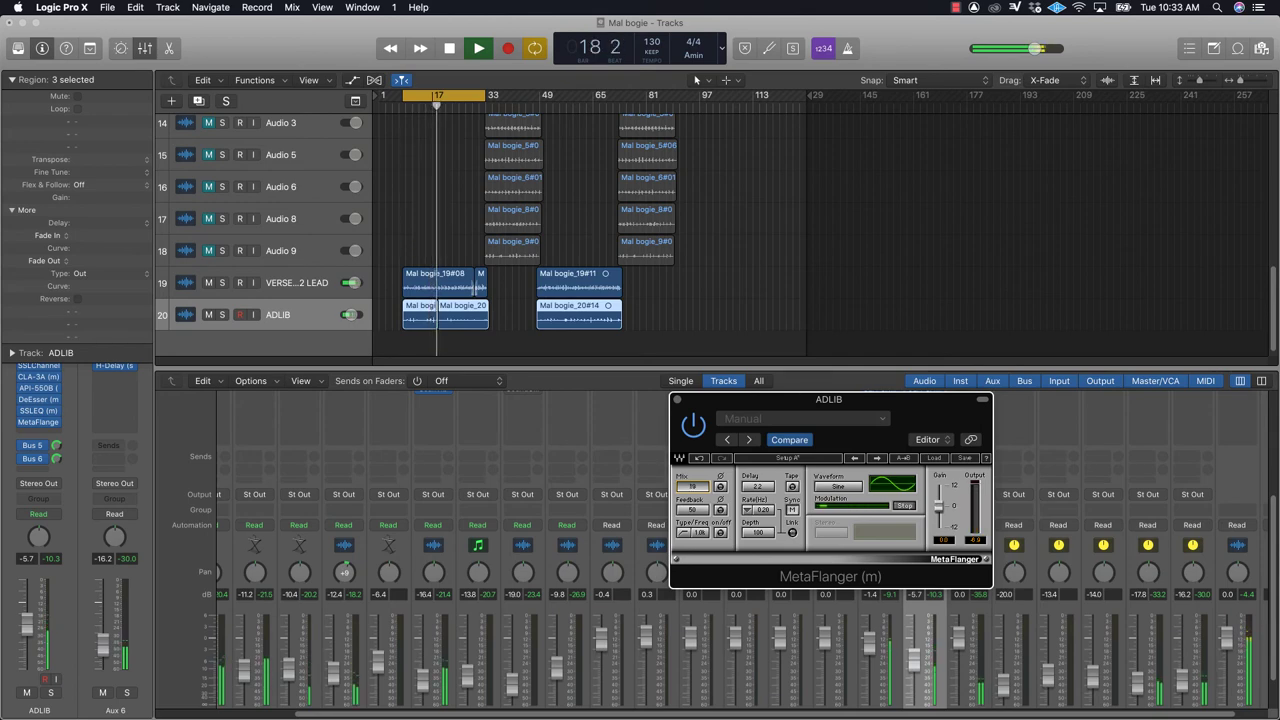
# Step: Set the ADLIB fader to -5.1 dB, then close and bypass the MetaFlanger and stop playback
pyautogui.click(915, 660)
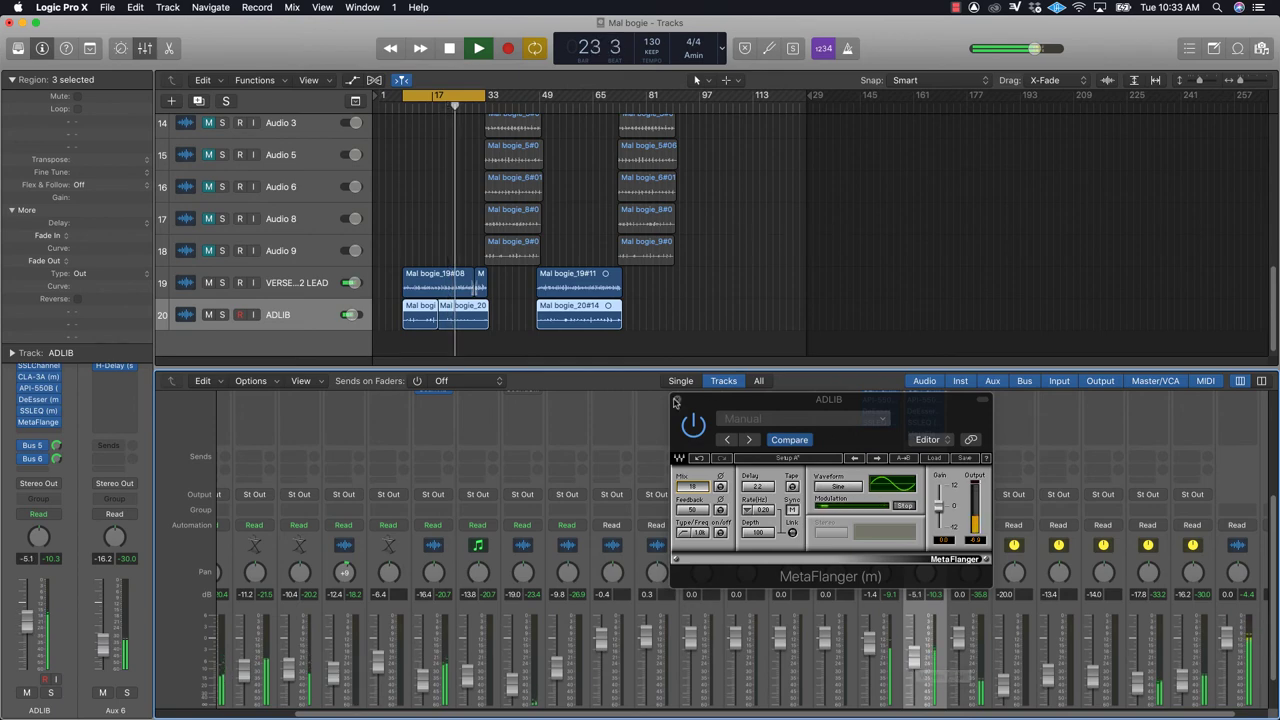
pyautogui.click(677, 400)
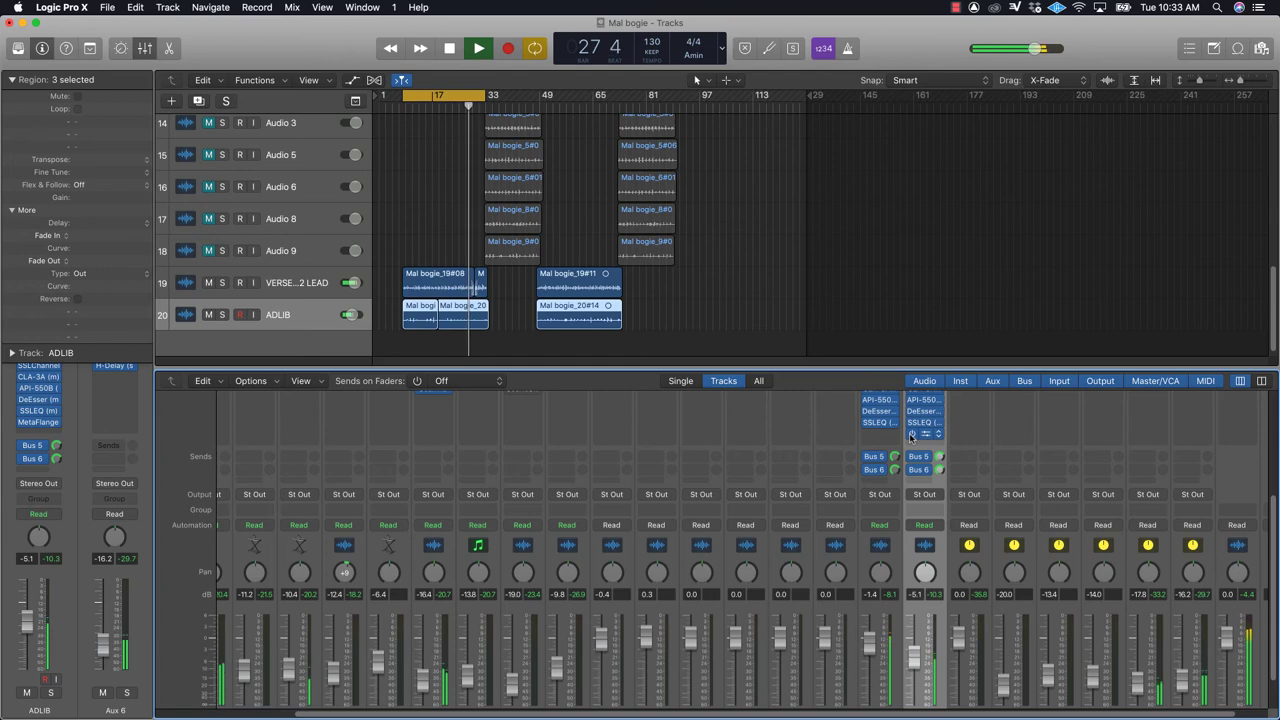
pyautogui.press('space')
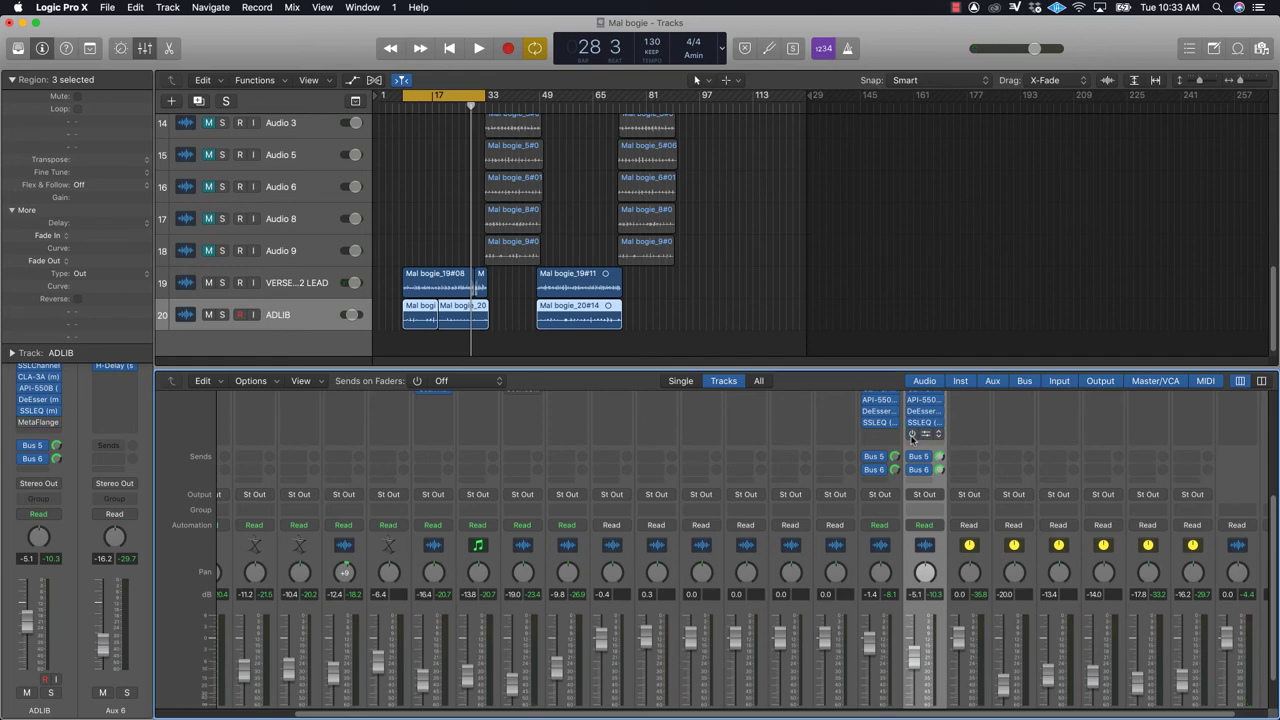
# Step: Save the ADLIB channel strip setting as MBM Trap Vocal Adlib Preset in the Track folder
pyautogui.scroll(3, 914, 440)
pyautogui.scroll(2, 917, 517)
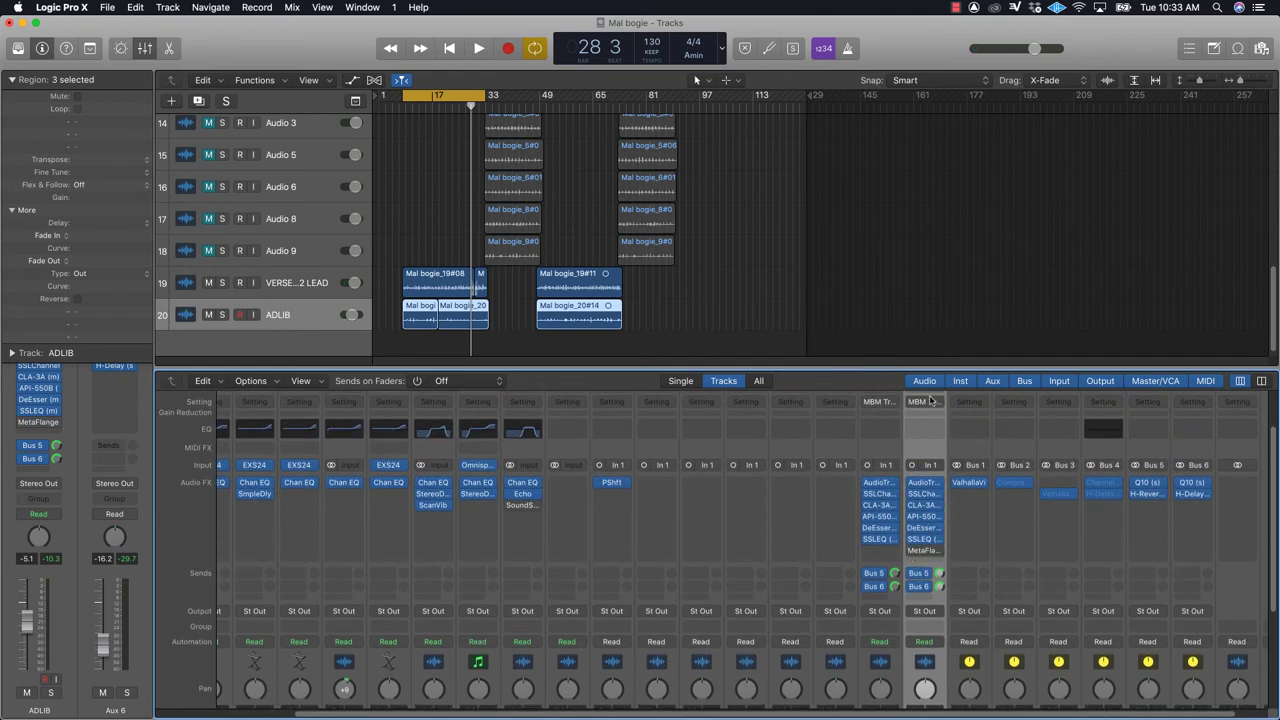
pyautogui.click(925, 402)
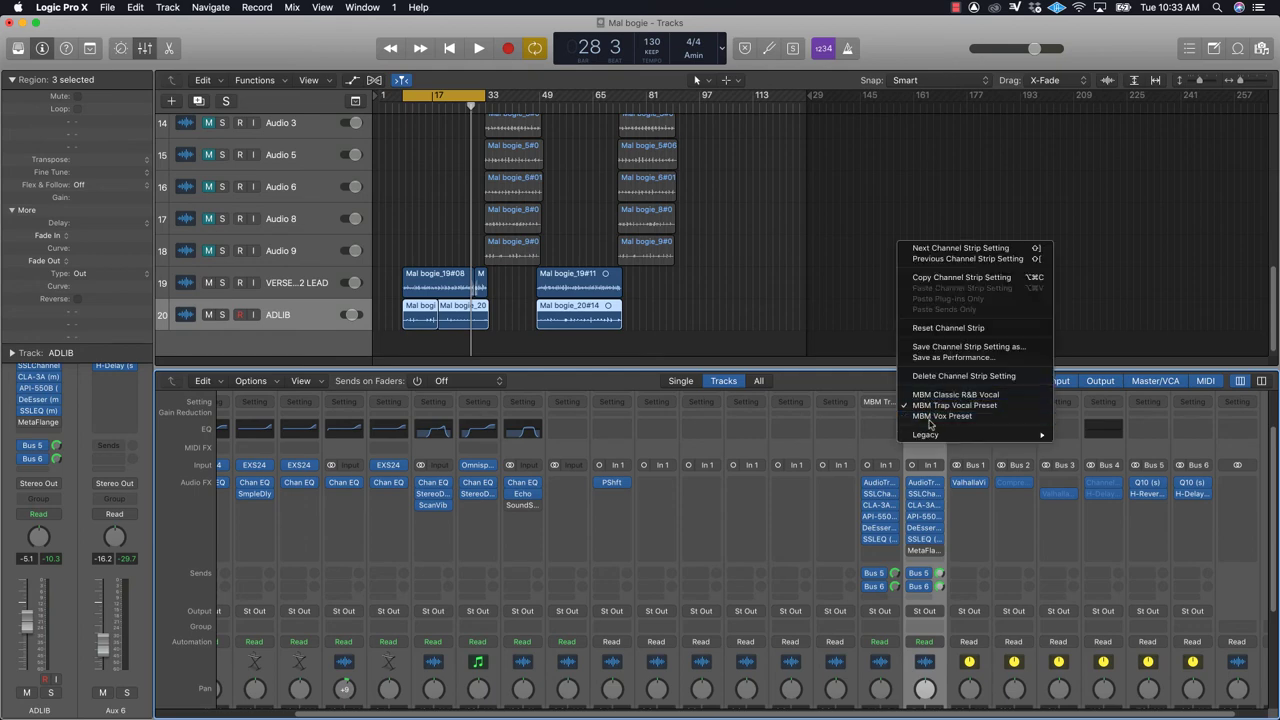
pyautogui.click(967, 347)
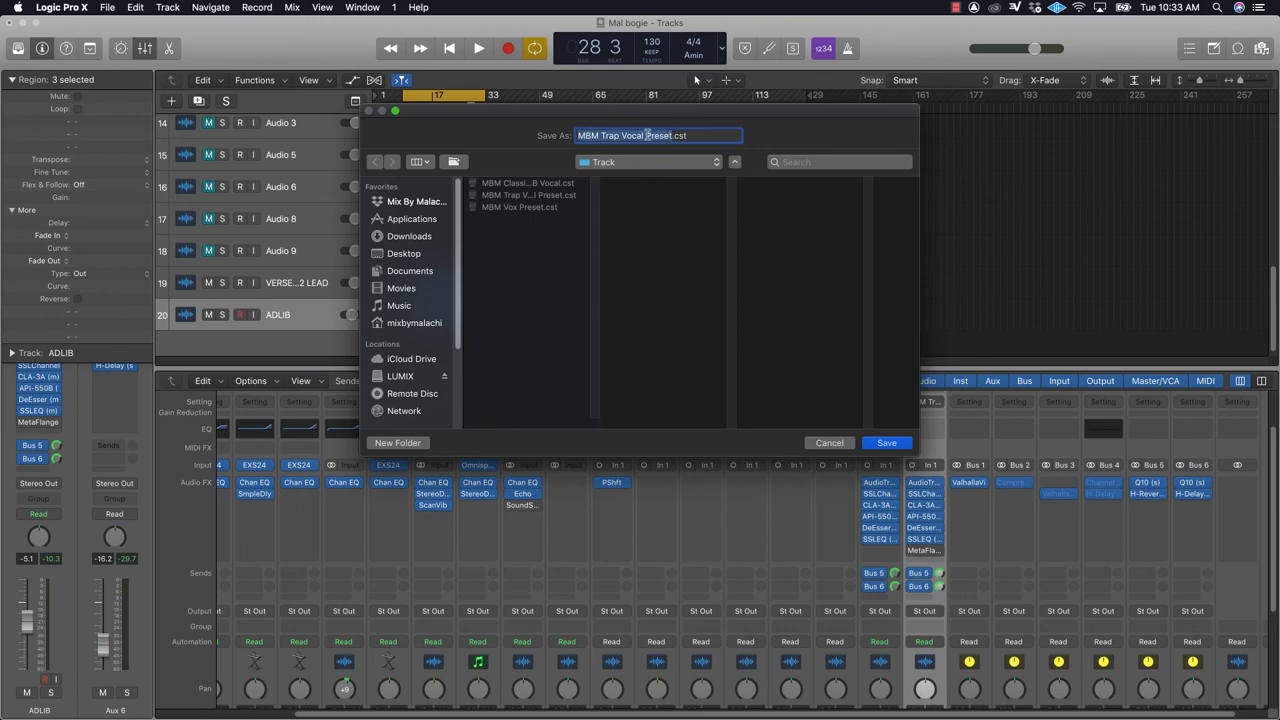
pyautogui.click(644, 135)
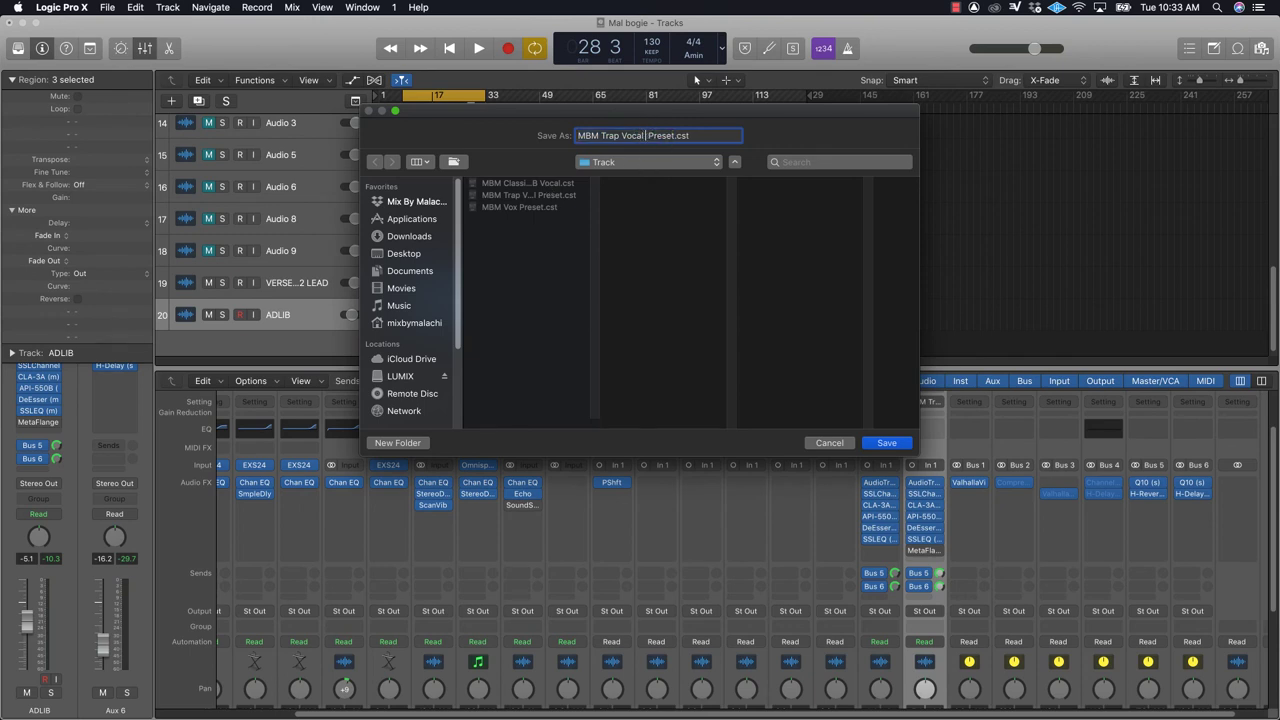
pyautogui.write('Adlib')
pyautogui.click(881, 443)
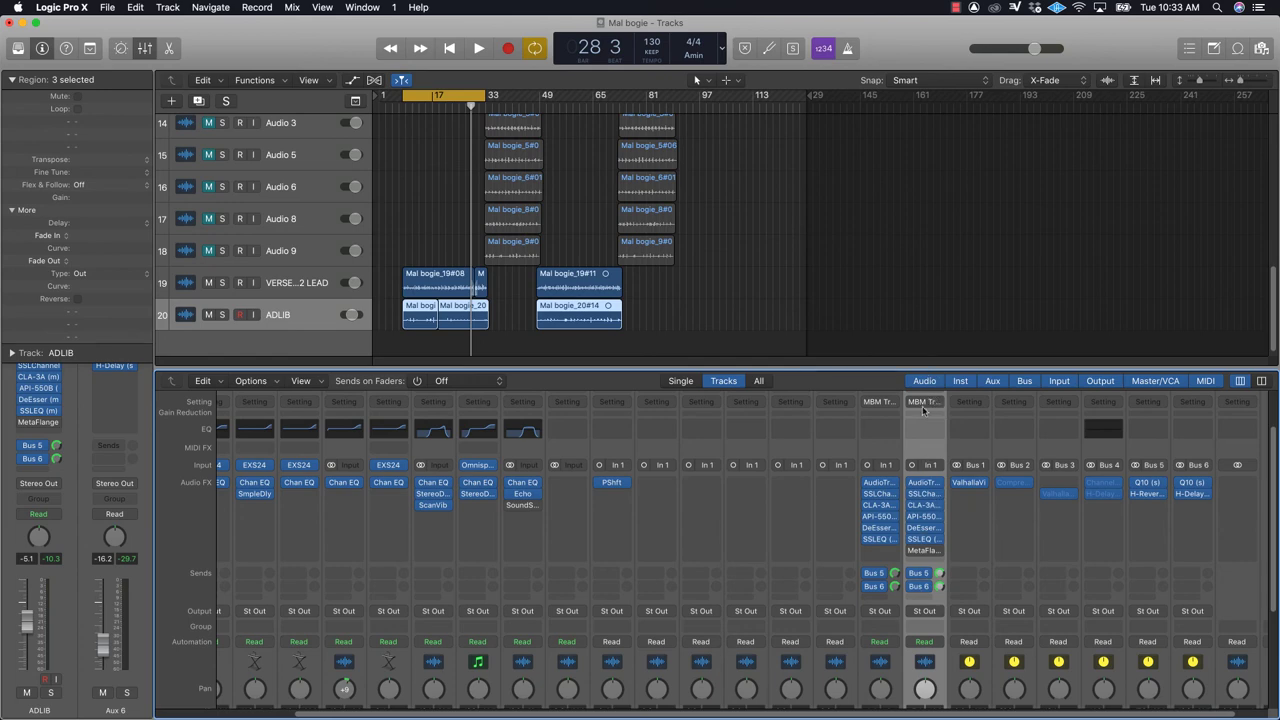
# Step: Save the lead verse channel strip setting to the Desktop as MBM Trap Vocal Preset
pyautogui.click(881, 403)
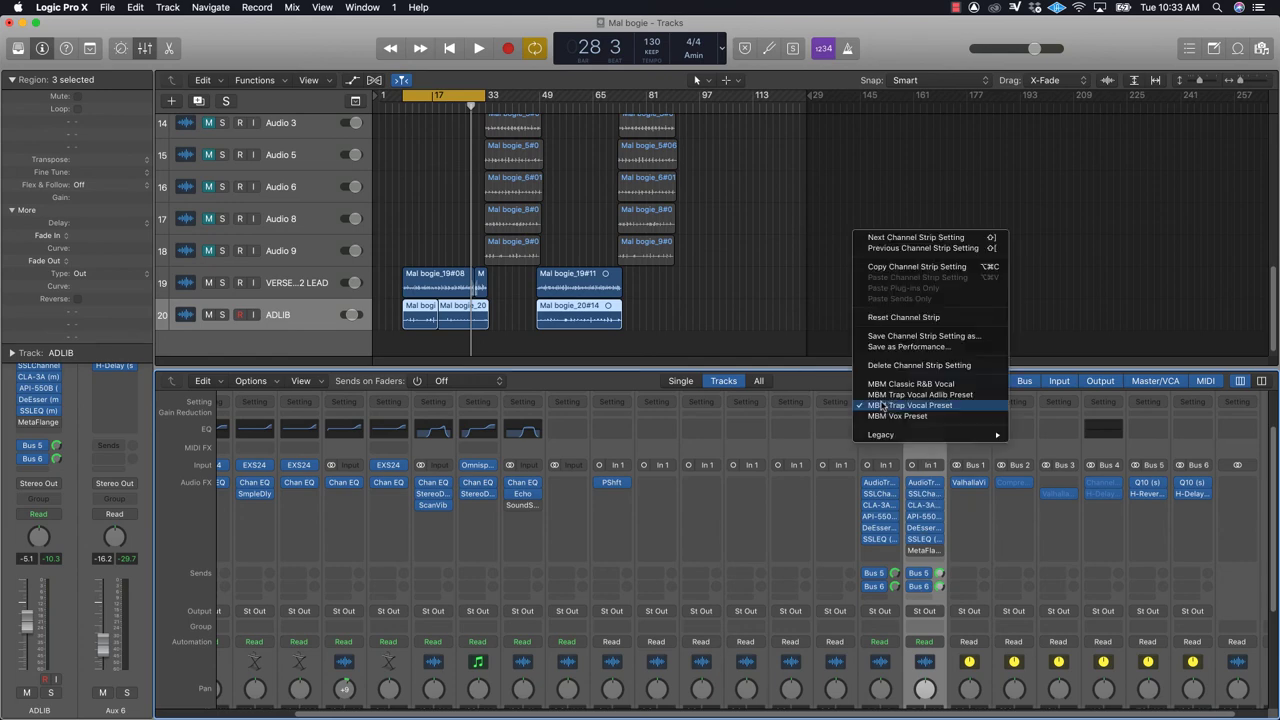
pyautogui.click(920, 338)
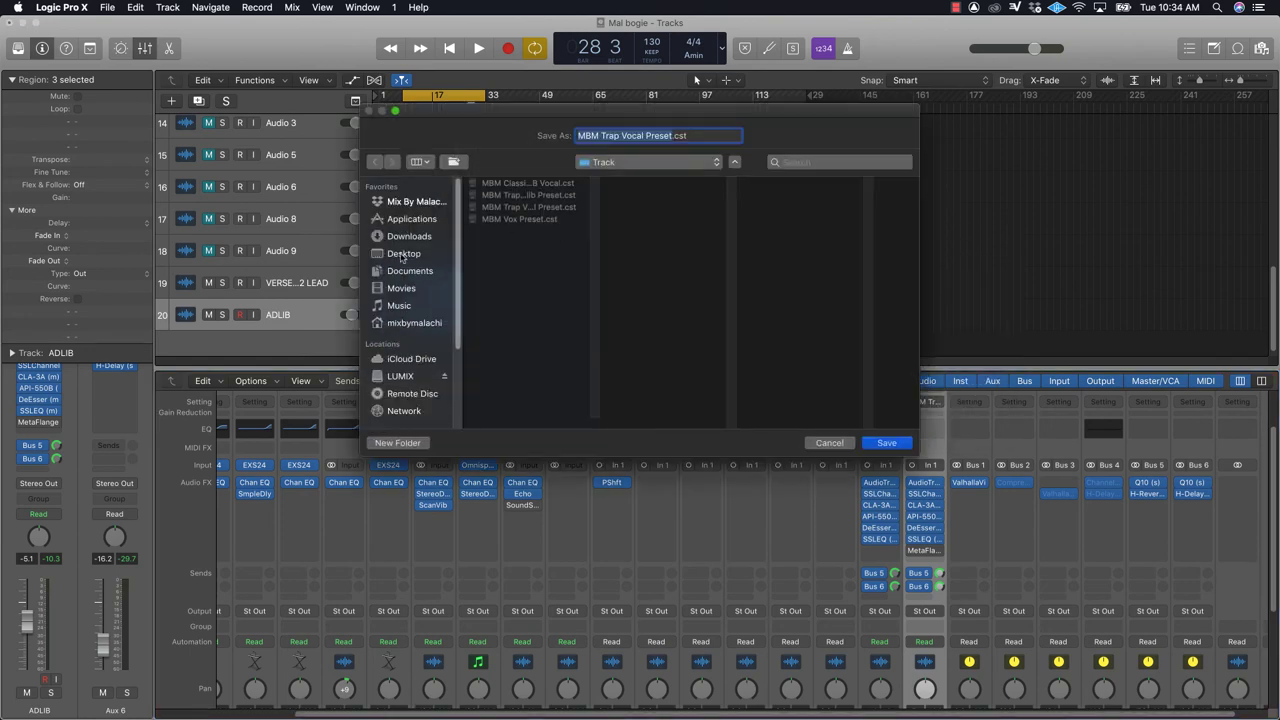
pyautogui.click(403, 255)
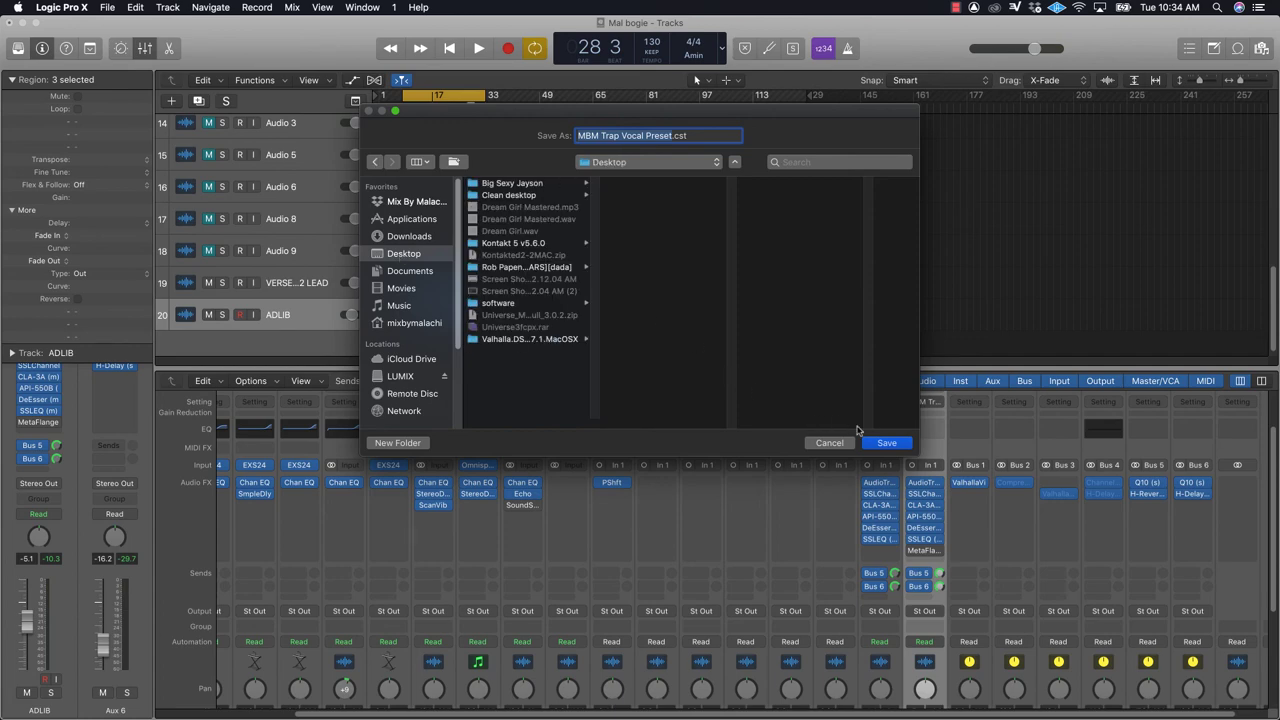
pyautogui.click(887, 443)
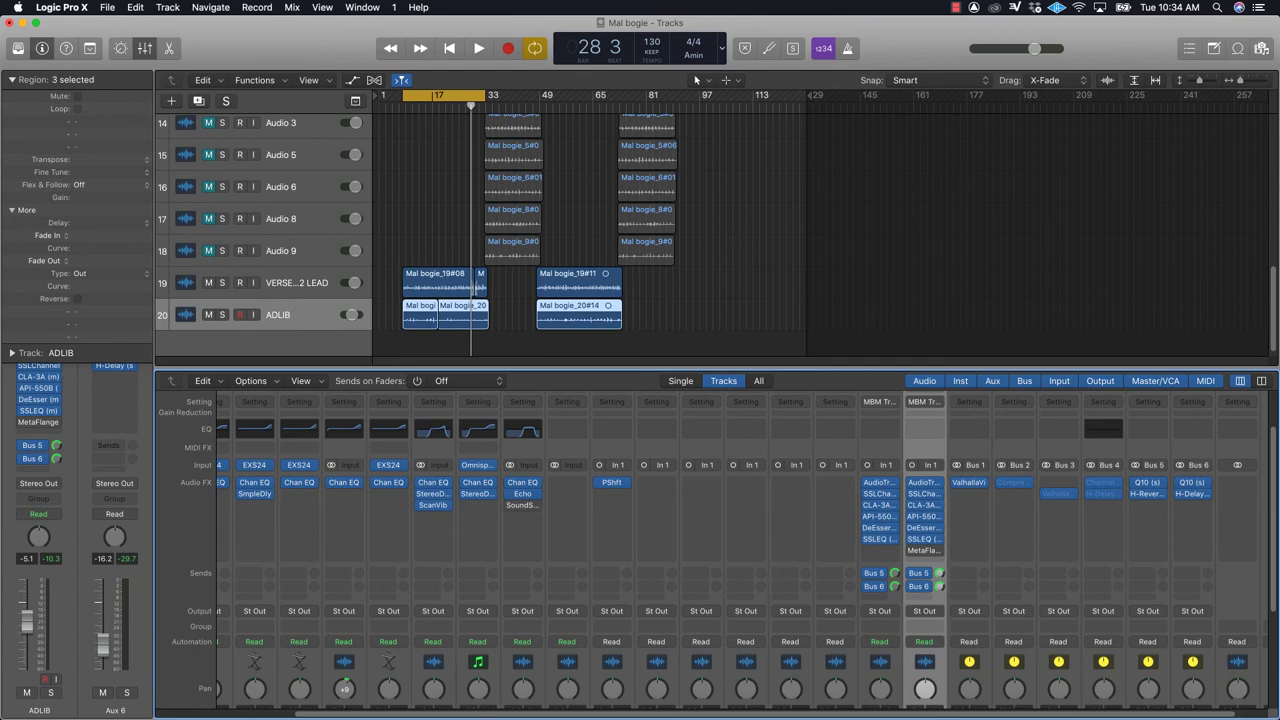
# Step: Switch to Finder, examine the presets in Music > Audio Music Apps > Channel Strip Settings > Track, and close the Finder windows
pyautogui.press('super+Tab')
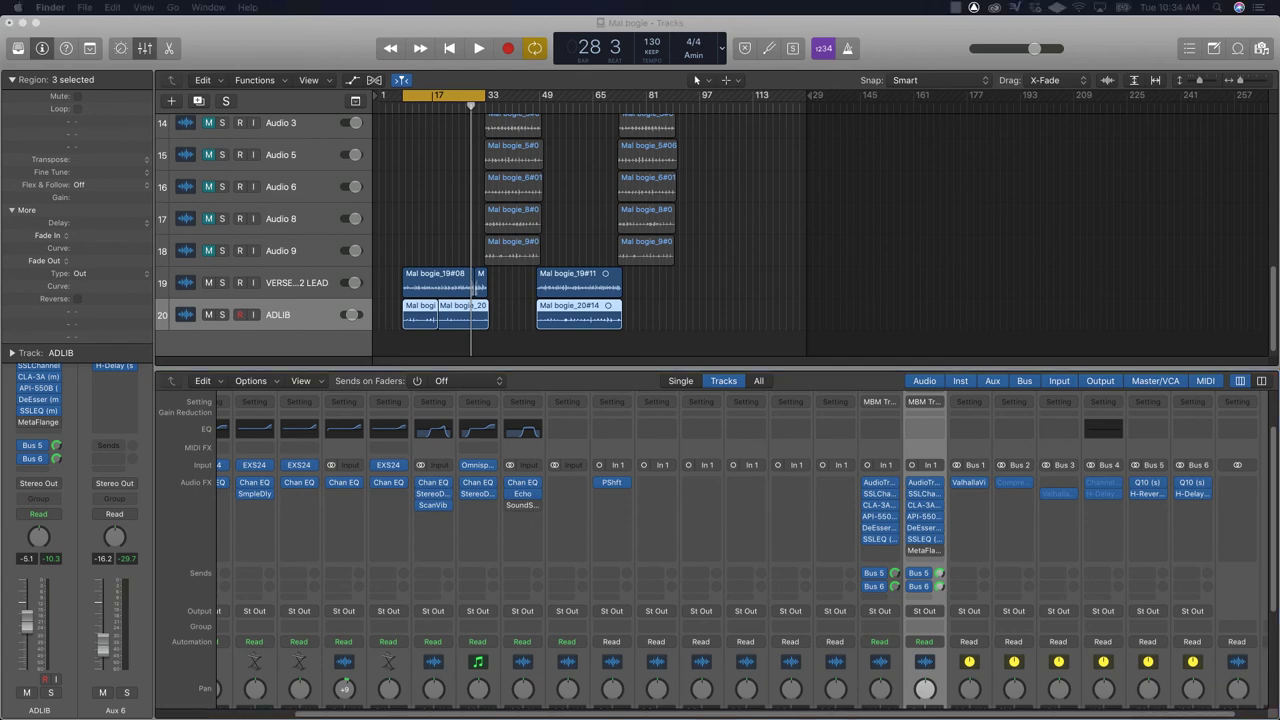
pyautogui.press('super+n')
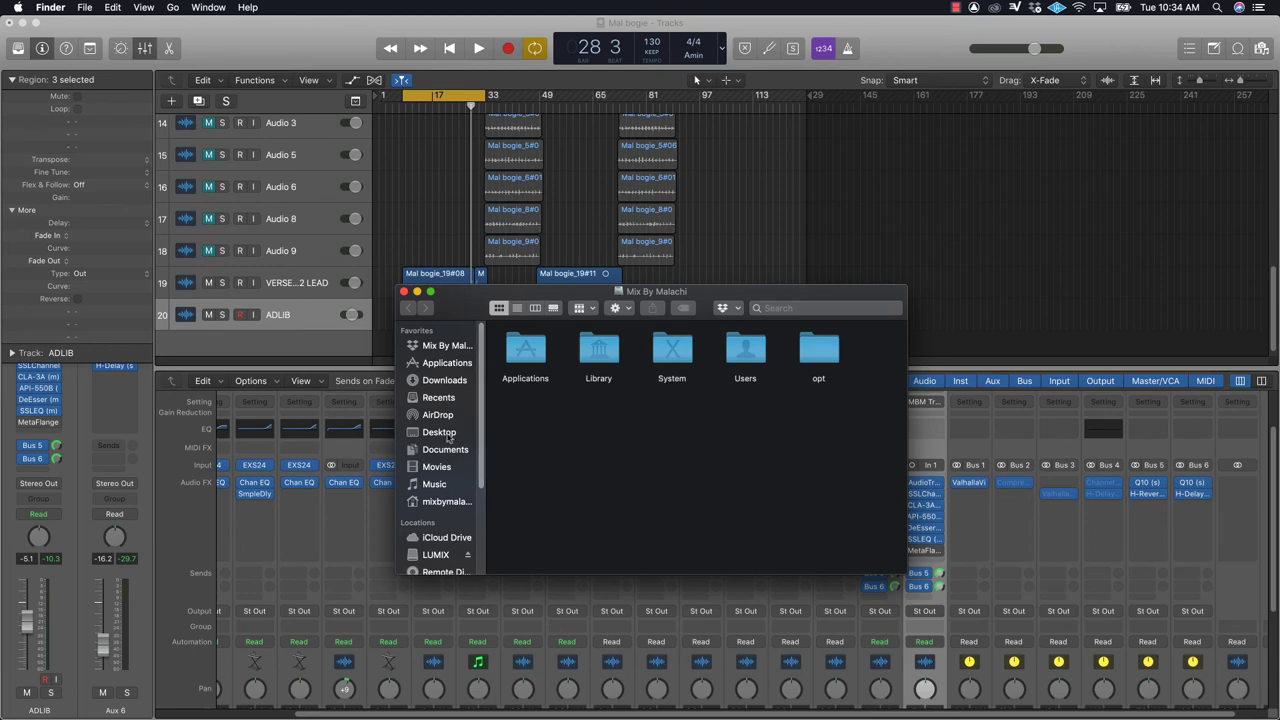
pyautogui.click(438, 484)
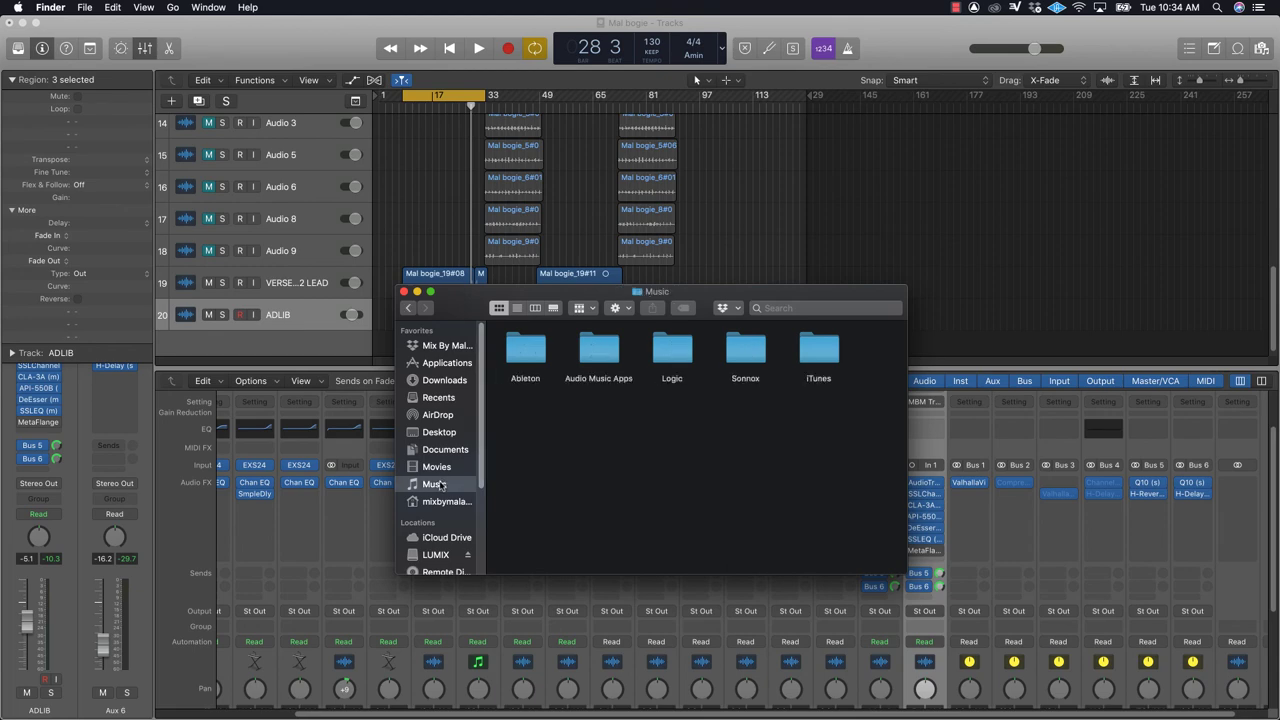
pyautogui.doubleClick(601, 360)
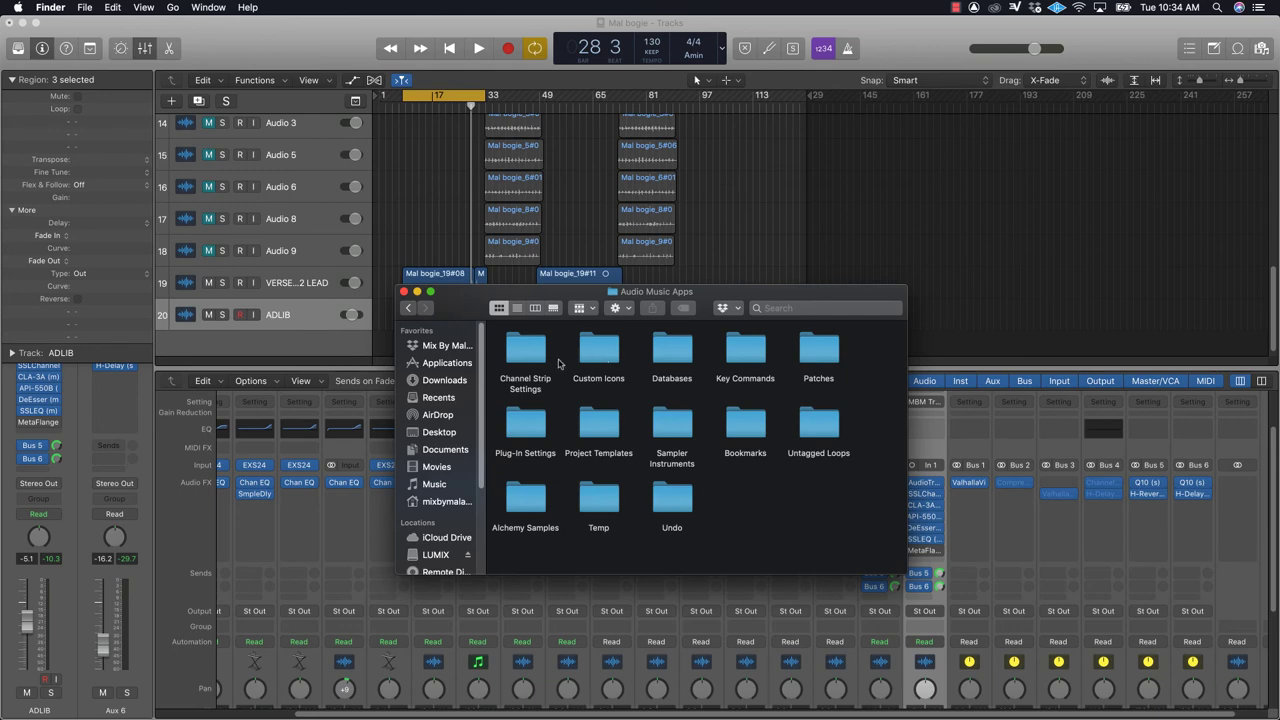
pyautogui.doubleClick(521, 351)
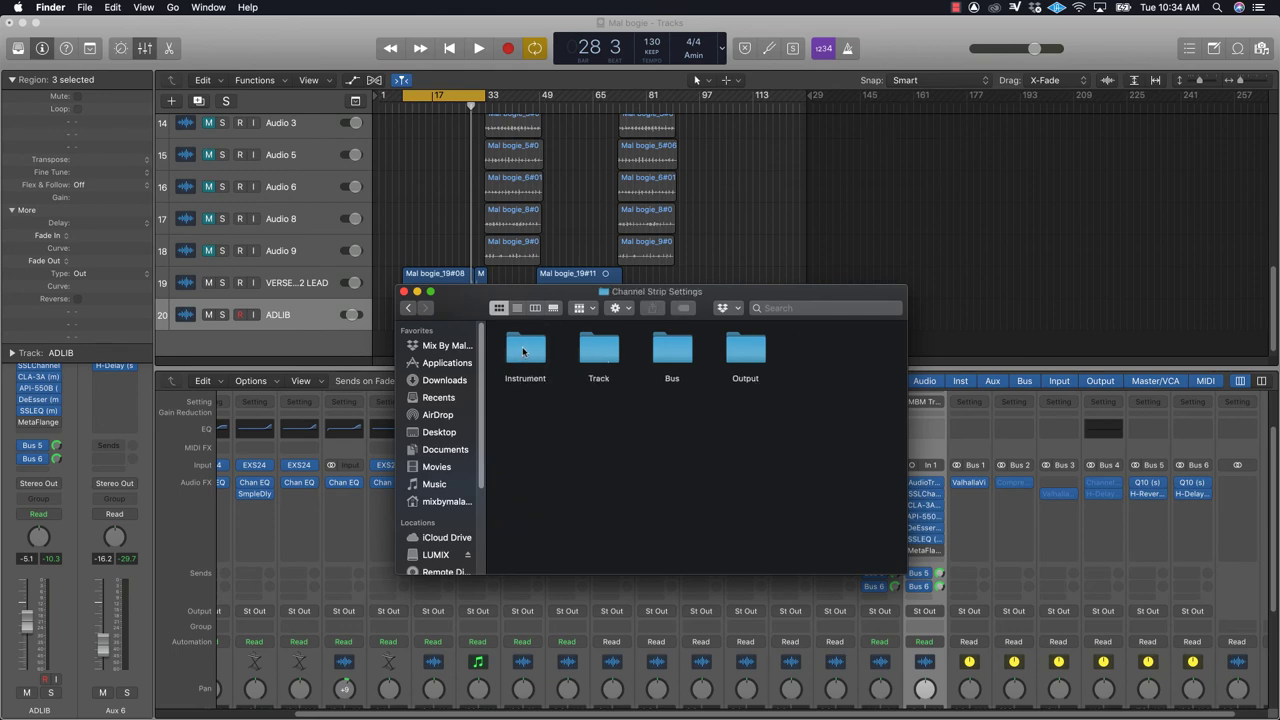
pyautogui.doubleClick(600, 350)
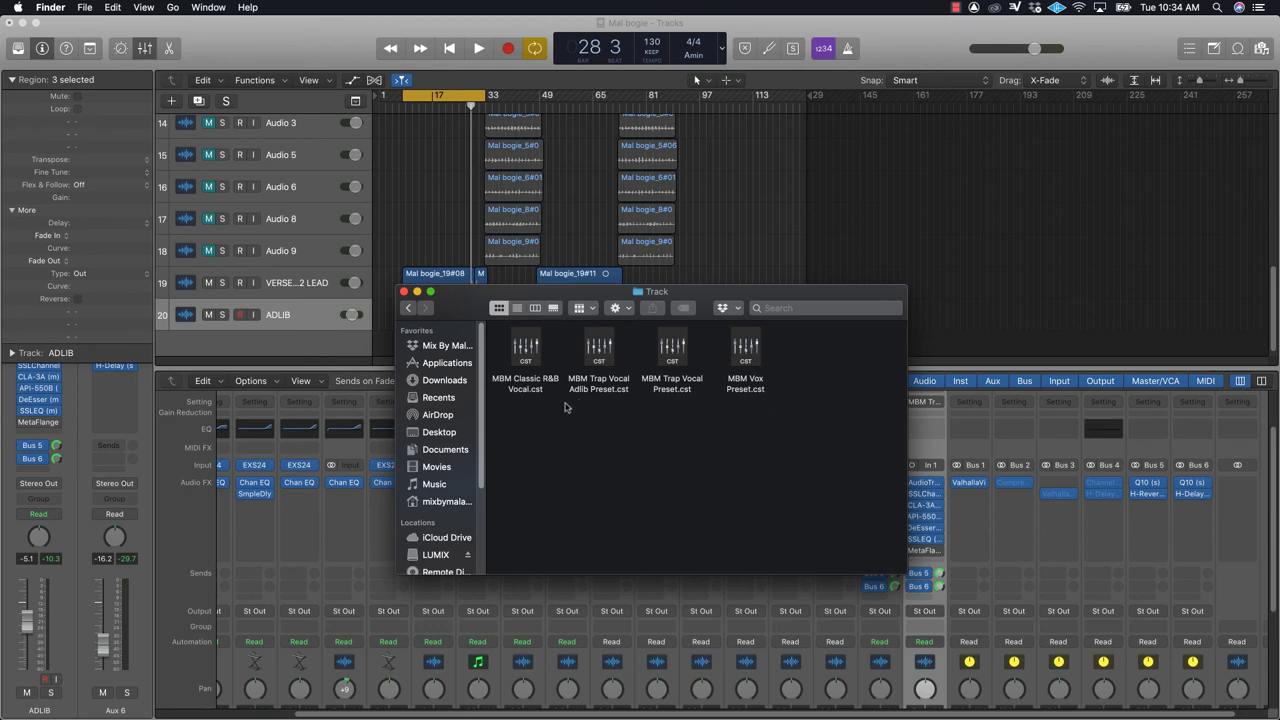
pyautogui.click(407, 307)
pyautogui.click(404, 291)
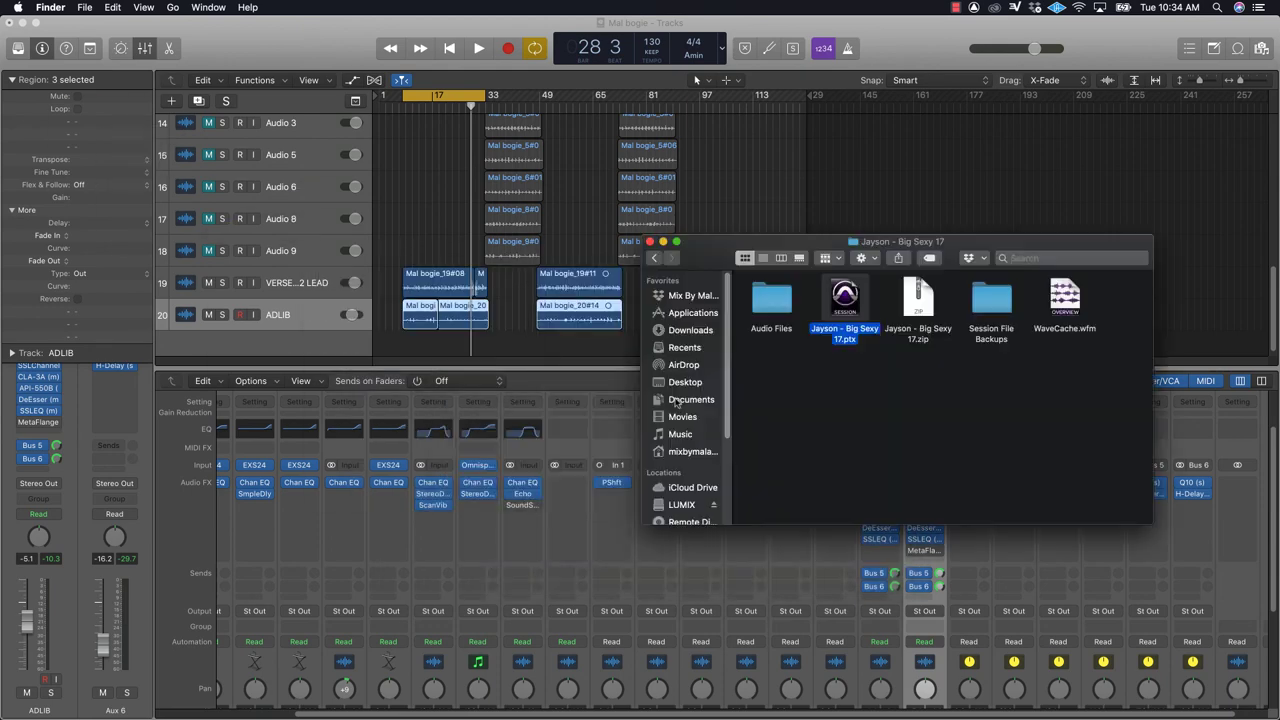
pyautogui.click(650, 243)
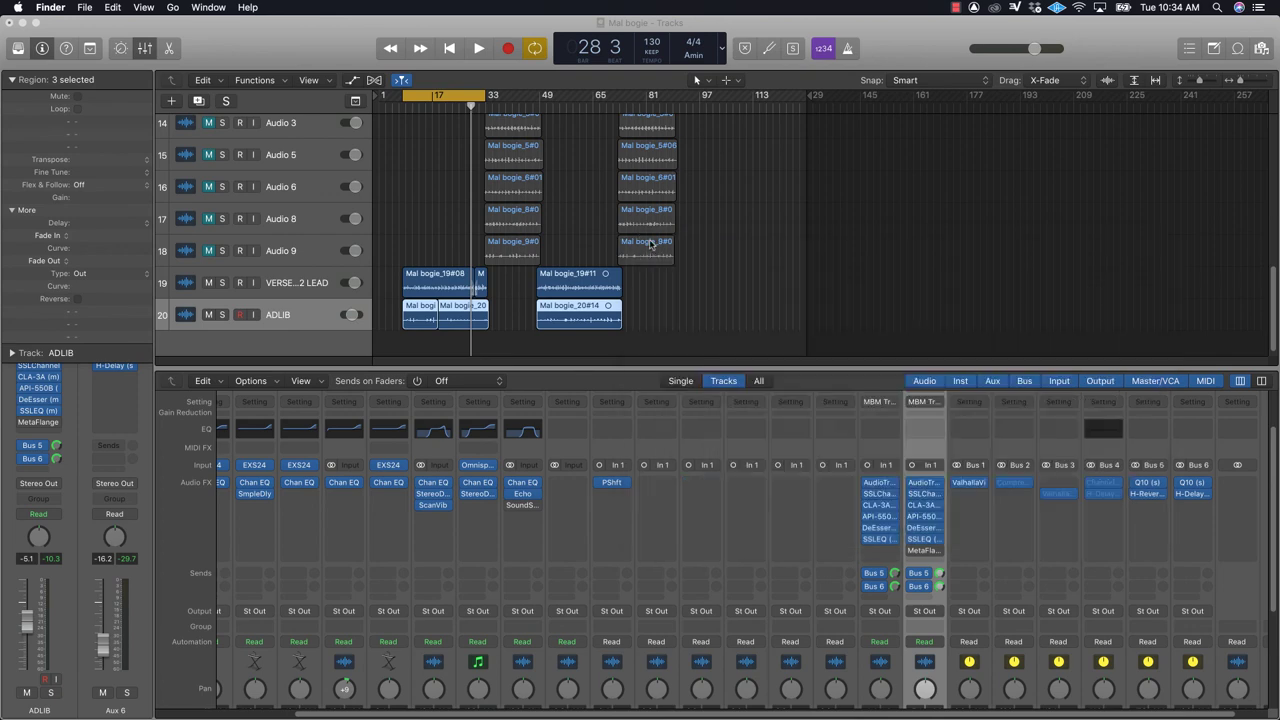
# Step: Reset the lead verse channel strip in Logic Pro X and load MBM Trap Vocal Preset on it
pyautogui.click(880, 402)
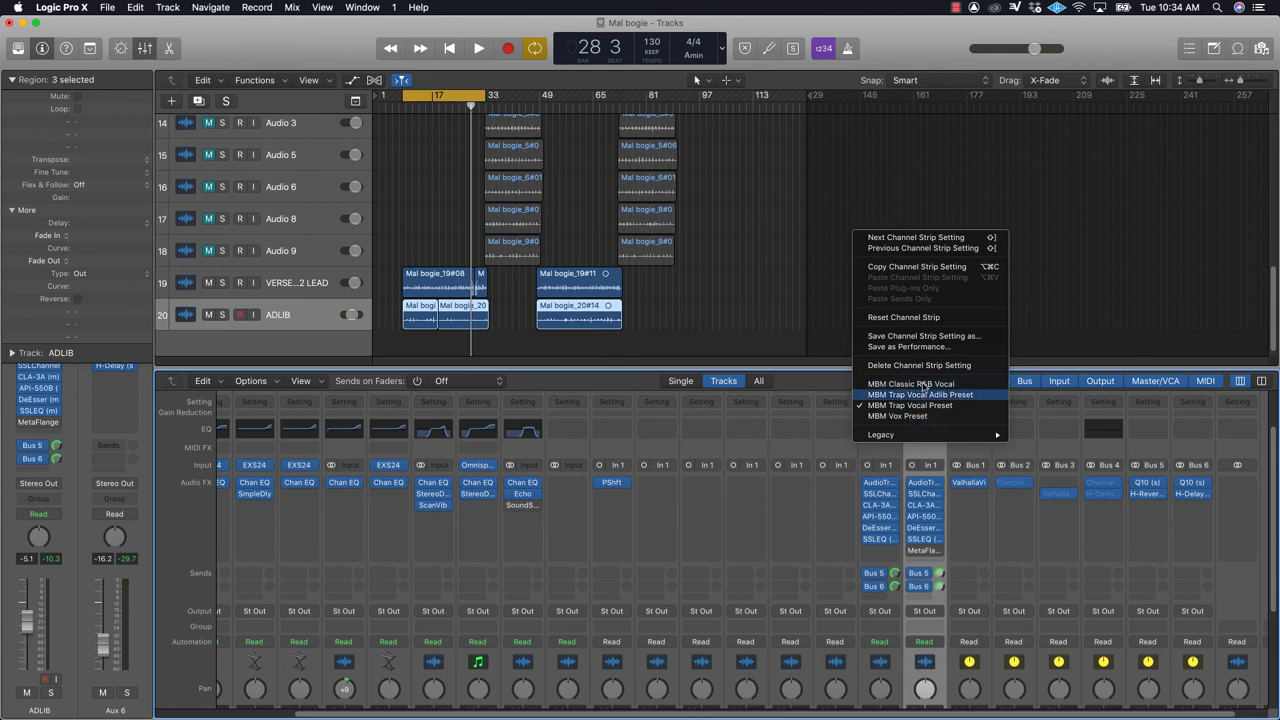
pyautogui.click(834, 387)
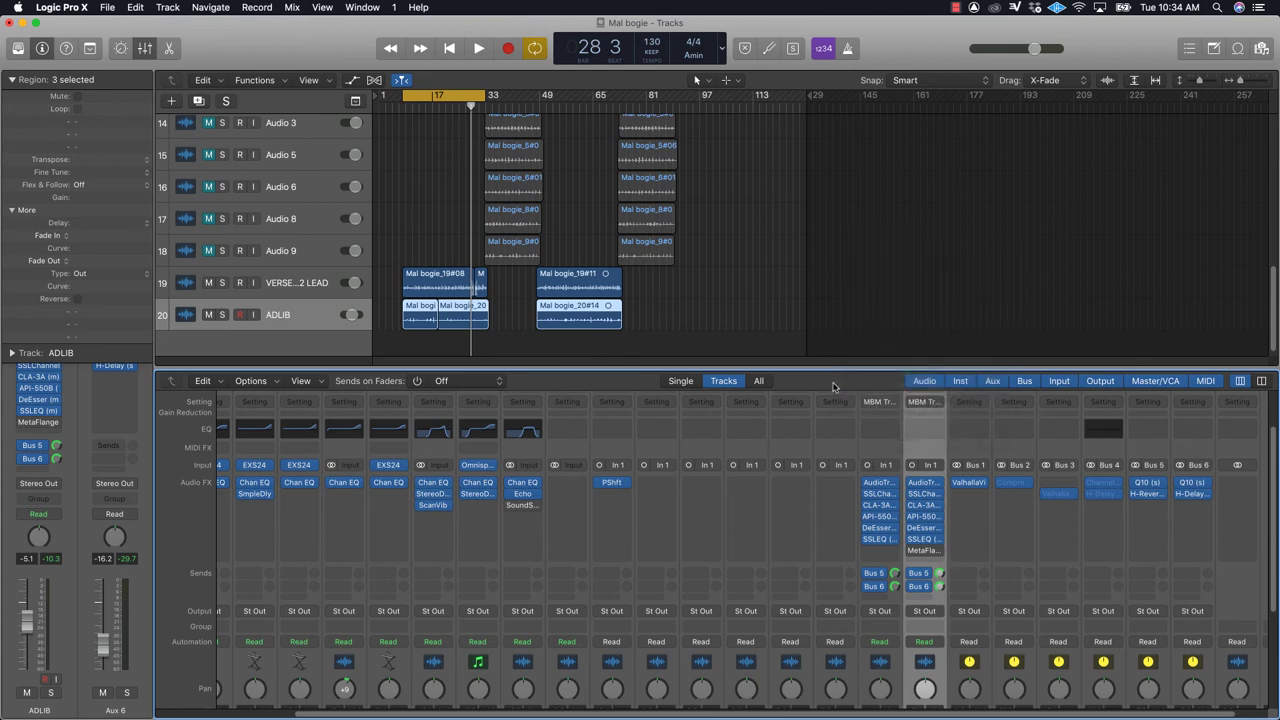
pyautogui.moveTo(891, 483)
pyautogui.scroll(1, 874, 477)
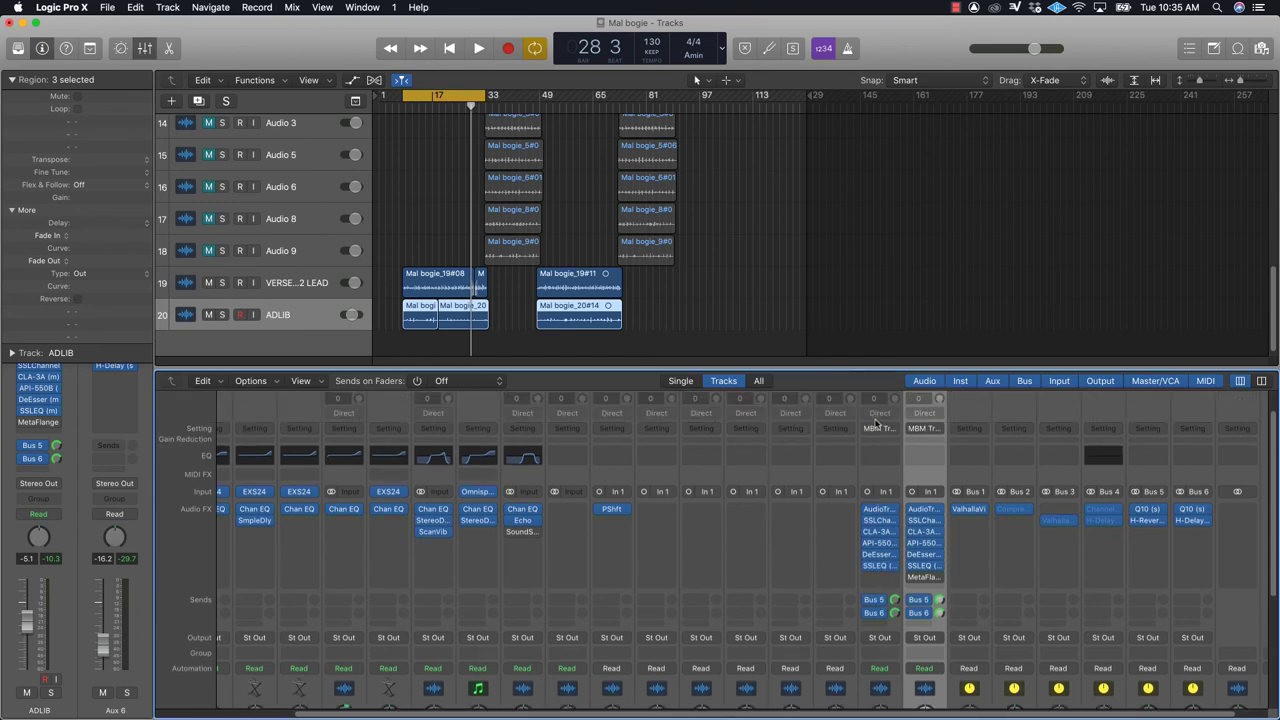
pyautogui.click(878, 428)
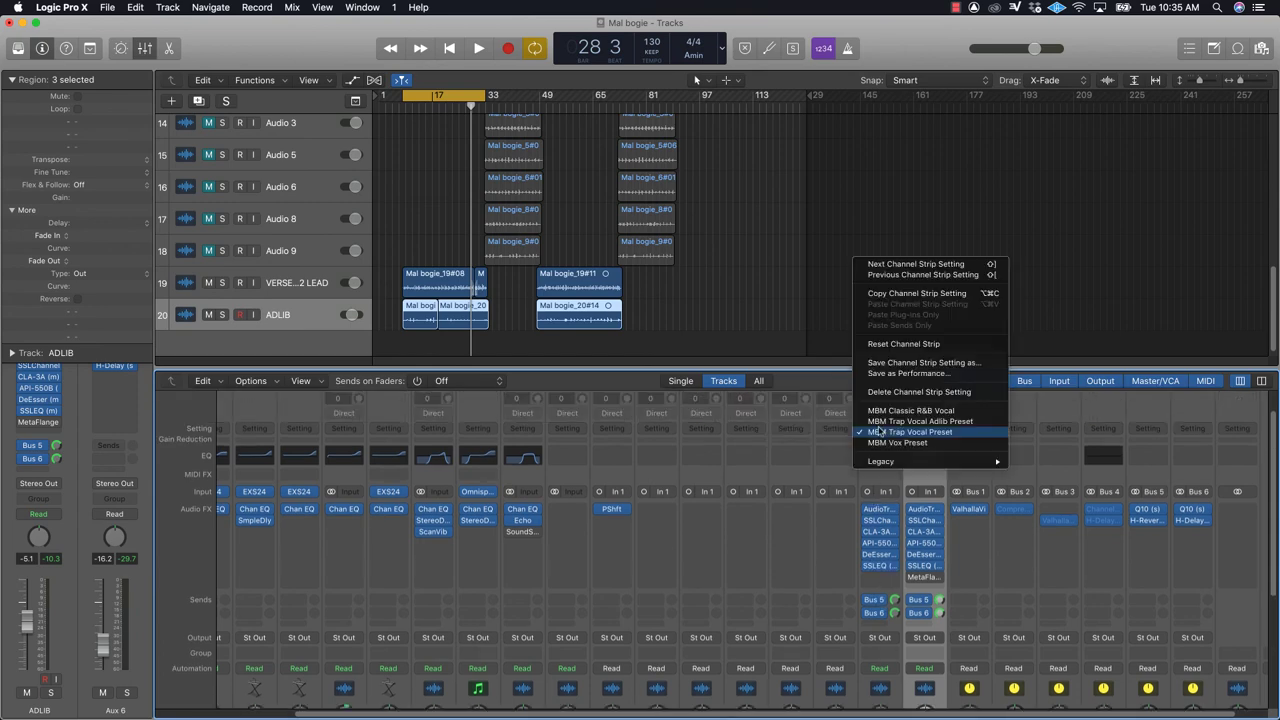
pyautogui.click(920, 345)
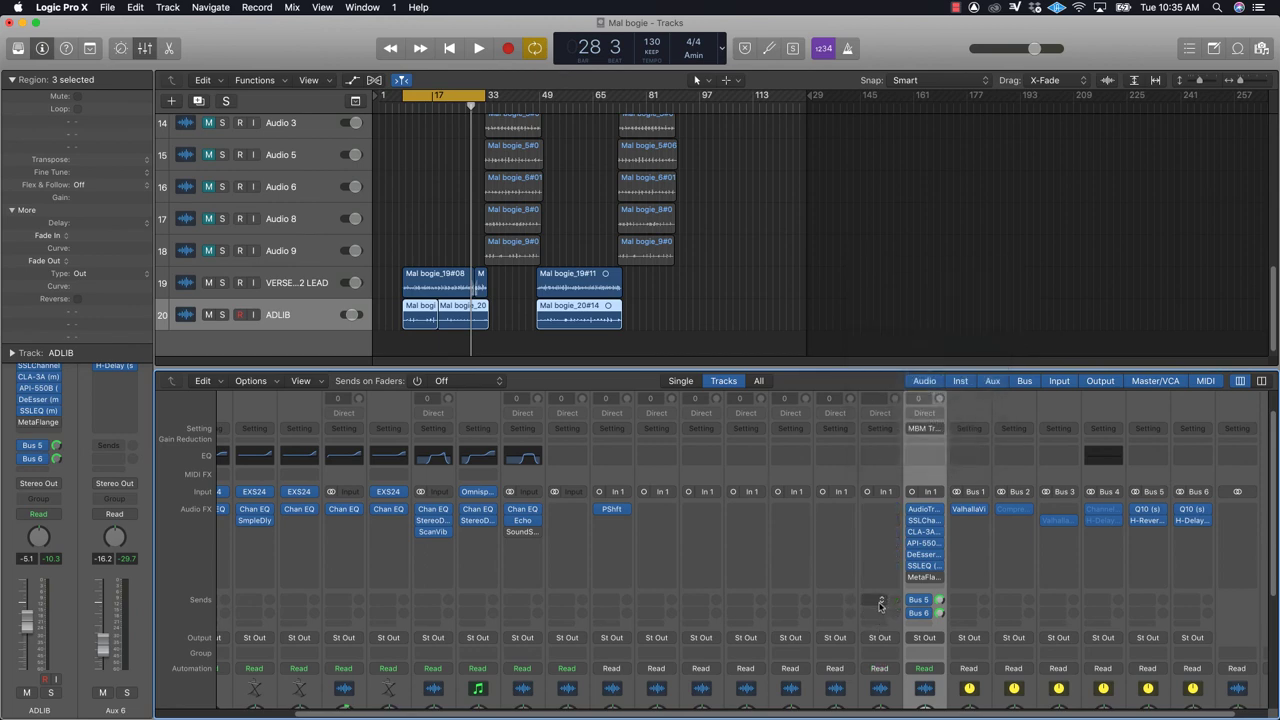
pyautogui.click(881, 434)
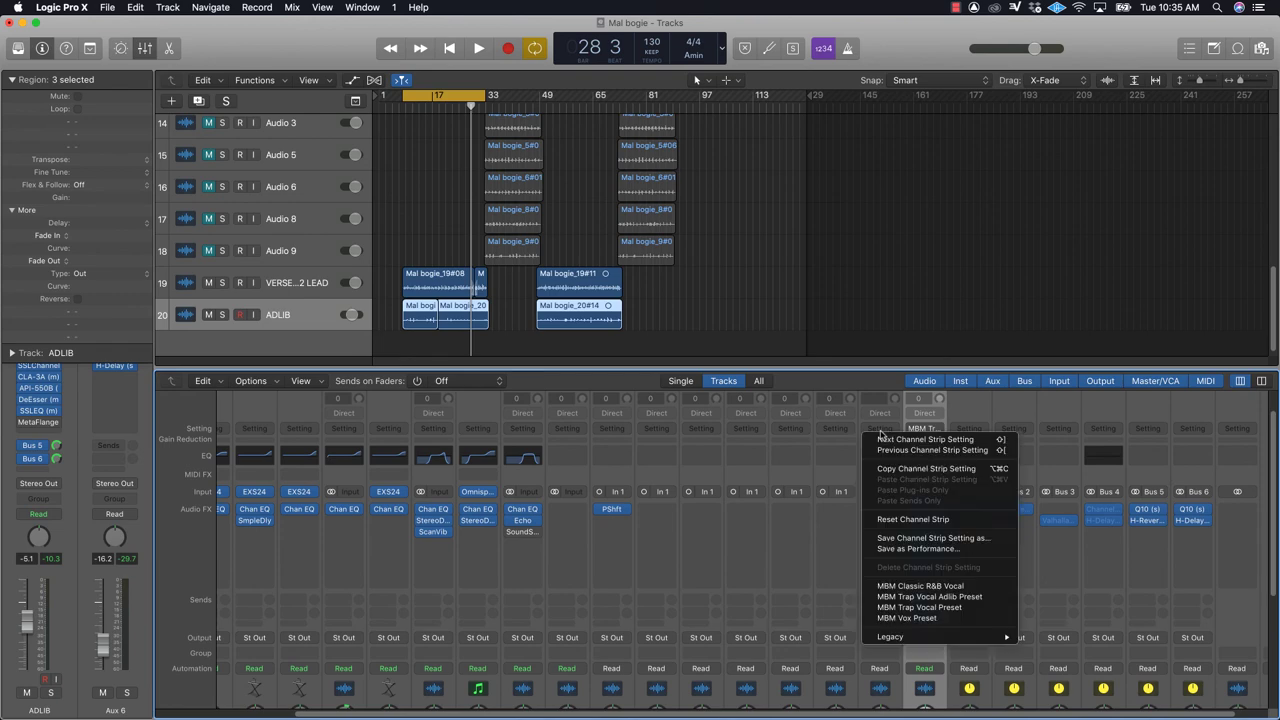
pyautogui.click(914, 607)
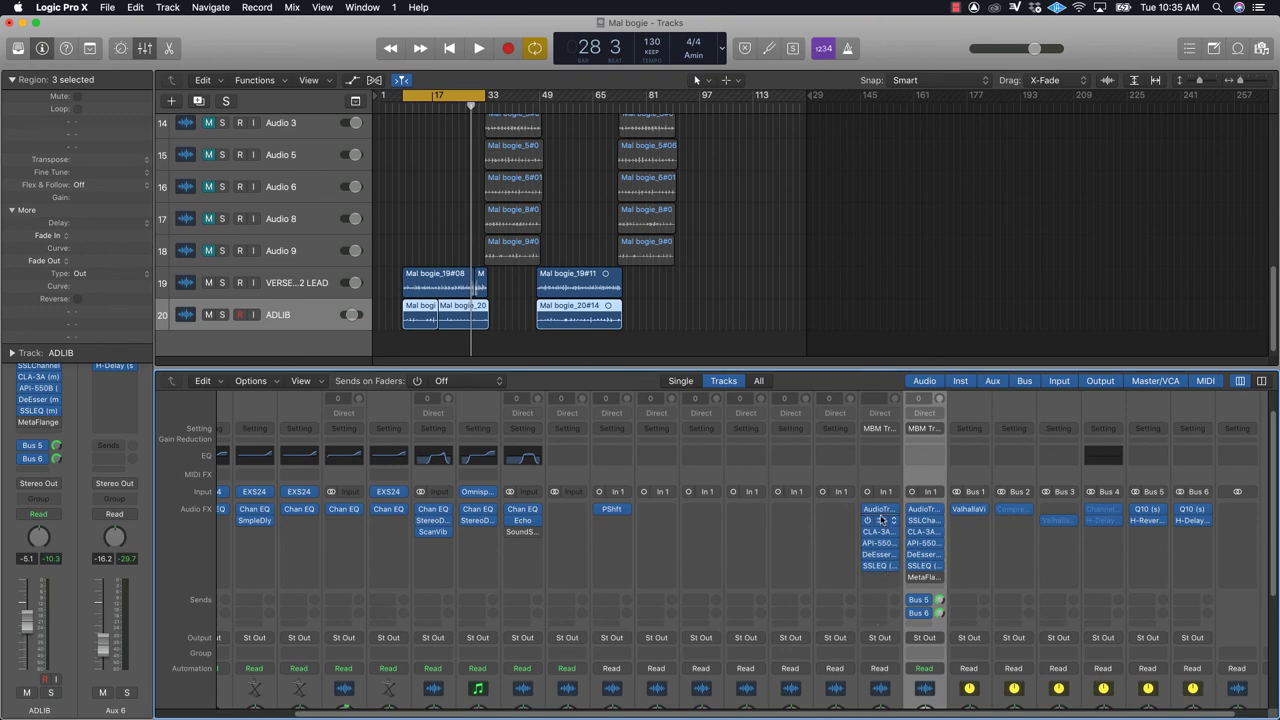
# Step: Add sends to Bus 5 and Bus 6 on the lead verse channel, each at a level of 0 dB
pyautogui.click(883, 604)
pyautogui.moveTo(890, 622)
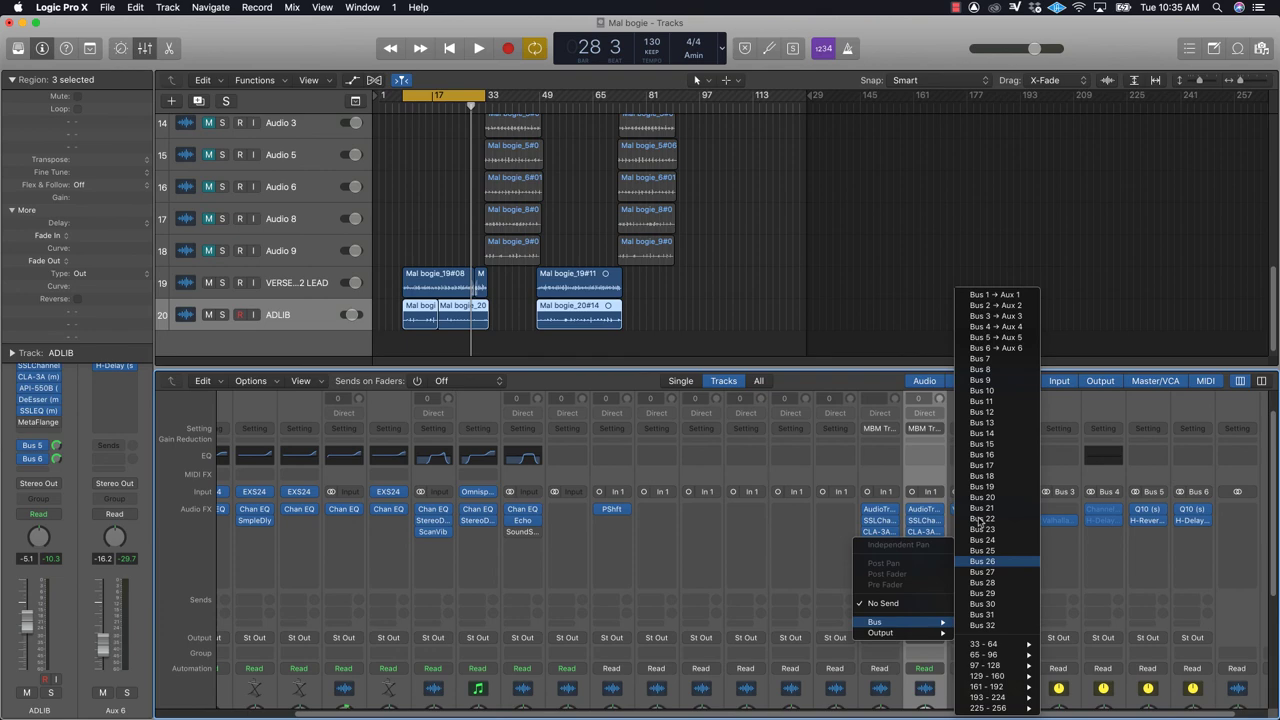
pyautogui.click(996, 340)
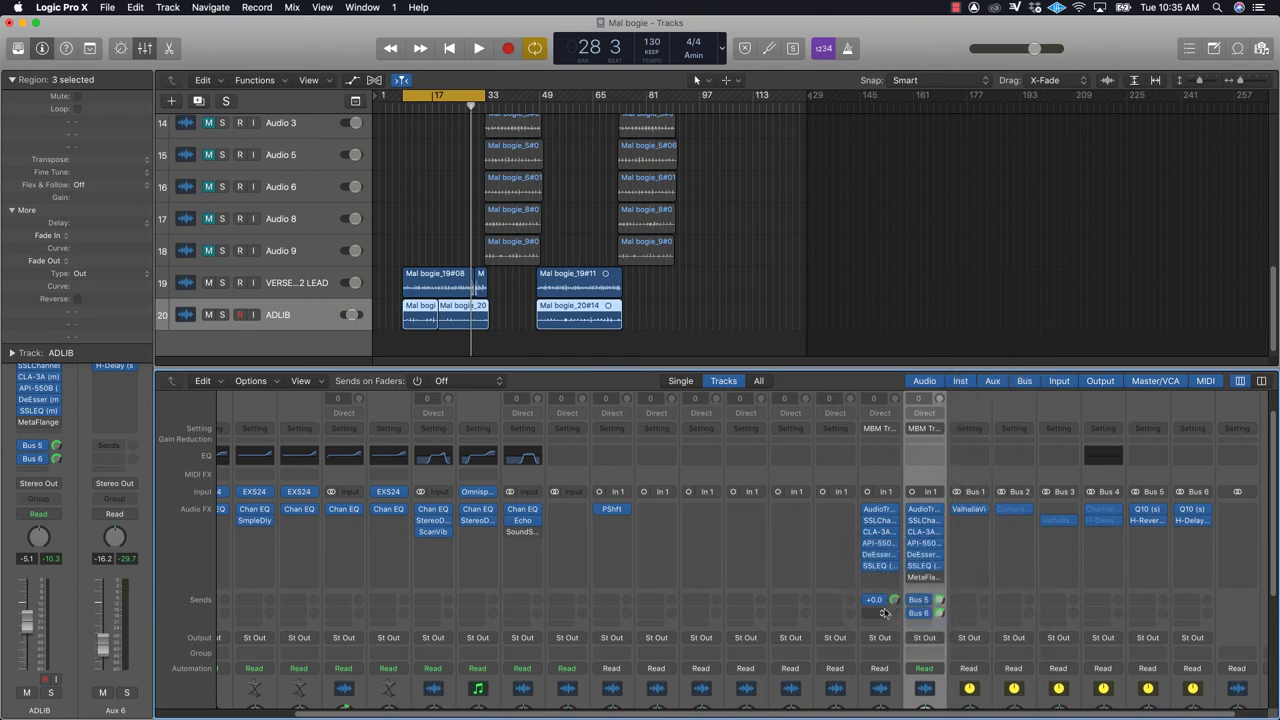
pyautogui.click(882, 612)
pyautogui.moveTo(889, 637)
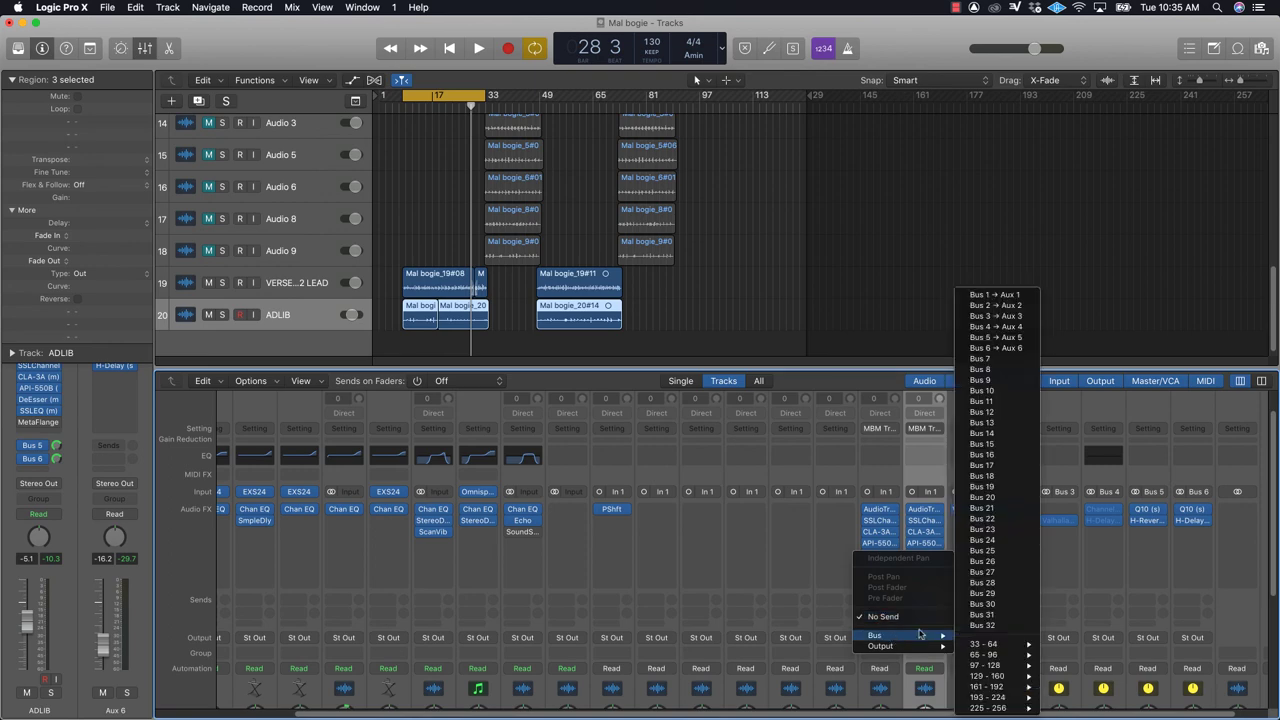
pyautogui.click(996, 347)
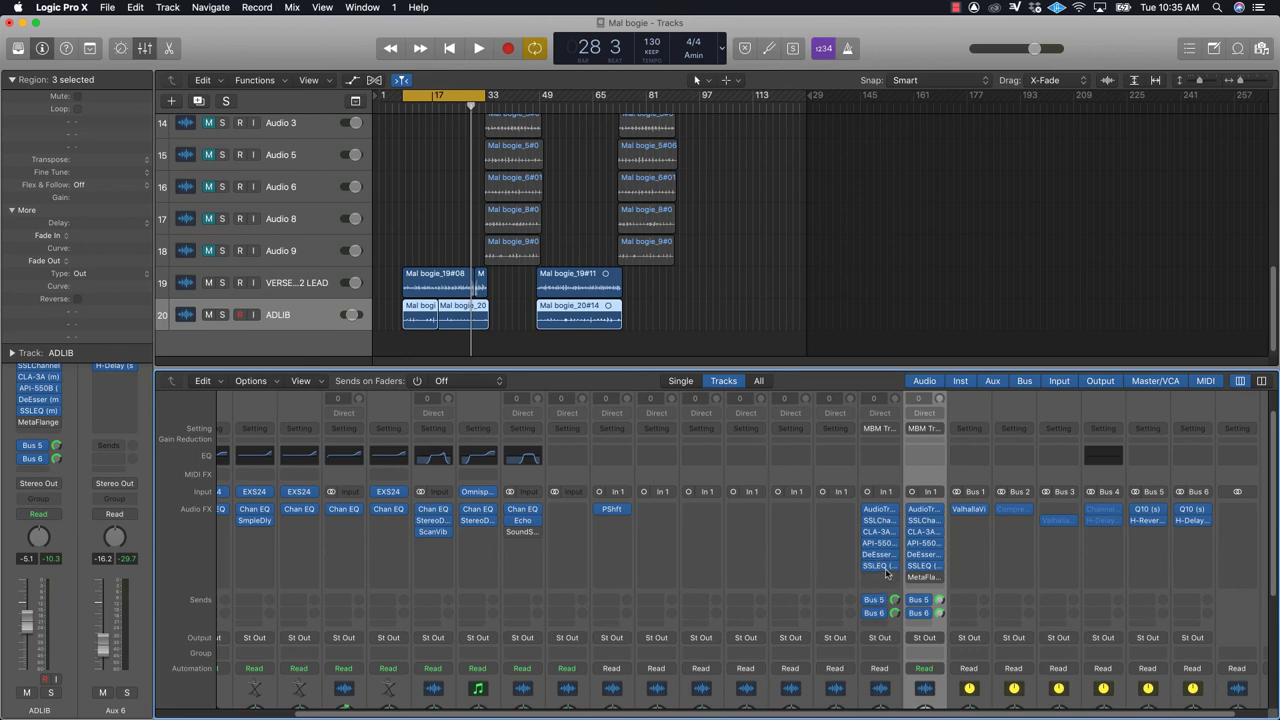
# Step: Raise the ADLIB fader to -2.1 dB while playing the mix, and stop playback
pyautogui.press('space')
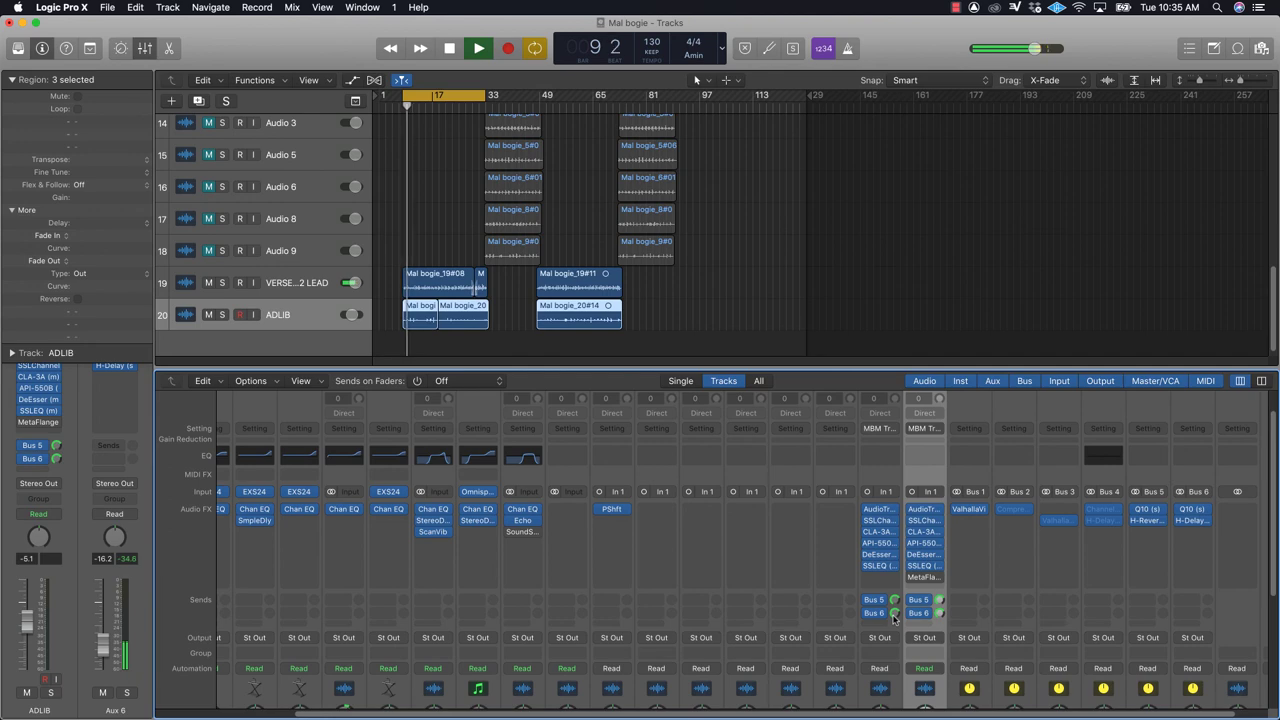
pyautogui.scroll(-5, 885, 625)
pyautogui.moveTo(872, 630); pyautogui.dragTo(872, 636)
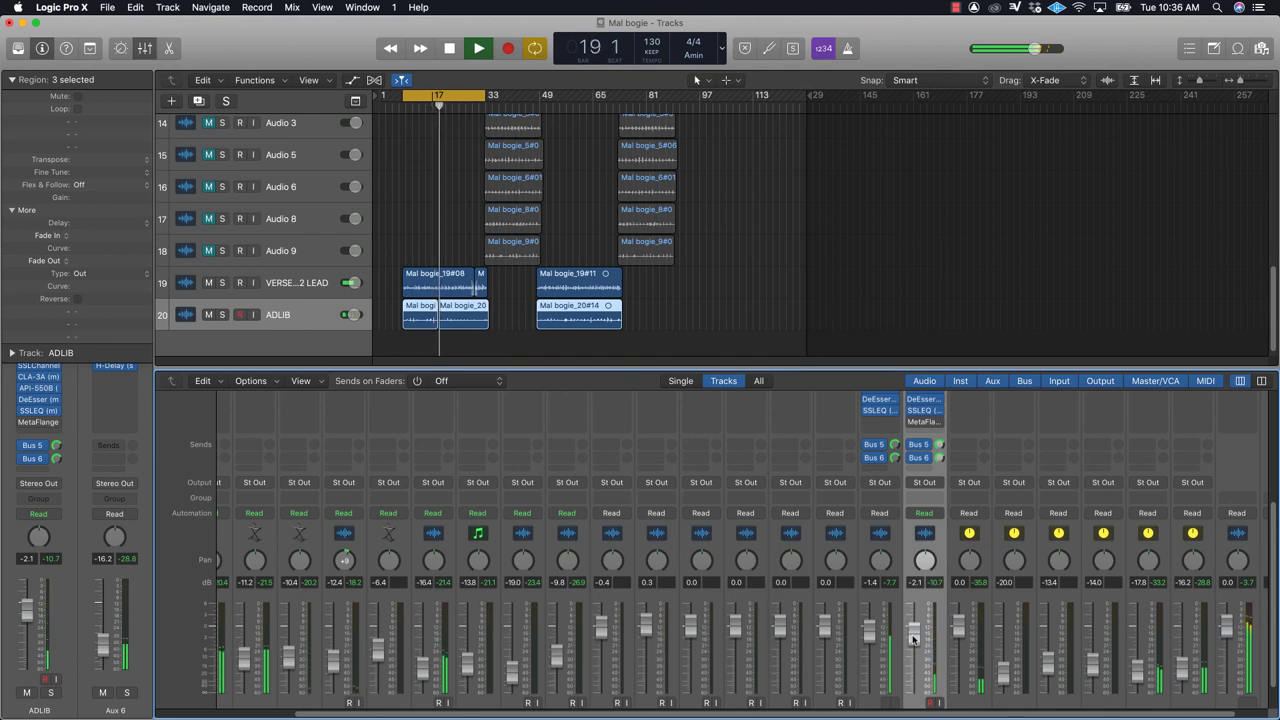
pyautogui.press('space')
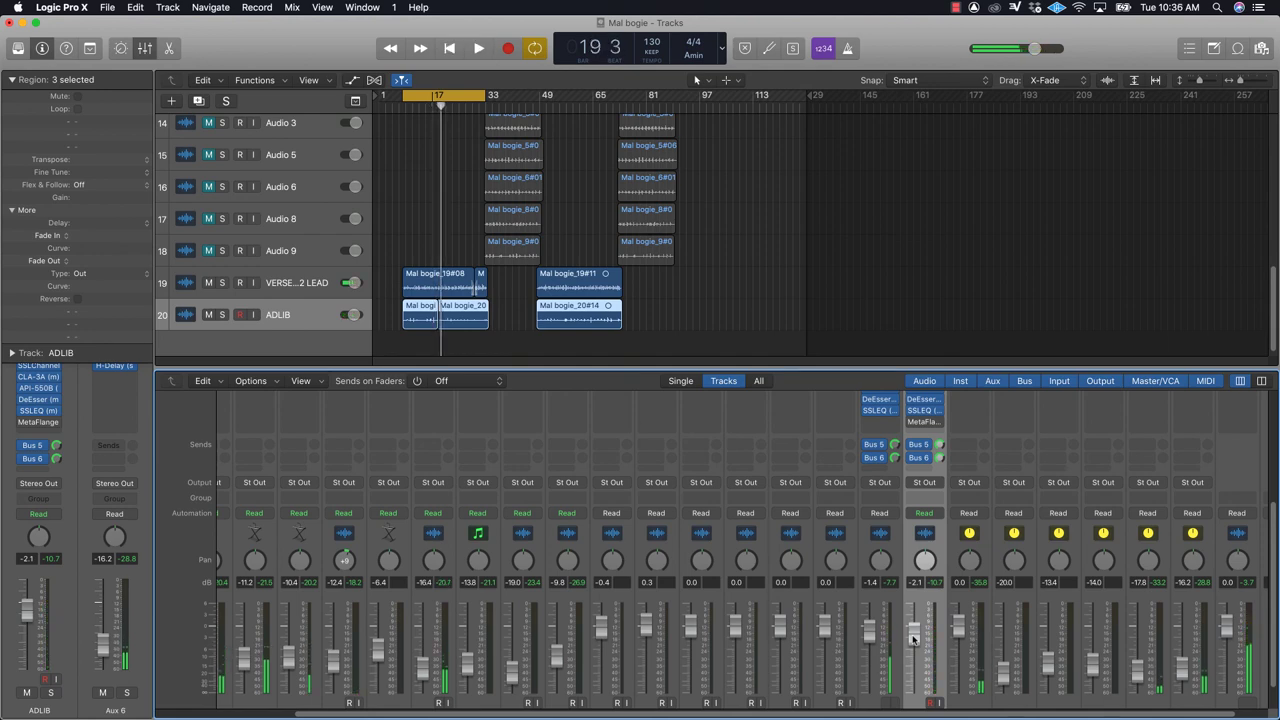
pyautogui.scroll(5, 913, 638)
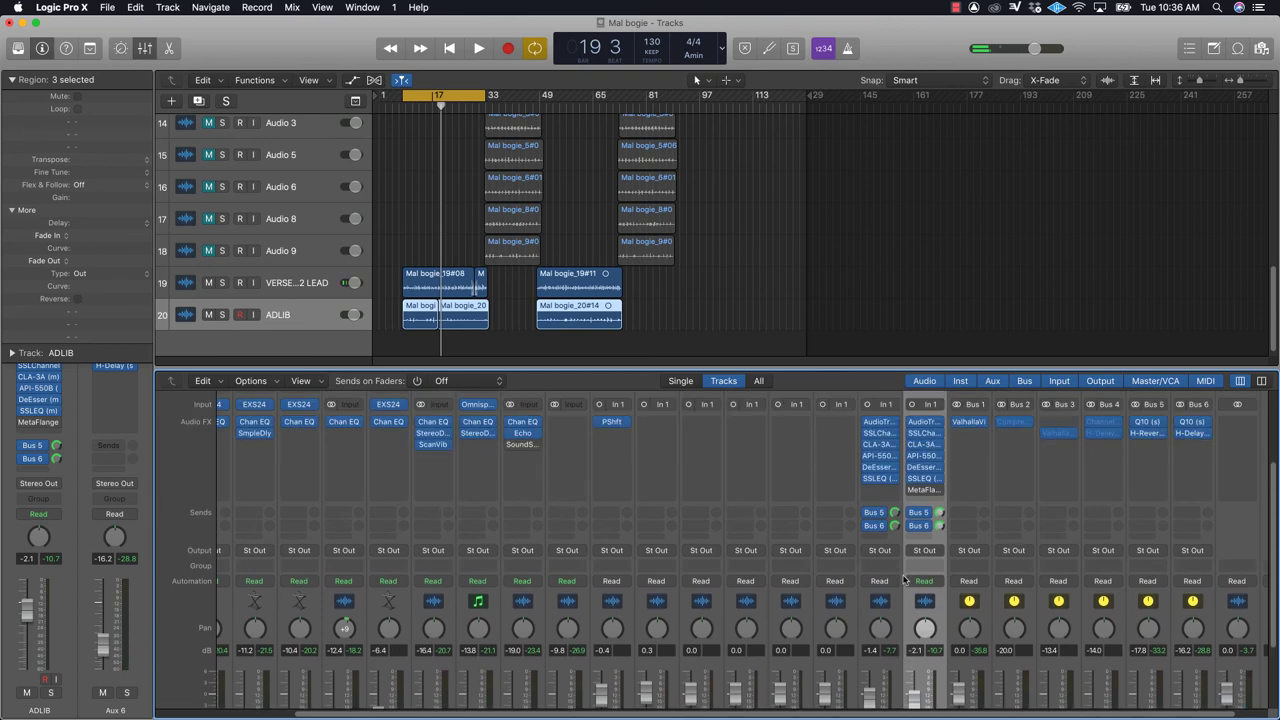